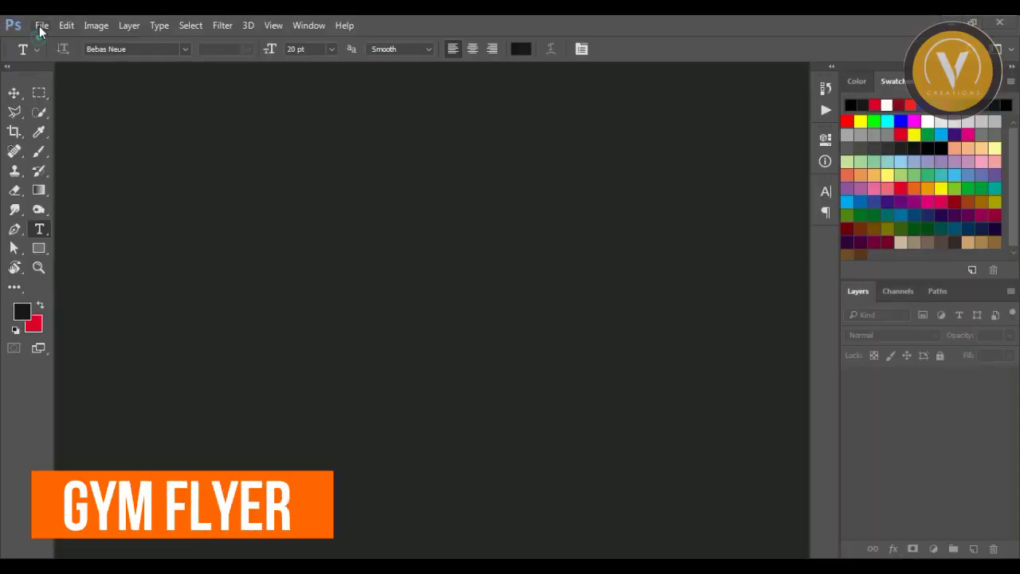
Create a new blank A4 document at 300 ppi in CMYK Color mode.
click(41, 25)
click(54, 42)
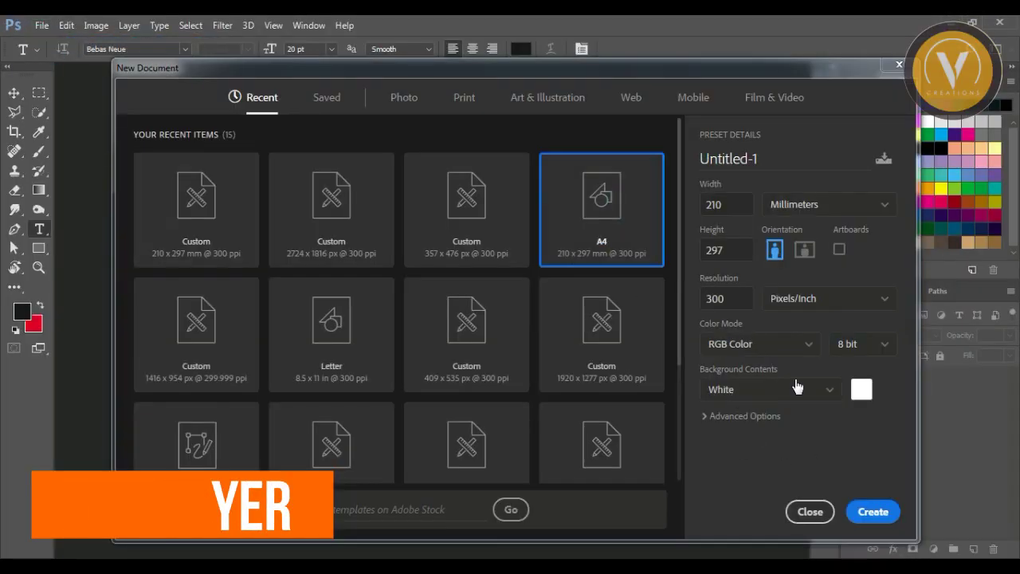
click(800, 343)
click(756, 446)
click(873, 512)
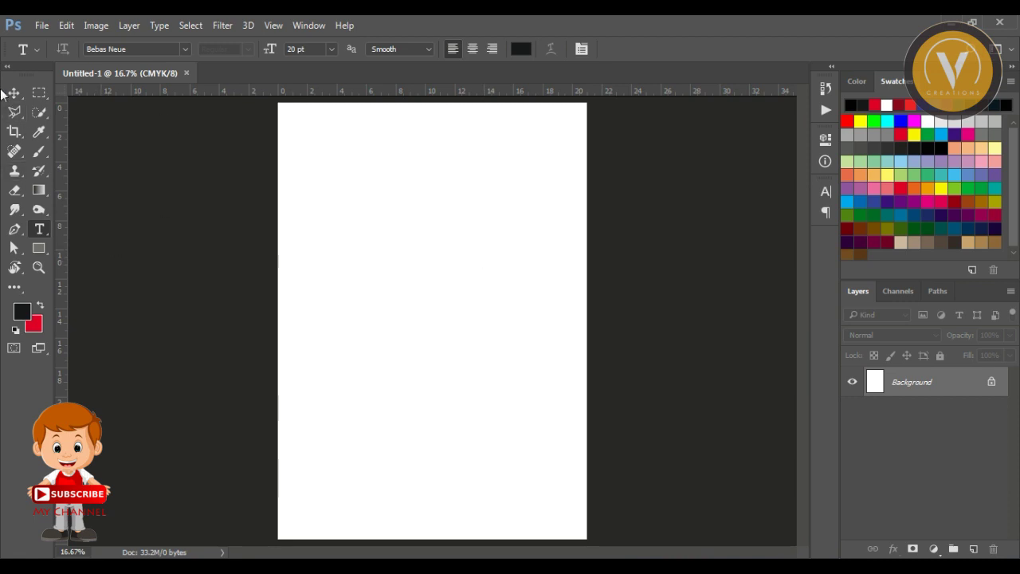
Draw a long thin red rectangle bar across the page about a third down.
click(15, 94)
click(38, 248)
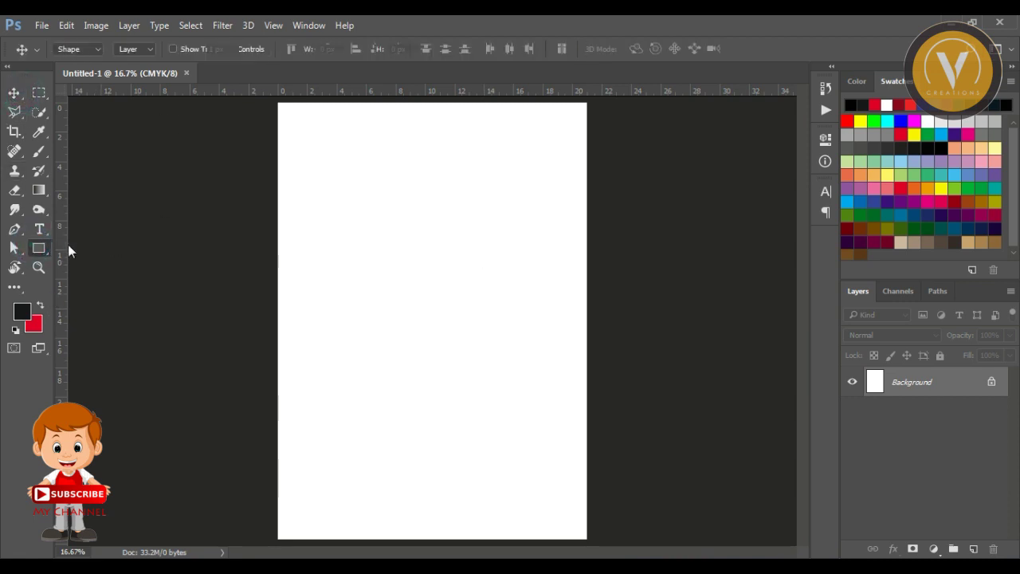
right_click(44, 249)
click(75, 248)
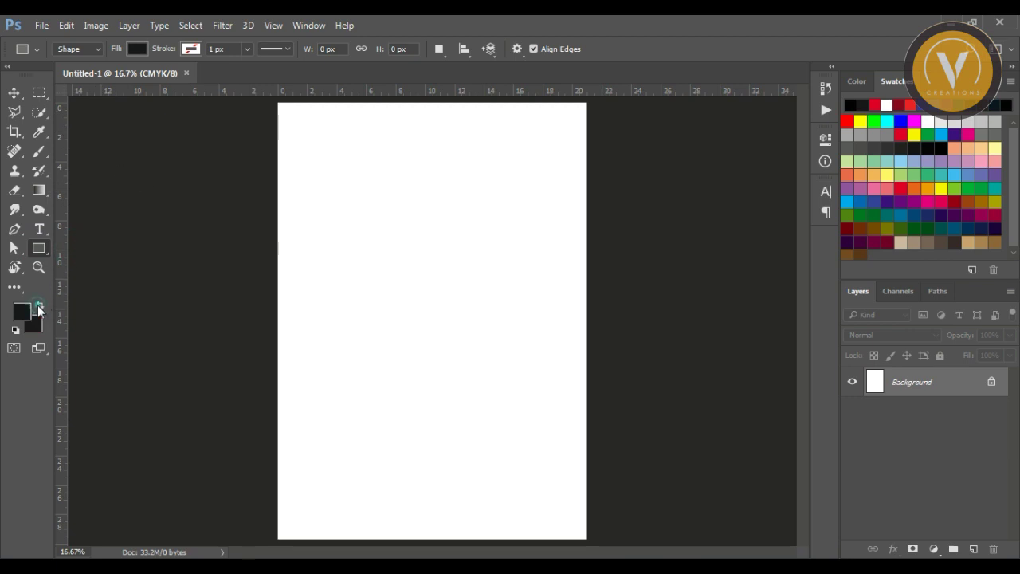
drag(277, 232, 594, 246)
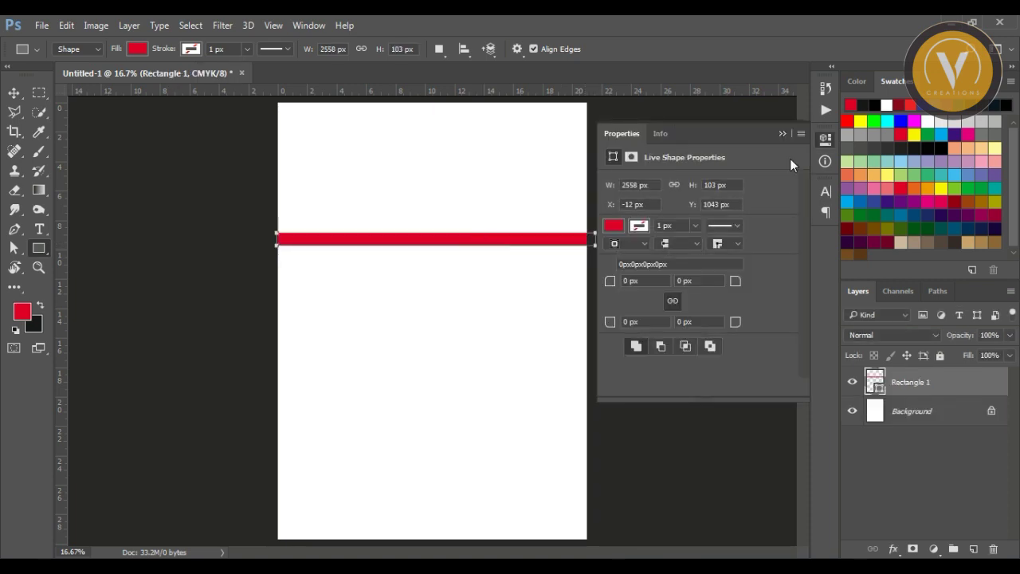
click(782, 134)
Rotate the red bar about 4° clockwise and shift it slightly lower.
key(v)
key(ctrl+t)
drag(615, 254, 618, 267)
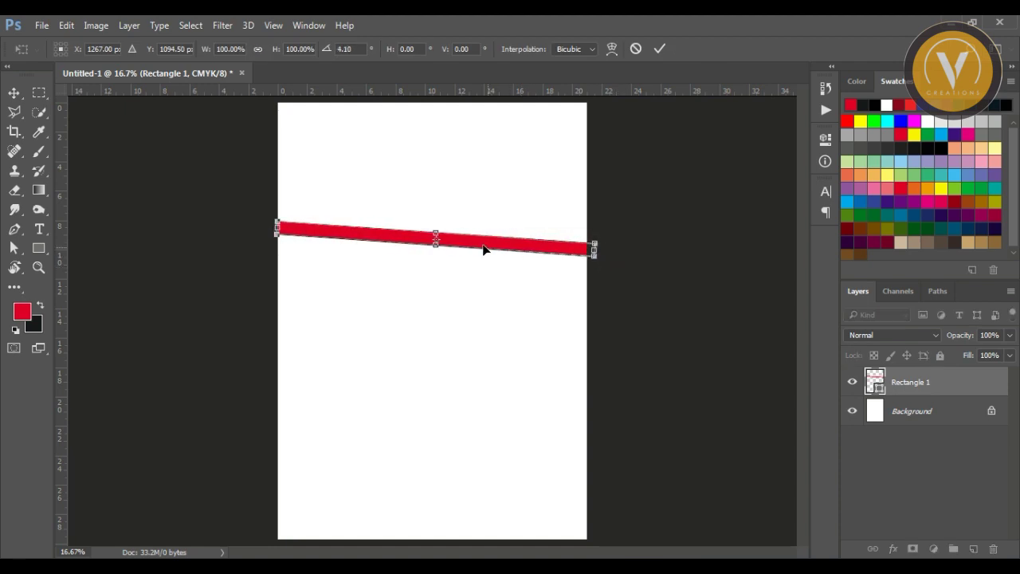
drag(475, 248, 473, 252)
key(Return)
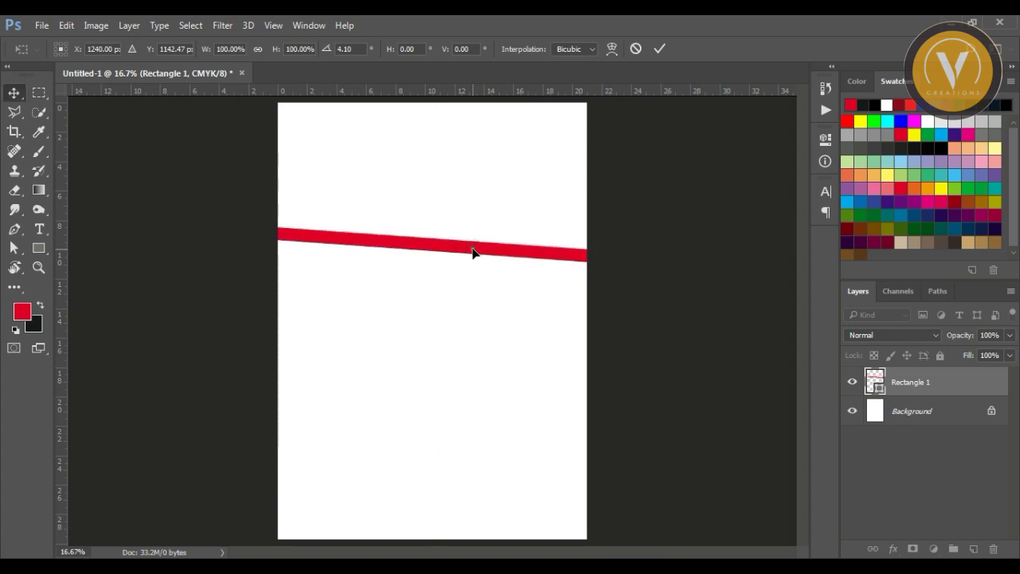
click(476, 255)
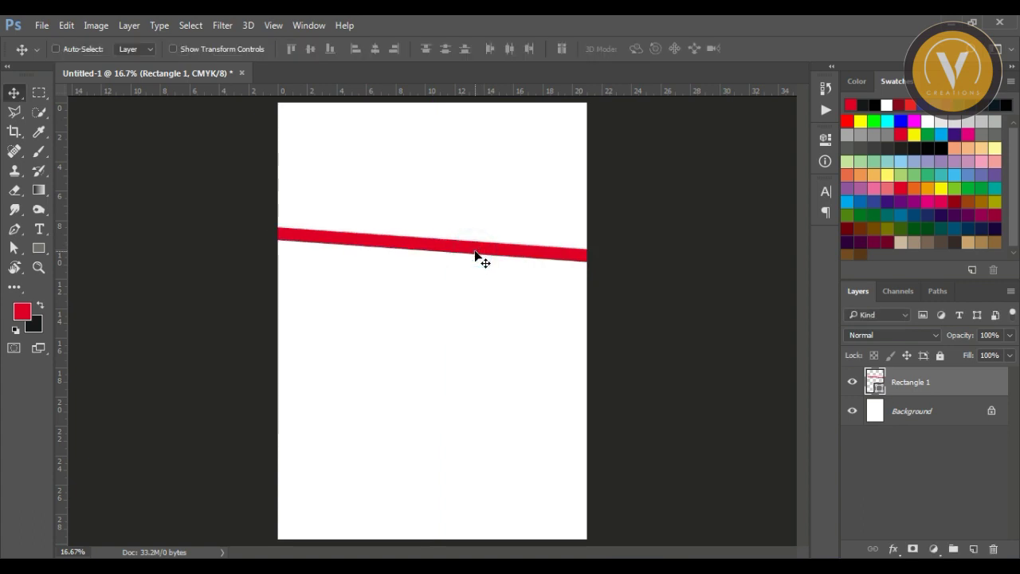
Duplicate the red bar and nudge the copy to leave a thin white gap.
key(a)
click(475, 249)
click(485, 250)
key(ctrl+j)
key(v)
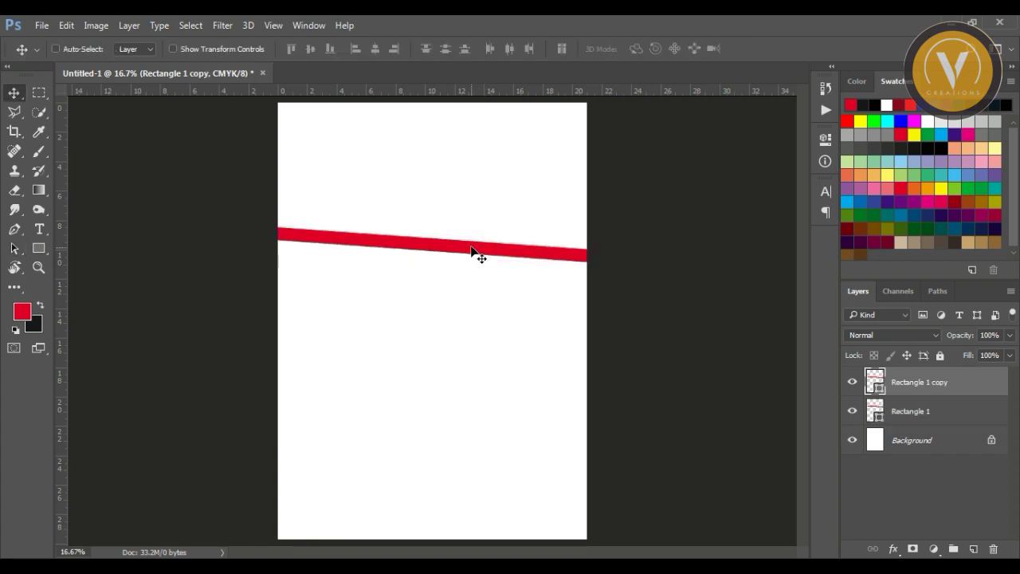
click(471, 250)
key(Down)
key(Down)
key(Down)
key(Down)
key(Down)
key(Down)
key(Down)
key(Down)
key(Down)
key(Down)
key(Down)
key(Down)
key(Down)
key(Down)
key(Down)
key(Down)
key(Down)
key(Down)
key(Down)
key(Down)
key(Down)
key(Down)
key(Down)
key(Down)
key(Down)
key(Down)
key(Down)
key(Down)
key(Down)
key(Up)
key(Up)
key(Up)
key(Up)
key(Up)
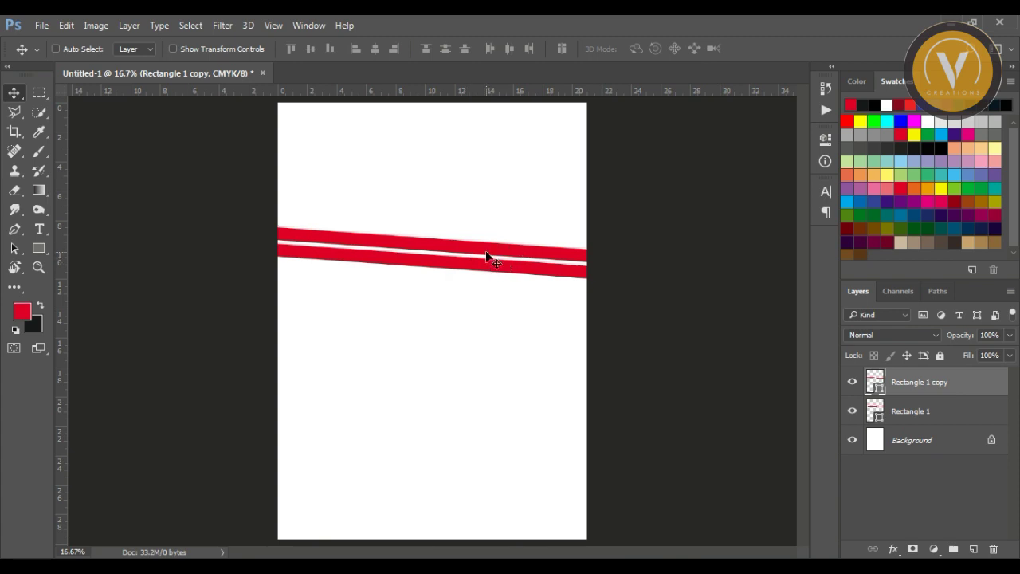
Slide the original Rectangle 1 stripe to the right so it starts mid-page.
right_click(482, 245)
click(529, 255)
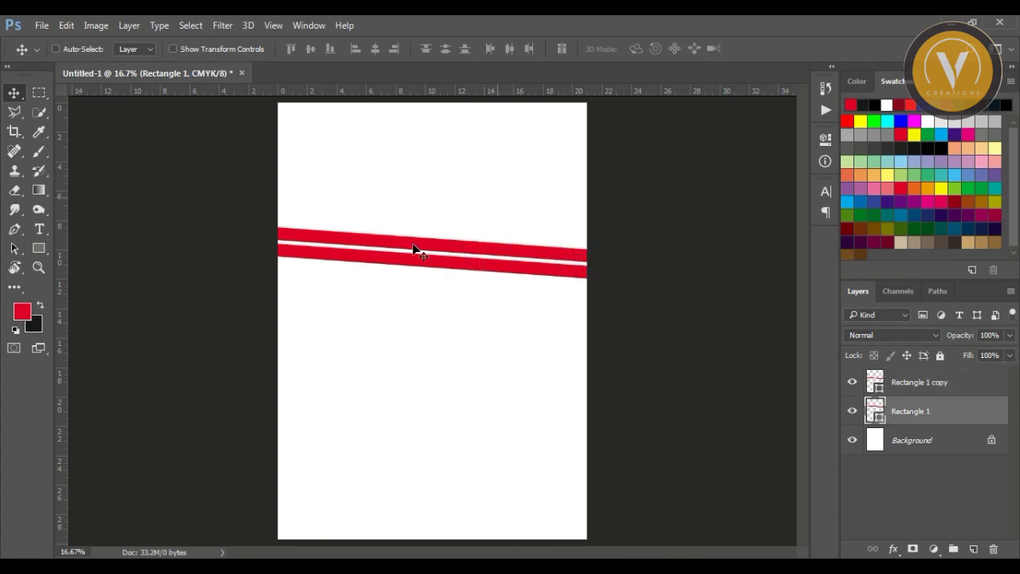
mouse_move(436, 252)
mouse_down()
mouse_move(514, 266)
mouse_move(506, 251)
mouse_move(529, 258)
mouse_up()
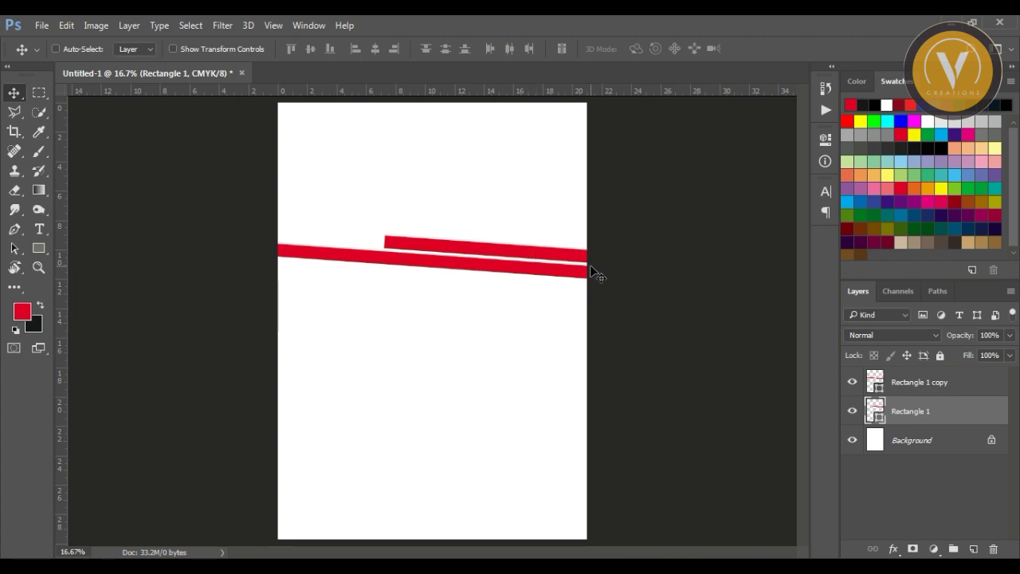
key(shift+Right)
key(shift+Right)
key(shift+Right)
key(shift+Right)
key(shift+Right)
key(shift+Right)
key(shift+Right)
key(shift+Right)
key(shift+Right)
key(shift+Down)
key(shift+Up)
key(shift+Up)
Drag the upper stripe's left anchor point to give it a slanted end.
key(ctrl+plus)
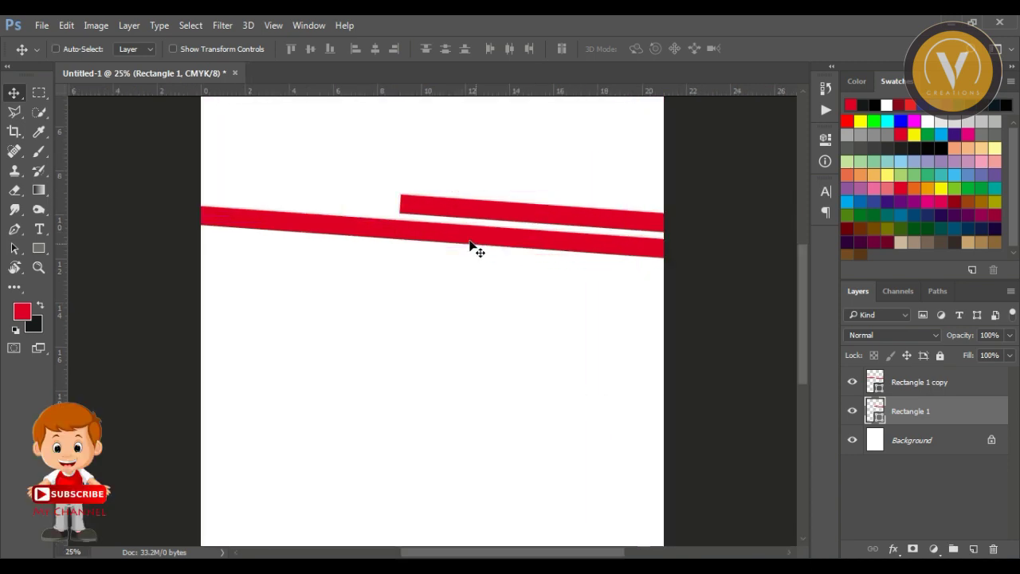
key(a)
click(402, 202)
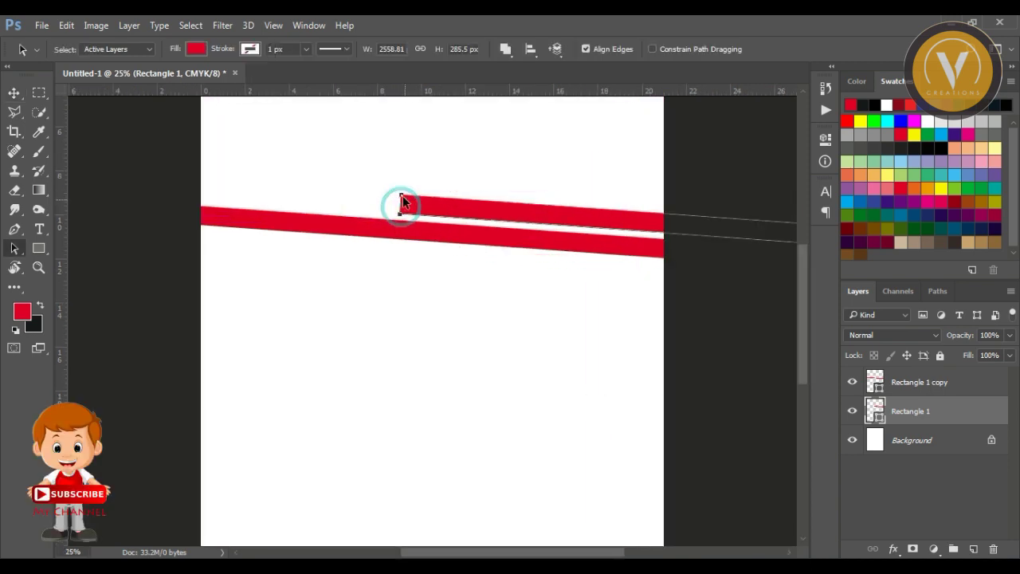
drag(401, 198, 415, 195)
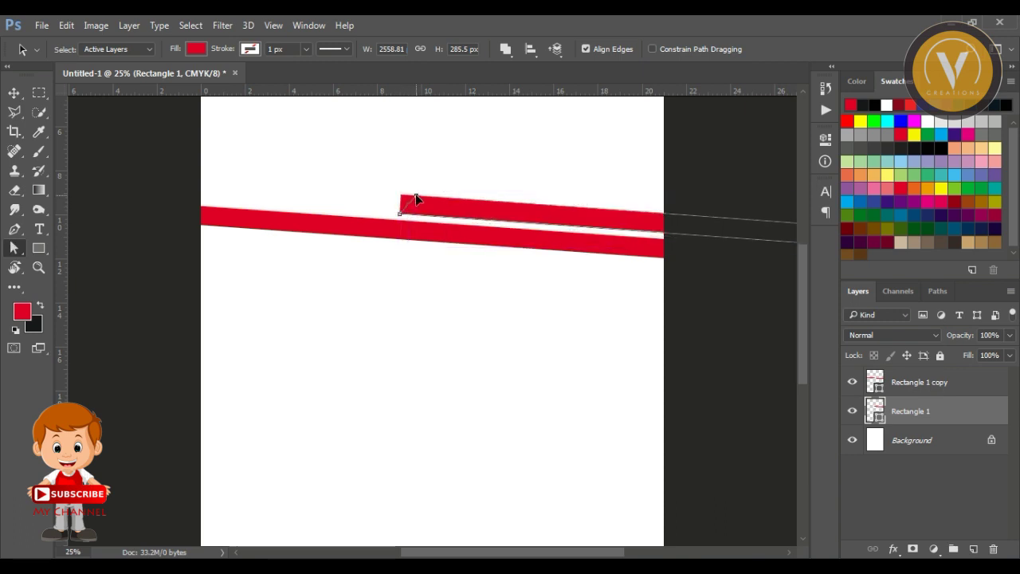
click(440, 275)
key(v)
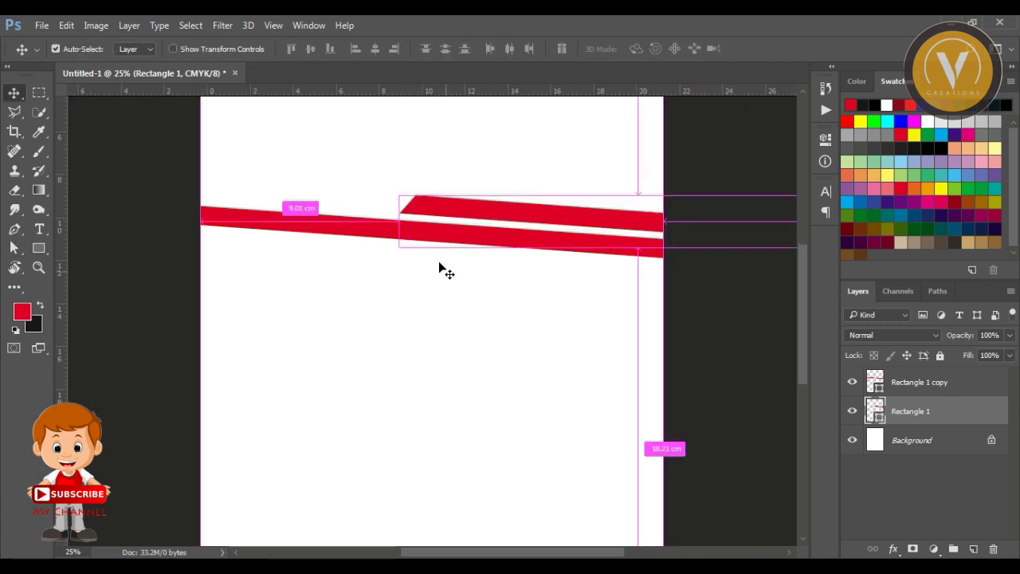
key(ctrl+minus)
right_click(488, 252)
click(510, 255)
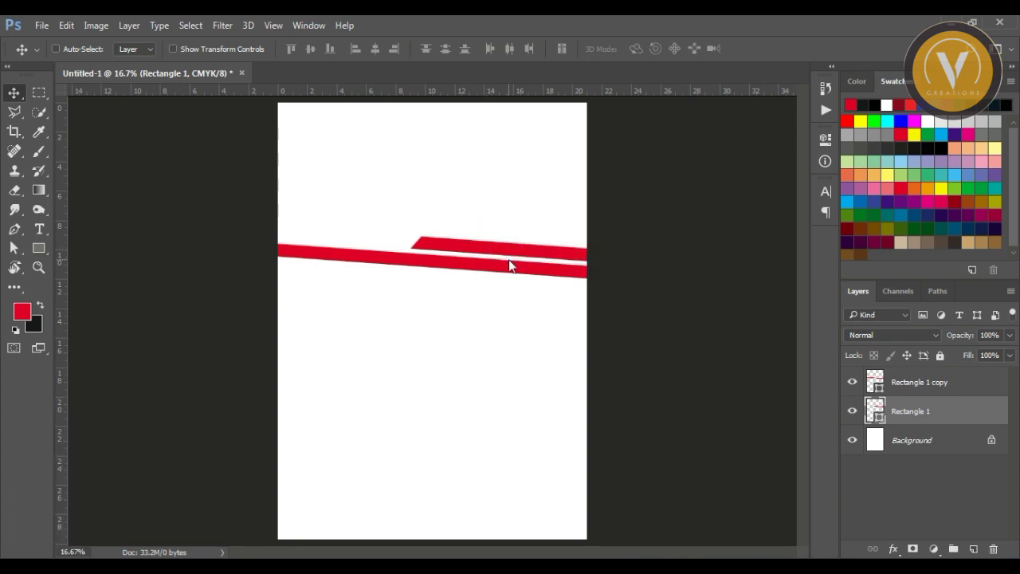
click(541, 320)
click(441, 301)
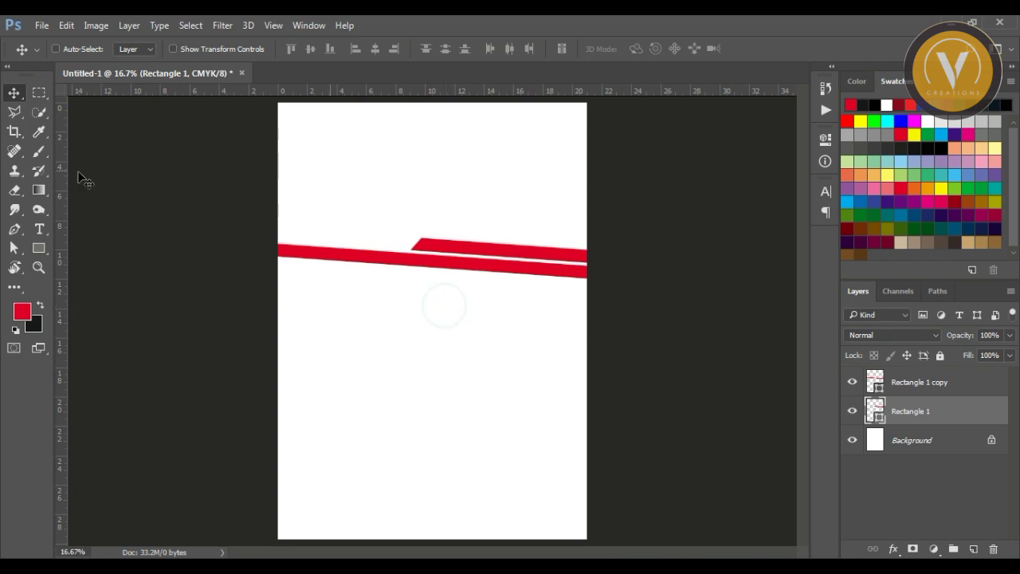
Fill a page-wide band below the stripes with black on new Layer 1.
click(40, 94)
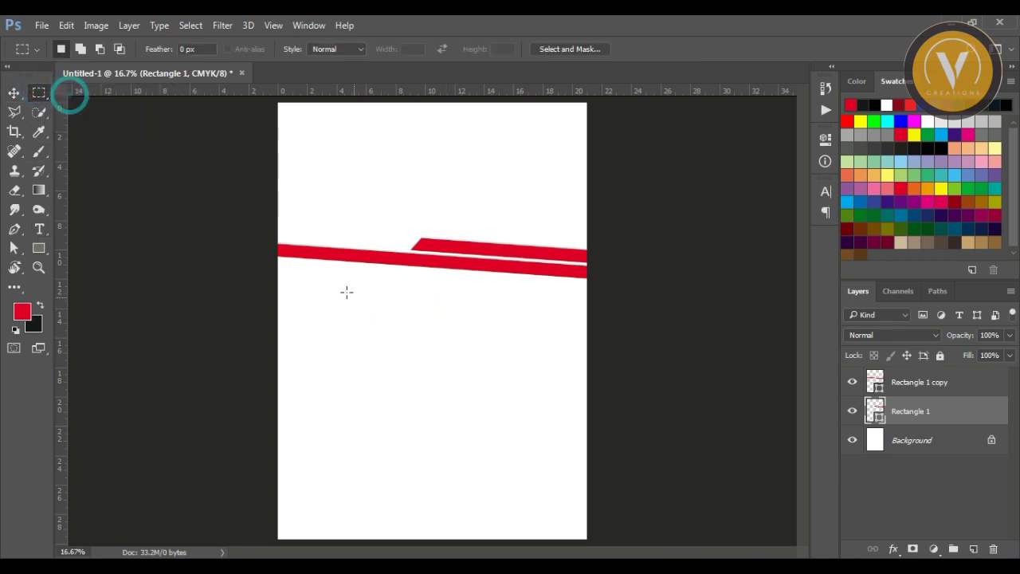
drag(274, 253, 330, 330)
mouse_move(385, 346)
mouse_down()
mouse_move(504, 389)
mouse_move(597, 386)
mouse_up()
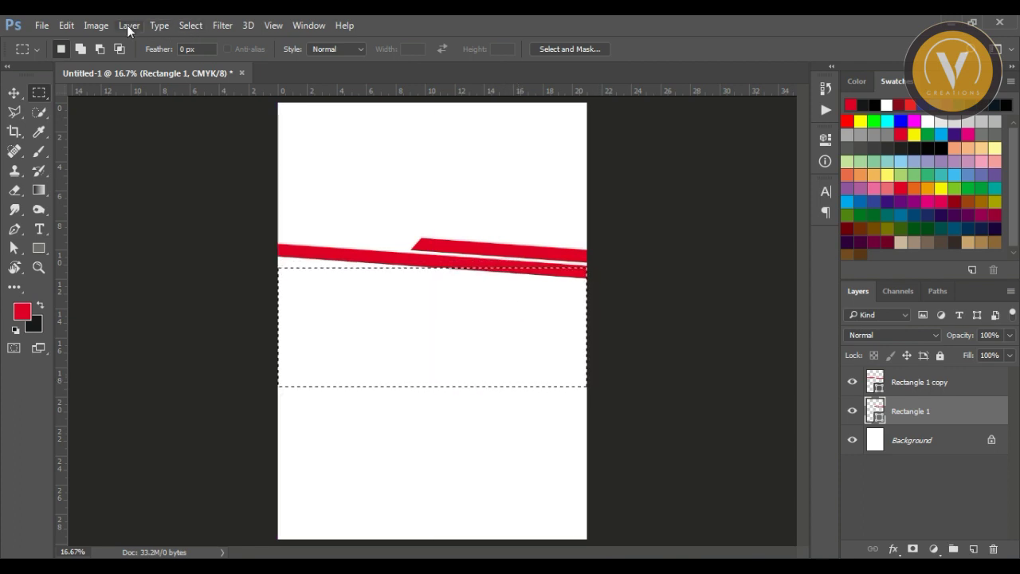
click(128, 26)
click(344, 37)
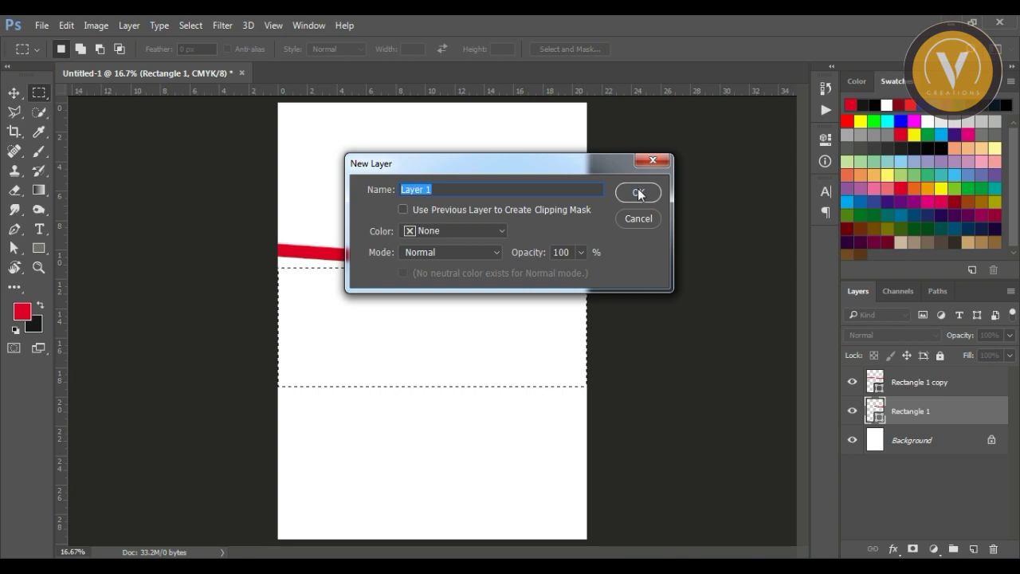
click(638, 194)
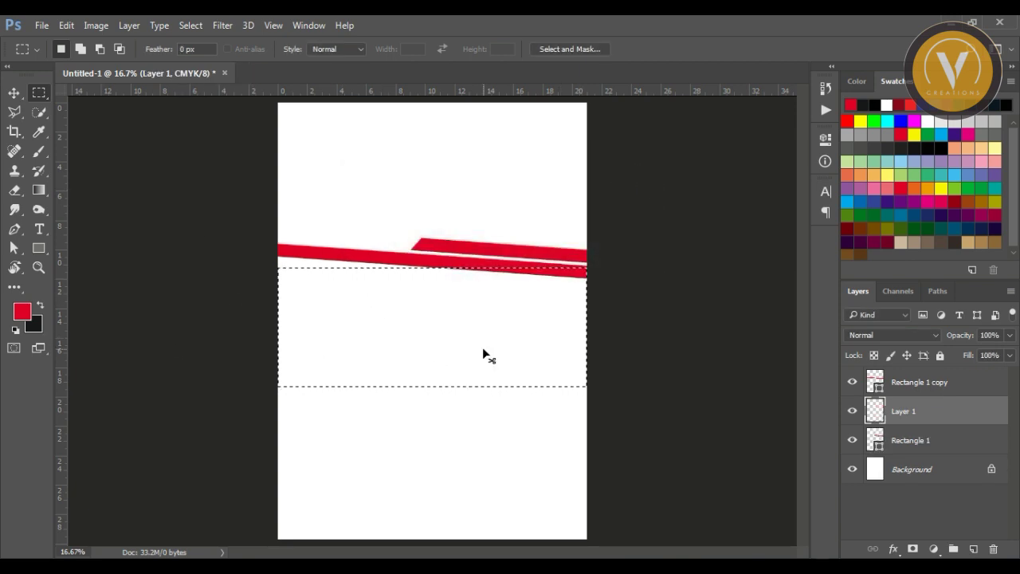
key(ctrl+BackSpace)
key(ctrl+d)
Skew the black band's top edge to match the stripes, stretch it down and widen it.
key(v)
key(ctrl)
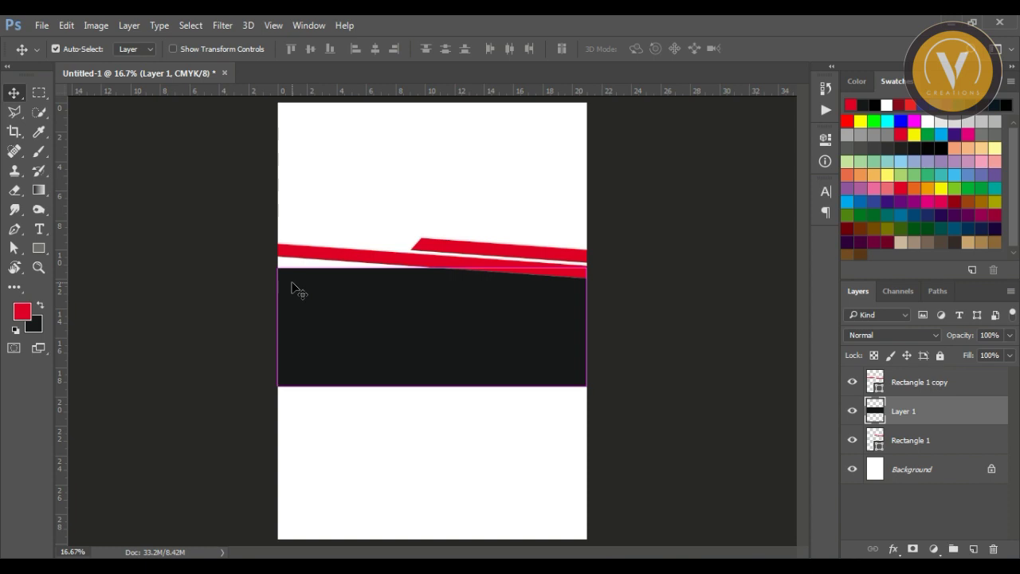
key(ctrl+t)
drag(278, 269, 277, 254)
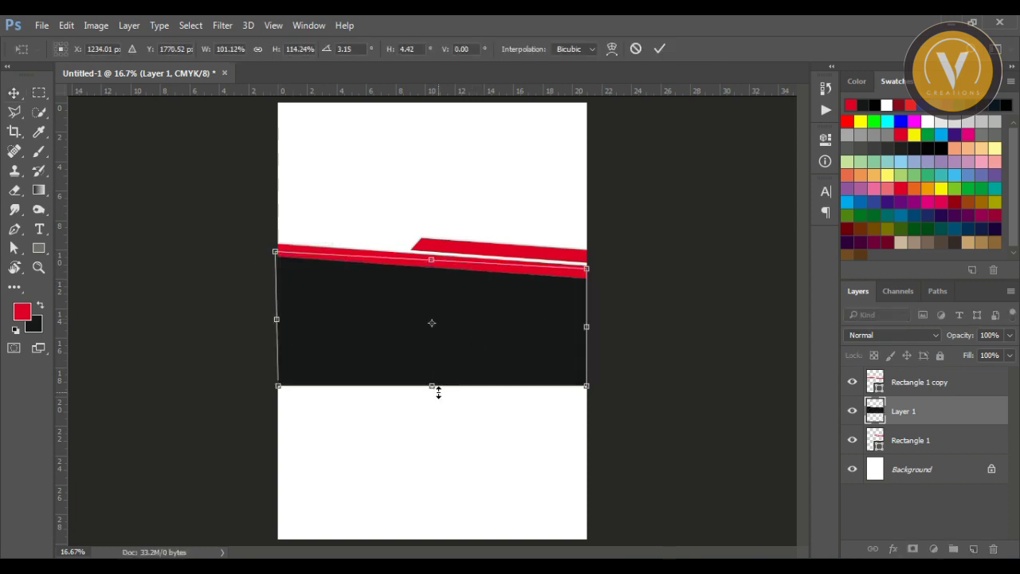
drag(433, 387, 433, 401)
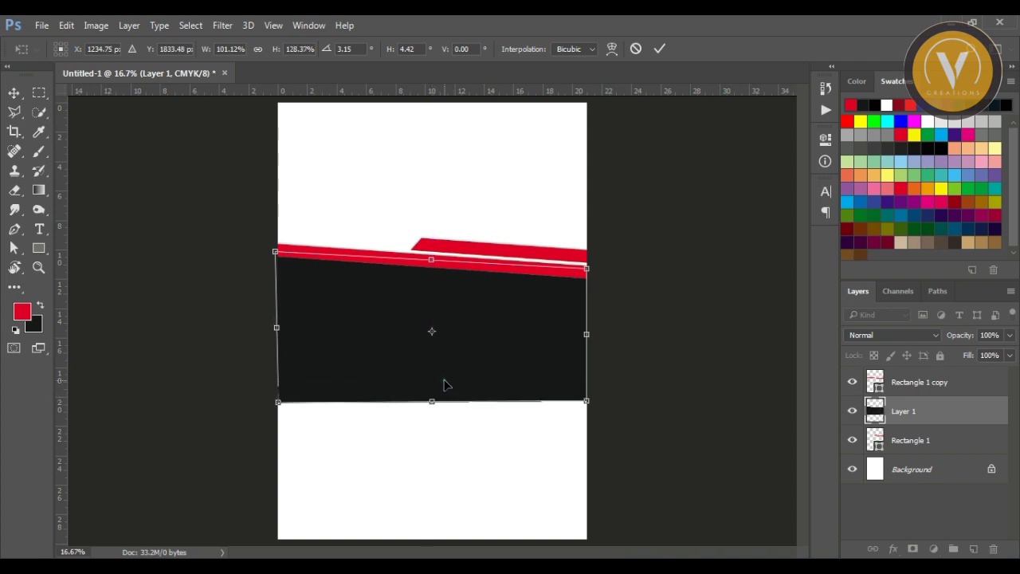
key(Return)
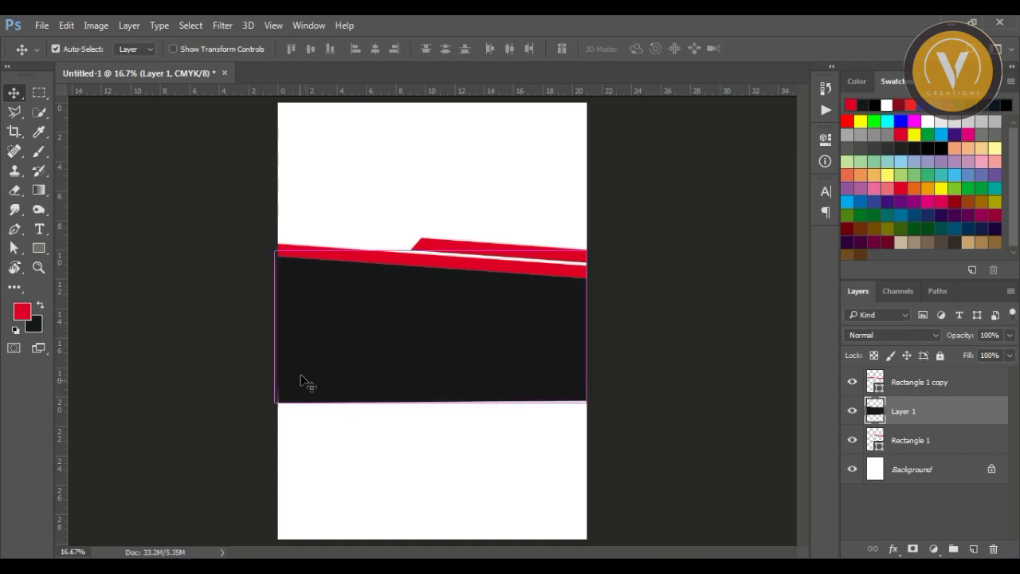
key(ctrl+t)
drag(274, 330, 272, 328)
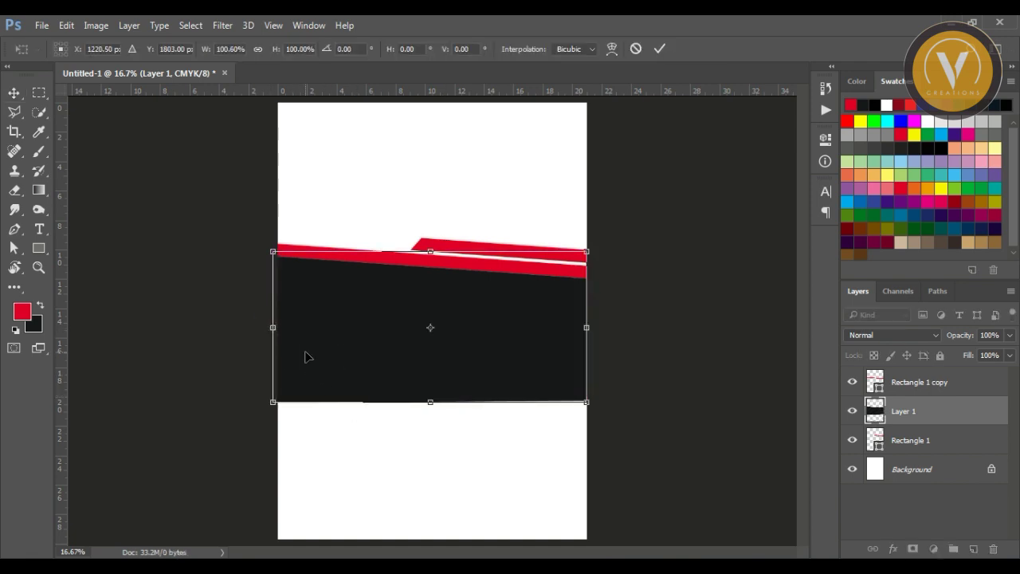
key(Return)
Draw a large red hexagon and move it down below the black band.
click(38, 248)
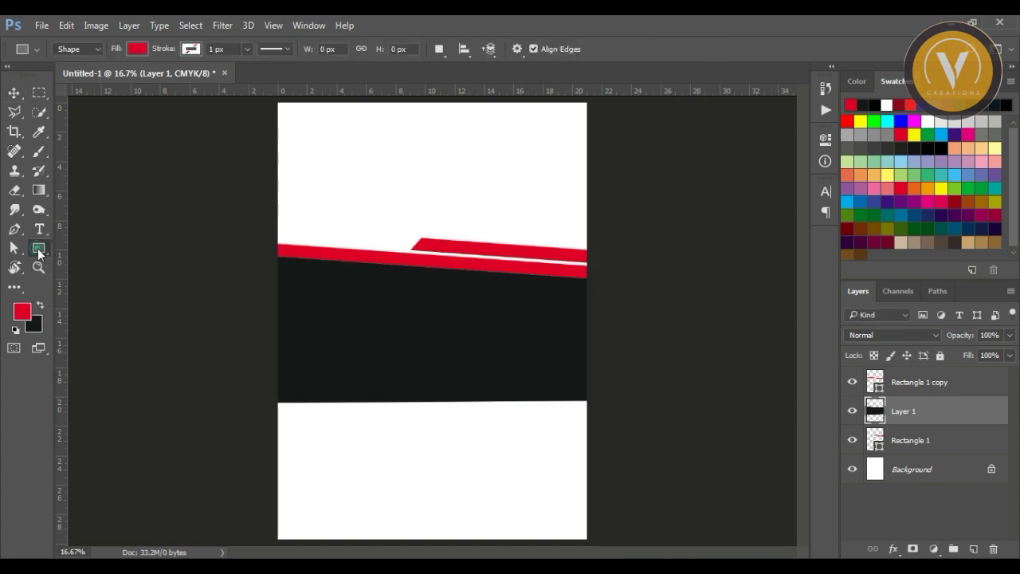
click(88, 289)
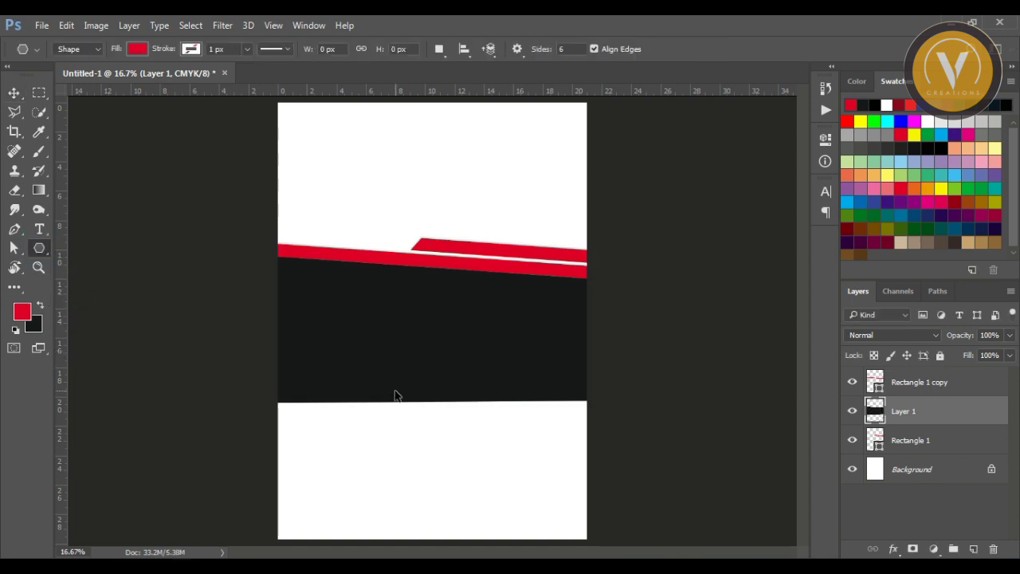
key(ctrl+minus)
drag(350, 391, 485, 459)
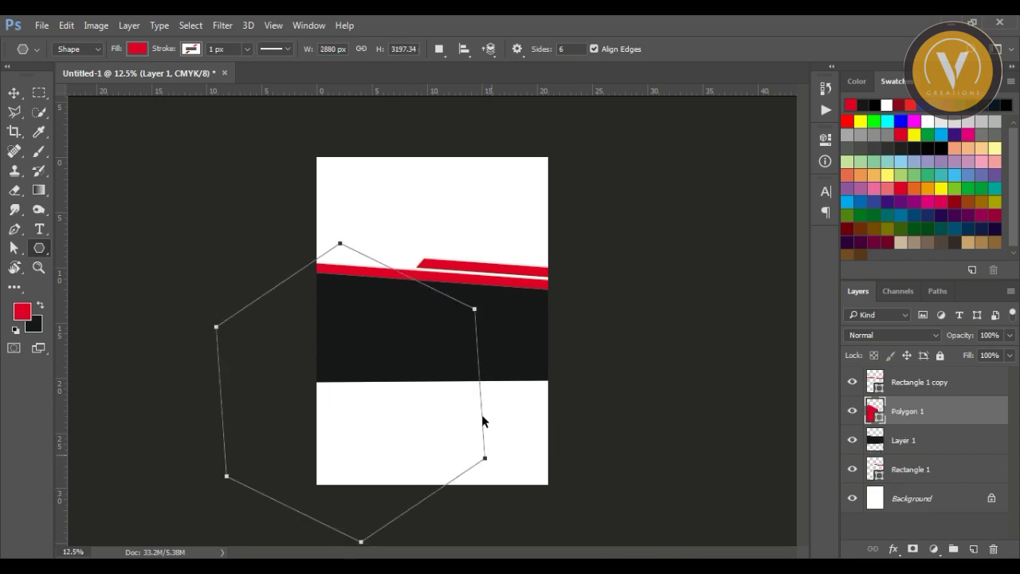
key(ctrl+t)
mouse_move(390, 332)
mouse_down()
mouse_move(472, 422)
mouse_move(466, 451)
mouse_up()
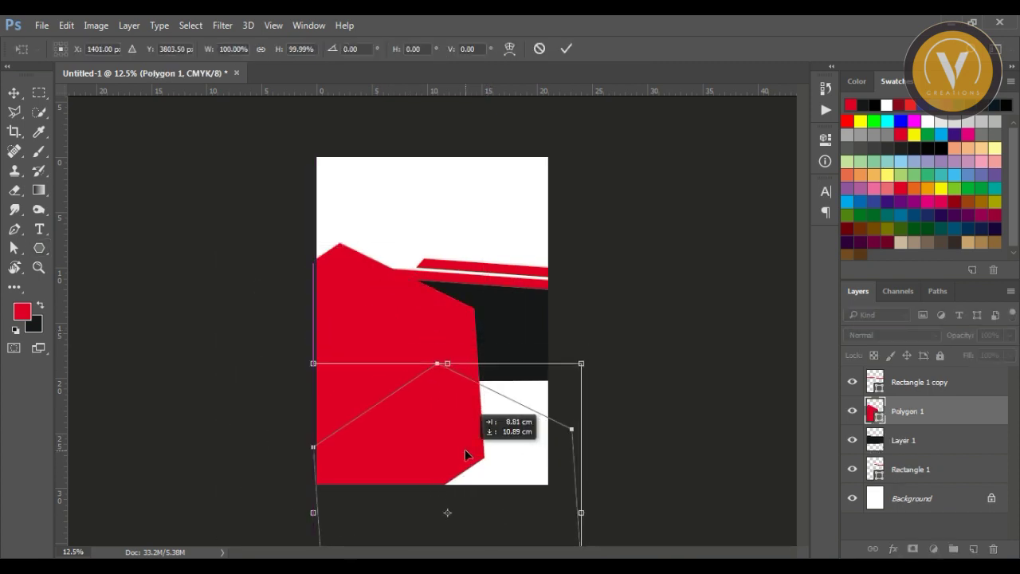
drag(438, 388, 436, 406)
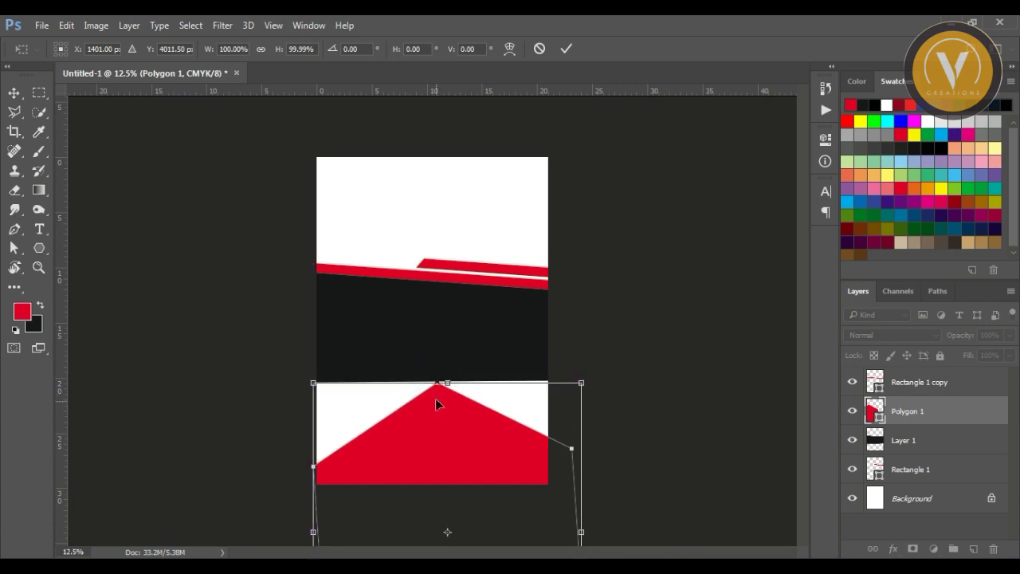
drag(434, 407, 437, 401)
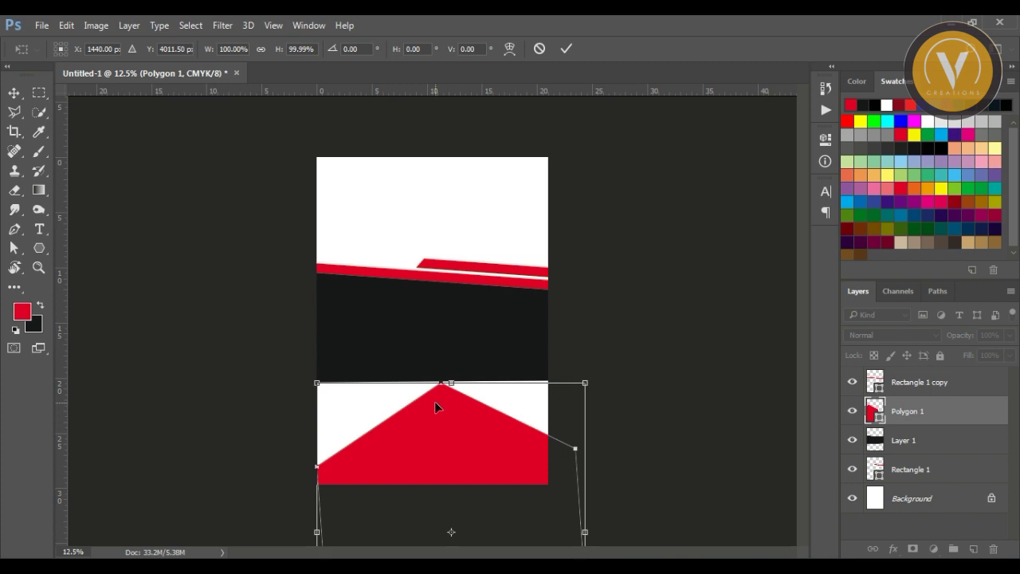
key(ctrl+plus)
key(Return)
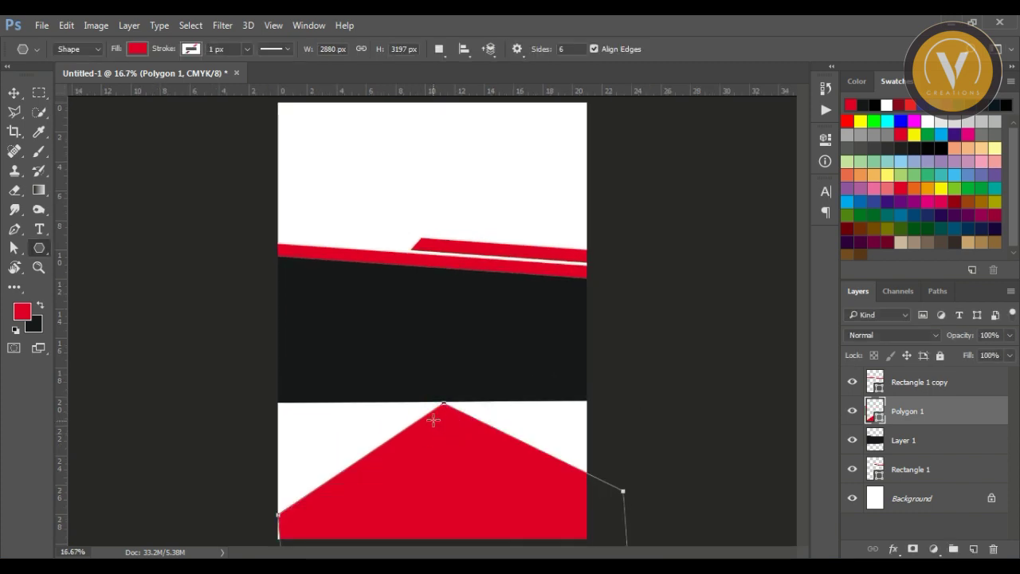
Pull the polygon's side corner points outward past the page edges to form a wide peak.
key(a)
drag(276, 519, 270, 502)
click(279, 520)
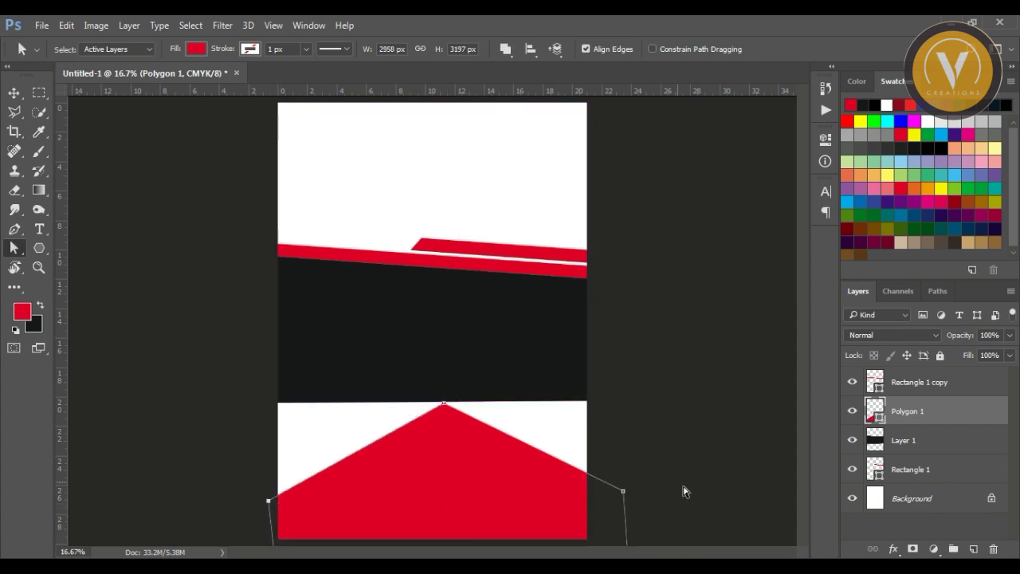
mouse_move(625, 498)
mouse_down()
mouse_move(627, 511)
mouse_move(694, 502)
mouse_up()
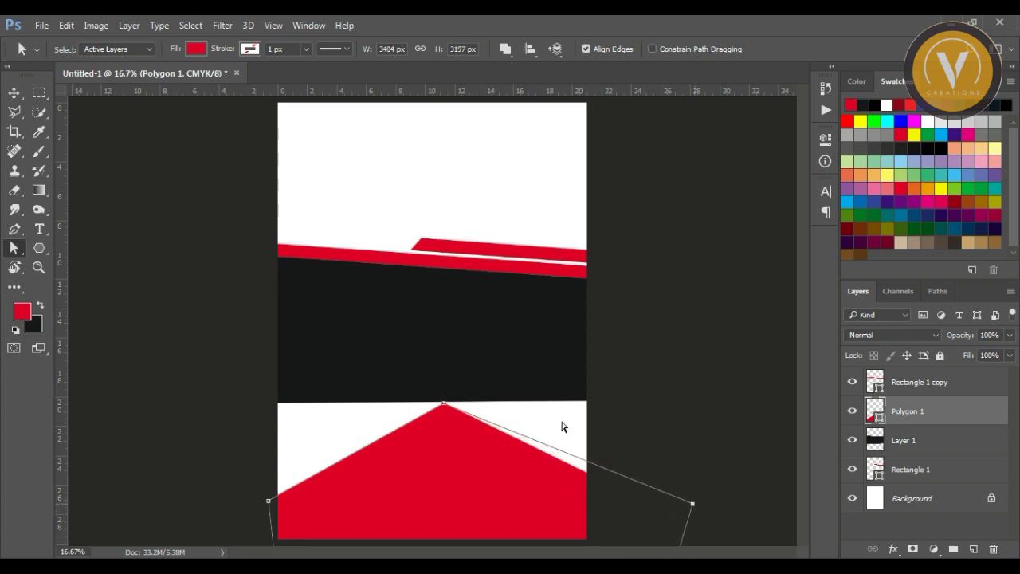
drag(264, 504, 244, 493)
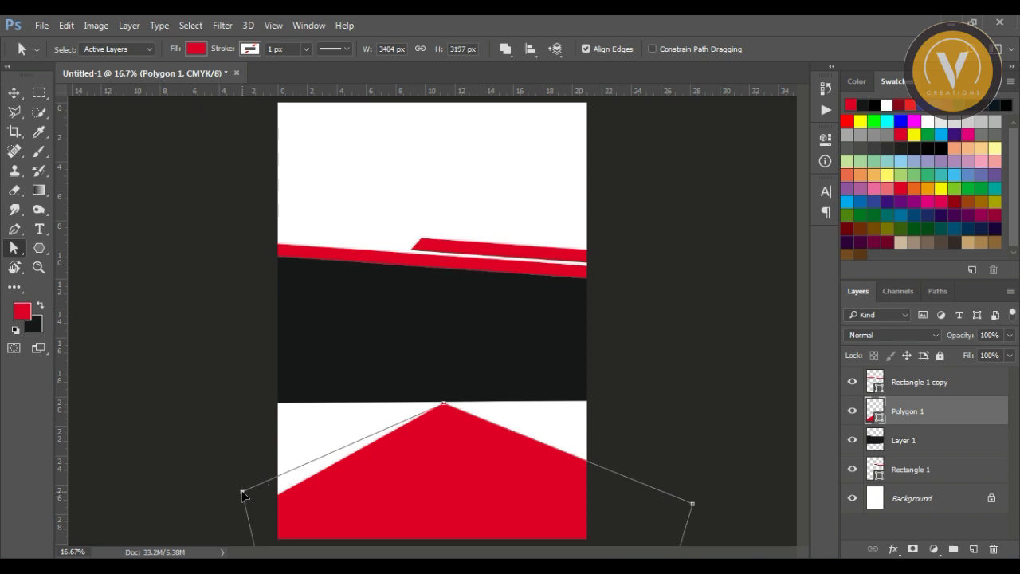
drag(693, 505, 698, 494)
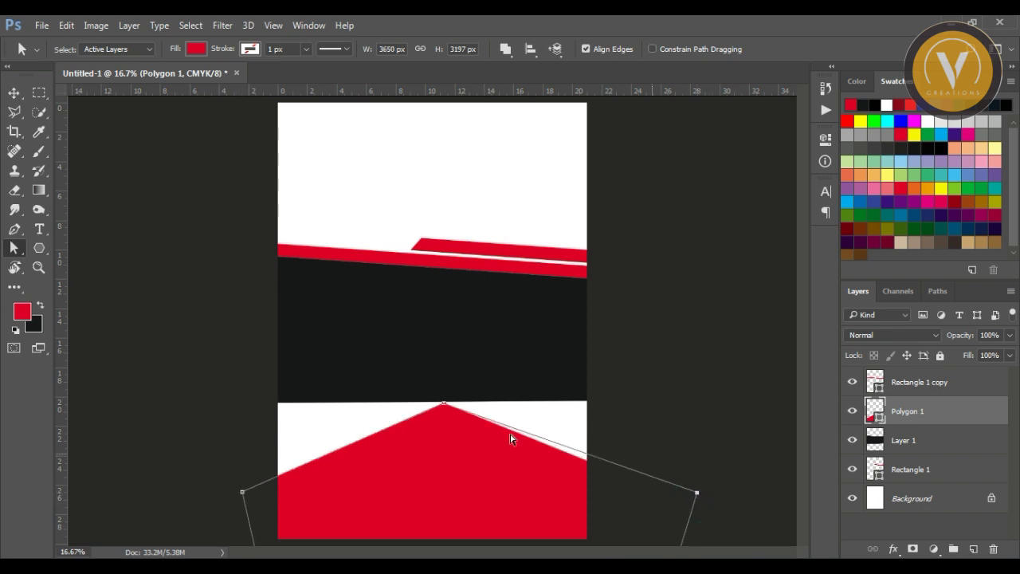
click(340, 430)
key(v)
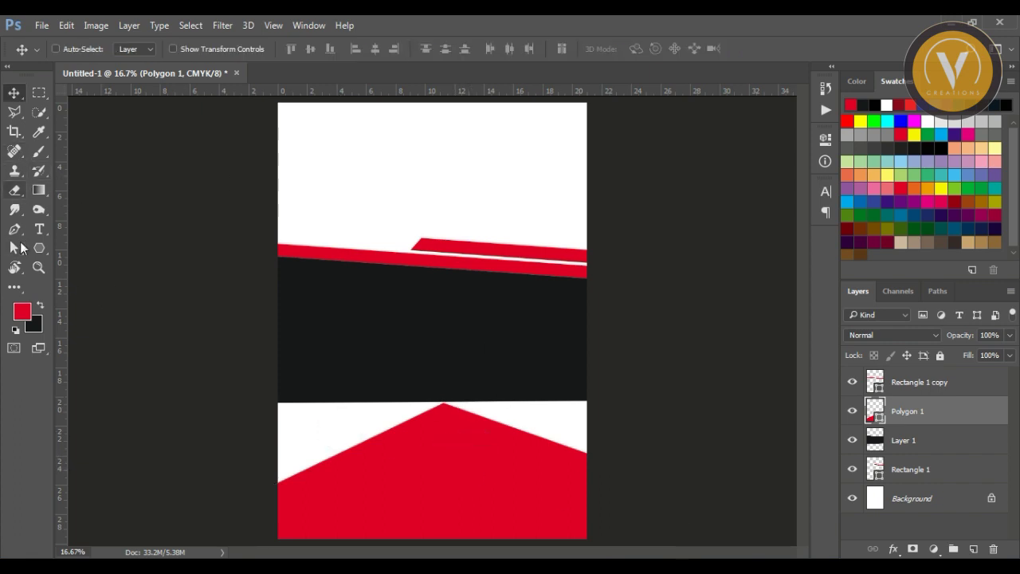
Draw a red rectangle across the lower part of the page.
click(40, 251)
click(82, 244)
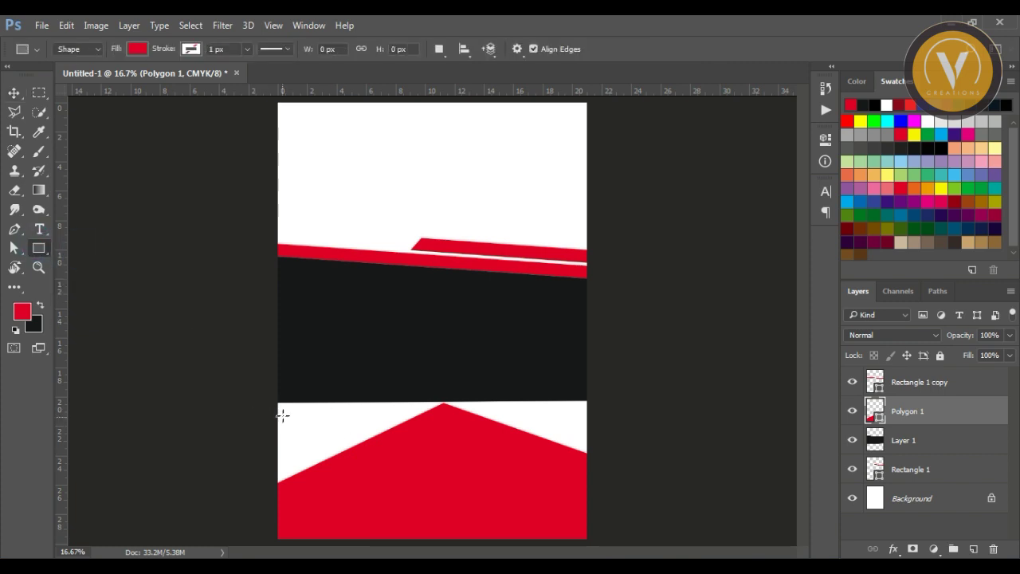
mouse_move(273, 405)
mouse_down()
mouse_move(349, 457)
mouse_move(608, 462)
mouse_up()
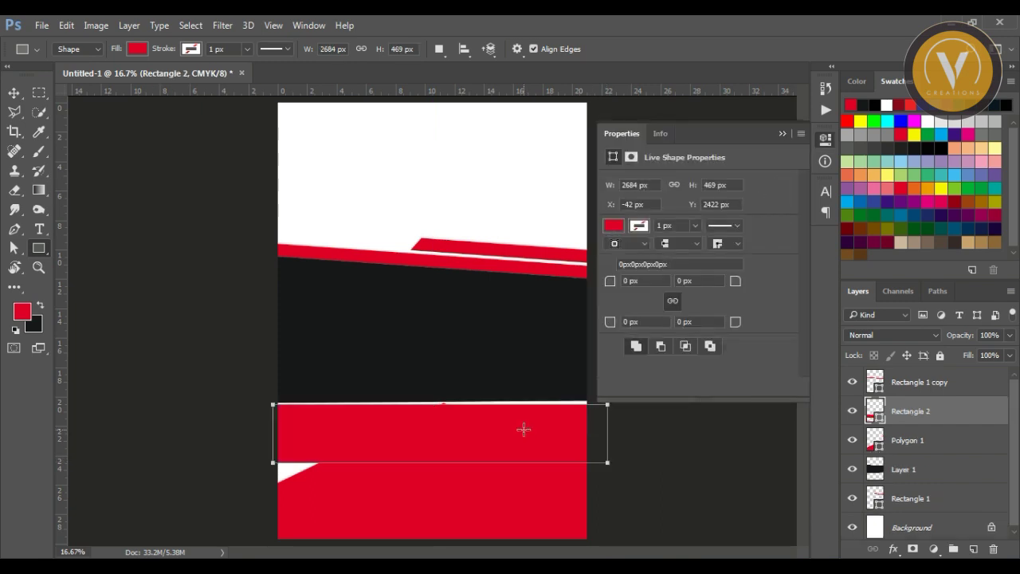
Align Rectangle 2's top with the black band and stretch it taller downward.
key(ctrl+t)
drag(443, 407, 444, 402)
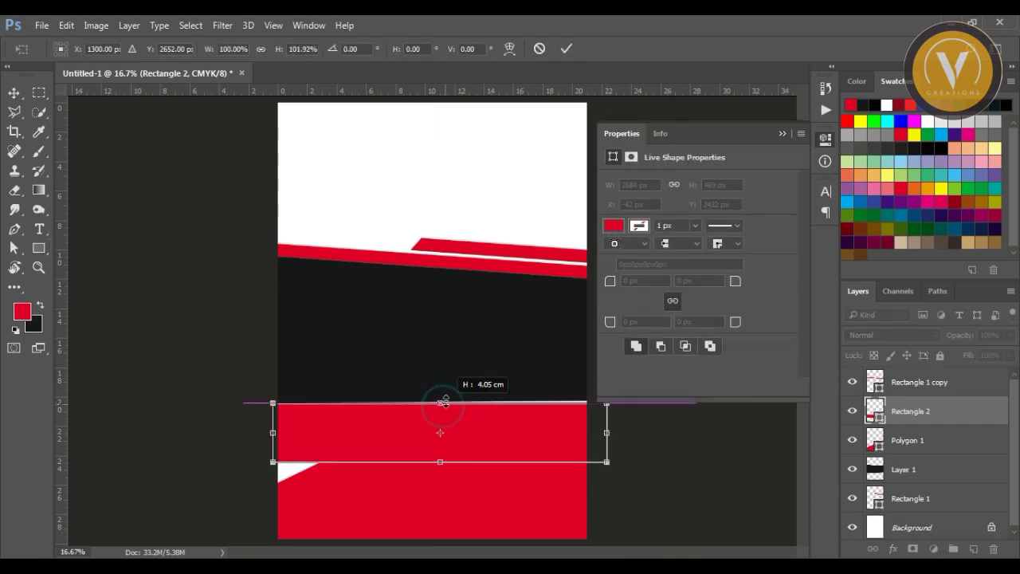
drag(440, 461, 440, 480)
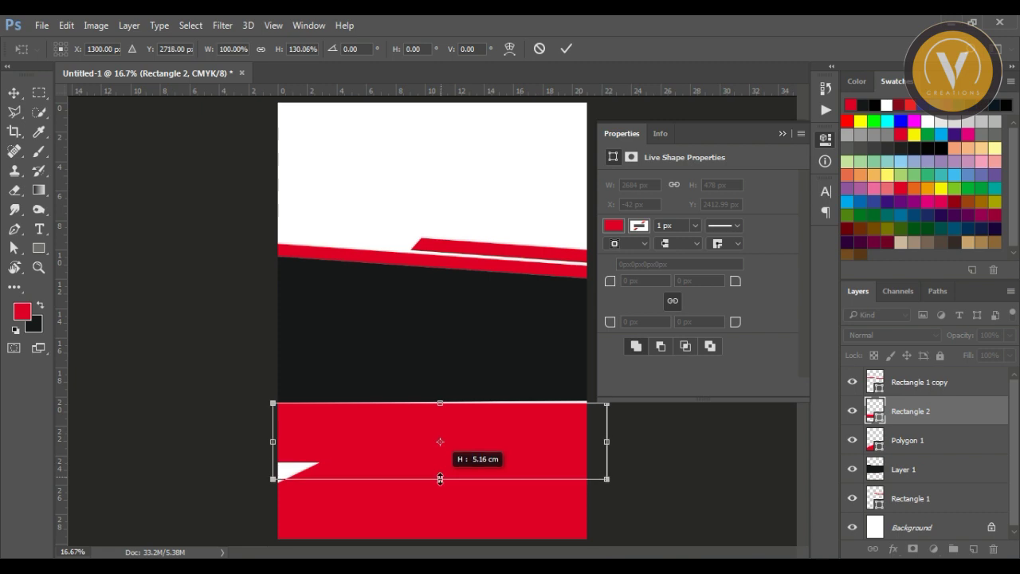
double_click(351, 439)
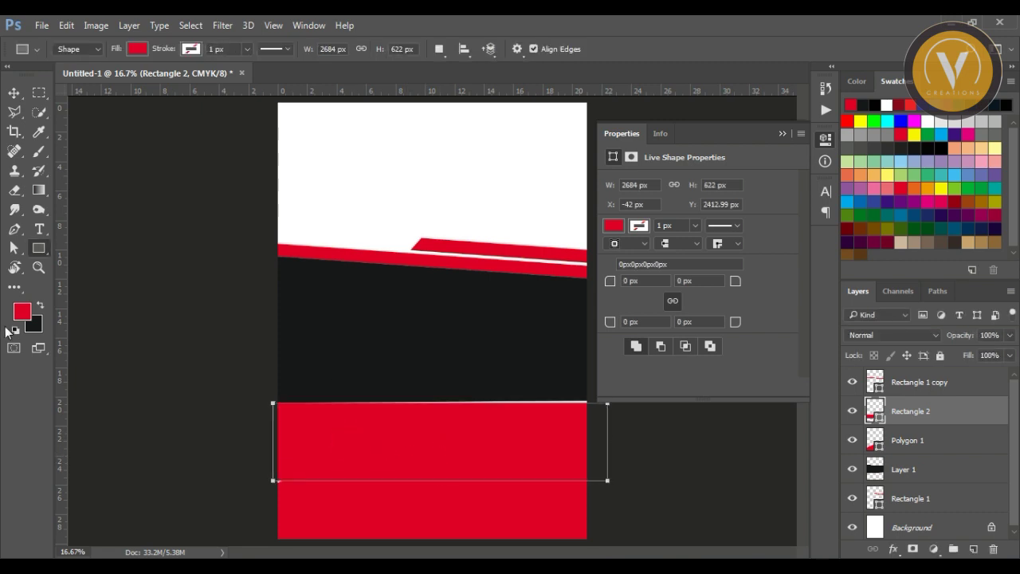
Set the foreground colour to dark red 8c041a.
click(21, 314)
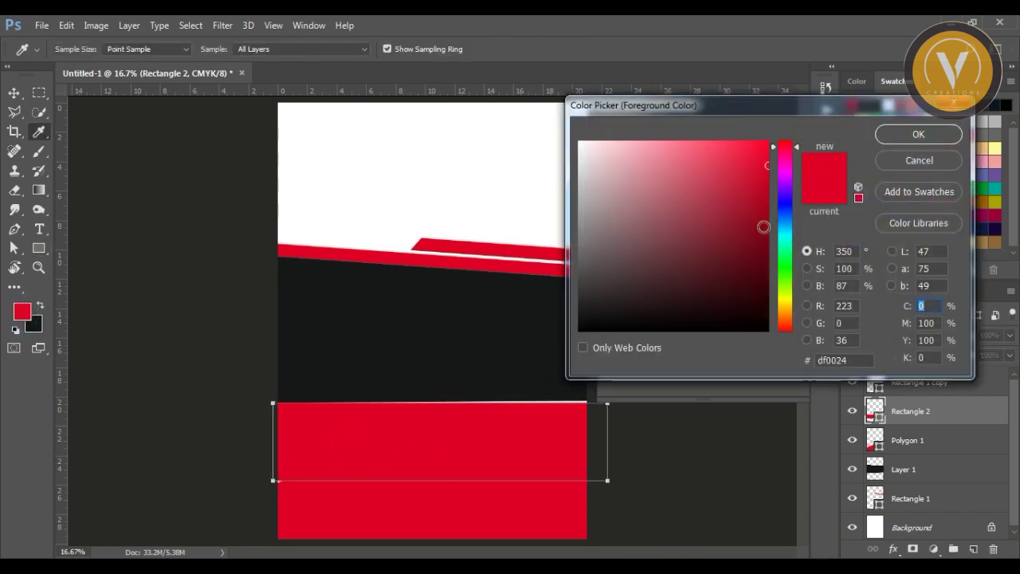
click(913, 135)
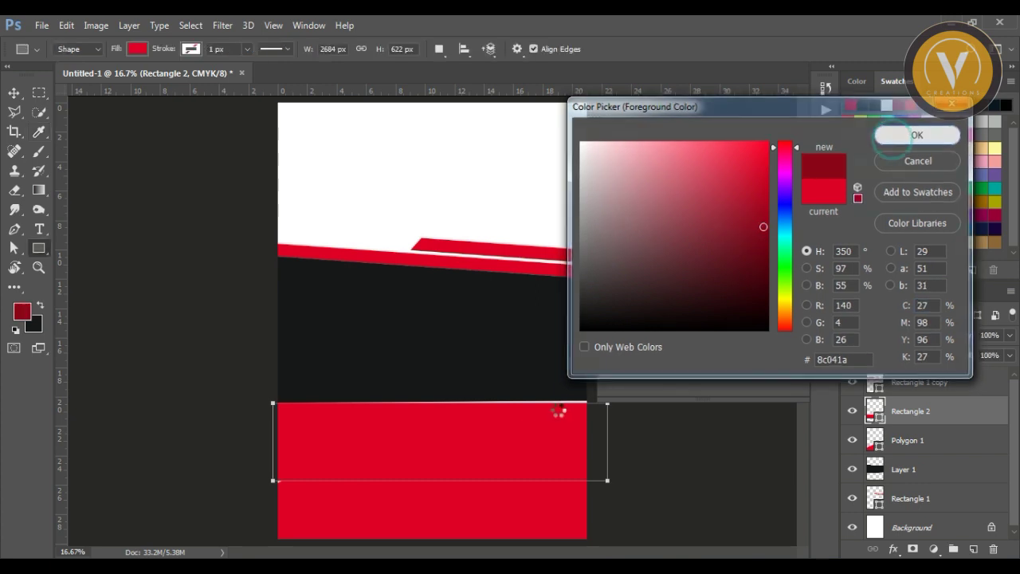
key(v)
click(531, 415)
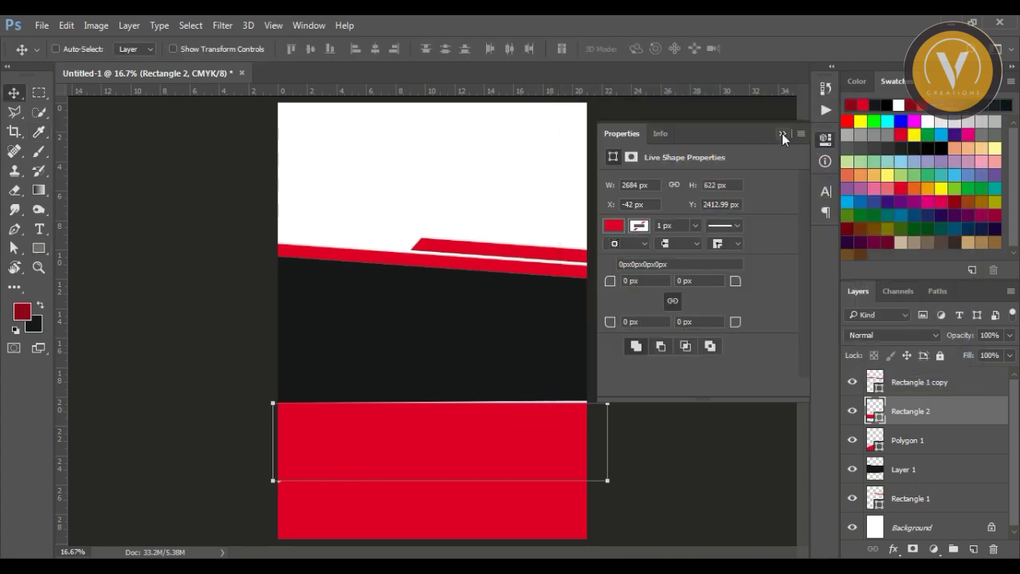
click(782, 133)
Fill Rectangle 2 with the dark red and move it beneath the red peak.
key(alt+BackSpace)
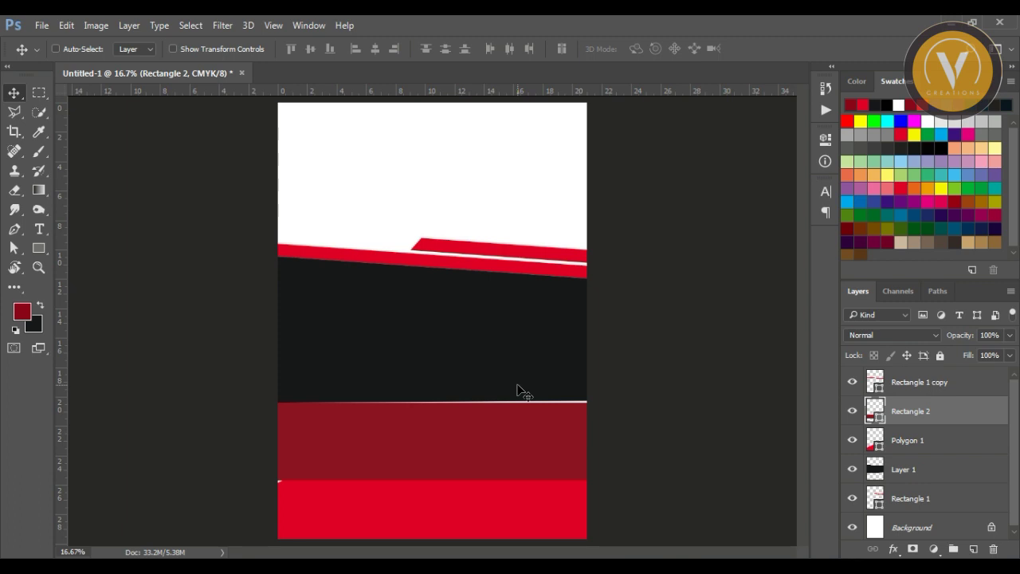
drag(937, 458, 934, 458)
key(ctrl+t)
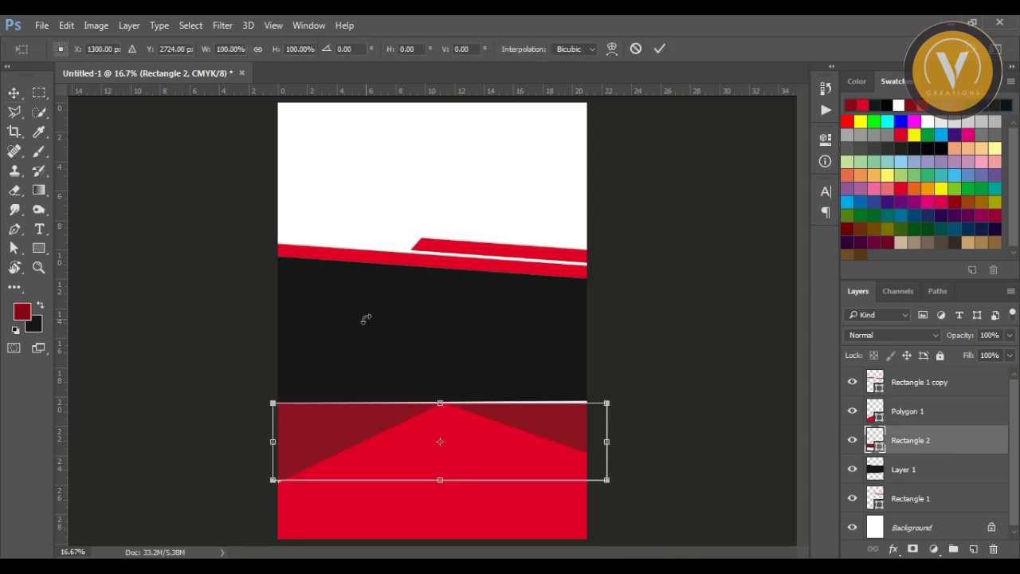
key(ctrl+plus)
key(ctrl+plus)
drag(444, 445, 450, 437)
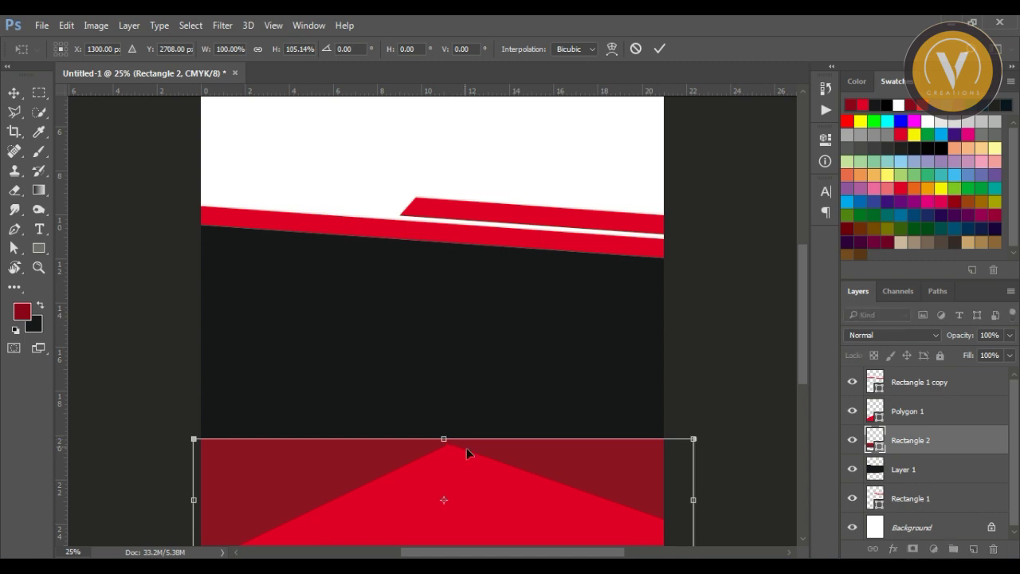
double_click(467, 448)
Stretch the black band down to meet the dark red band.
right_click(461, 408)
click(488, 415)
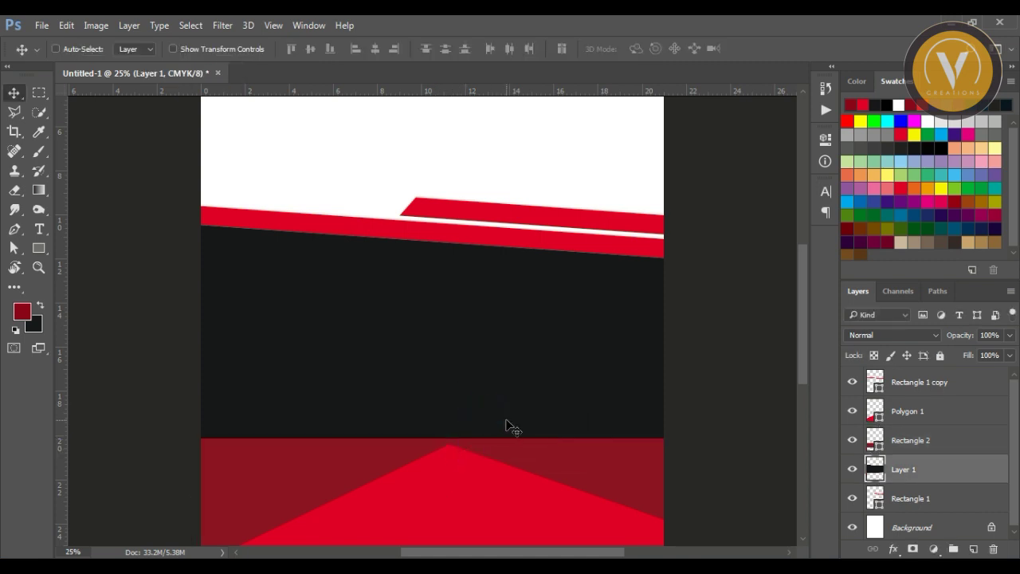
key(ctrl+shift+bracketright)
key(ctrl+t)
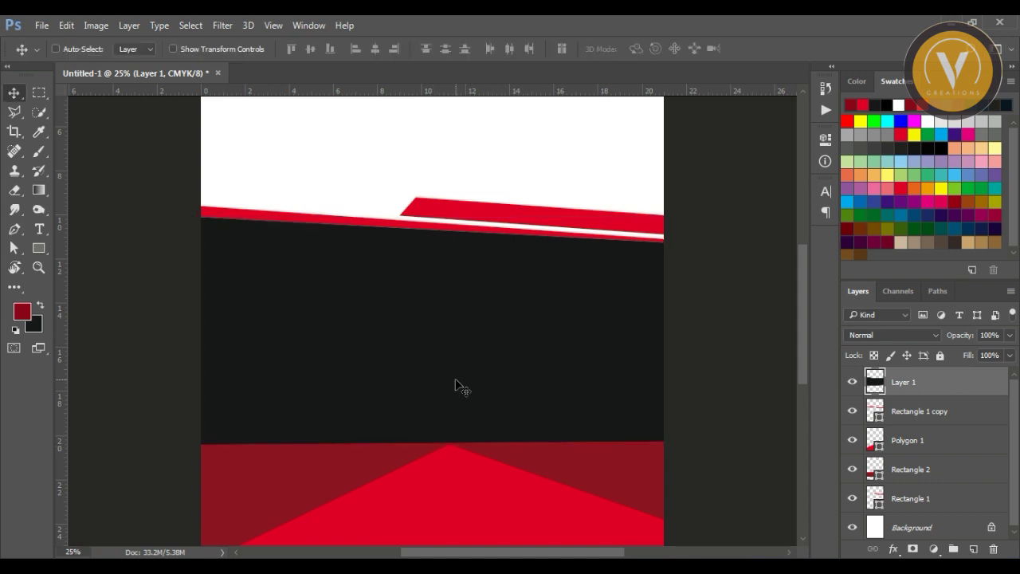
key(ctrl+bracketleft)
key(ctrl+bracketleft)
key(ctrl+bracketleft)
drag(431, 444, 431, 451)
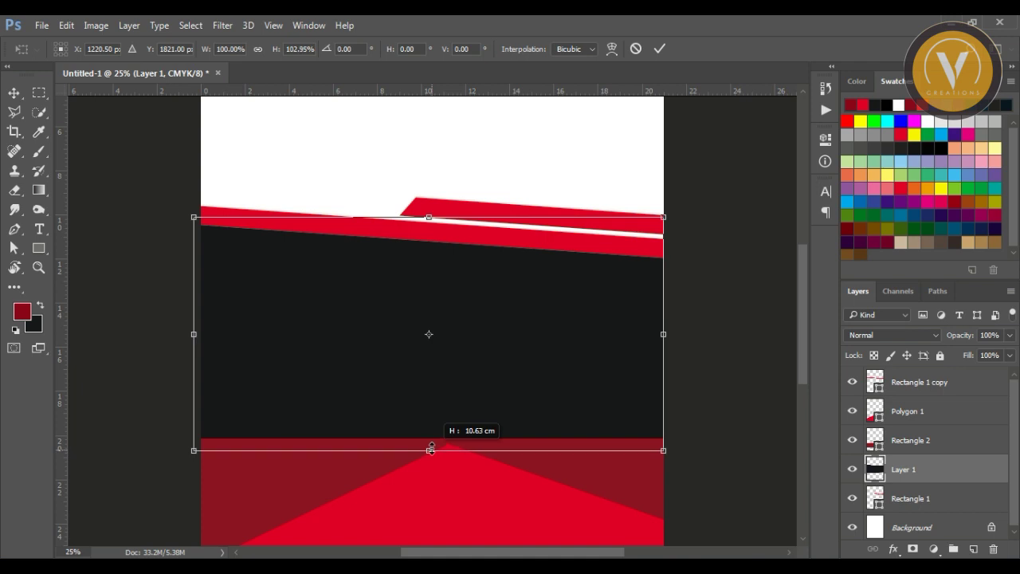
drag(431, 451, 430, 443)
key(Return)
Lower the dark red rectangle's top edge so it meets the black band without a gap.
right_click(516, 454)
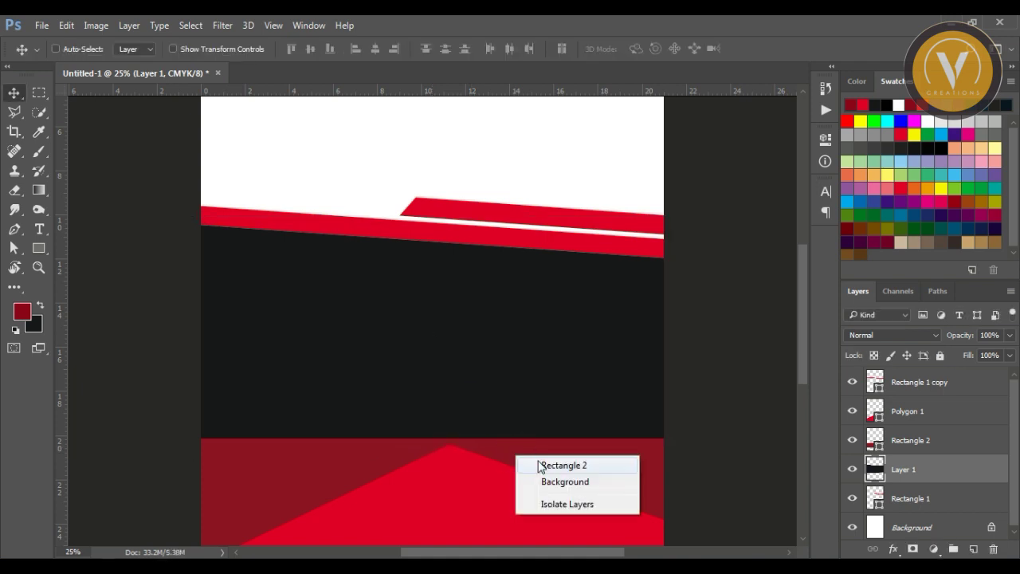
click(542, 464)
key(ctrl+t)
drag(446, 437, 446, 436)
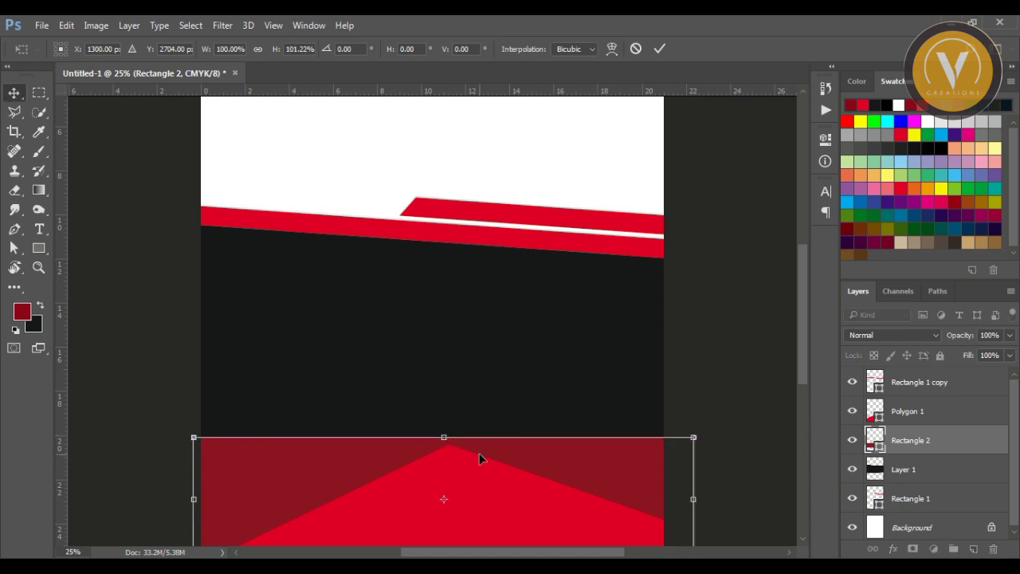
key(Return)
key(ctrl+minus)
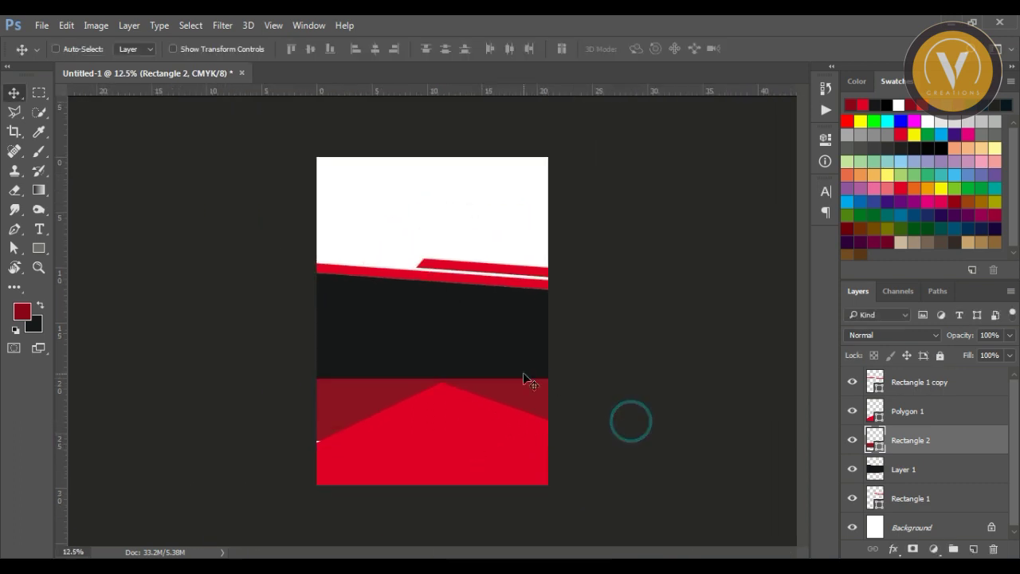
key(ctrl+plus)
right_click(460, 432)
click(502, 440)
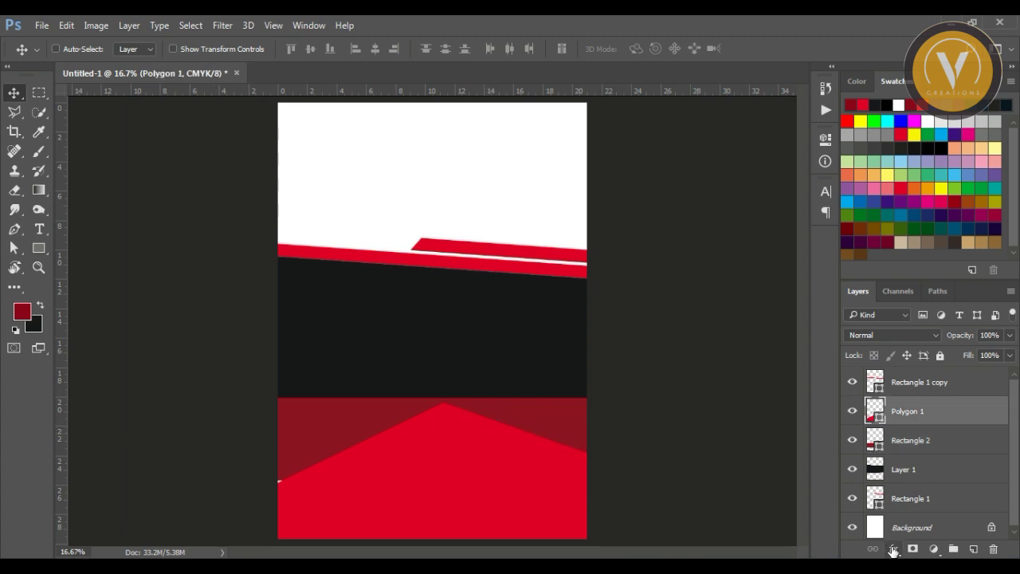
Give Polygon 1 a Multiply drop shadow: 80% opacity, 90° angle, spread 13, size 90.
click(893, 549)
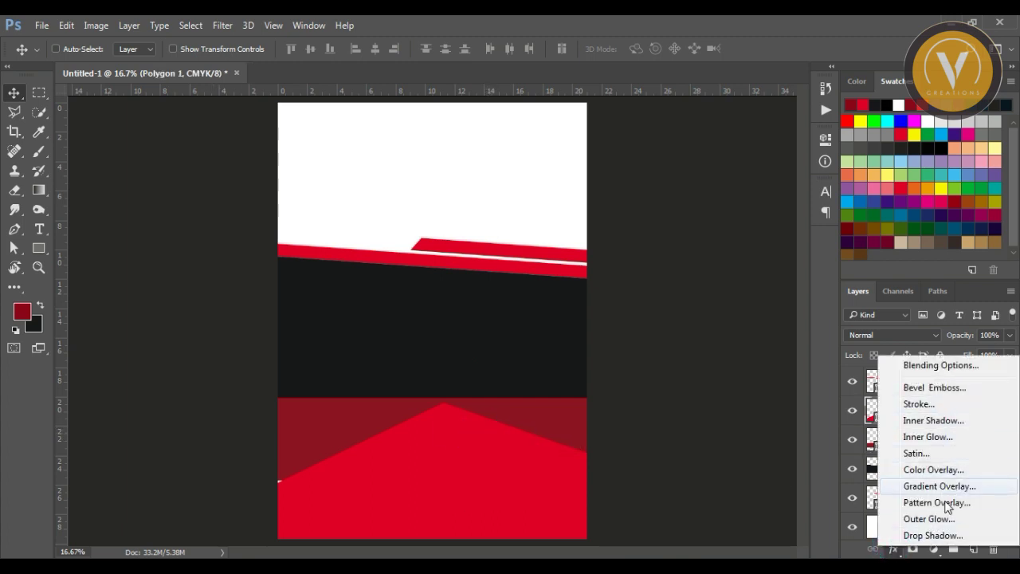
key(Escape)
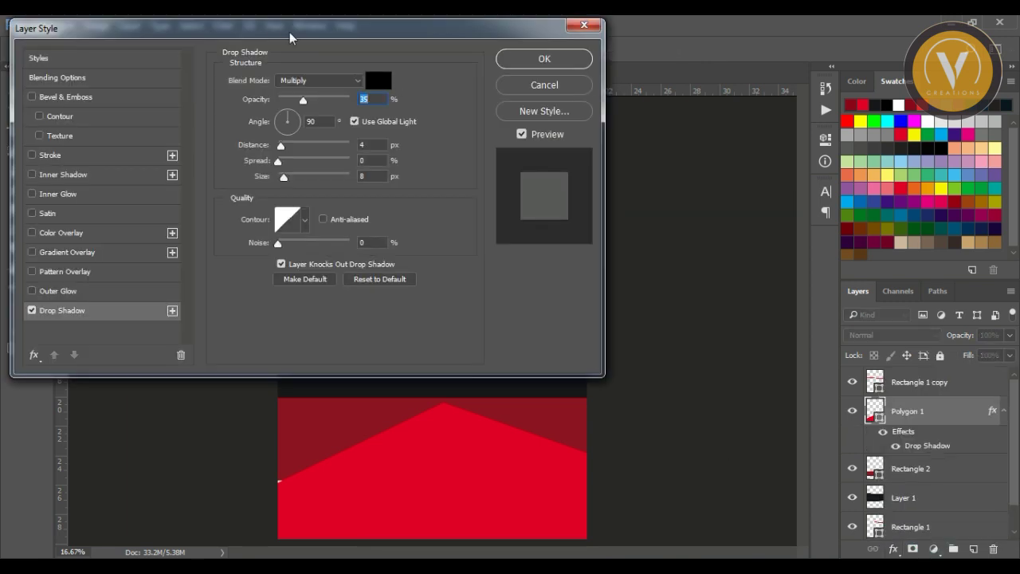
drag(267, 21, 728, 63)
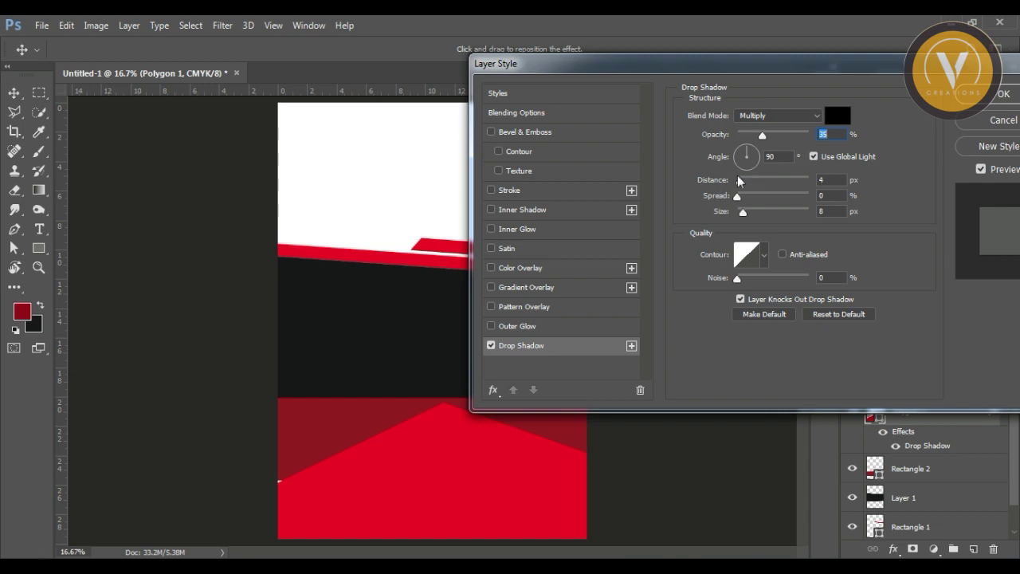
drag(762, 134, 773, 137)
drag(743, 184, 765, 198)
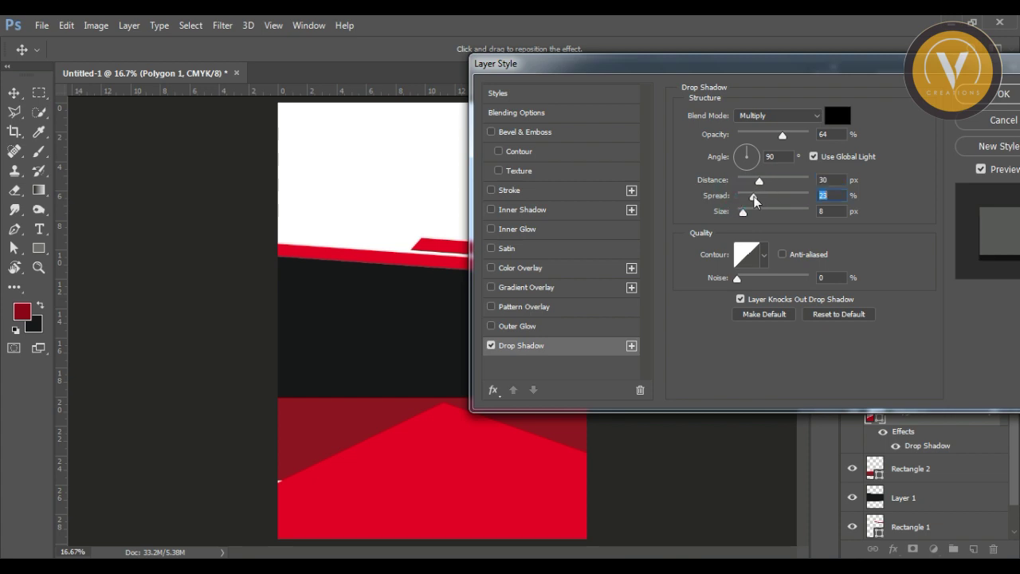
drag(743, 213, 770, 212)
drag(782, 137, 795, 138)
mouse_move(760, 181)
mouse_down()
mouse_move(742, 181)
mouse_move(754, 181)
mouse_move(736, 203)
mouse_move(766, 211)
mouse_move(747, 197)
mouse_up()
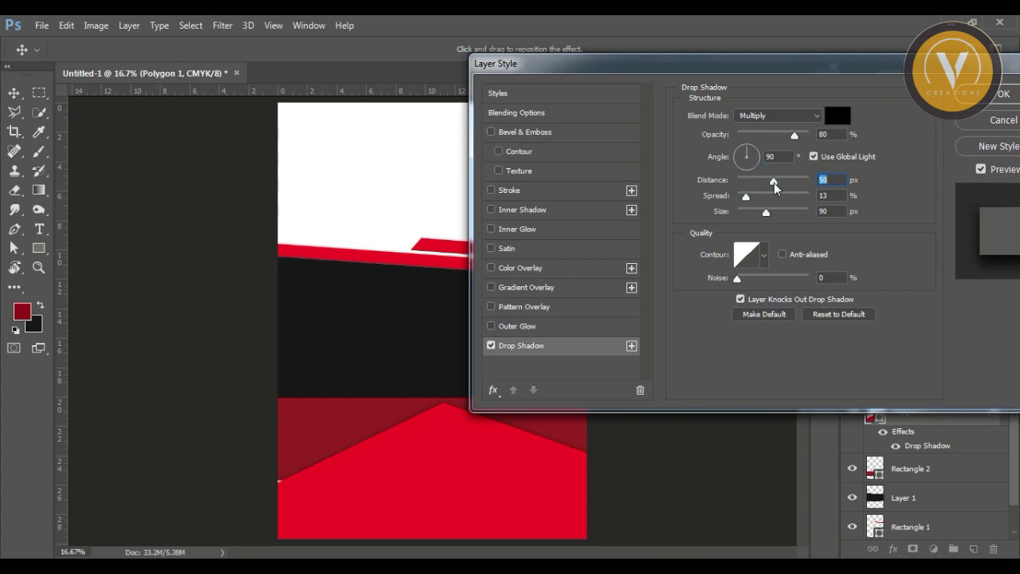
click(992, 93)
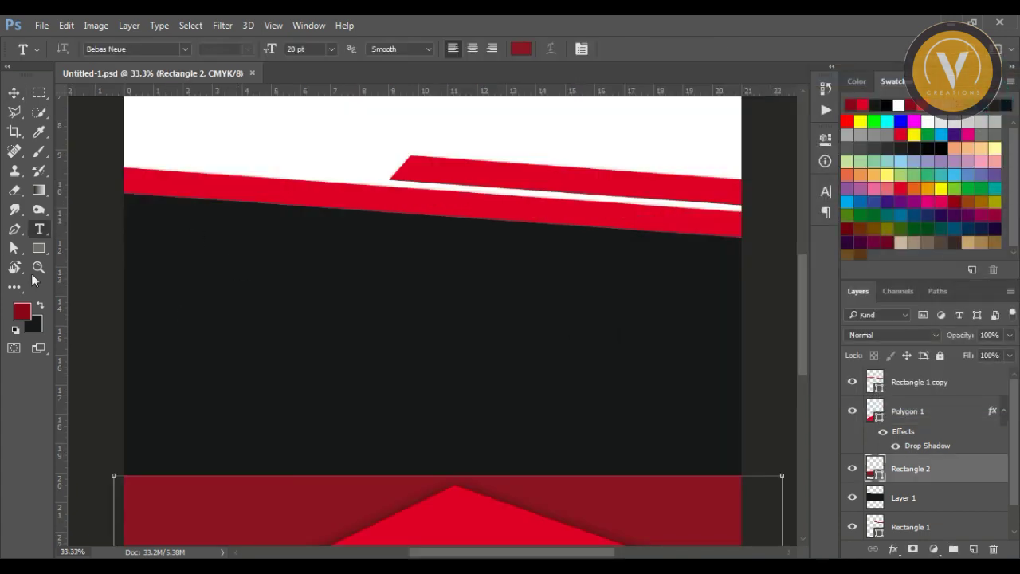
Start a horizontal text layer on the black panel with white text colour.
right_click(38, 228)
click(80, 230)
click(199, 264)
text(A)
key(ctrl+a)
click(21, 311)
click(549, 113)
click(919, 134)
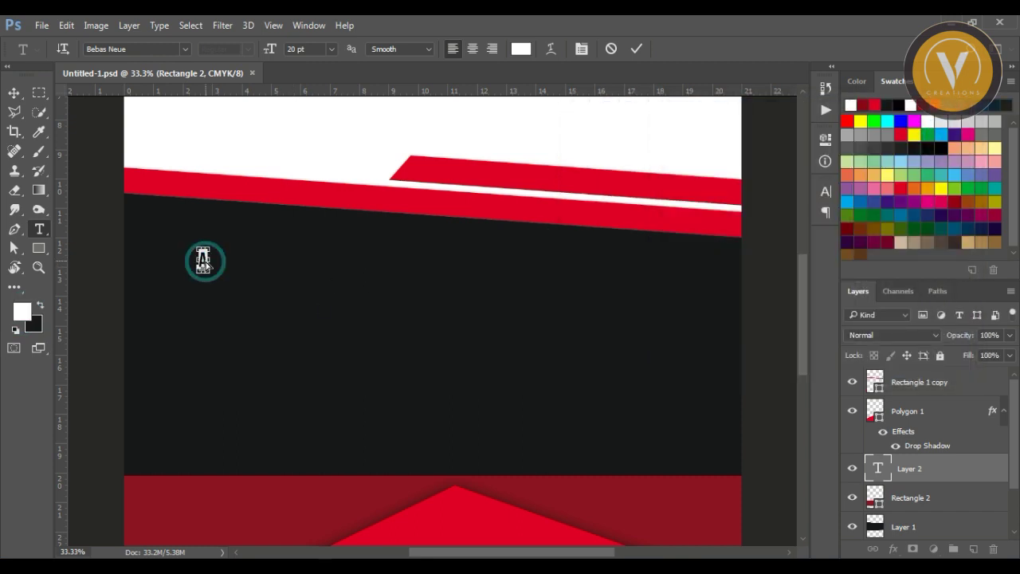
Type SHAPE and set it in the College Regular font.
click(132, 48)
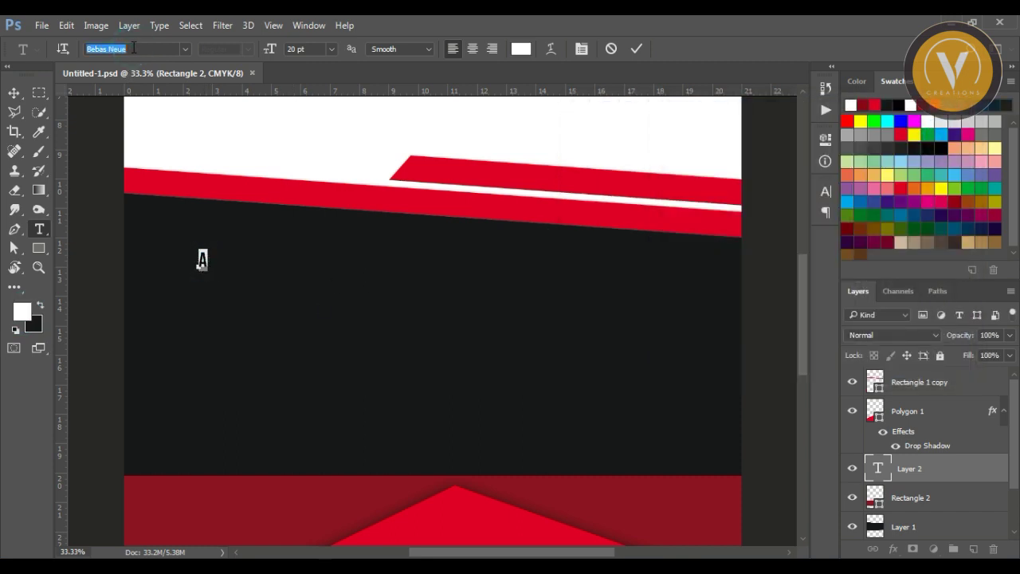
text(C)
text(OLL)
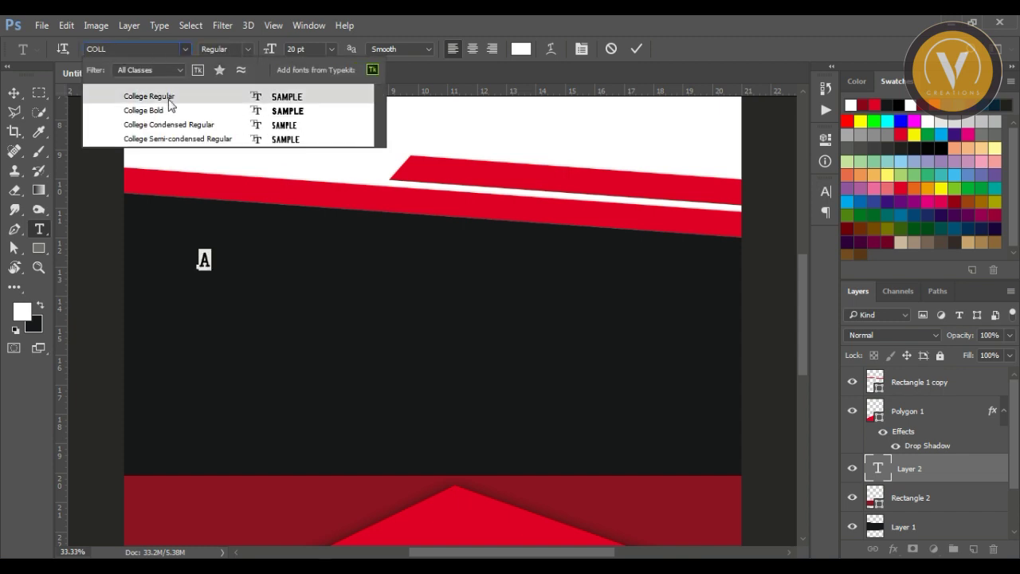
click(169, 113)
click(208, 261)
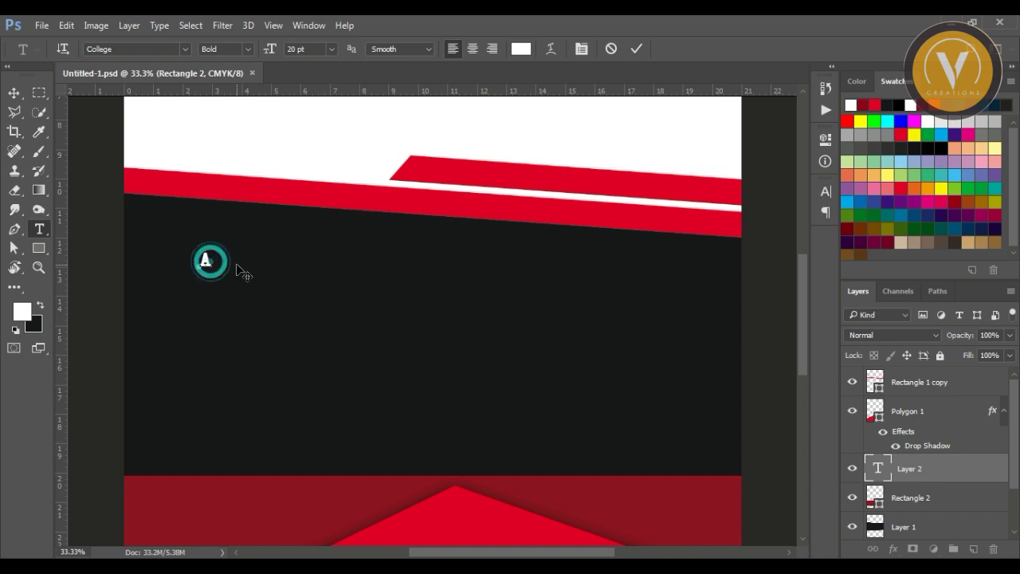
text(SHAP)
key(ctrl+a)
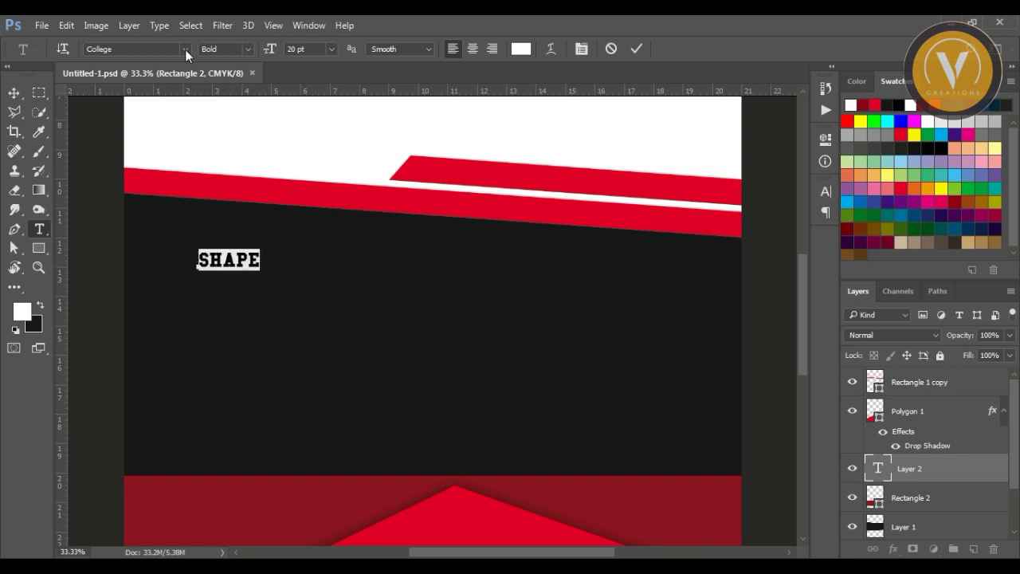
click(185, 49)
click(251, 50)
click(239, 60)
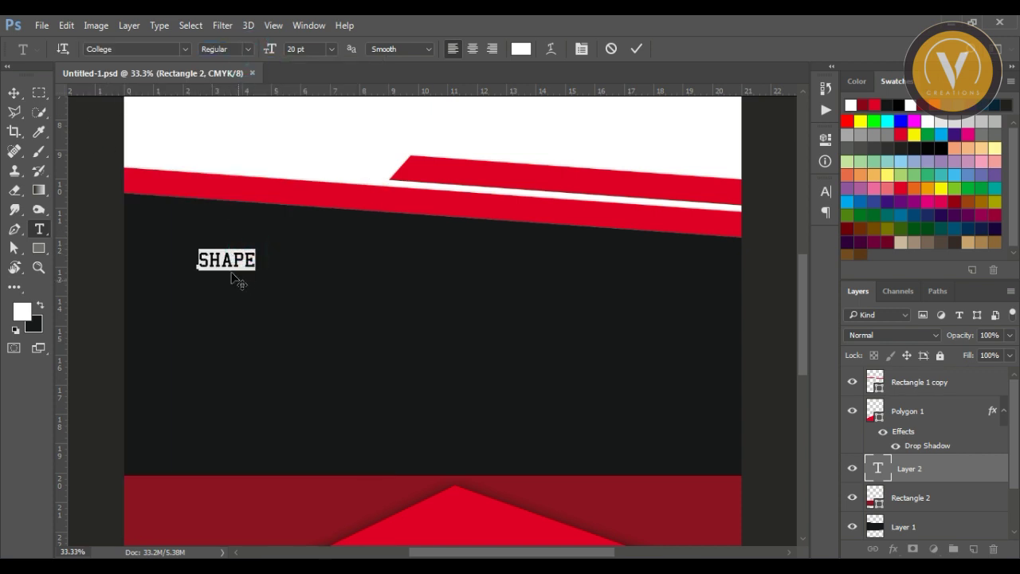
Set the SHAPE text size to 65 pt.
click(307, 49)
text(50)
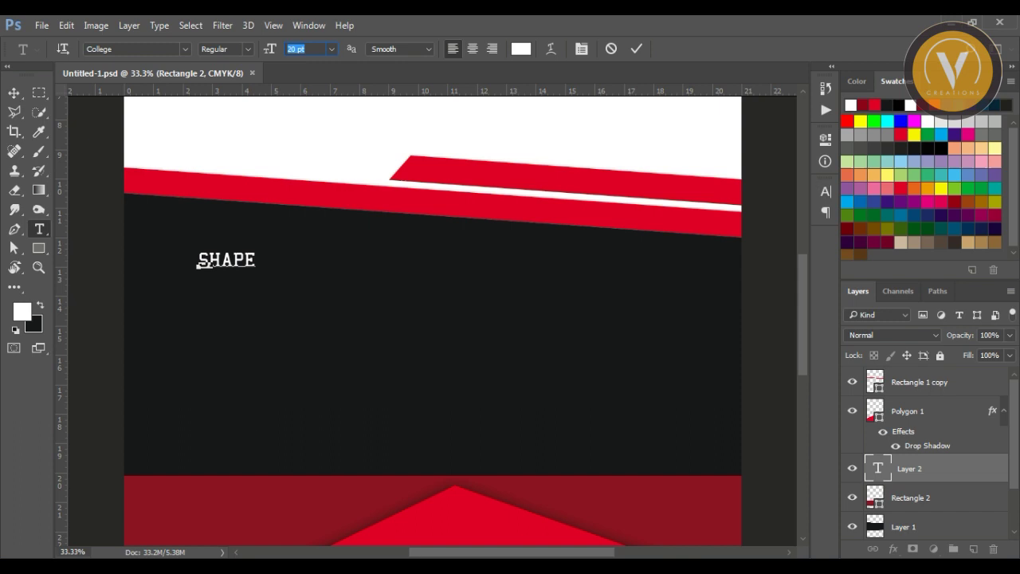
key(Return)
click(308, 48)
text(65)
key(Return)
Move SHAPE to the upper left of the panel and scale it to about 118%.
click(14, 95)
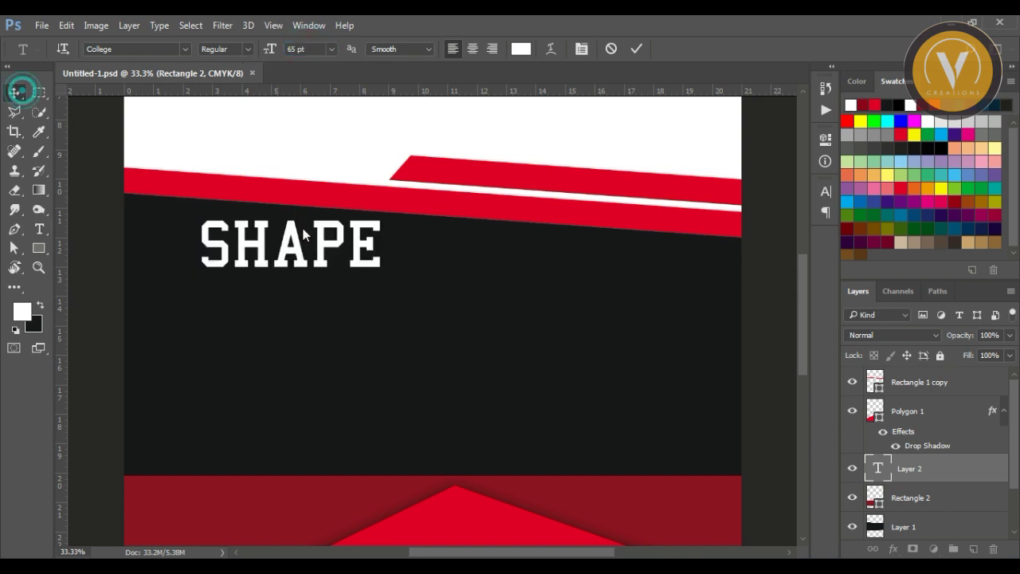
mouse_move(307, 236)
mouse_down()
mouse_move(308, 253)
mouse_move(292, 253)
mouse_up()
key(ctrl+t)
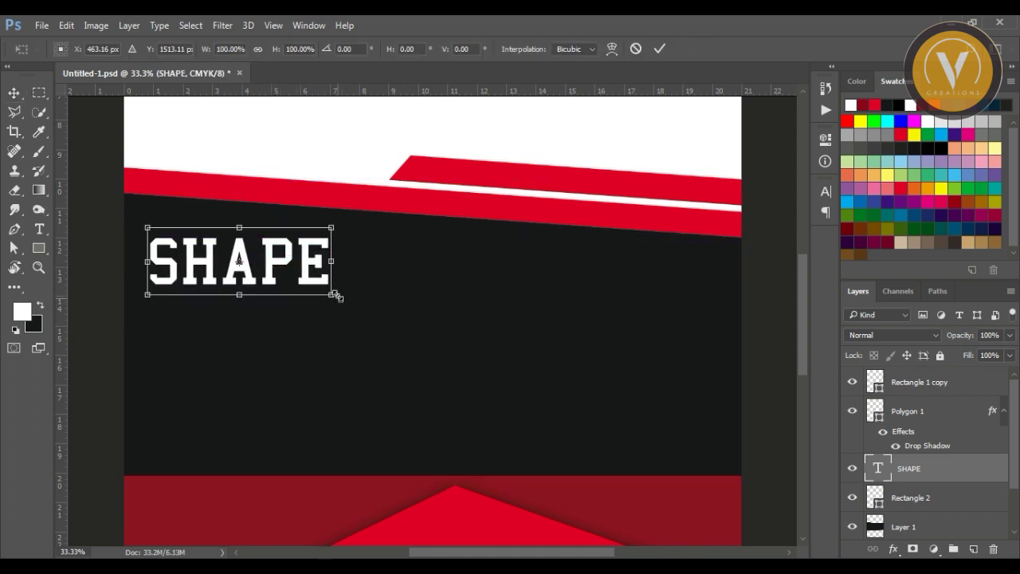
drag(331, 295, 367, 320)
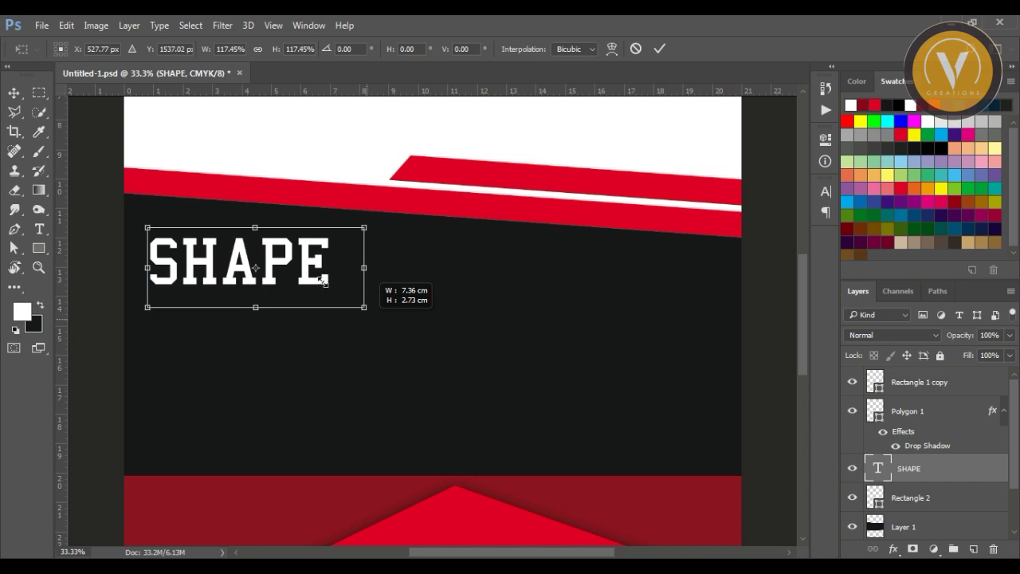
key(Return)
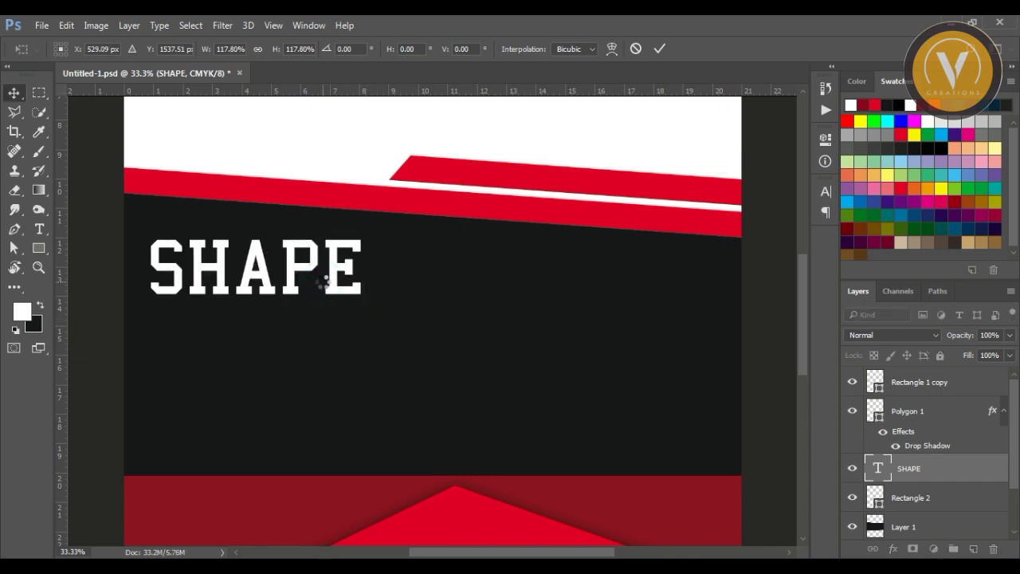
Add a 35 pt YOUR BODY line left-aligned just under SHAPE.
click(41, 234)
click(202, 363)
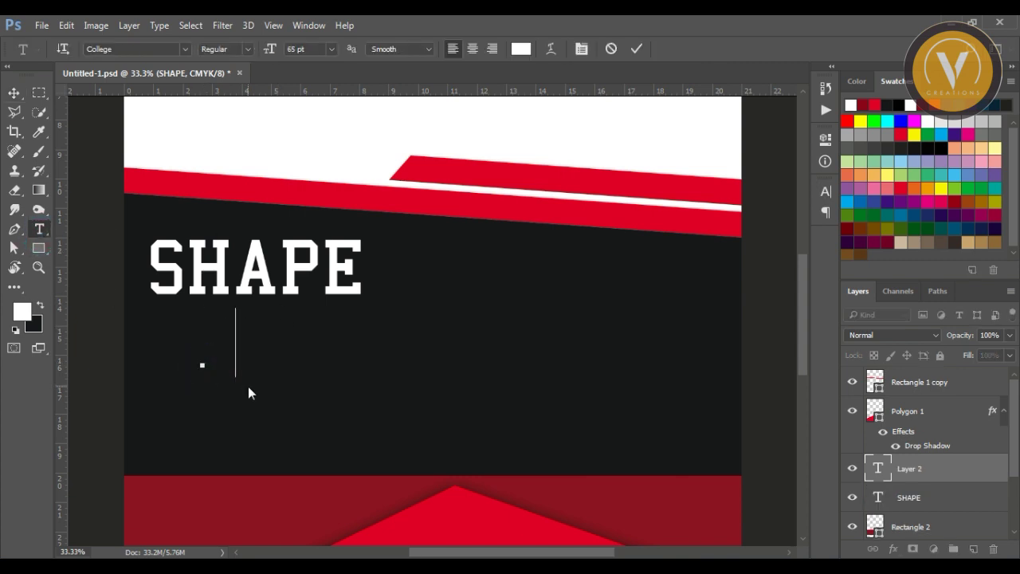
text(S)
key(ctrl+a)
text(YO)
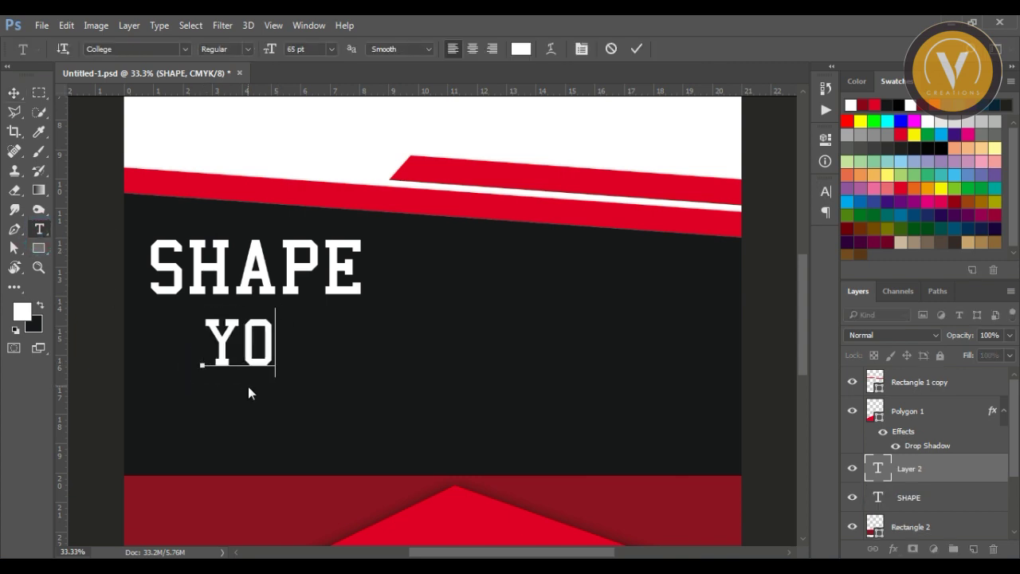
text(UR BODY)
key(ctrl+a)
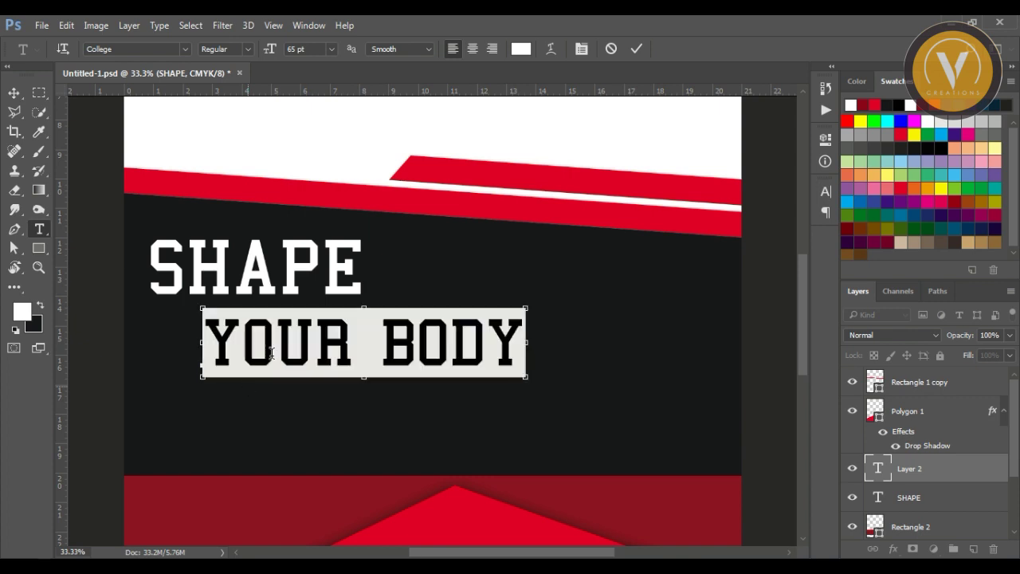
click(310, 49)
text(35)
key(Return)
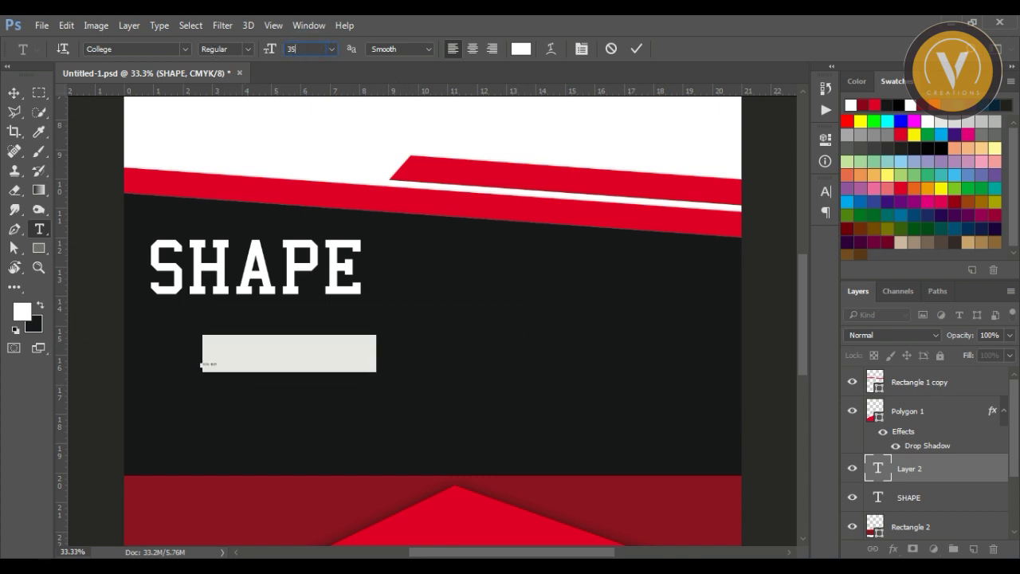
click(14, 93)
drag(311, 363, 262, 331)
Recolour SHAPE with the red sampled from the top stripe.
right_click(268, 277)
click(306, 285)
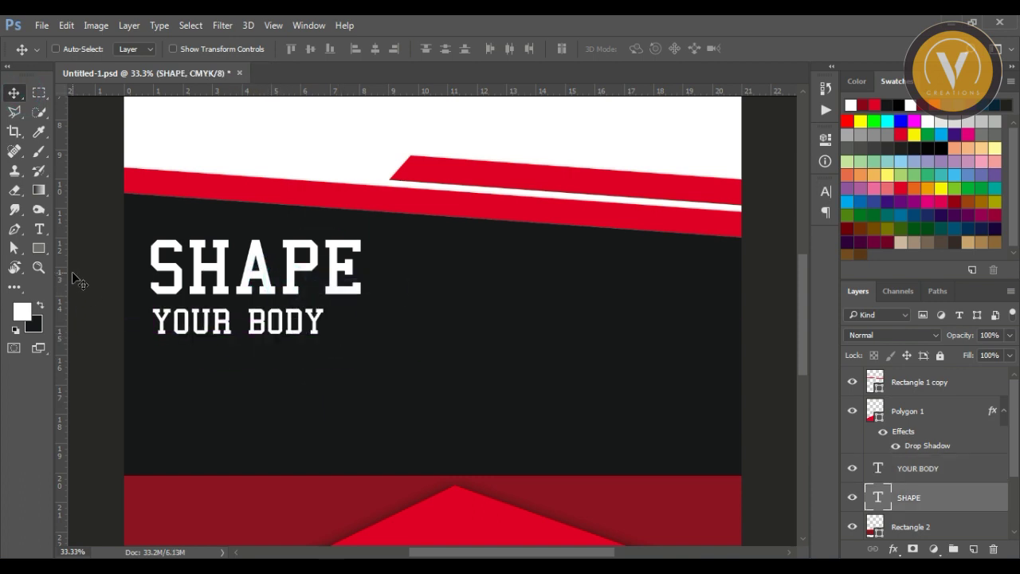
key(i)
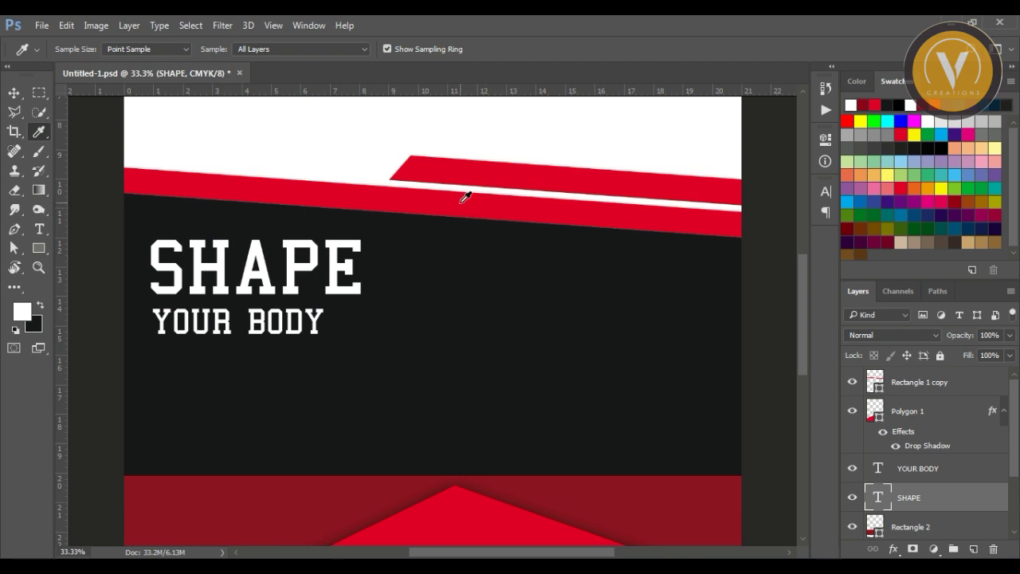
click(465, 197)
key(alt+BackSpace)
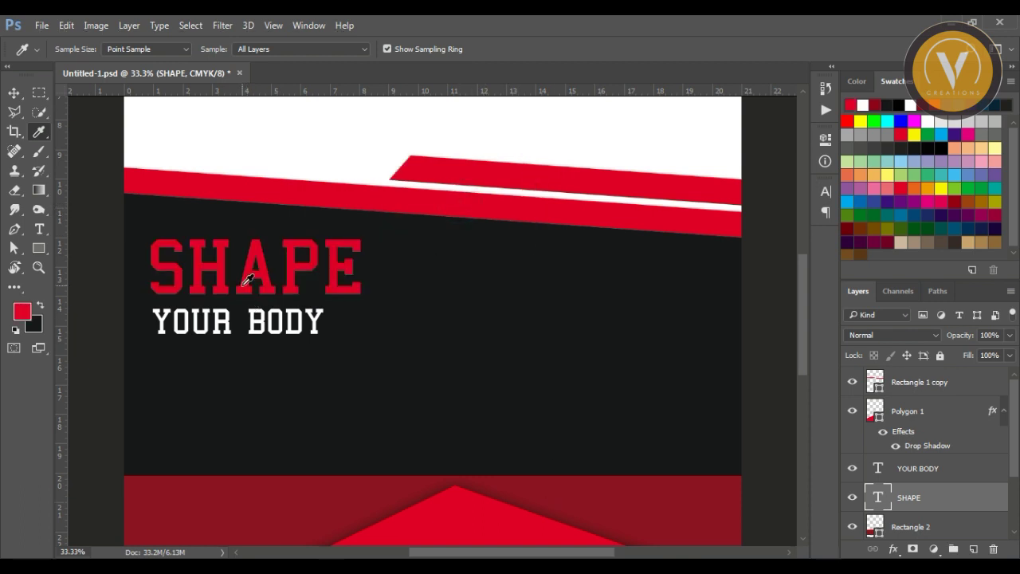
Resize the YOUR BODY text to 45 pt.
key(v)
right_click(258, 250)
click(236, 332)
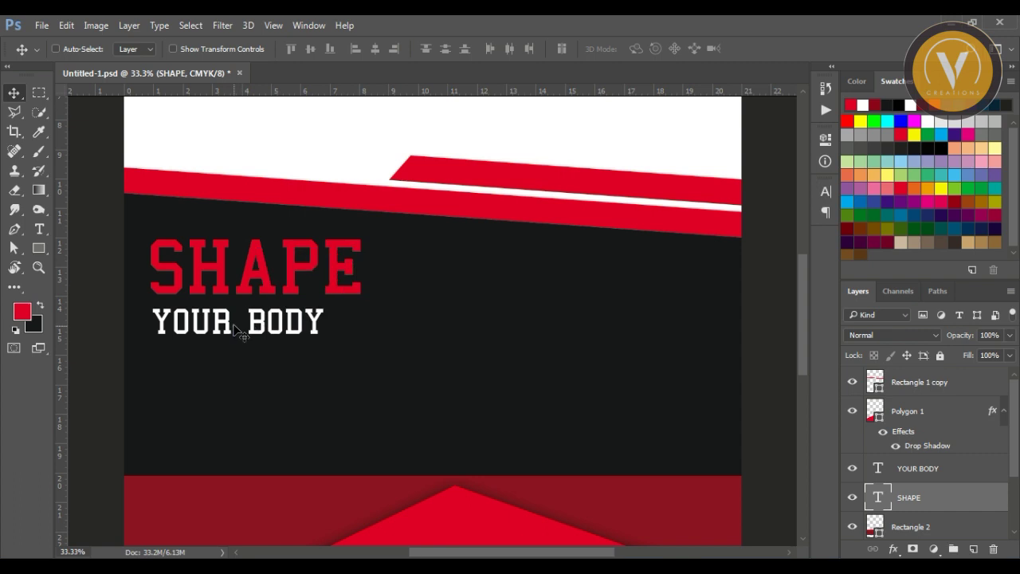
right_click(244, 316)
click(267, 320)
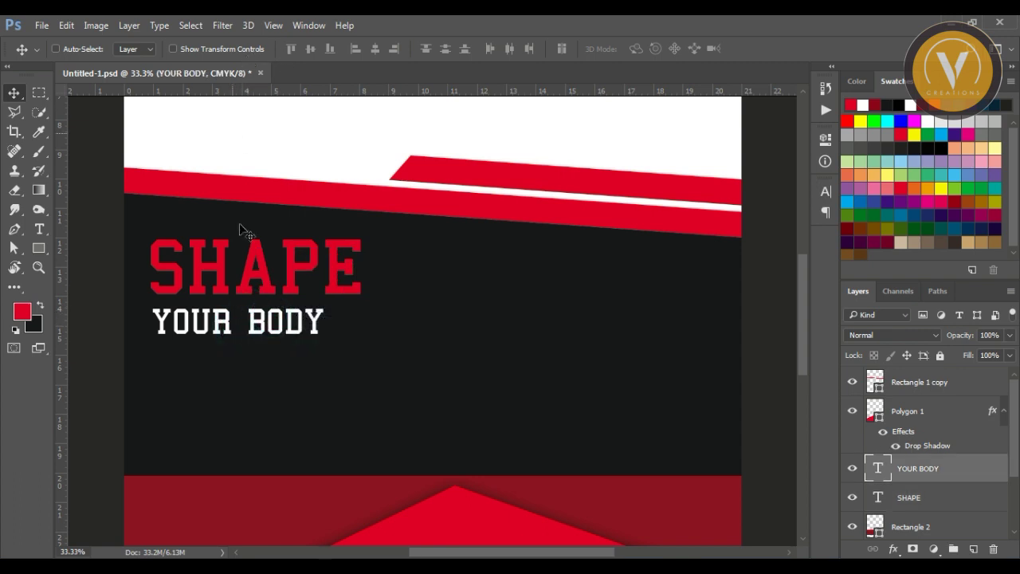
key(t)
click(250, 326)
key(ctrl+a)
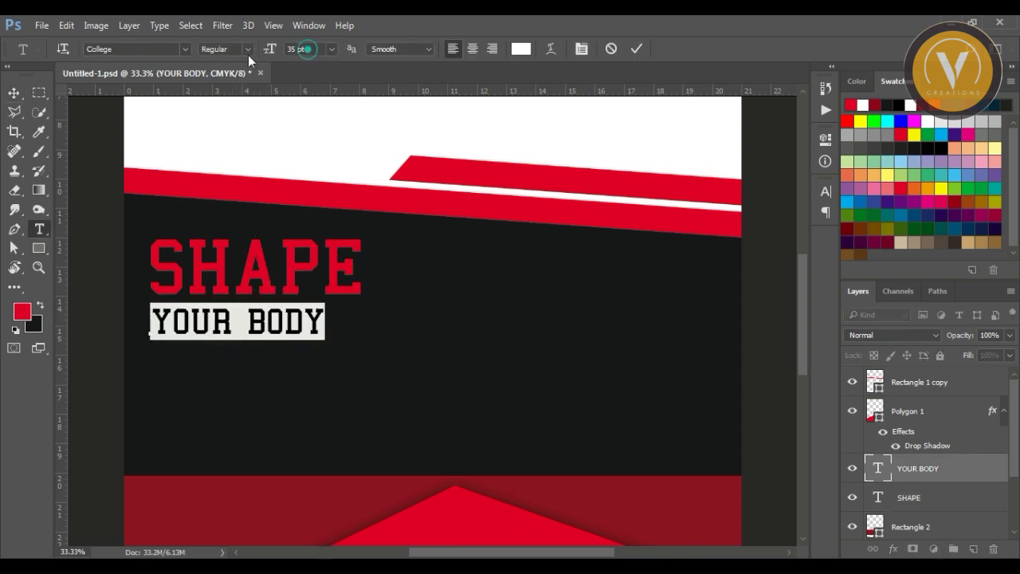
text(45)
key(Return)
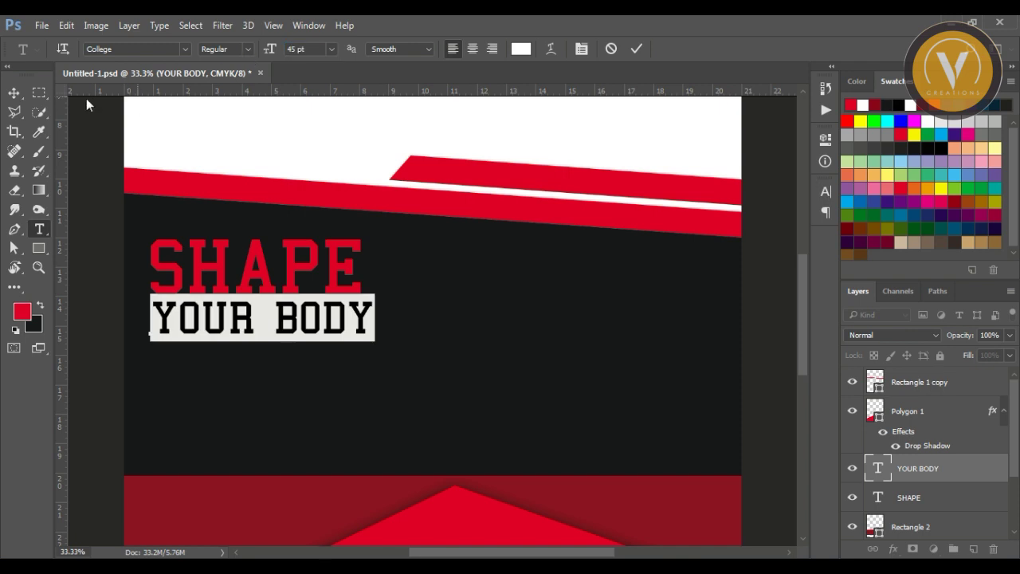
Nudge YOUR BODY slightly lower and scale it down to about 95%.
click(14, 92)
drag(250, 318, 250, 324)
key(ctrl+t)
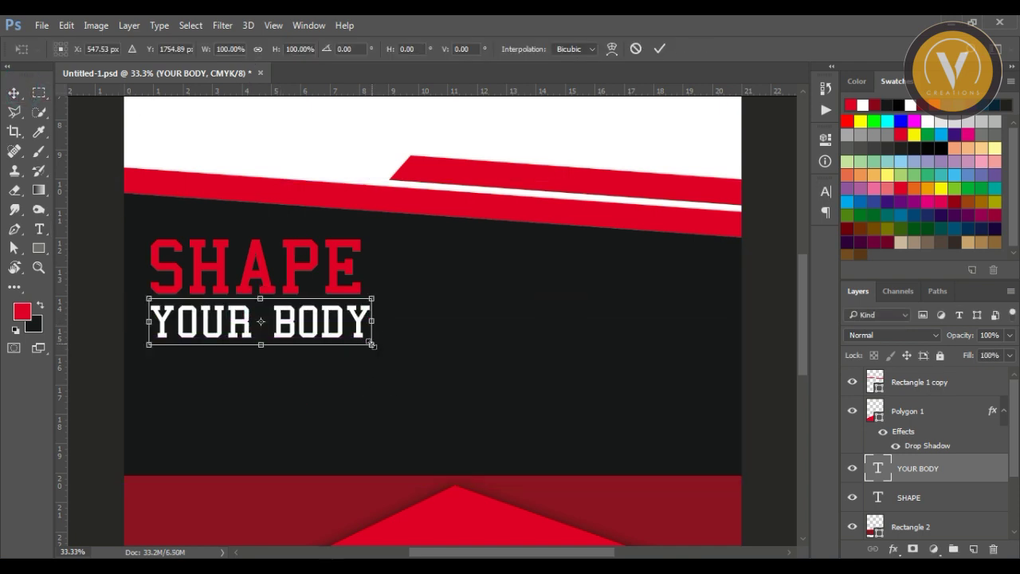
drag(371, 344, 358, 340)
key(Return)
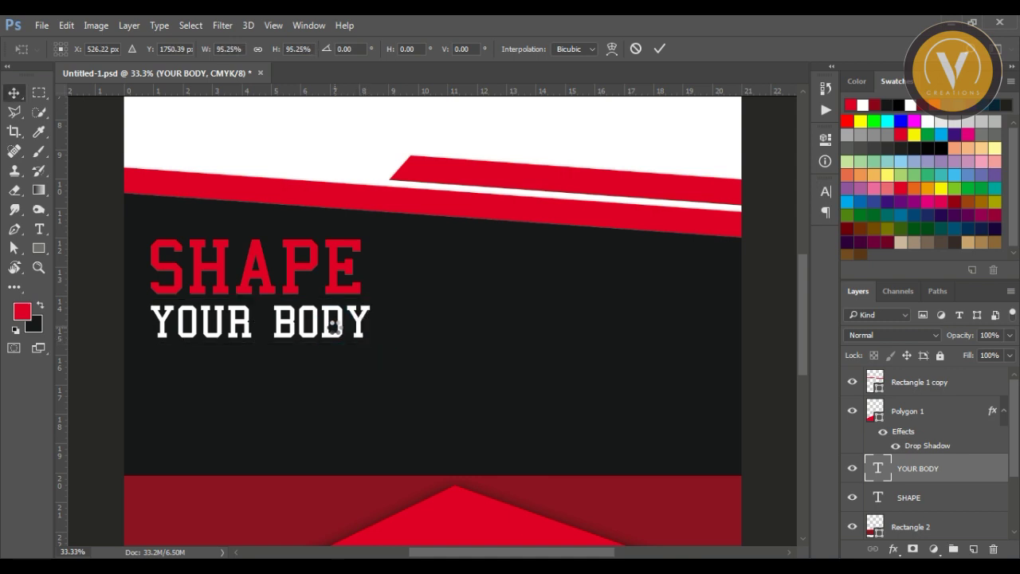
key(Return)
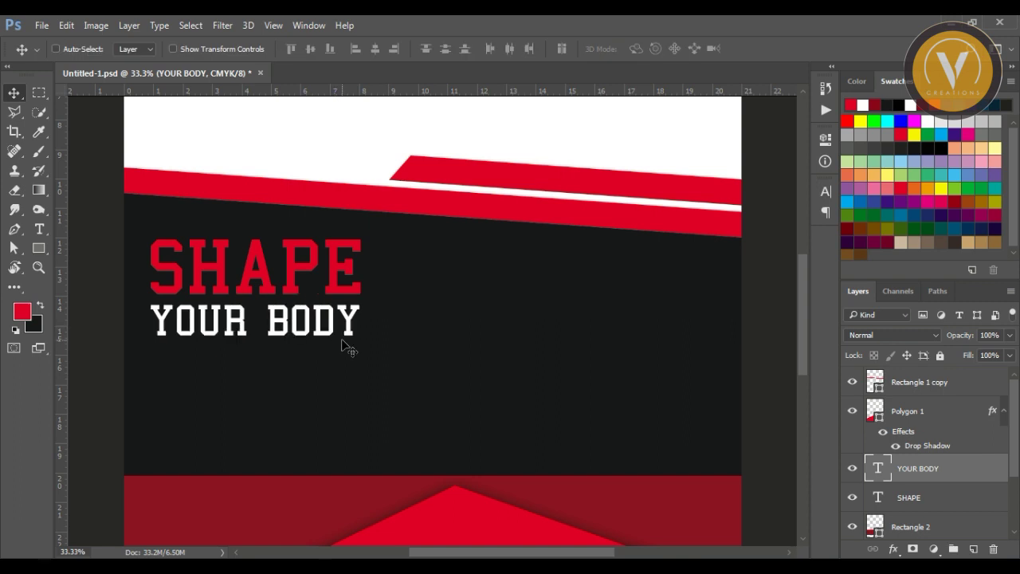
Start a new text line below YOUR BODY in the Bebas Neue font.
key(t)
click(264, 388)
text(S)
key(ctrl+a)
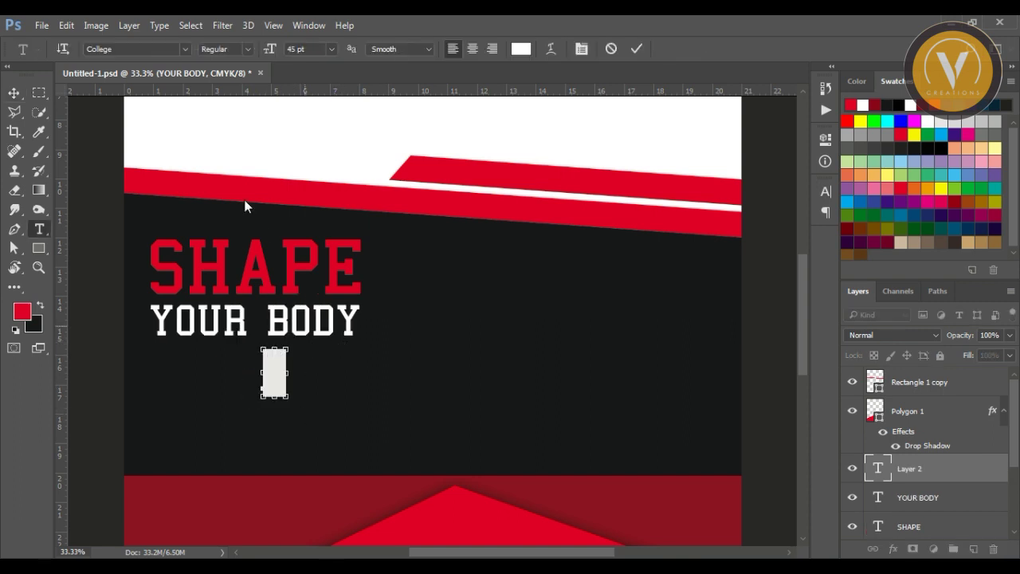
click(153, 52)
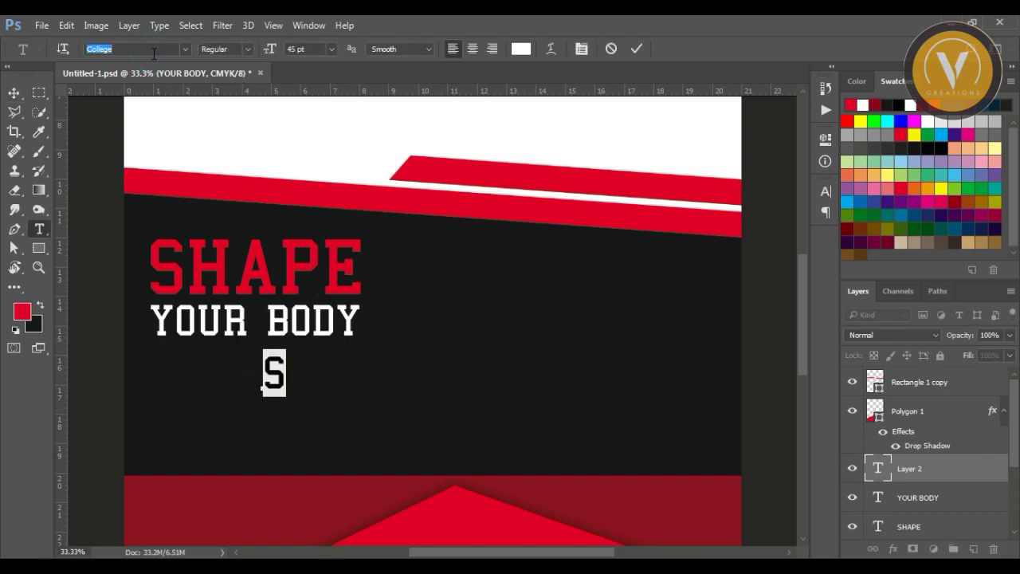
text(be)
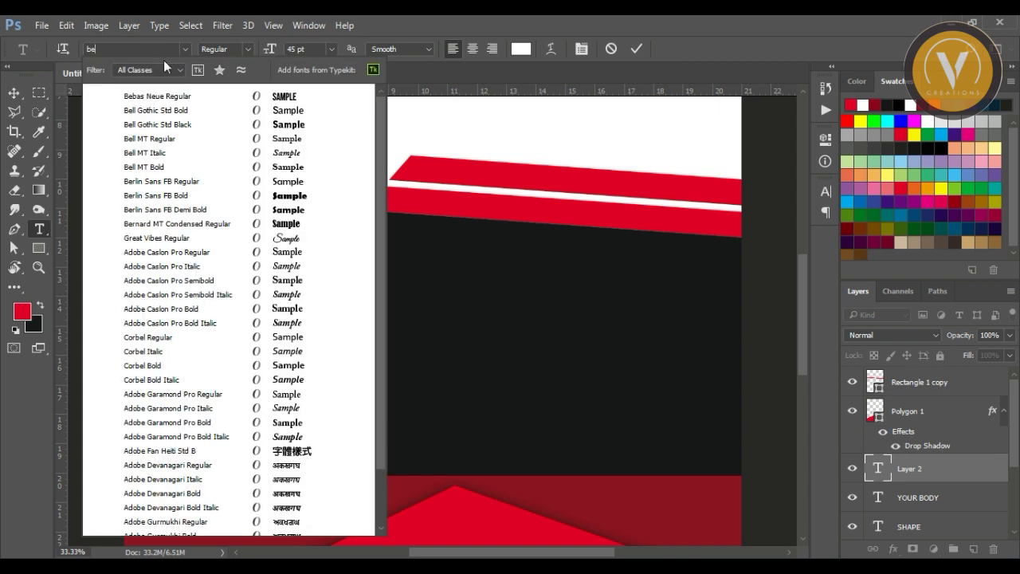
click(194, 98)
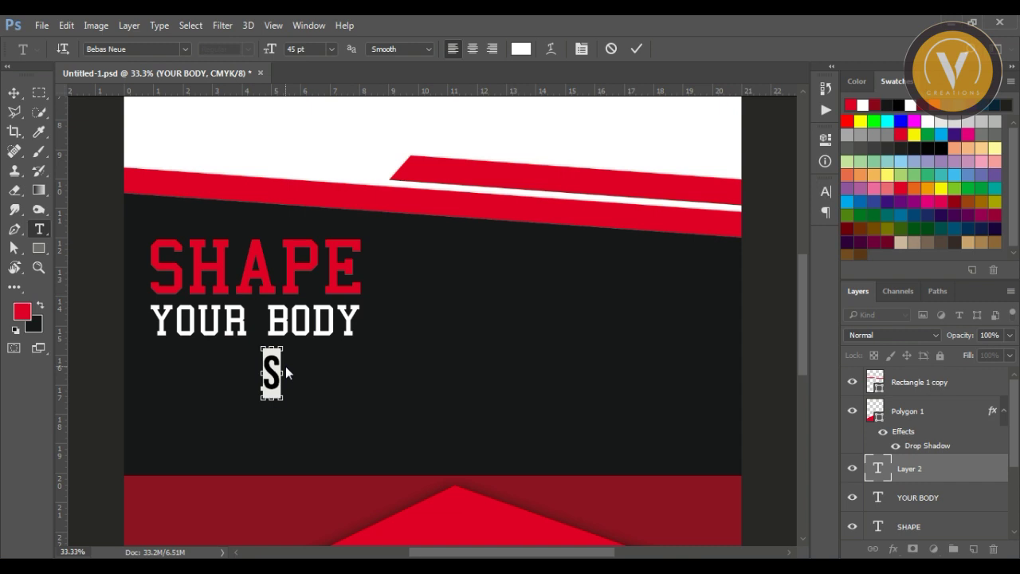
Type the tagline LIVE A HEALTHY LIFE STYLE at 20 pt.
key(ctrl+shift+comma)
key(ctrl+shift+comma)
key(ctrl+shift+comma)
key(ctrl+shift+comma)
key(Right)
key(BackSpace)
text(U)
text(VE)
text( A)
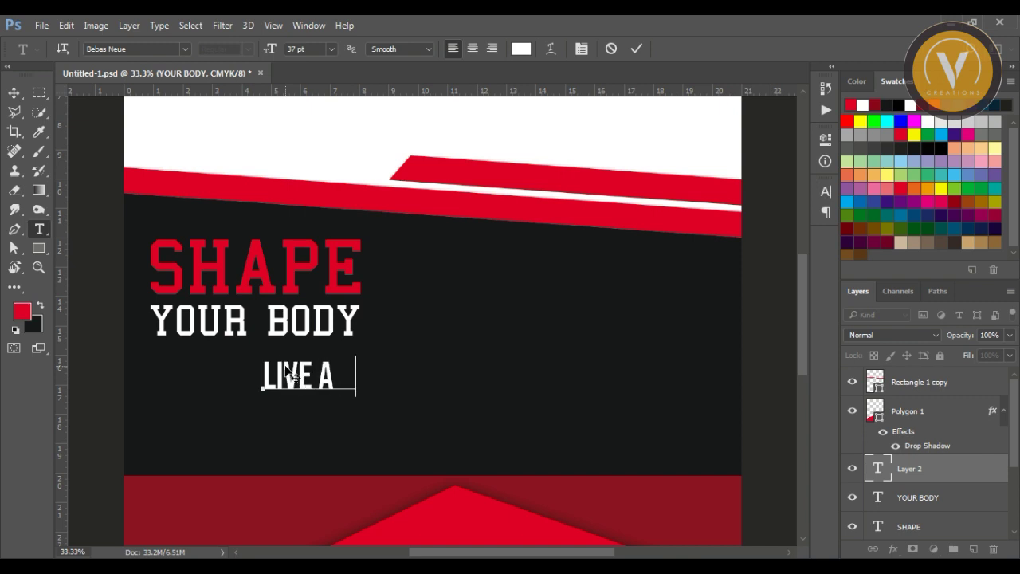
text(HEALTHY)
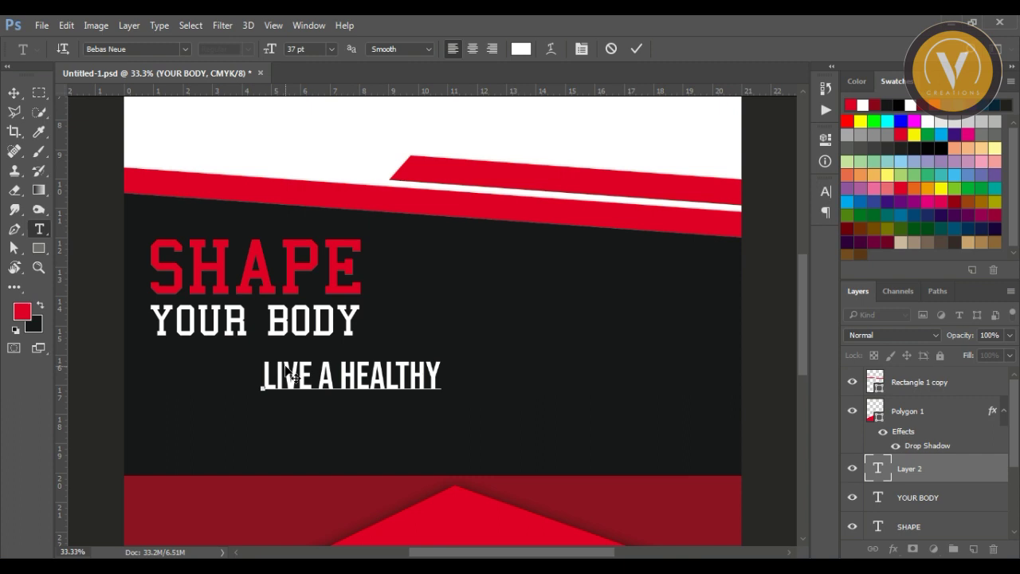
text(IFE STYLE)
key(ctrl+a)
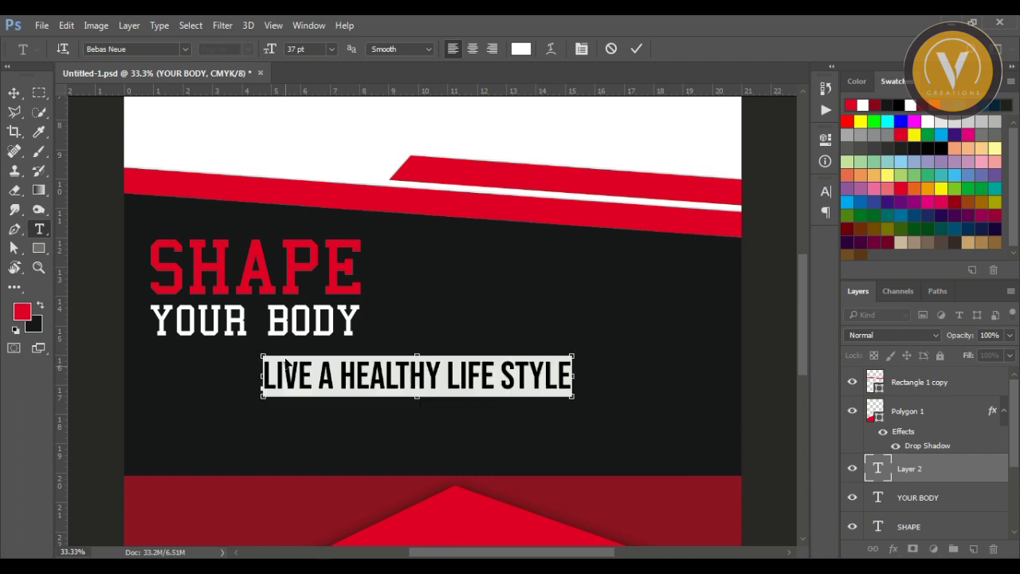
click(299, 48)
text(20)
key(Return)
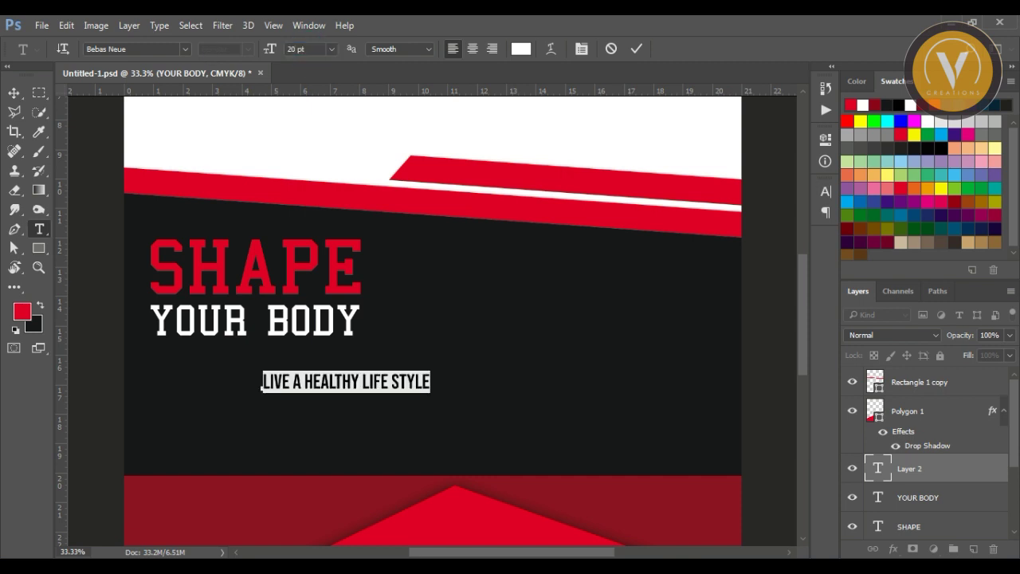
Place the tagline under YOUR BODY and scale it to about 114%.
click(12, 92)
drag(321, 391, 220, 372)
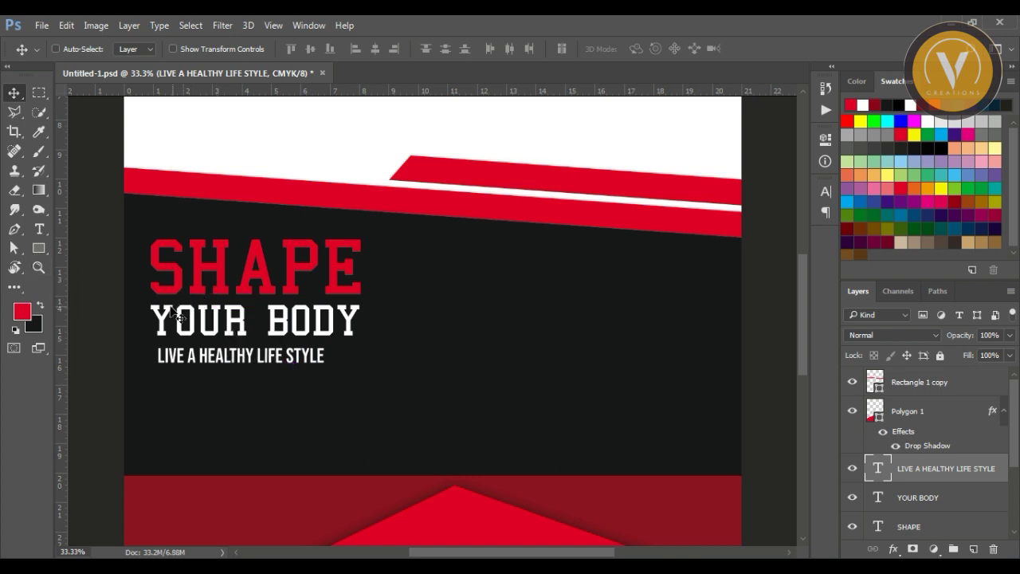
right_click(185, 318)
click(215, 319)
drag(188, 319, 190, 319)
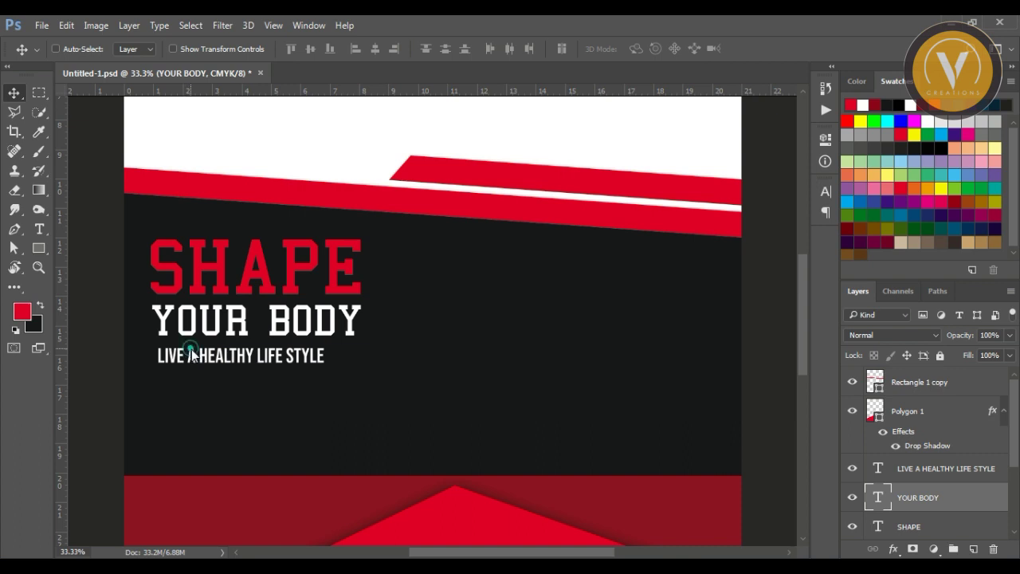
right_click(189, 356)
click(211, 356)
key(ctrl+t)
drag(325, 368, 357, 371)
key(Return)
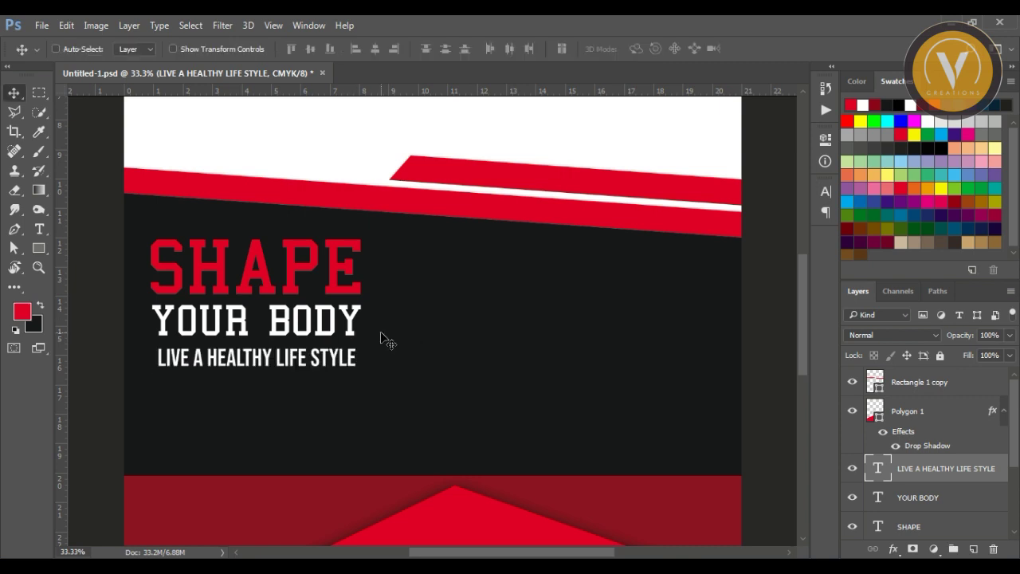
Link the YOUR BODY, SHAPE and tagline layers and enlarge them to about 108%.
right_click(310, 313)
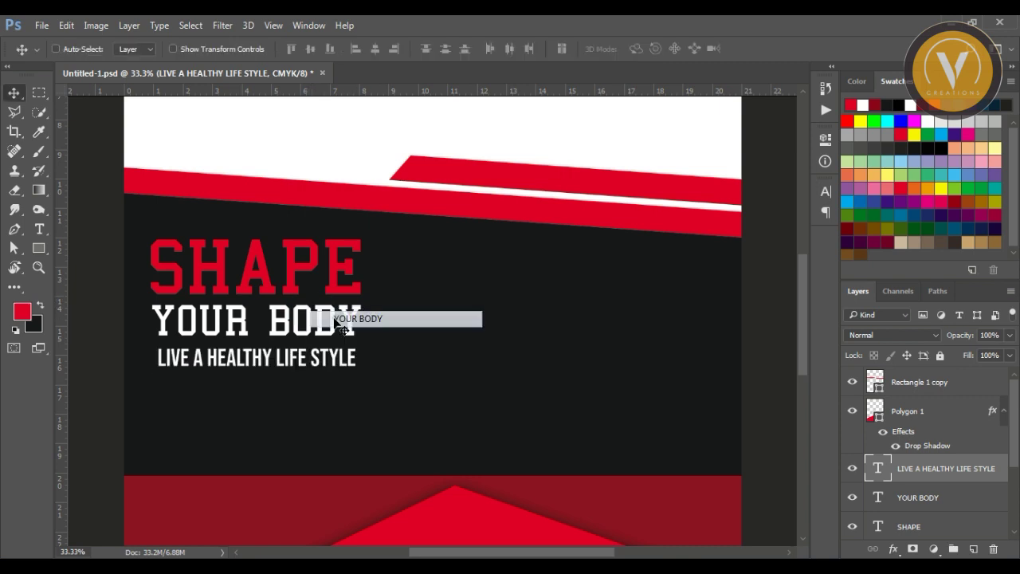
click(343, 318)
shift+click(911, 530)
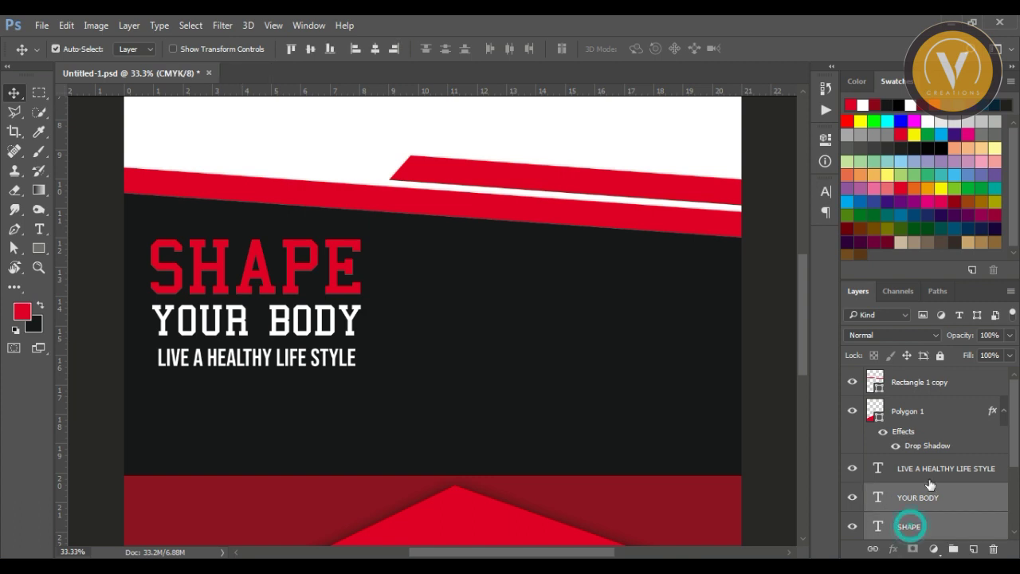
shift+click(925, 477)
click(873, 550)
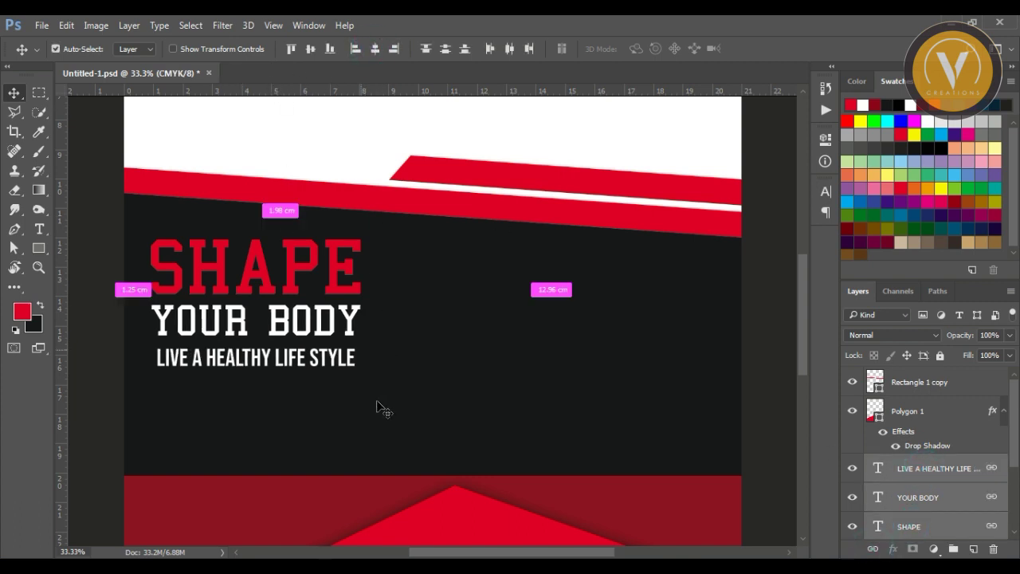
key(ctrl+t)
drag(363, 368, 380, 377)
key(Return)
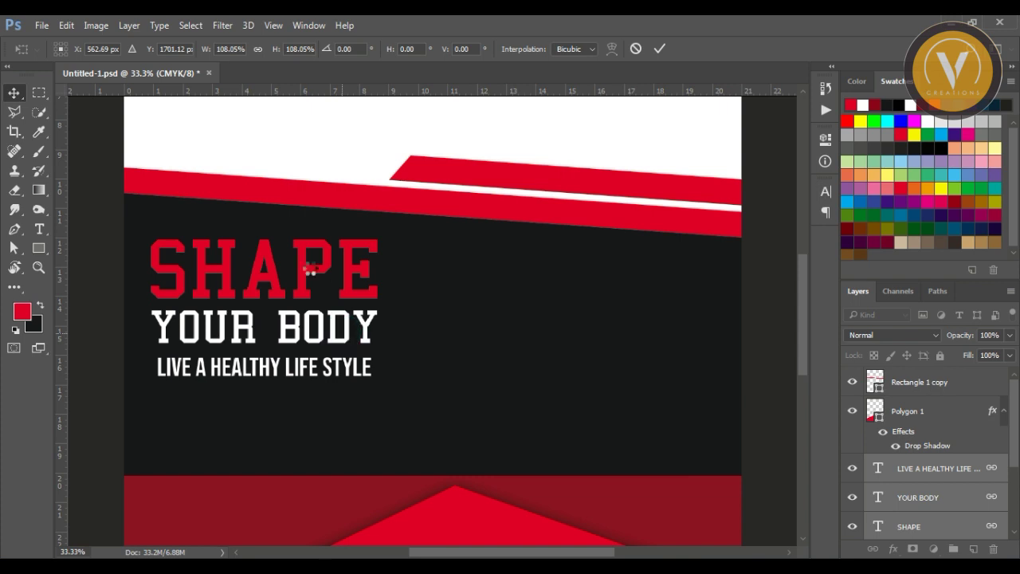
Start new text on the right side of the flyer in Roboto Regular.
key(t)
drag(578, 273, 550, 276)
click(549, 277)
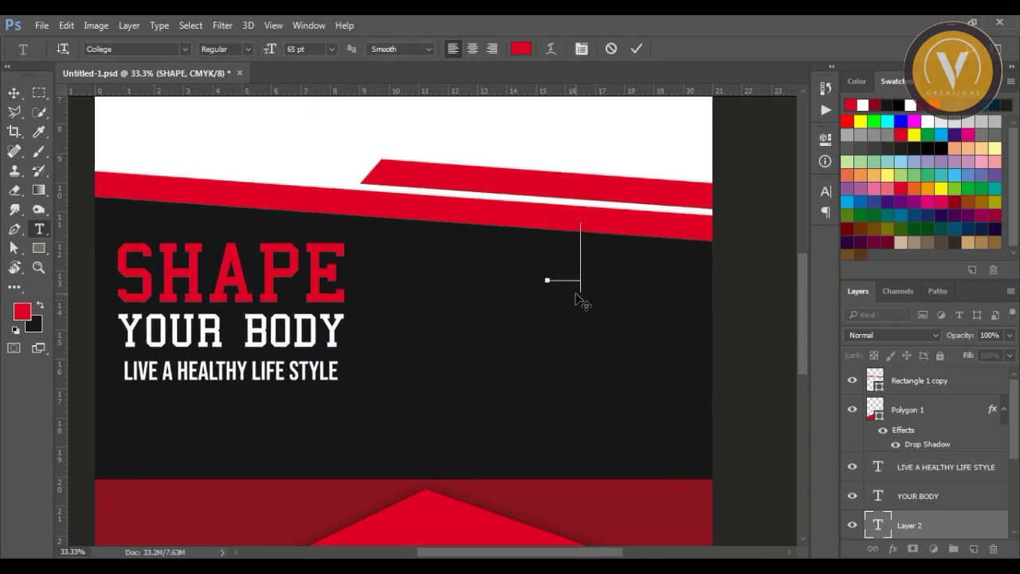
text(S)
click(144, 49)
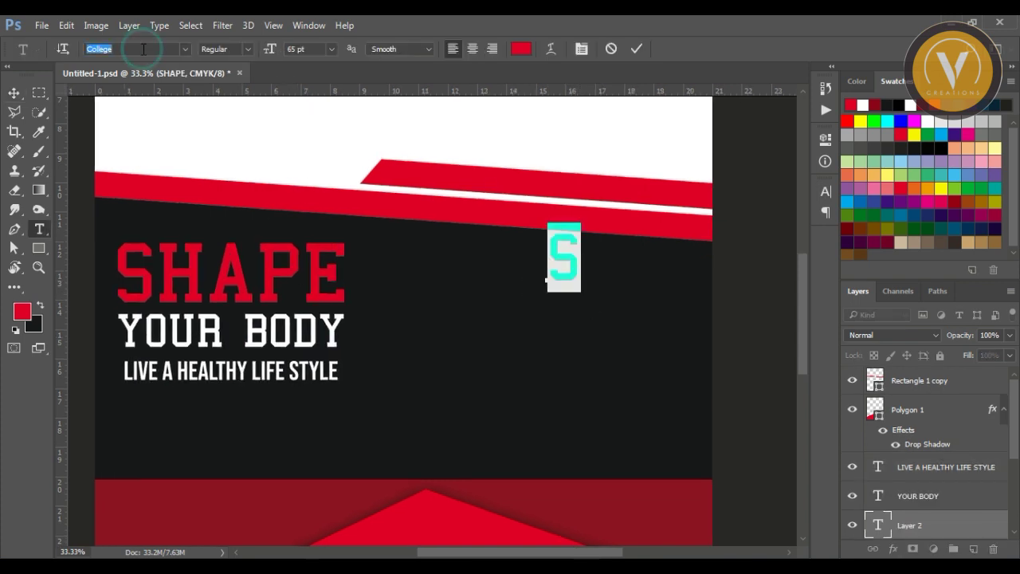
text(ri)
key(BackSpace)
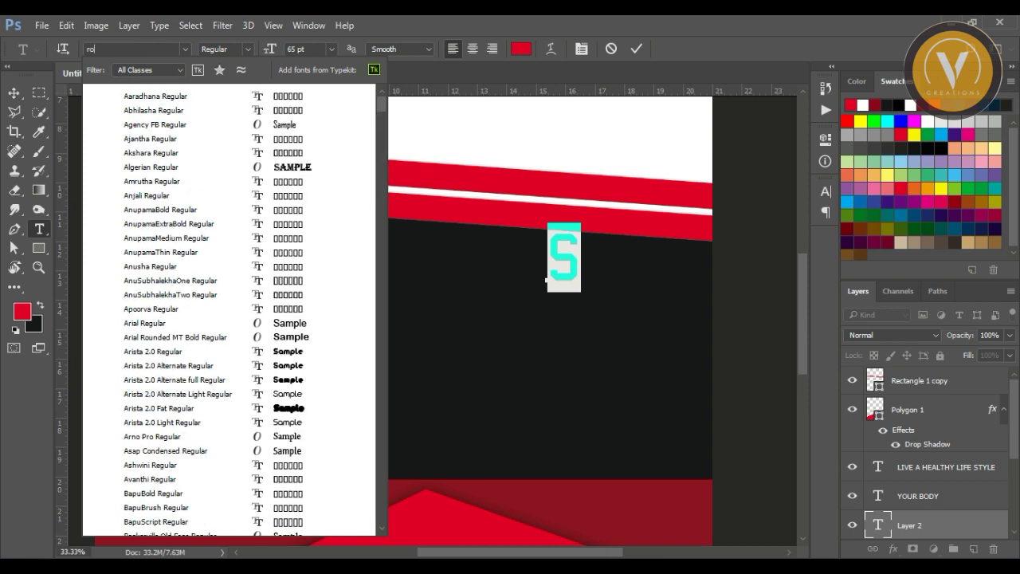
text(obo)
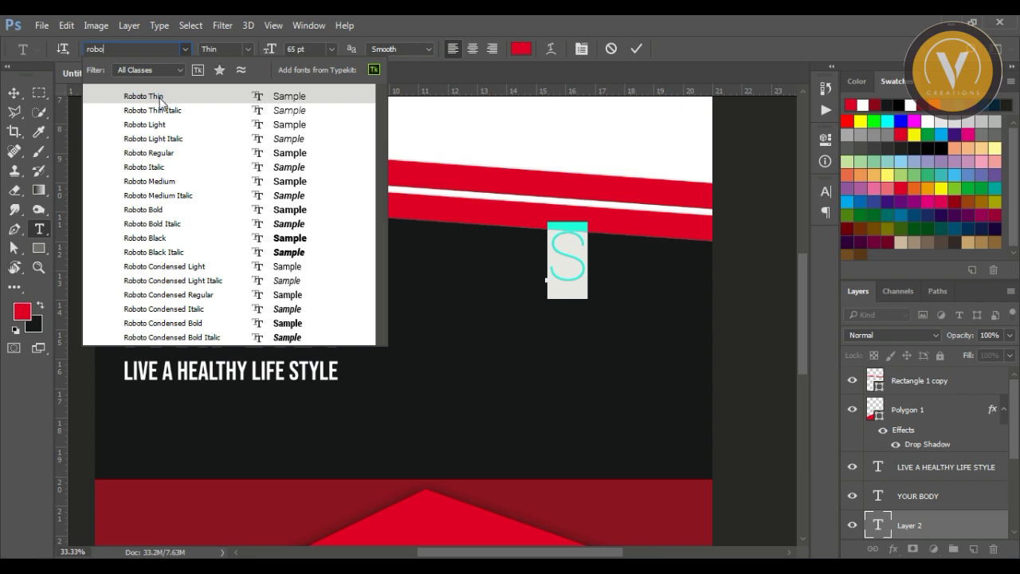
click(150, 153)
Type the heading OUR COURSES at 25 pt.
click(579, 267)
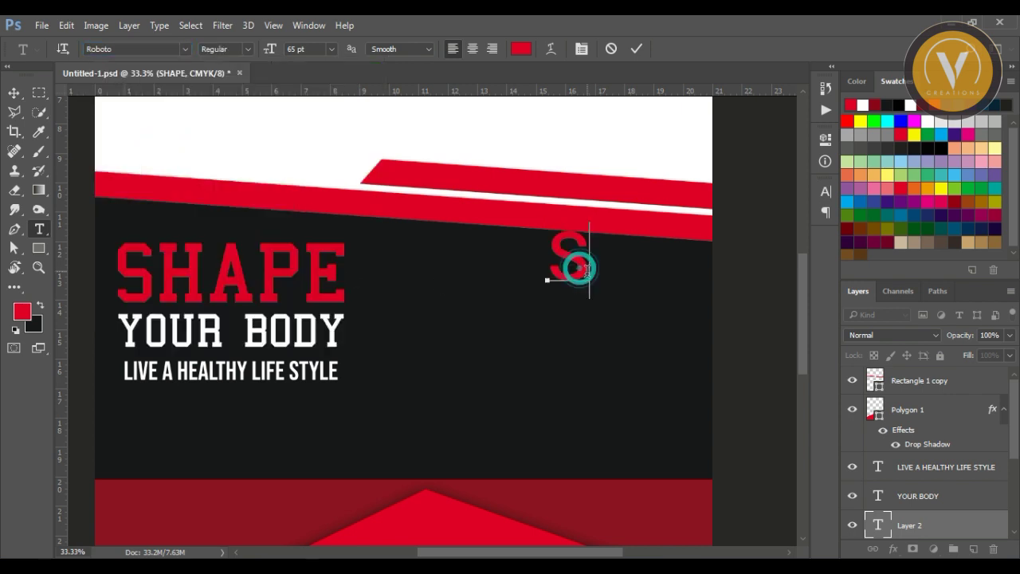
double_click(583, 271)
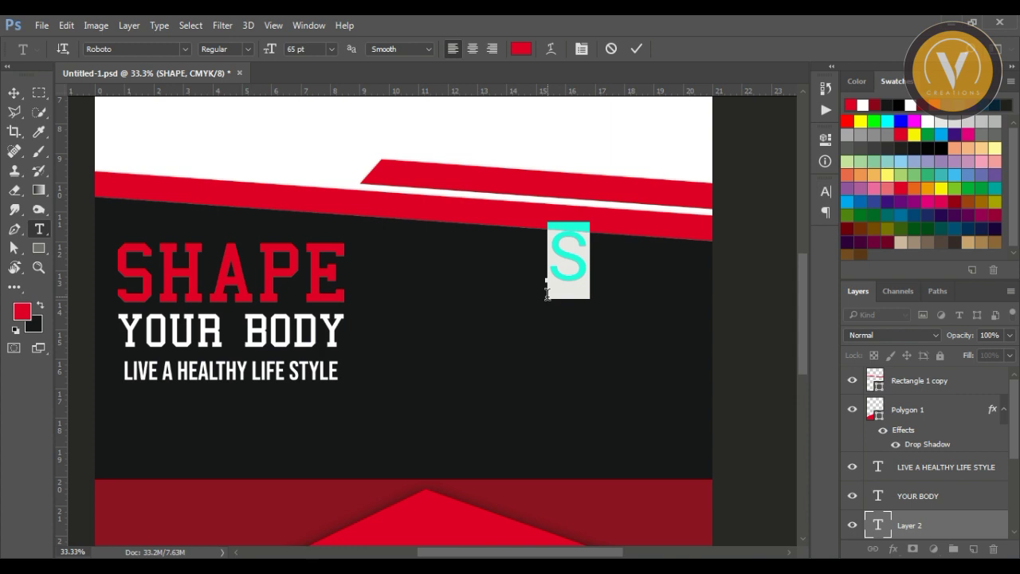
text(OUR)
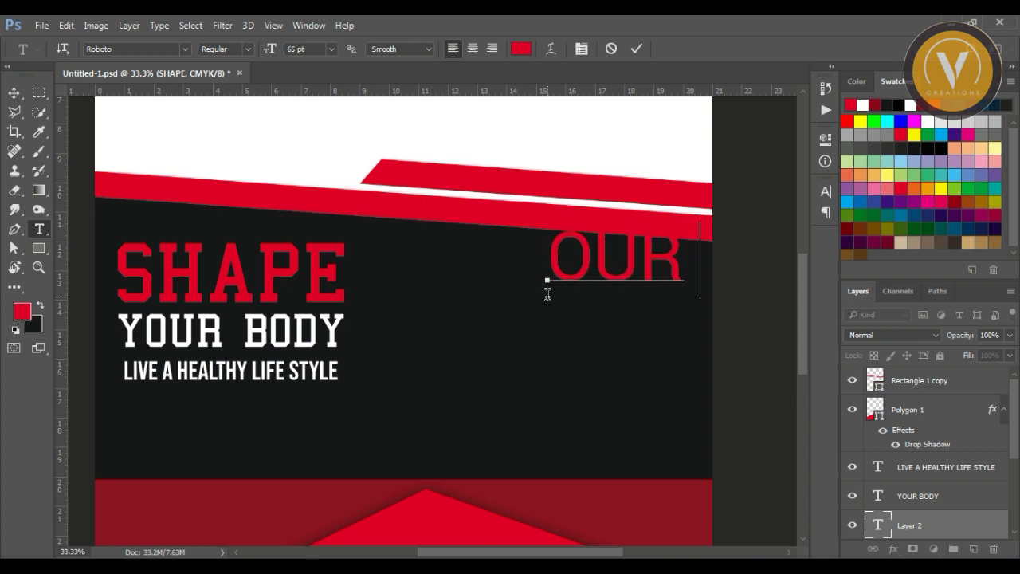
key(ctrl+a)
click(307, 49)
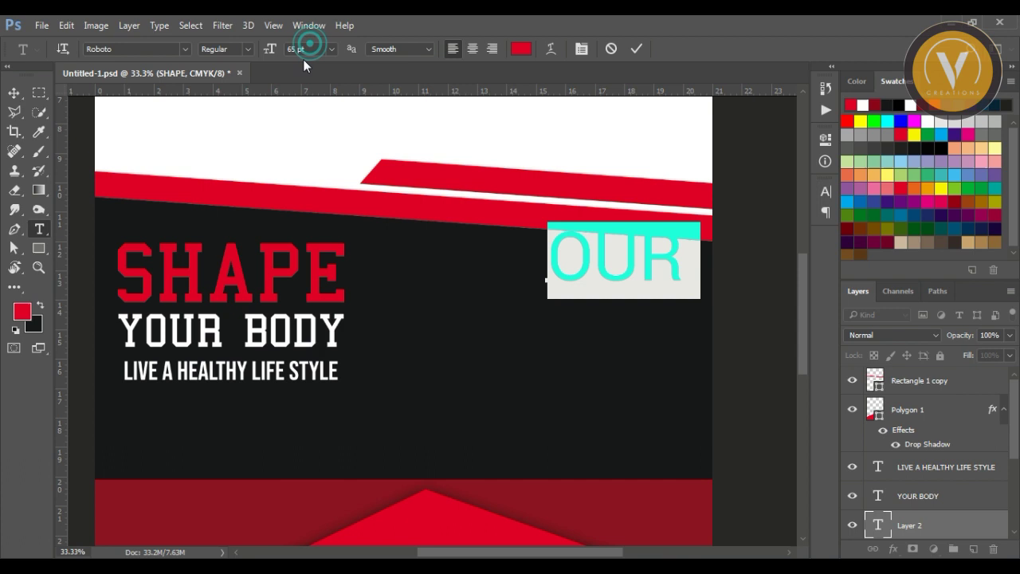
double_click(313, 49)
text(25)
key(Return)
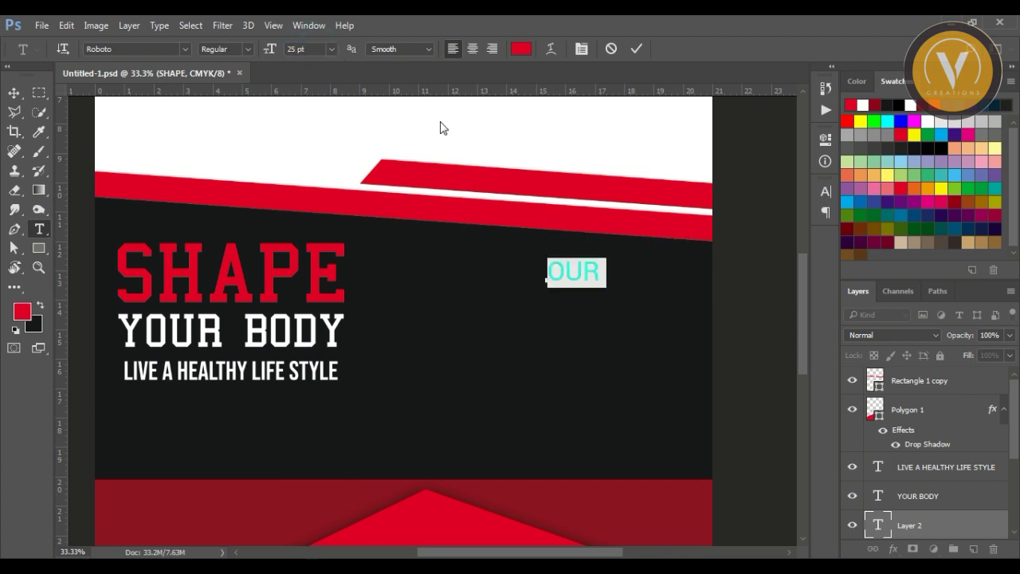
click(577, 276)
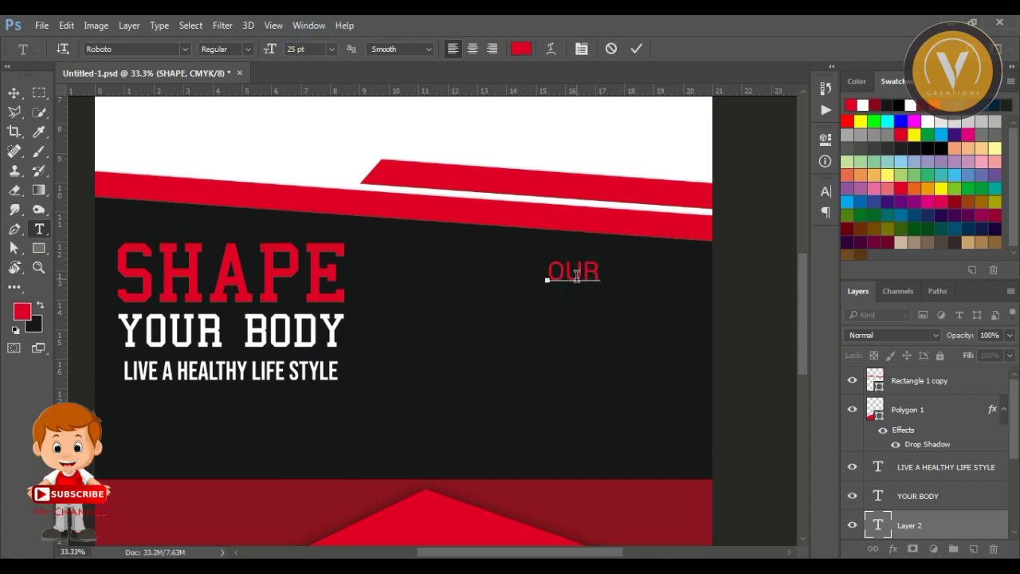
text(COURSES)
key(ctrl+Return)
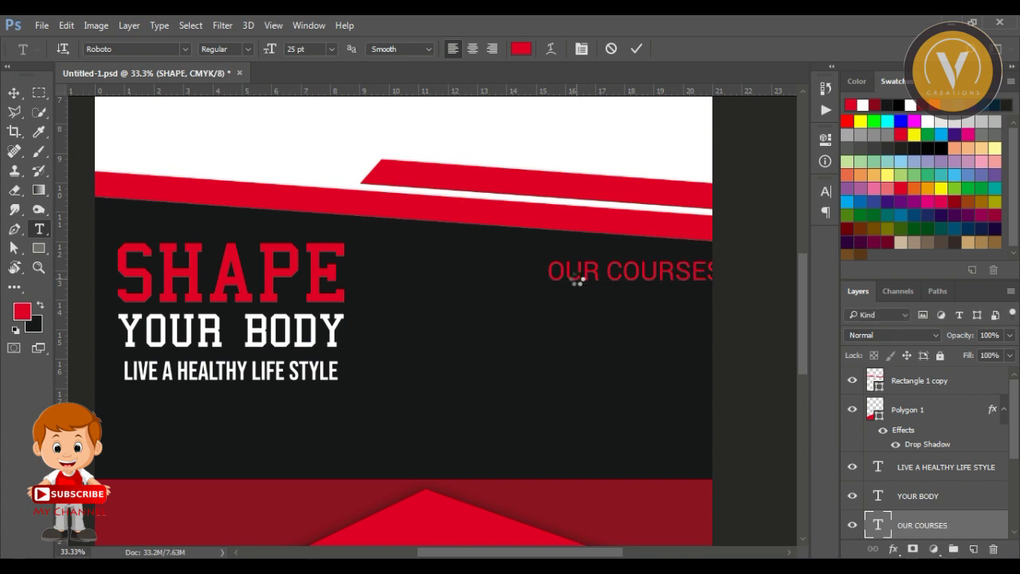
Make OUR COURSES Bold and move it left opposite SHAPE.
click(248, 49)
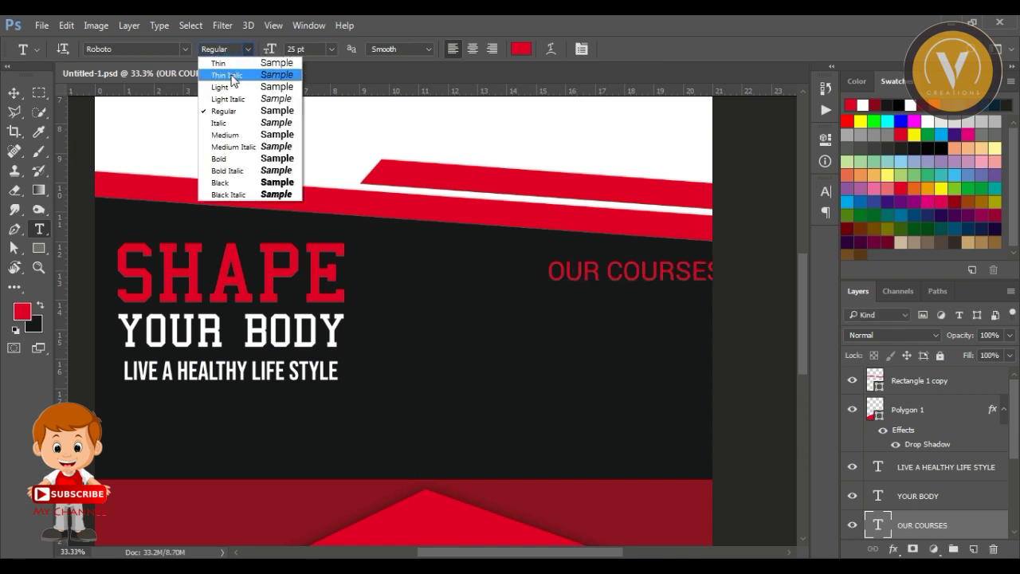
click(238, 157)
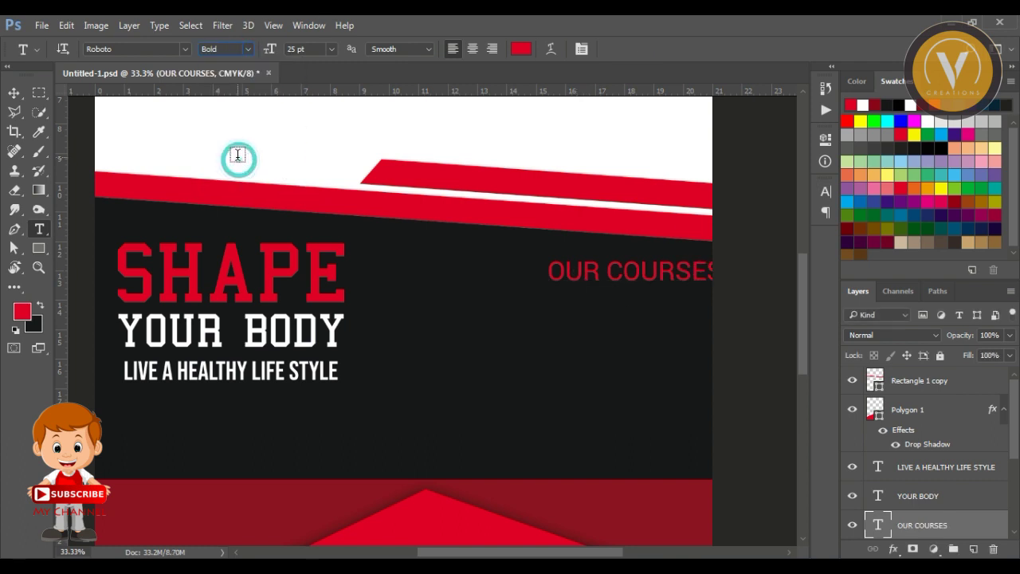
click(14, 93)
mouse_move(659, 272)
mouse_down()
mouse_move(625, 272)
mouse_move(619, 283)
mouse_up()
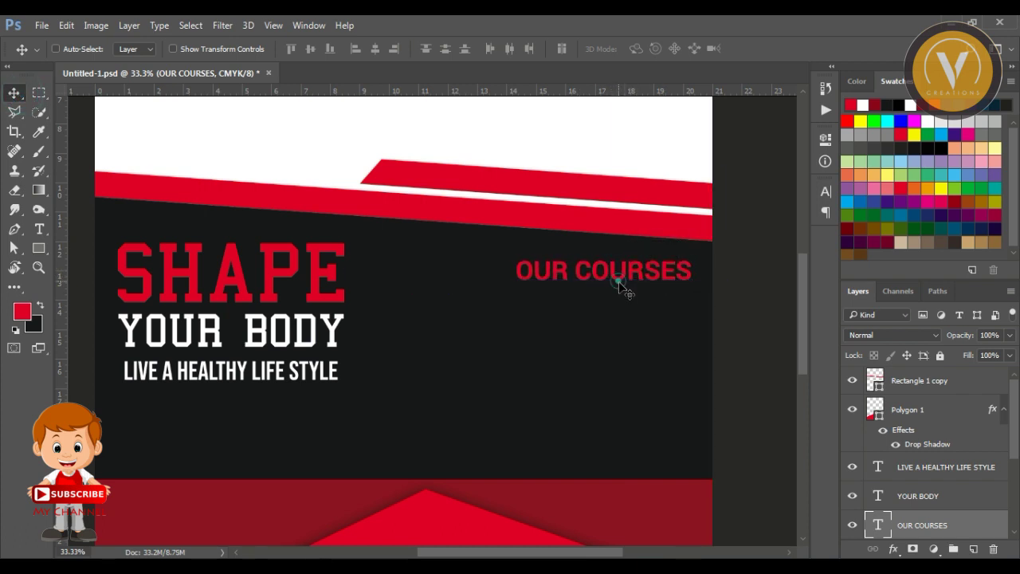
click(40, 232)
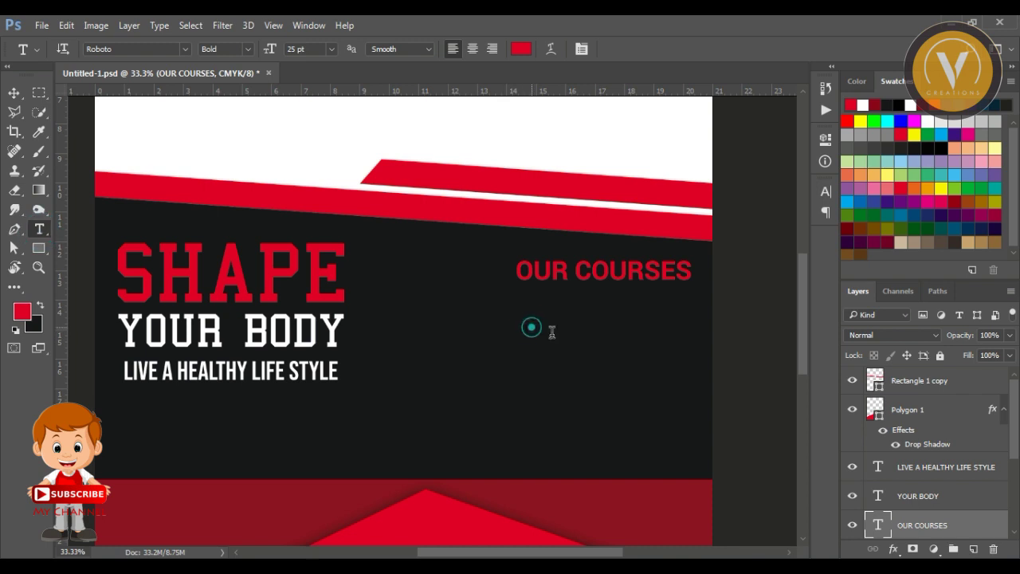
Type YOGA AEROBICS in white below OUR COURSES.
click(535, 329)
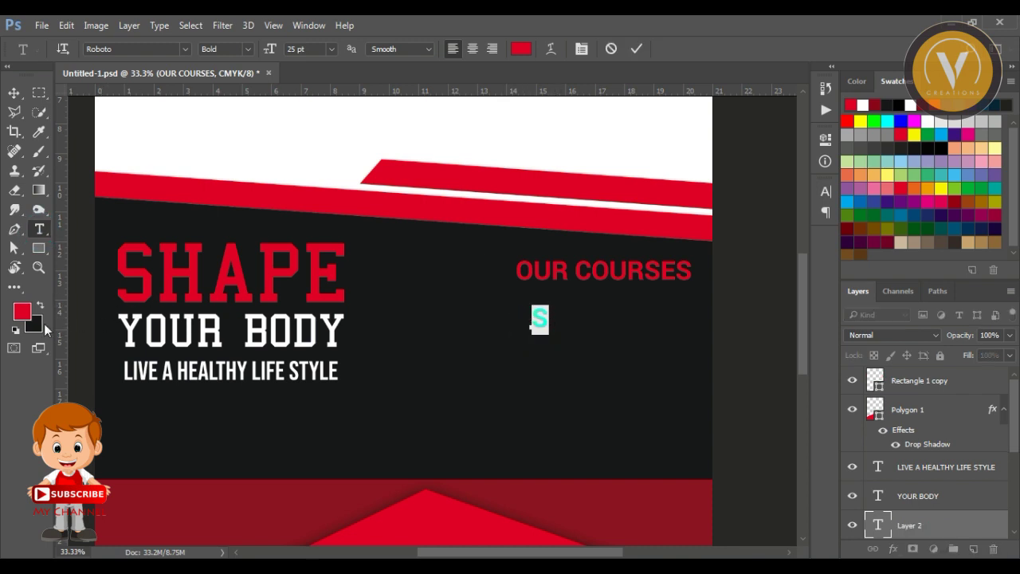
click(22, 311)
drag(712, 216, 533, 130)
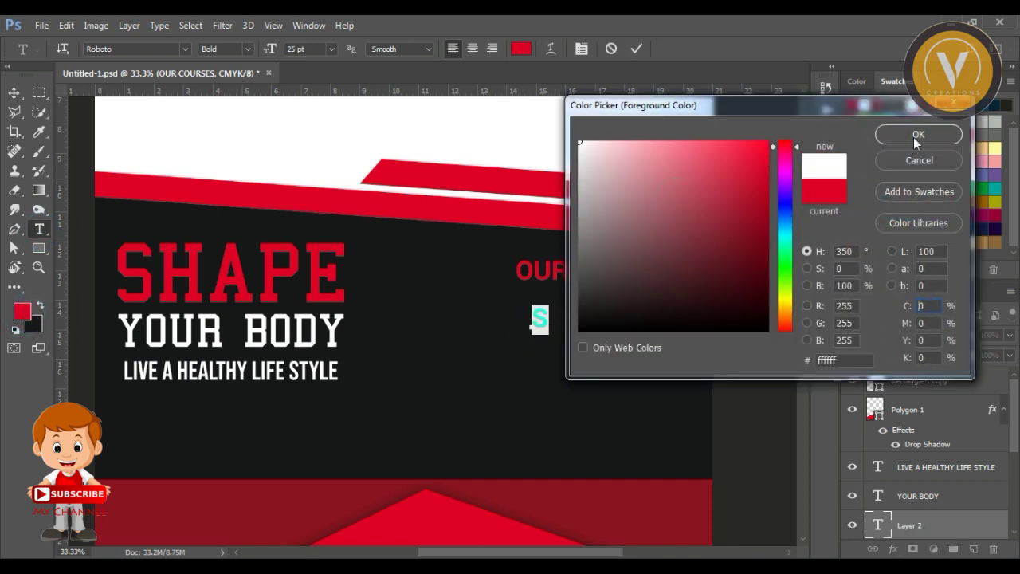
click(911, 133)
key(ctrl+Return)
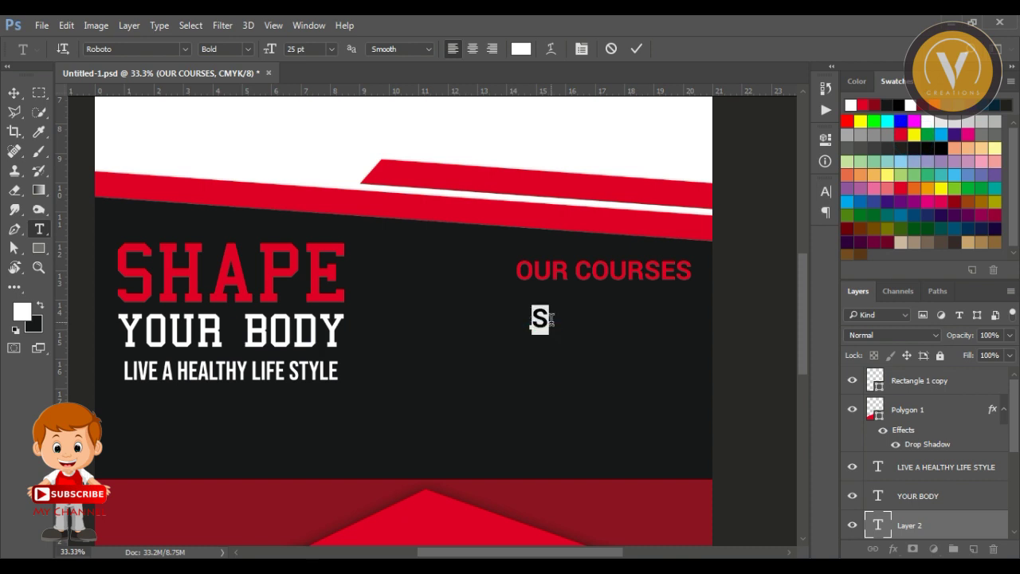
text(YOGA )
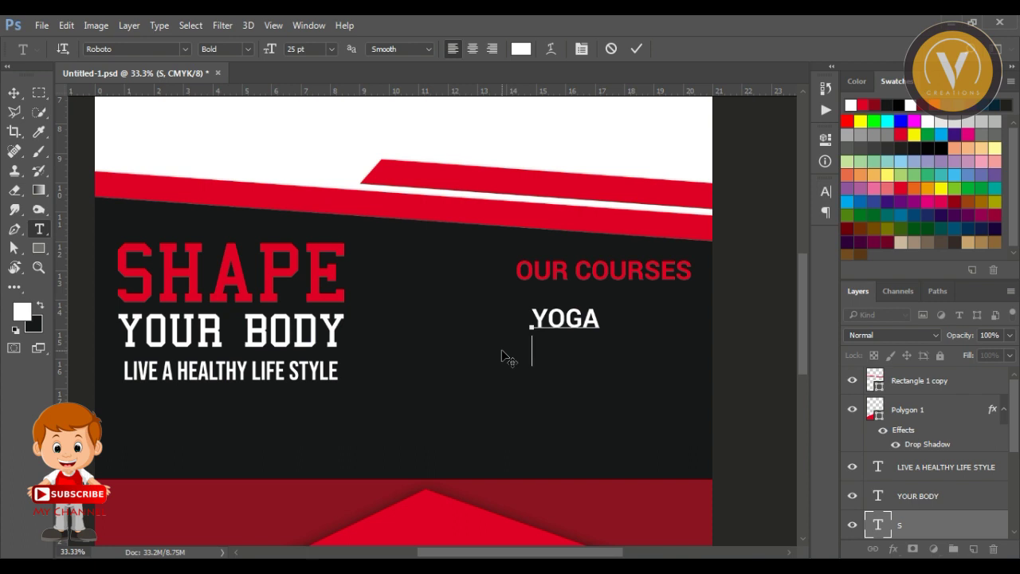
text(AEROBICS)
Set the course list in Bebas Neue and align it under OUR COURSES.
key(ctrl+a)
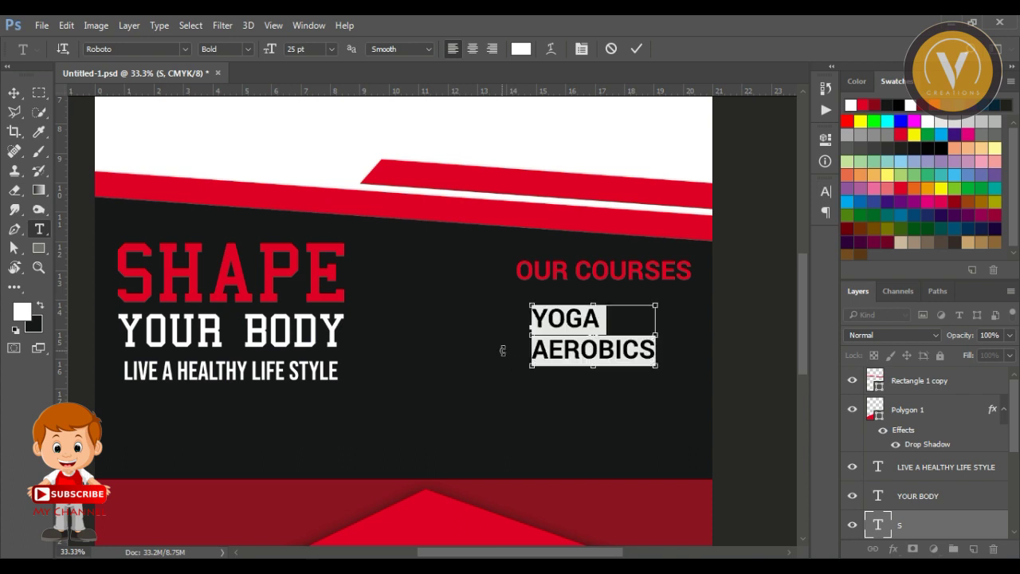
click(142, 49)
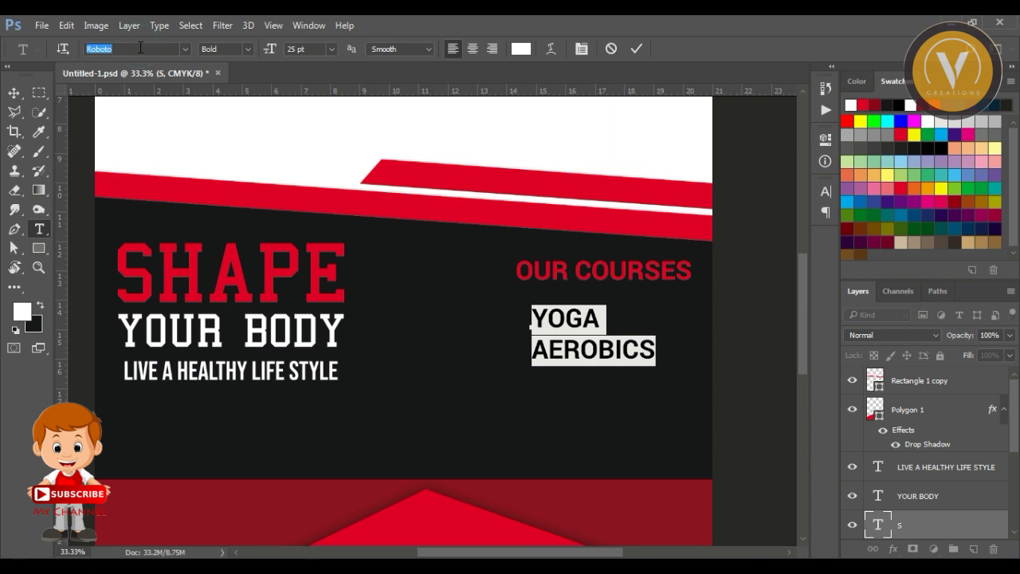
text(bebas)
key(Return)
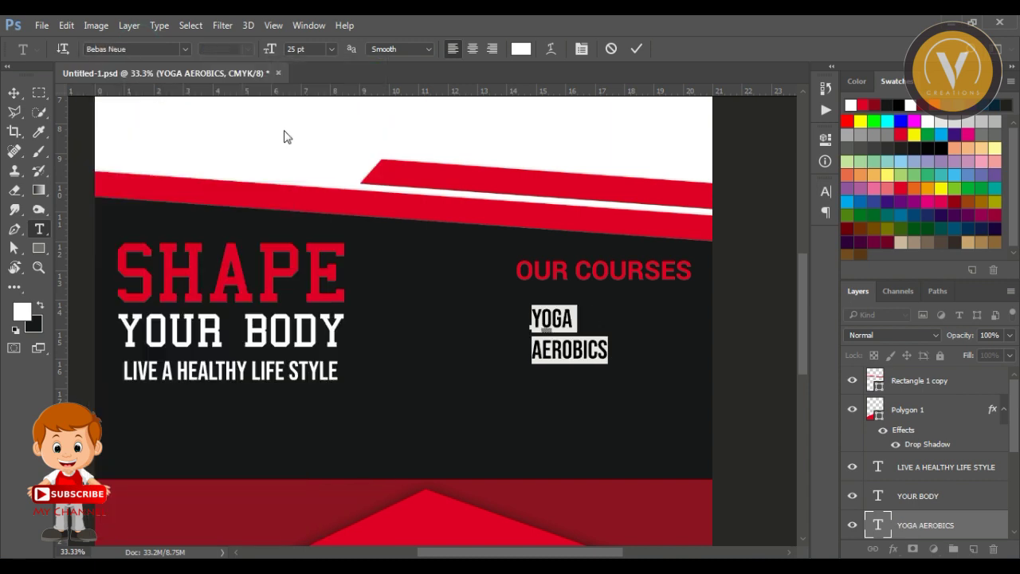
click(13, 94)
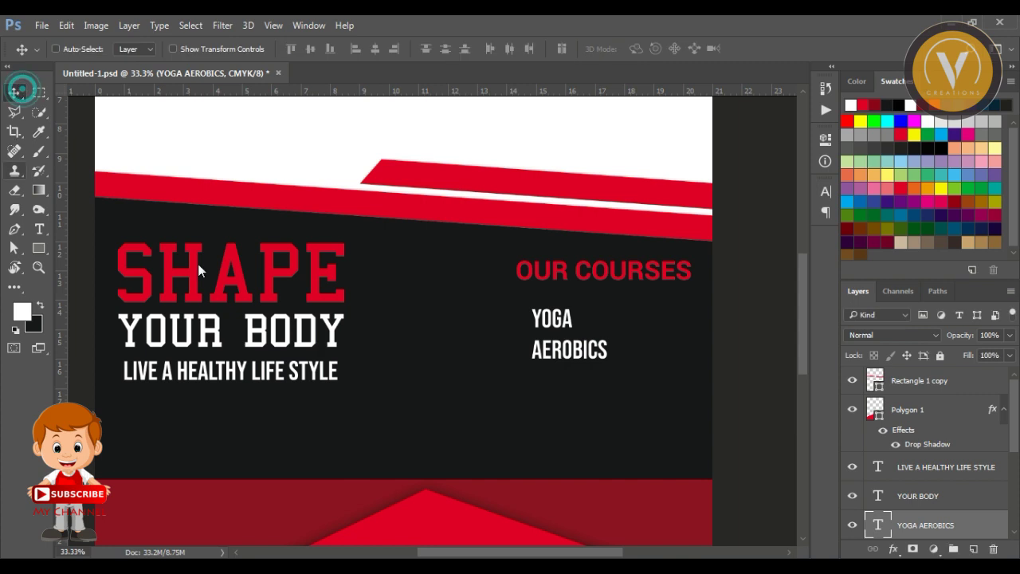
drag(552, 344, 537, 331)
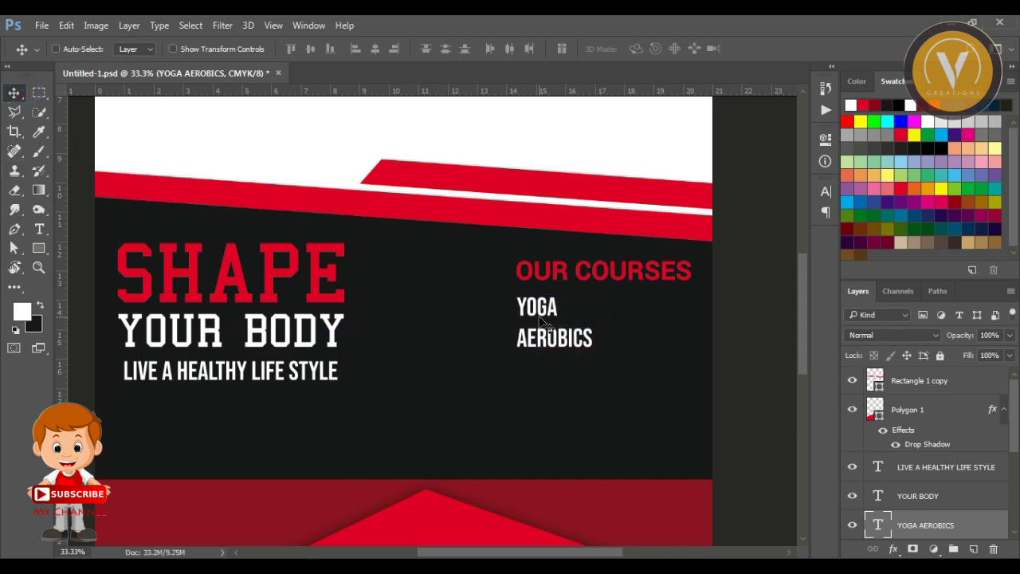
click(542, 321)
right_click(557, 302)
click(565, 305)
Alt-drag a copy of the YOGA / AEROBICS course list to its right and select the copy's text.
mouse_move(576, 318)
mouse_down()
mouse_move(572, 310)
mouse_move(666, 322)
mouse_up()
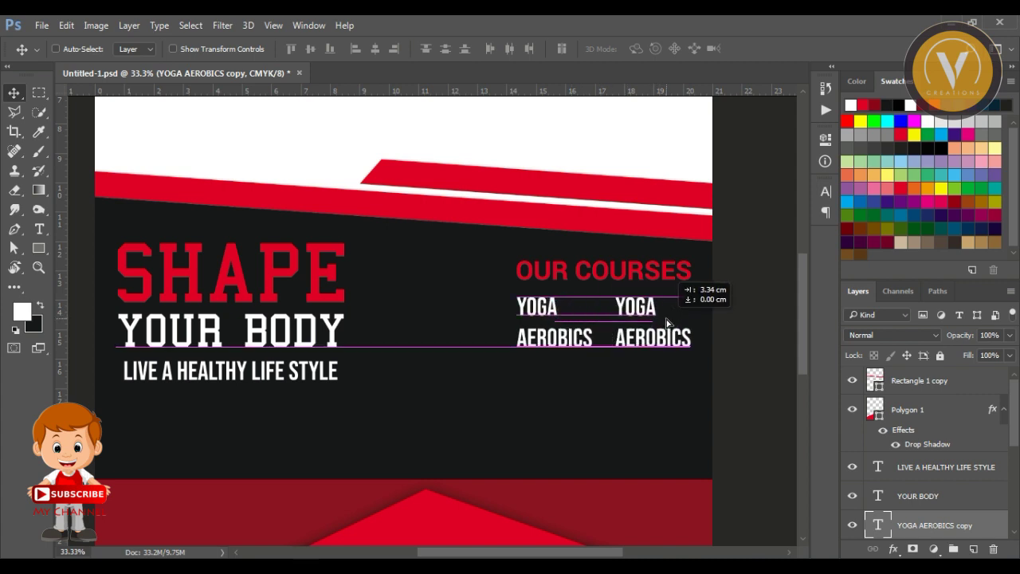
key(t)
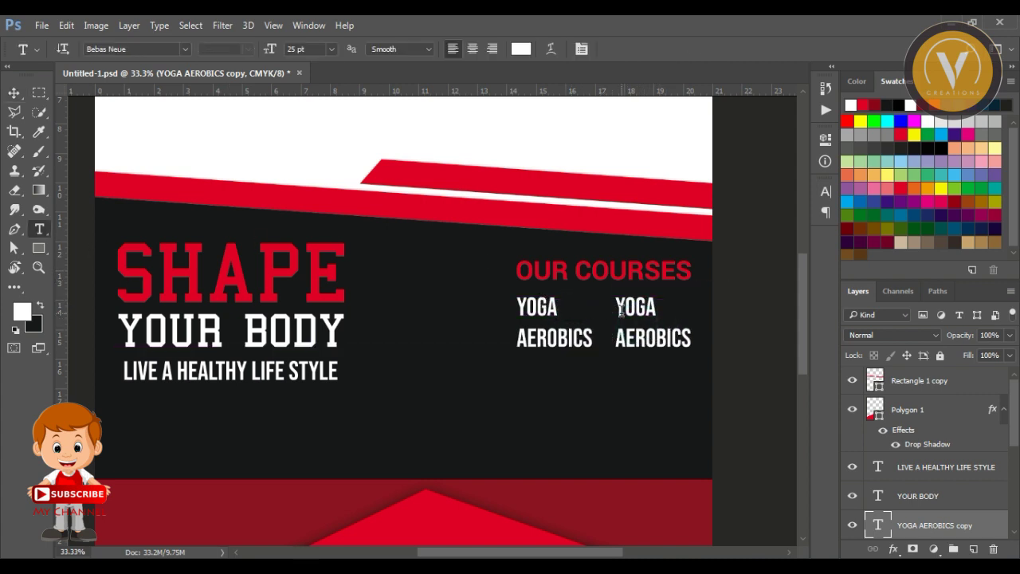
click(621, 311)
key(ctrl+a)
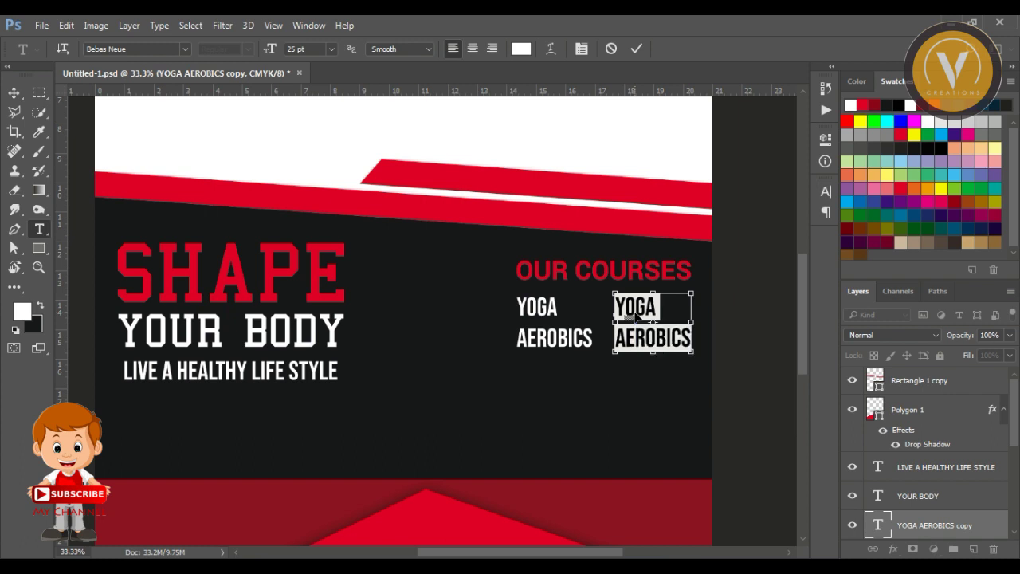
Replace the copied text with ZUMBA / BODYPUMP and commit it.
text(U)
key(ctrl+a)
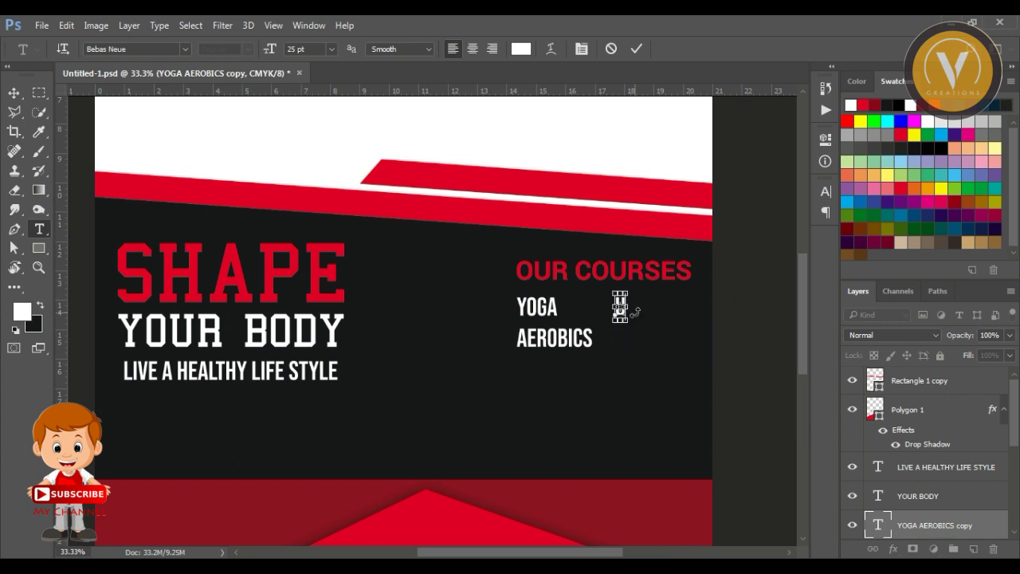
text(UMBA)
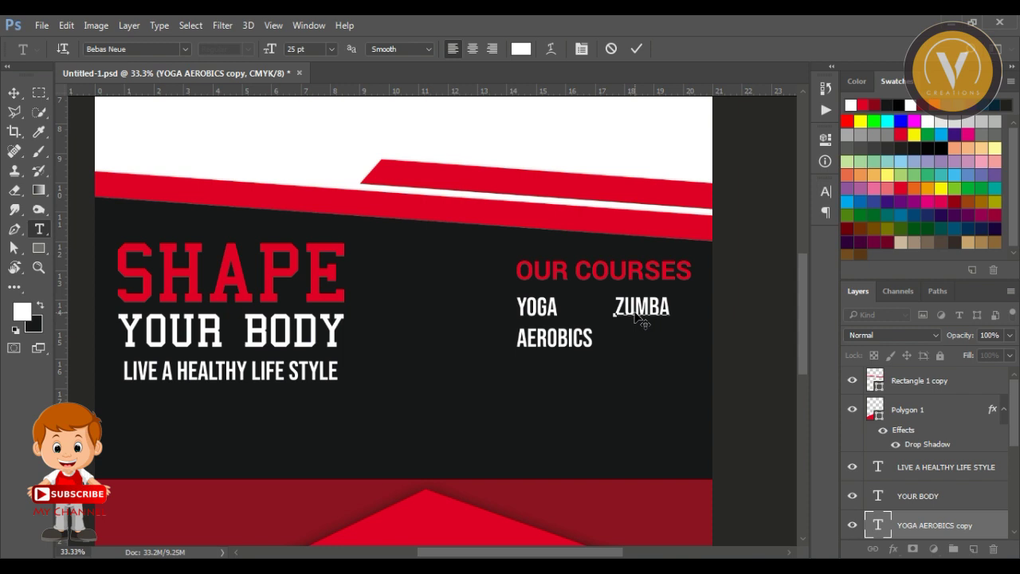
text(BODYPUMP)
key(ctrl+Return)
key(v)
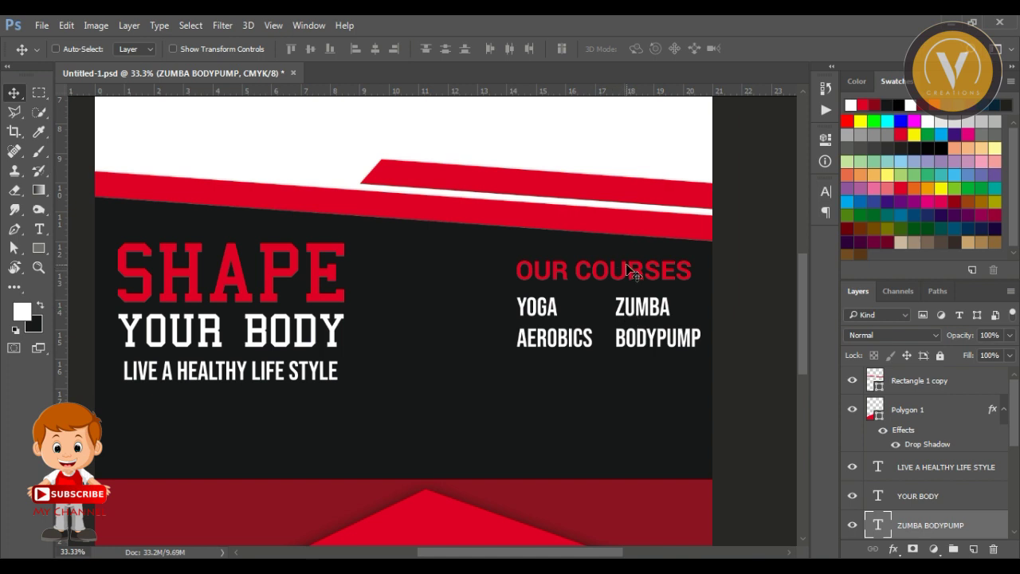
key(ctrl)
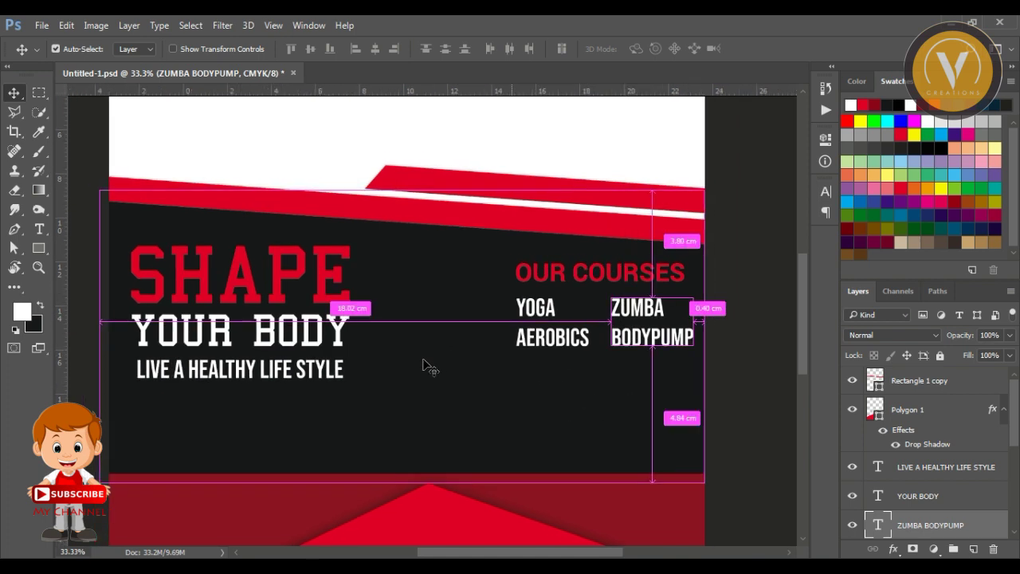
key(ctrl+minus)
scroll(432, 326, down, 2)
Draw a circular elliptical-marquee selection over the red shapes' peak at bottom centre.
right_click(38, 93)
click(81, 108)
drag(404, 326, 525, 467)
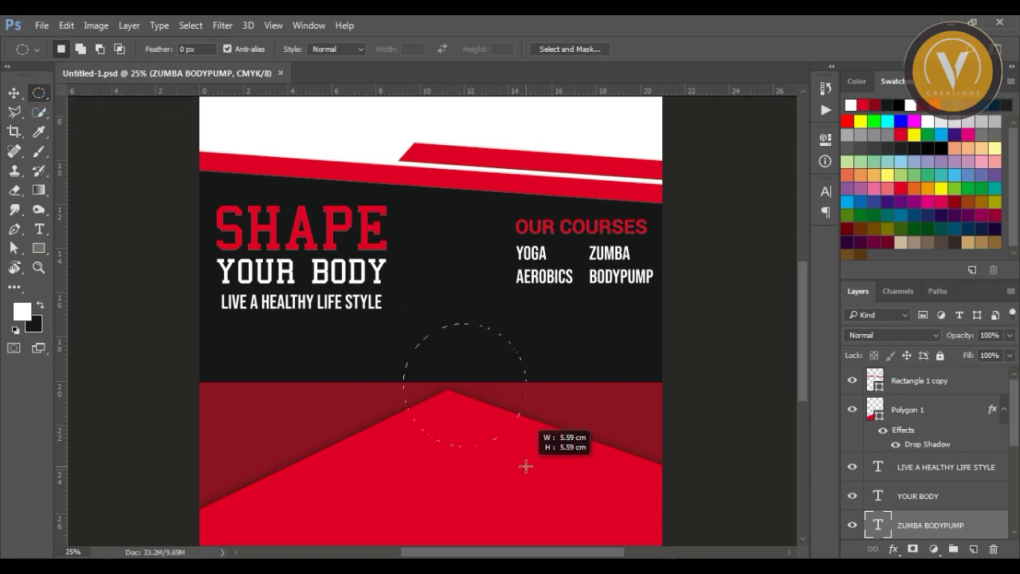
drag(526, 466, 505, 455)
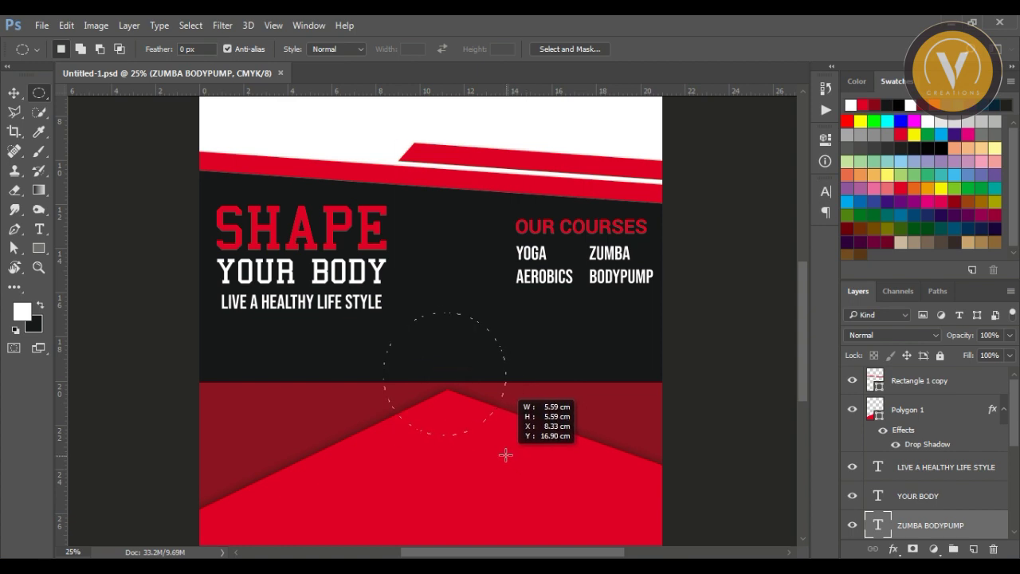
drag(505, 455, 502, 453)
Fill the circle with the dark colour on new Layer 2, deselect, and bring it to front.
click(129, 24)
mouse_move(231, 37)
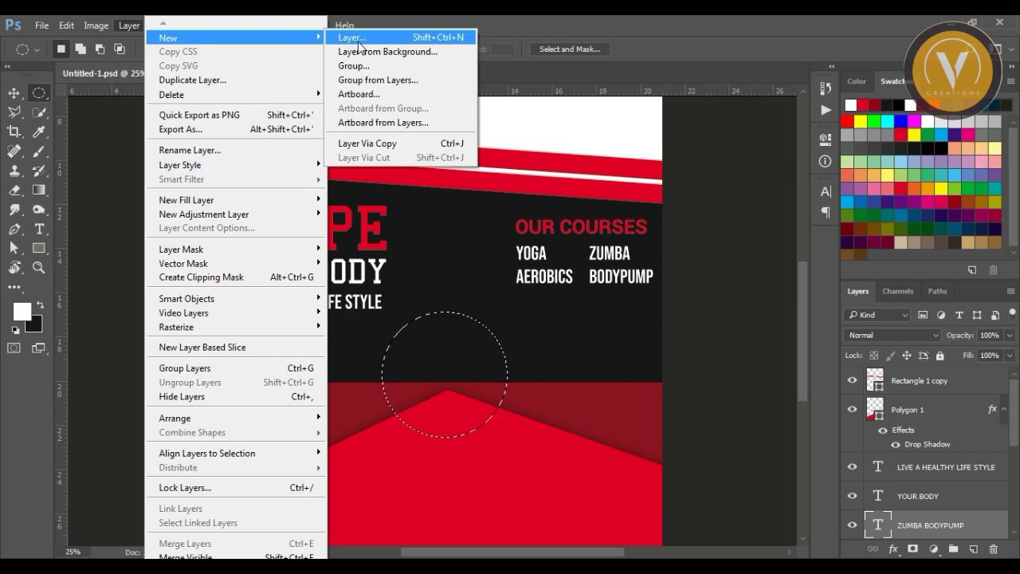
click(357, 37)
click(635, 194)
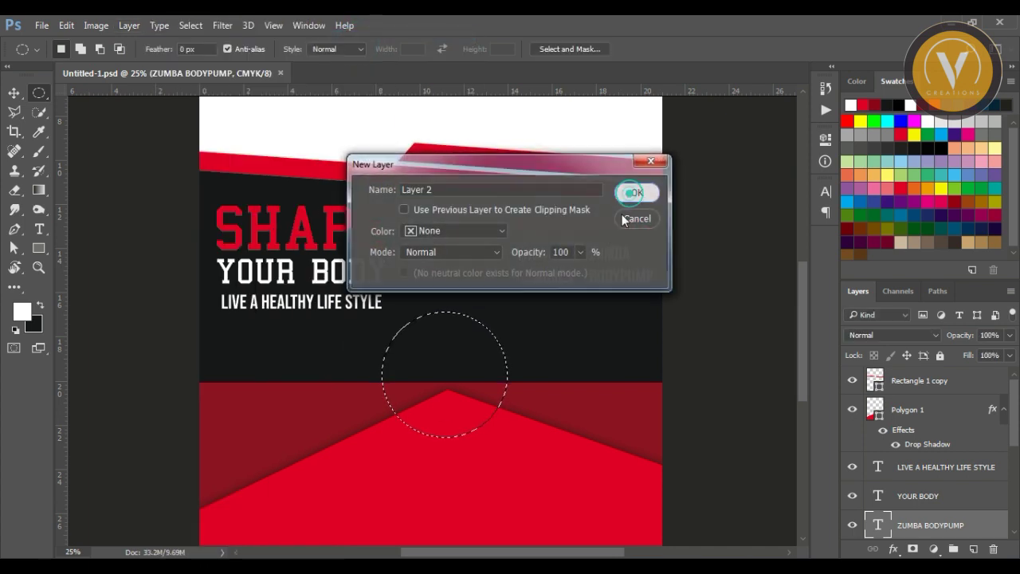
key(ctrl+BackSpace)
key(ctrl+d)
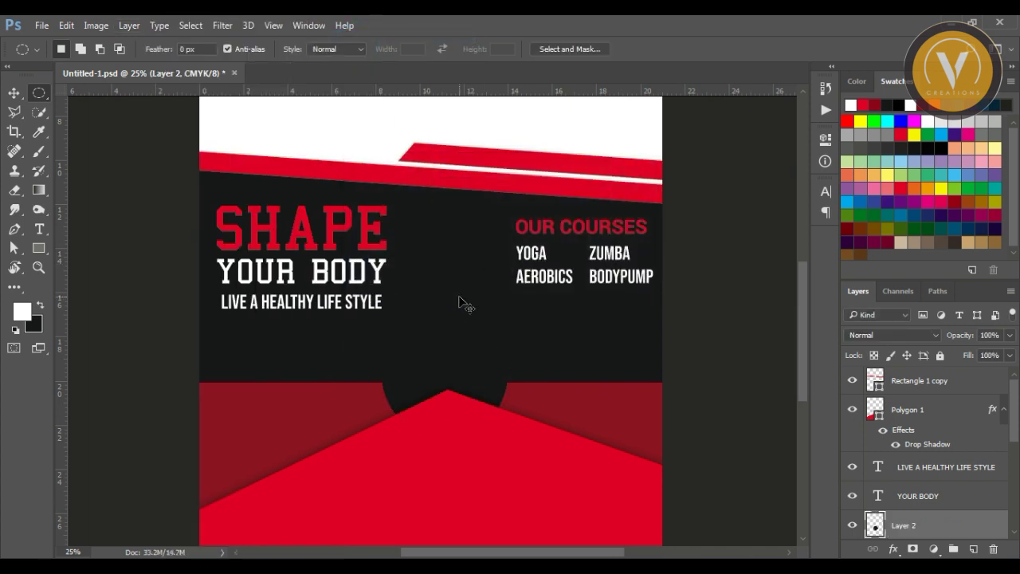
key(v)
key(ctrl+shift+bracketright)
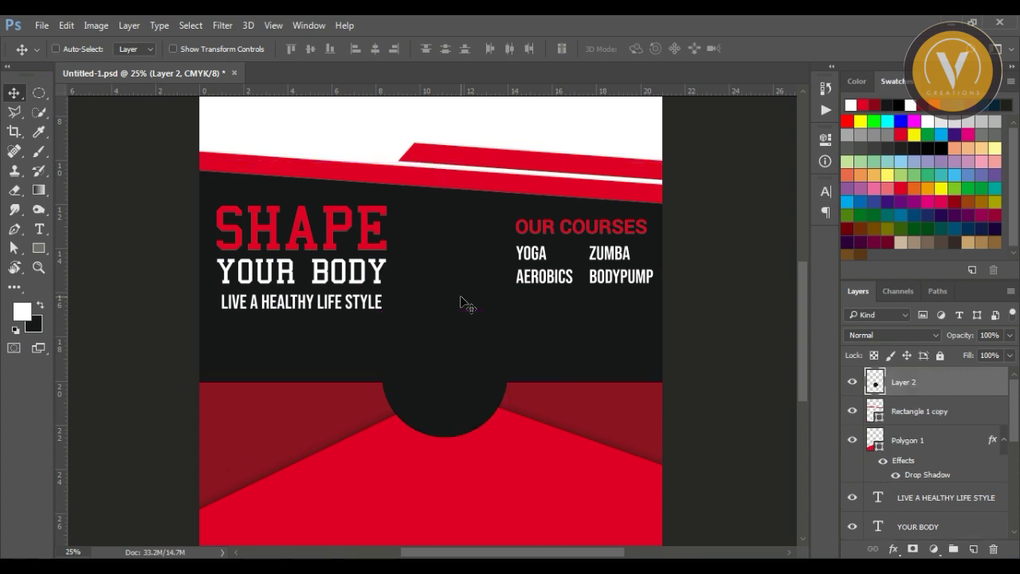
Give the circle layer a white 25 px outside Stroke layer style.
click(894, 550)
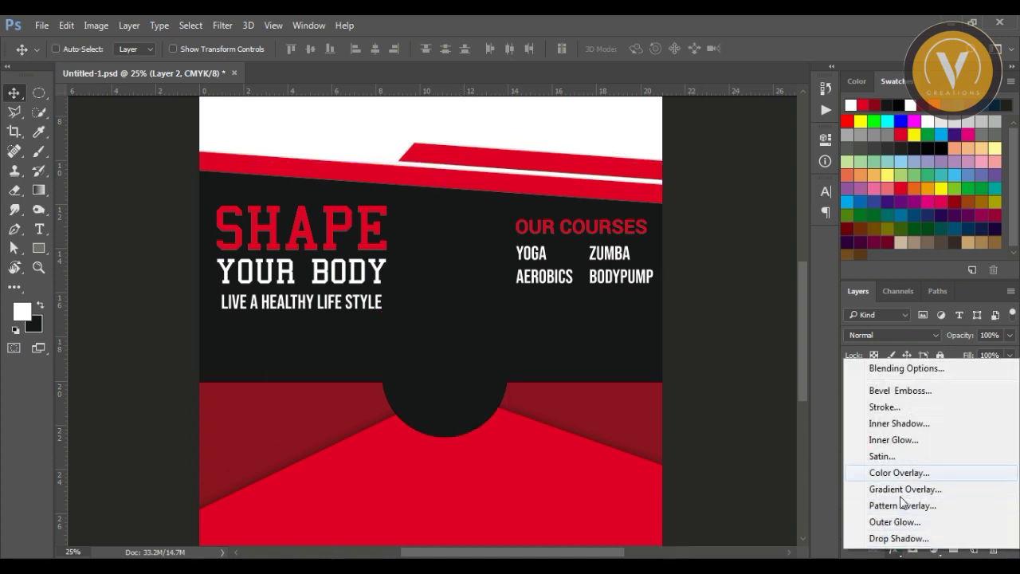
key(Escape)
key(space)
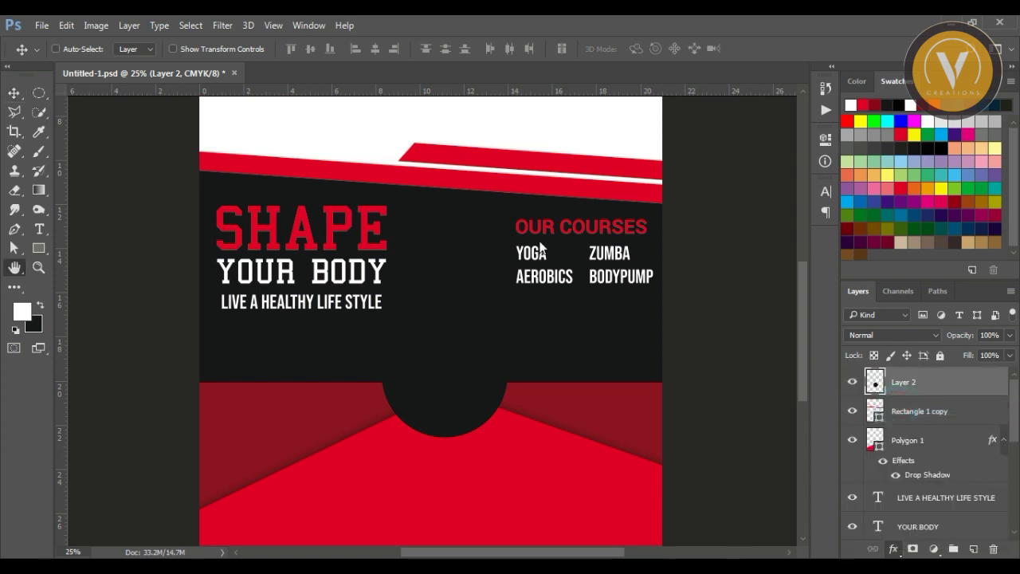
drag(482, 81, 696, 53)
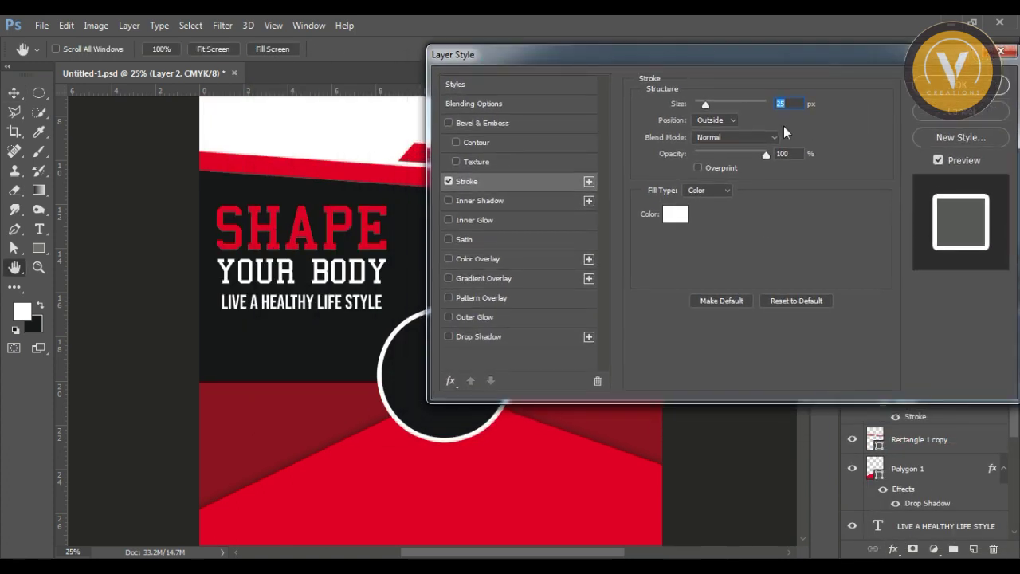
key(Return)
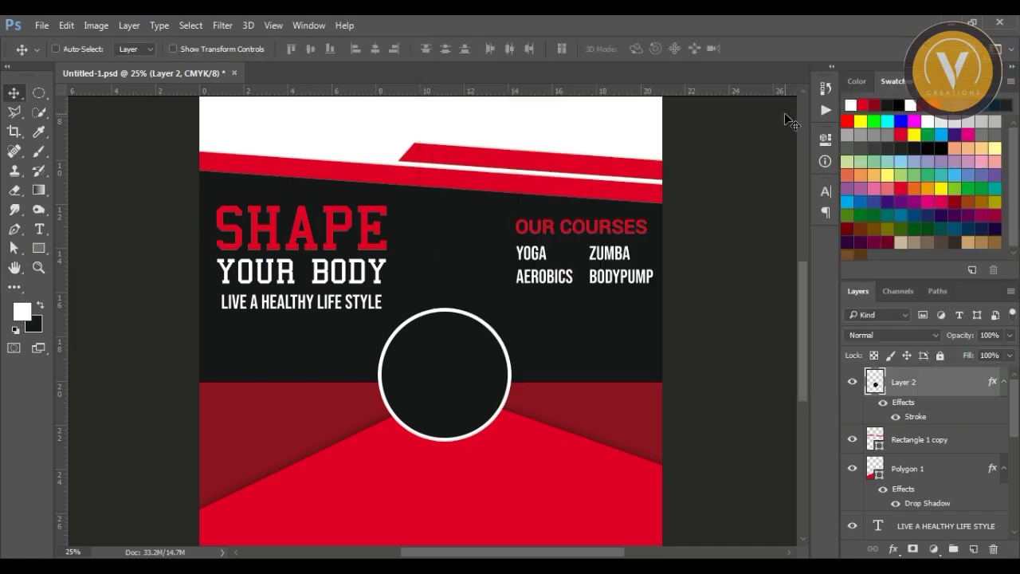
Scale Layer 2's circle down slightly and nudge it down and right.
right_click(449, 329)
click(462, 331)
key(ctrl+minus)
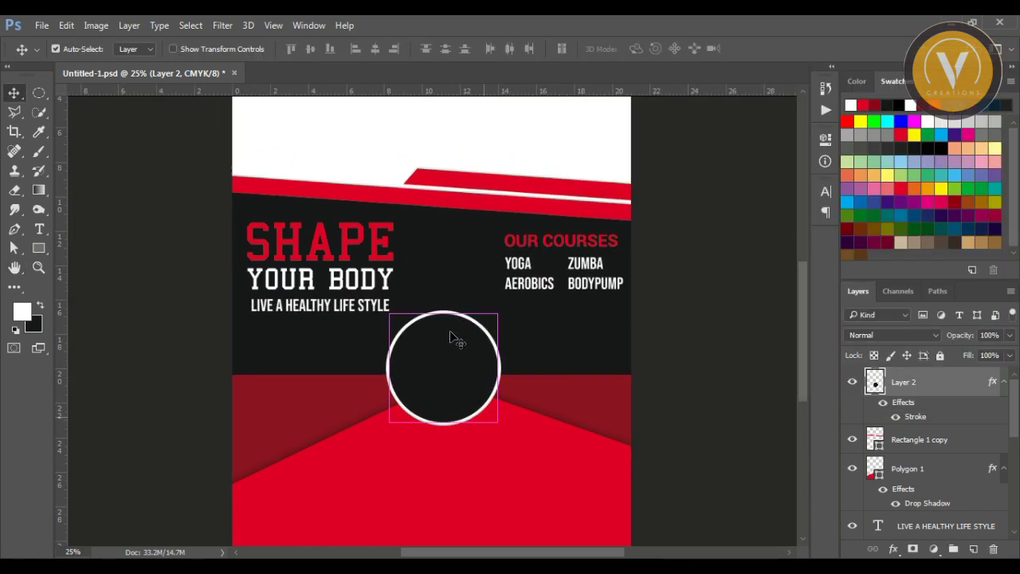
key(ctrl+t)
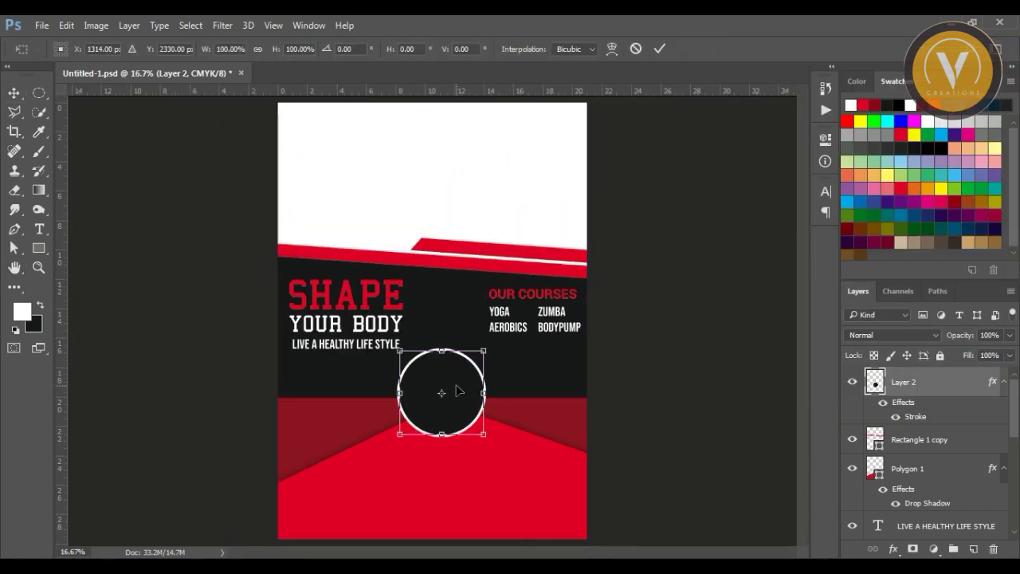
drag(483, 431, 475, 426)
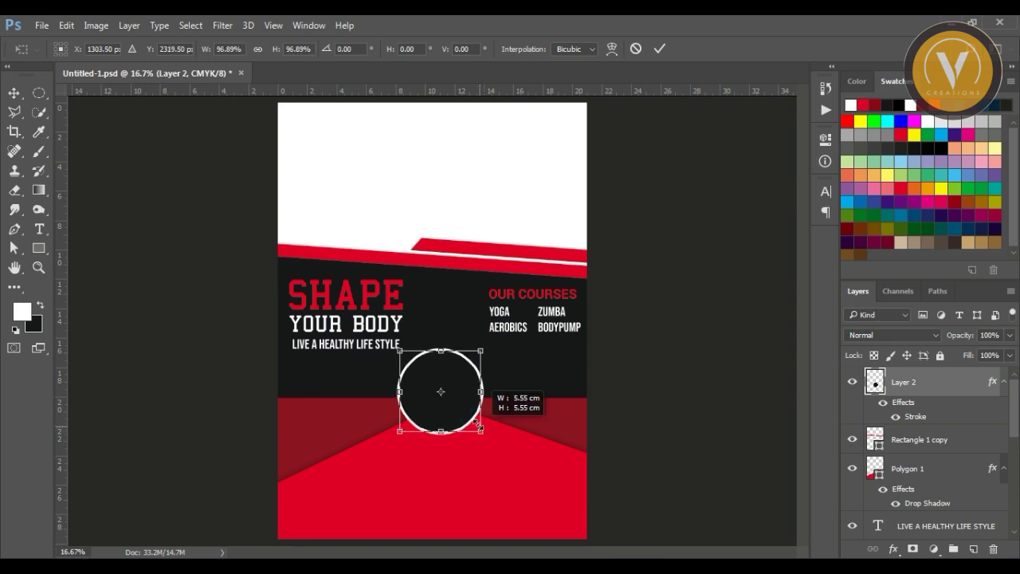
key(Return)
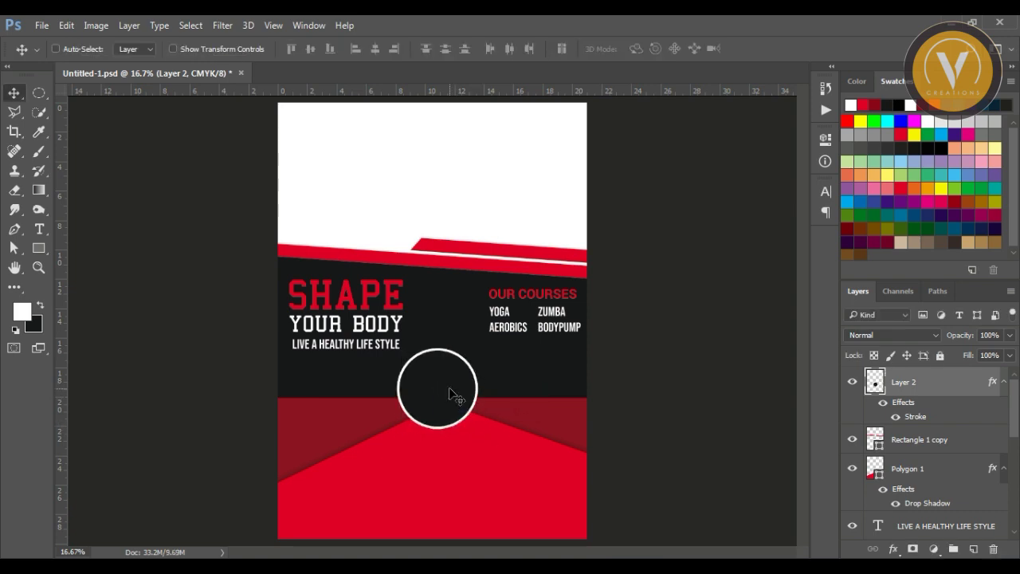
drag(451, 392, 455, 398)
Duplicate the circle layer and move the copy to the lower left.
right_click(449, 389)
click(461, 394)
key(ctrl+j)
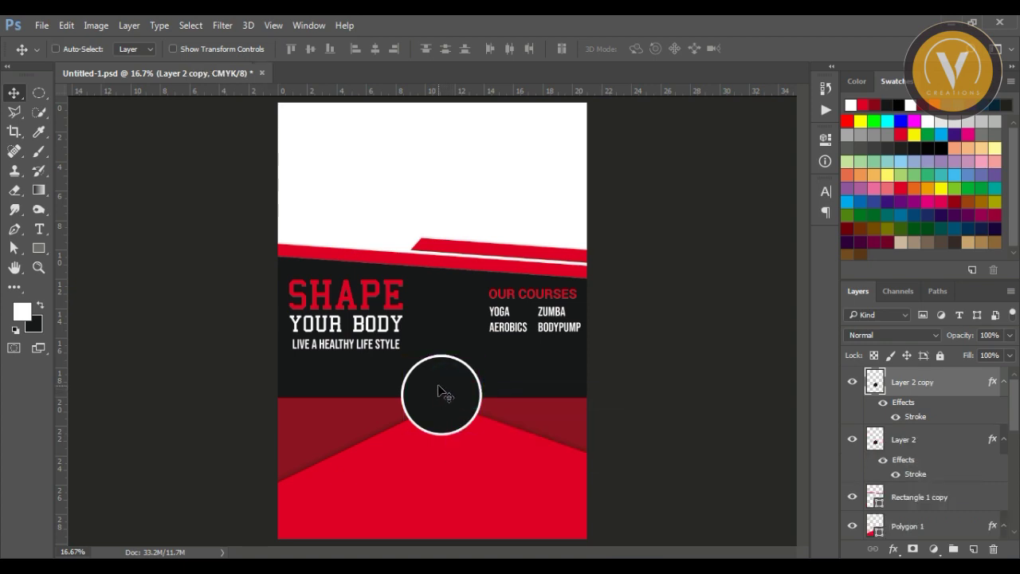
drag(438, 390, 325, 459)
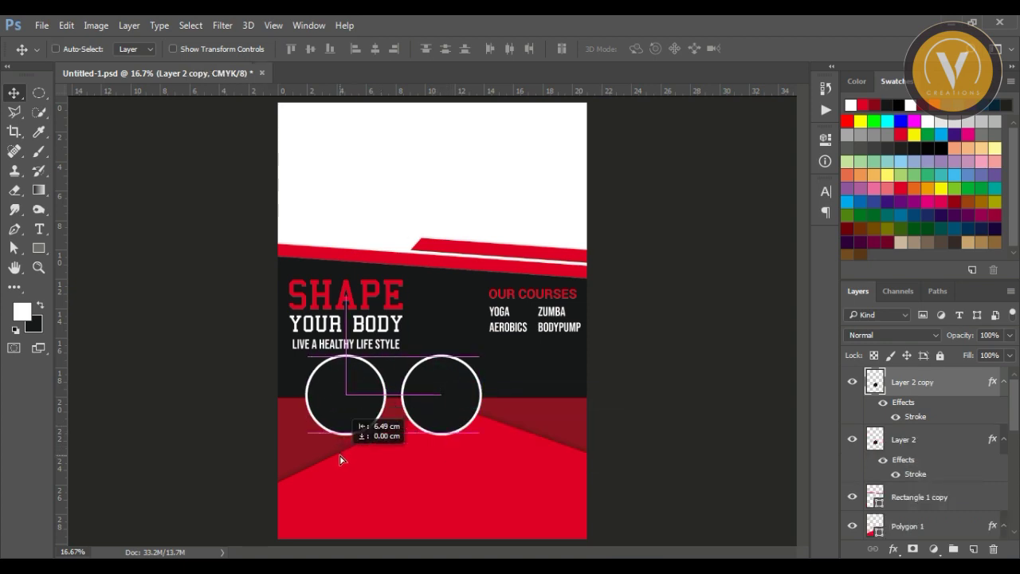
drag(326, 459, 325, 453)
Add a third circle copy on the right, adjust the left circle, and save the flyer.
right_click(447, 406)
click(471, 406)
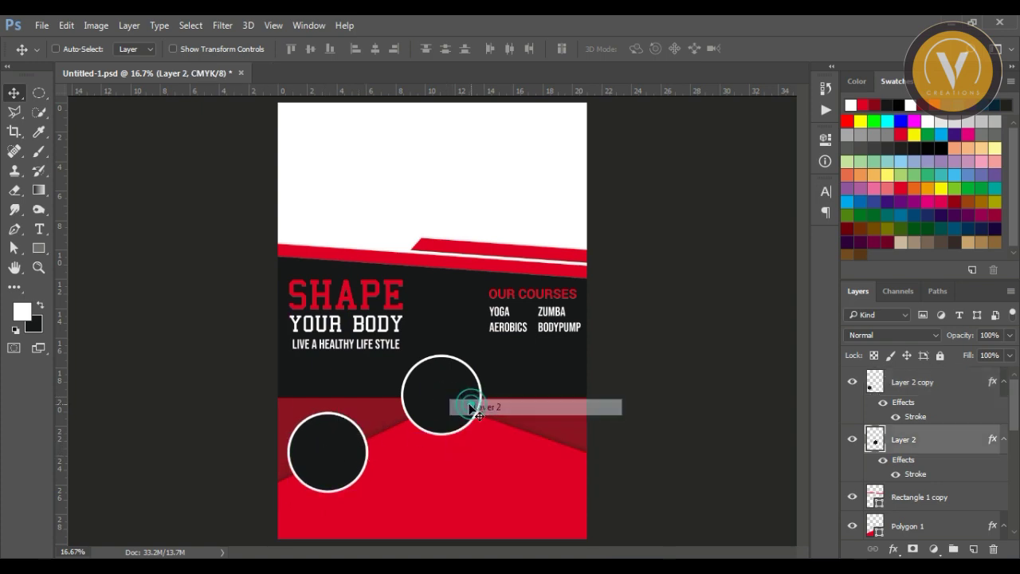
key(ctrl+j)
mouse_move(460, 405)
mouse_down()
mouse_move(539, 400)
mouse_move(547, 436)
mouse_up()
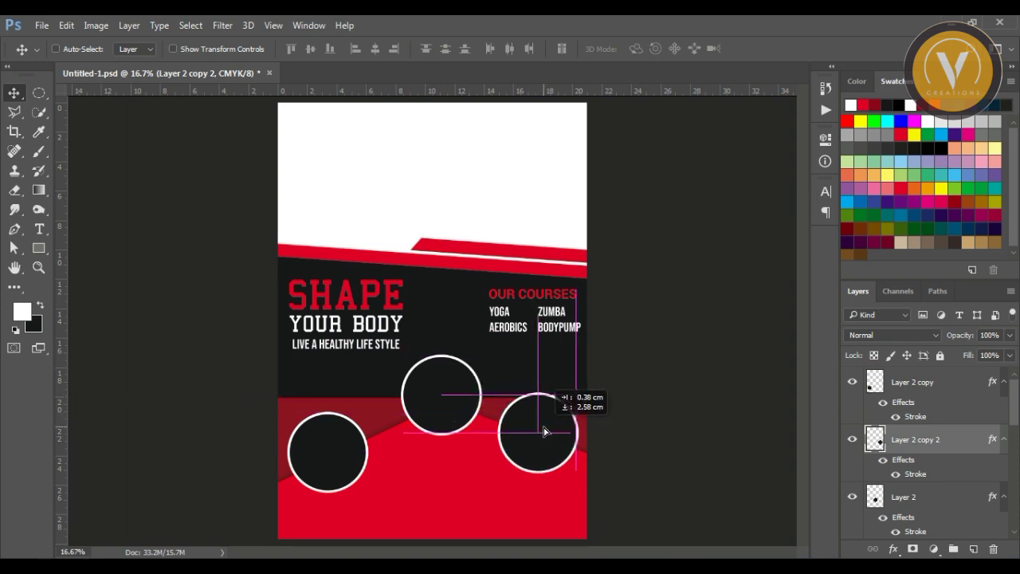
drag(328, 451, 344, 448)
ctrl+click(451, 375)
drag(451, 374, 440, 295)
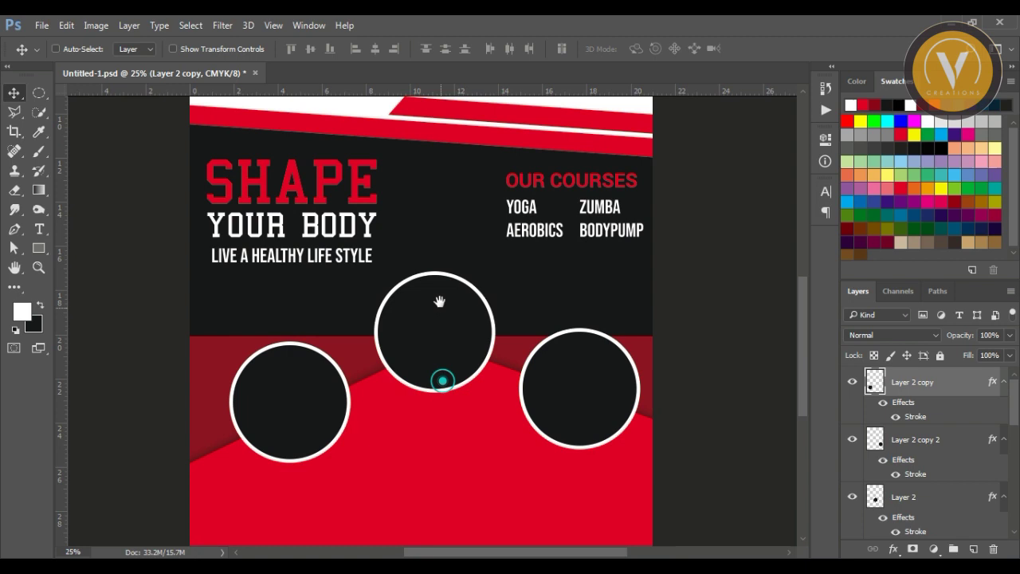
key(ctrl+s)
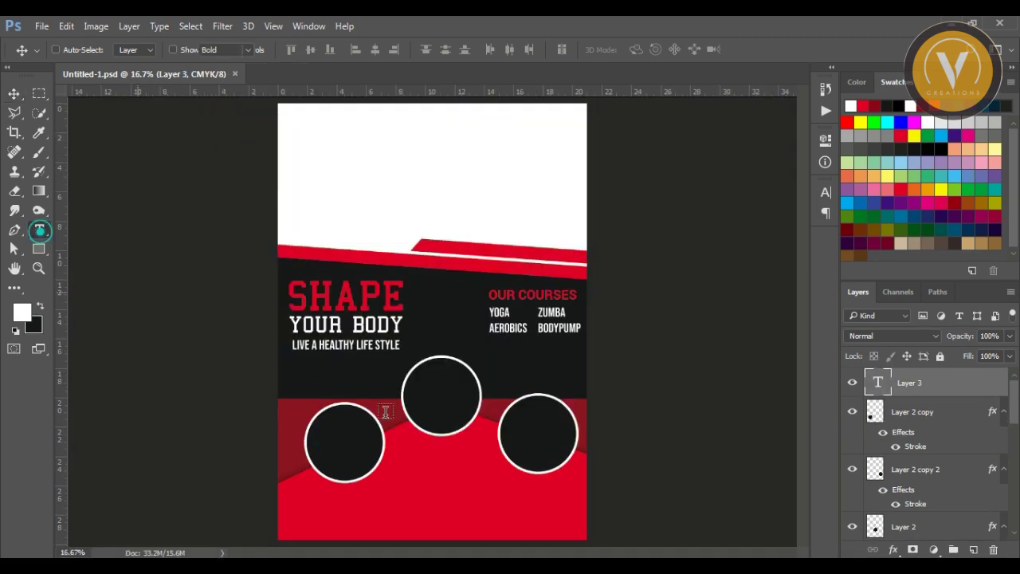
Add an 'About us' heading in 20 pt below the circles.
click(39, 230)
click(428, 455)
text(S)
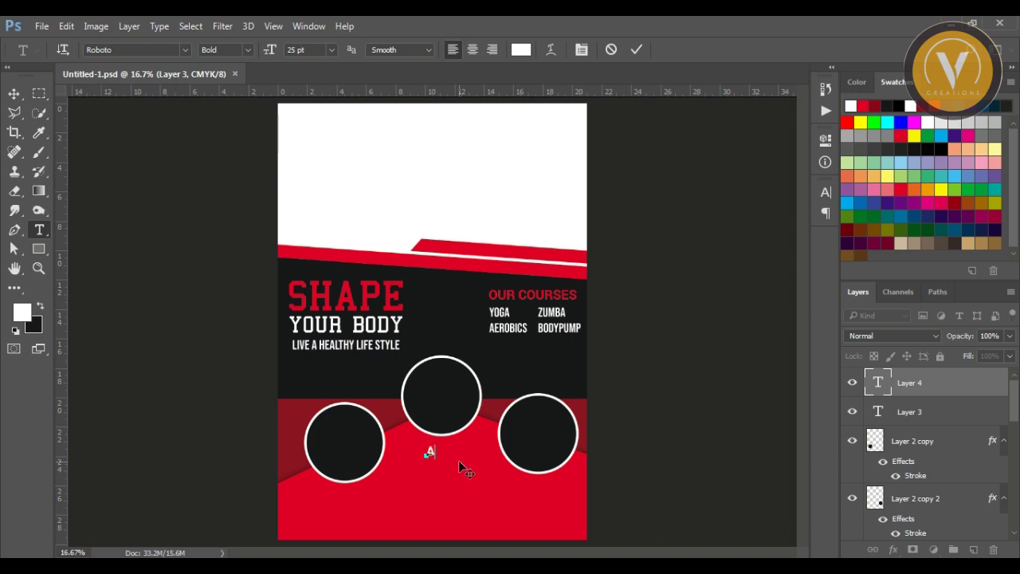
text(US)
key(ctrl+a)
text(About us)
drag(271, 50, 259, 50)
click(14, 94)
Centre the About us heading directly under the middle circle.
key(ctrl+t)
key(ctrl+plus)
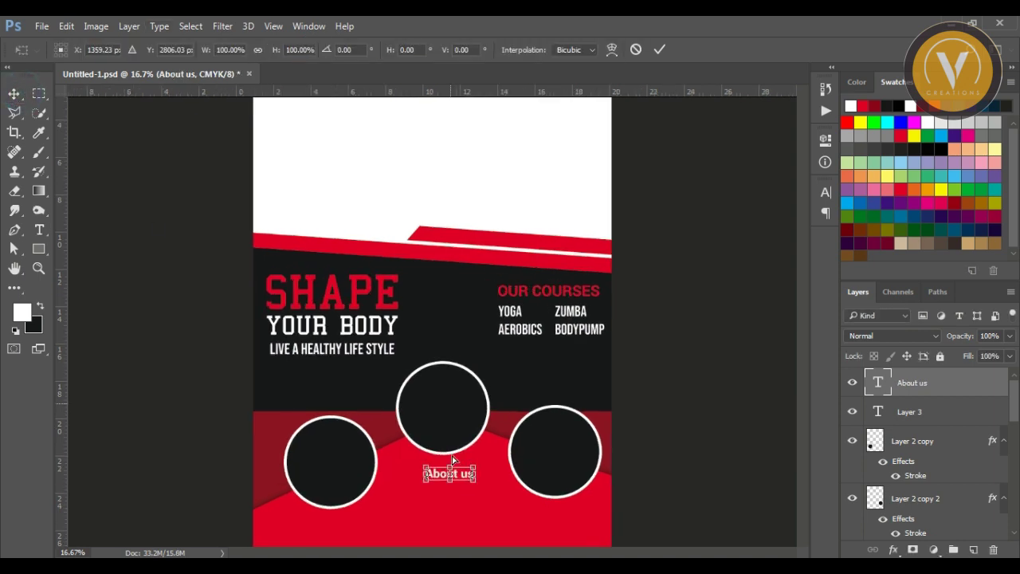
drag(439, 473, 437, 358)
key(Return)
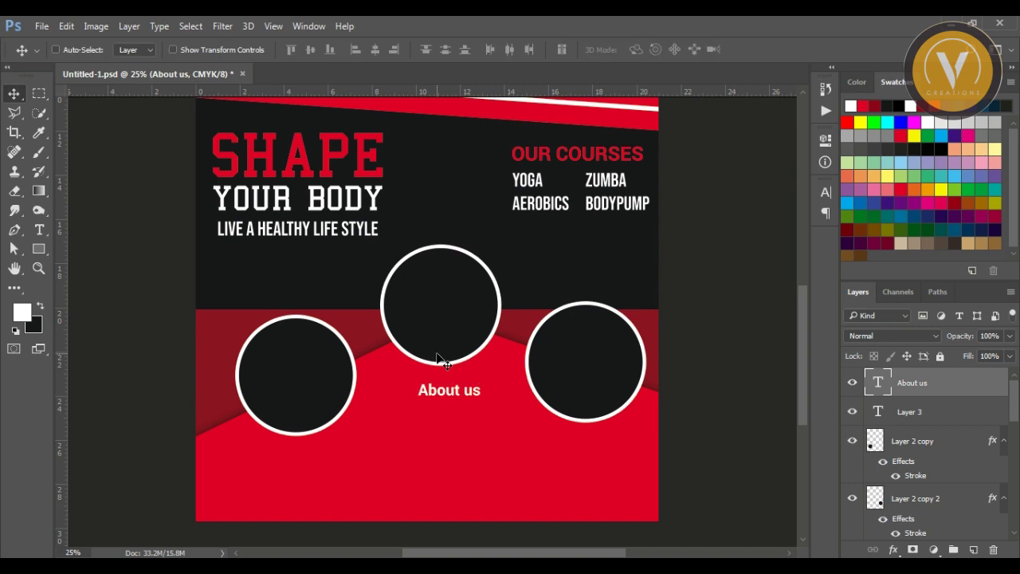
key(Up)
drag(456, 390, 446, 387)
key(ctrl)
key(t)
click(453, 414)
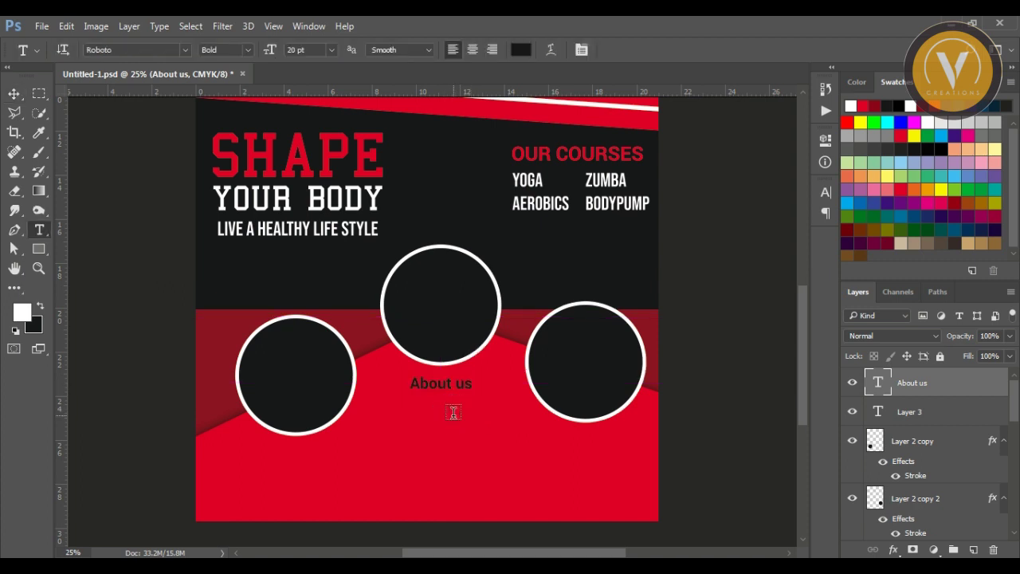
Paste lorem ipsum text from Notepad into a paragraph box below About us at 10 pt.
key(alt+Tab)
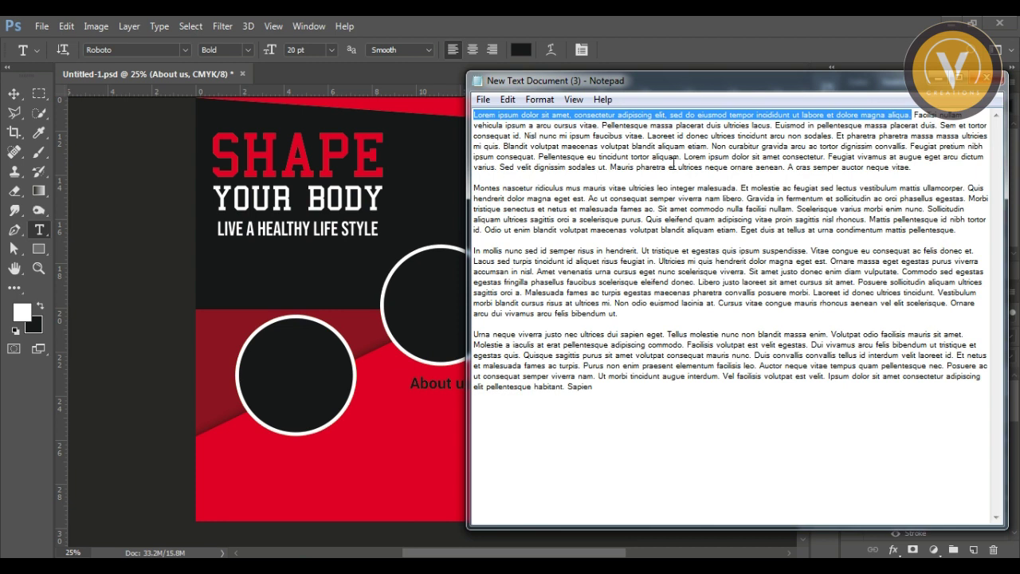
key(alt+Tab)
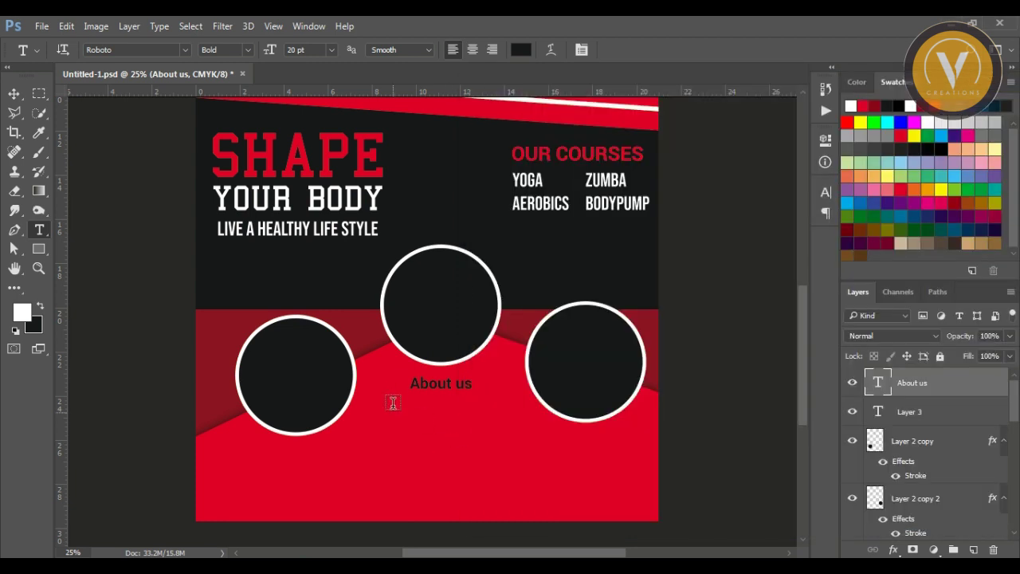
drag(366, 398, 512, 433)
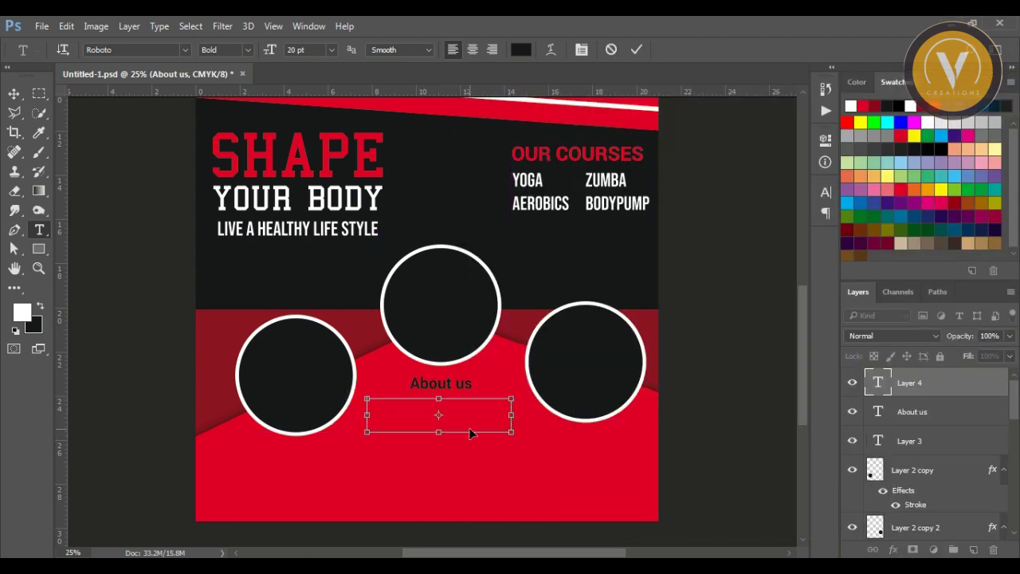
key(ctrl+a)
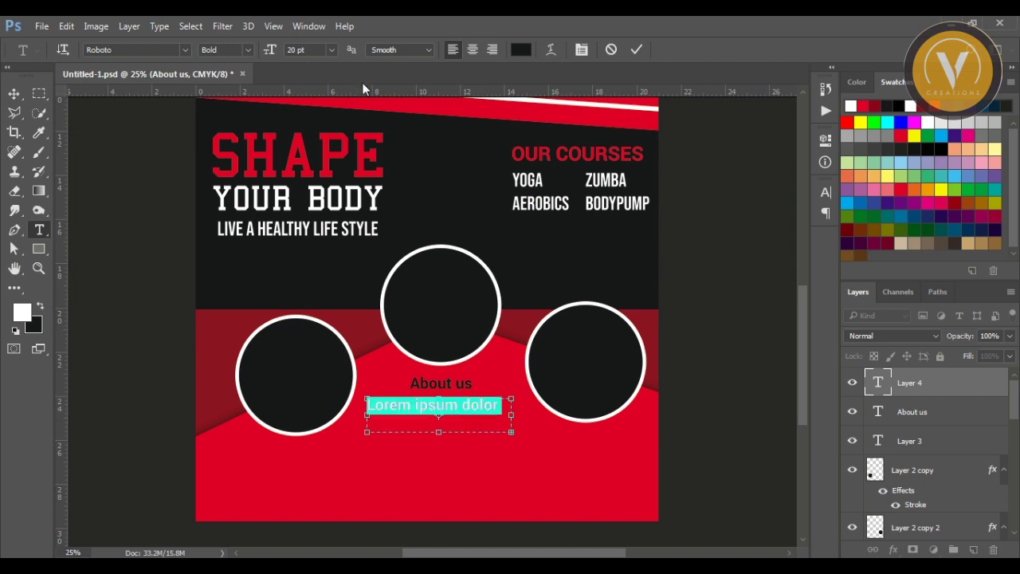
click(311, 50)
text(10)
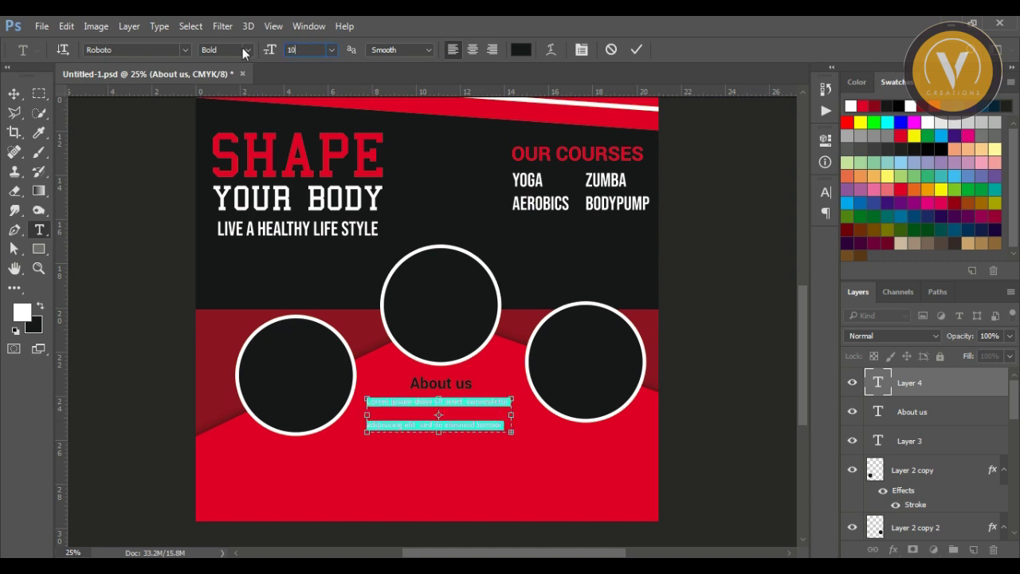
key(Return)
Set 11 pt leading, widen the box to three lines, and apply Justify Last Left.
click(826, 192)
click(697, 231)
key(Tab)
text(11)
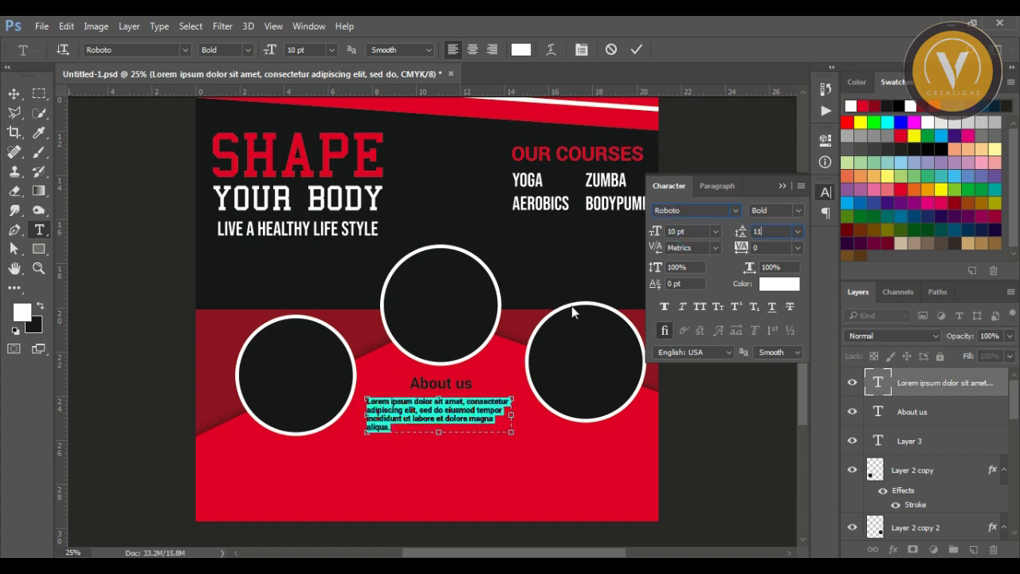
drag(520, 434, 523, 432)
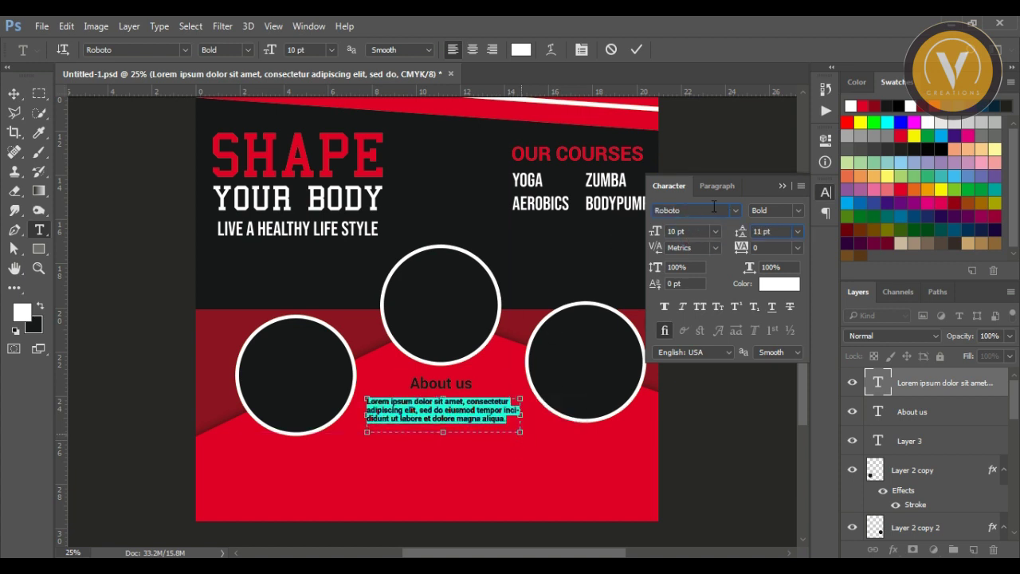
click(718, 186)
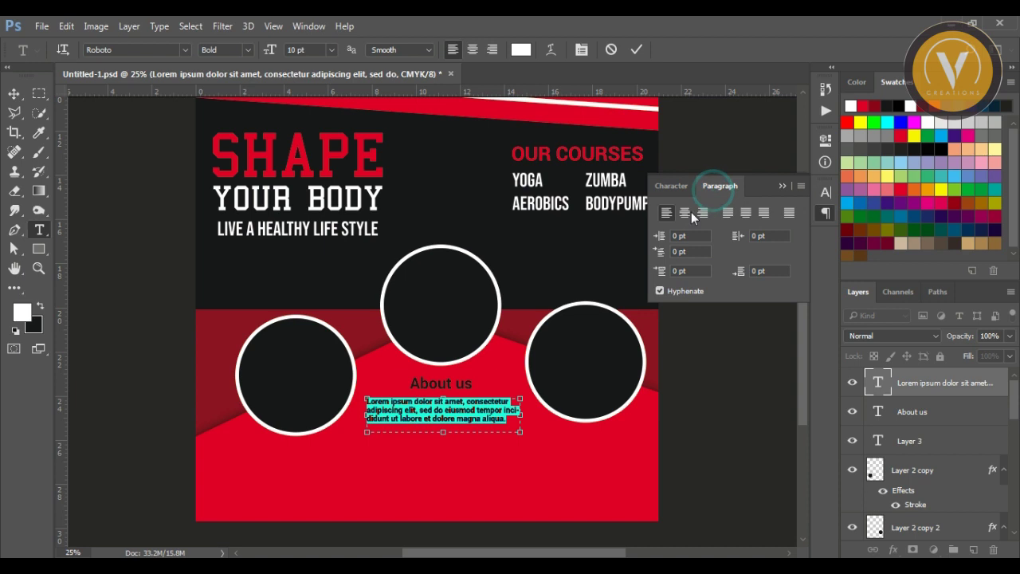
click(732, 212)
Commit the paragraph and shift it slightly left to centre it under About us.
click(467, 413)
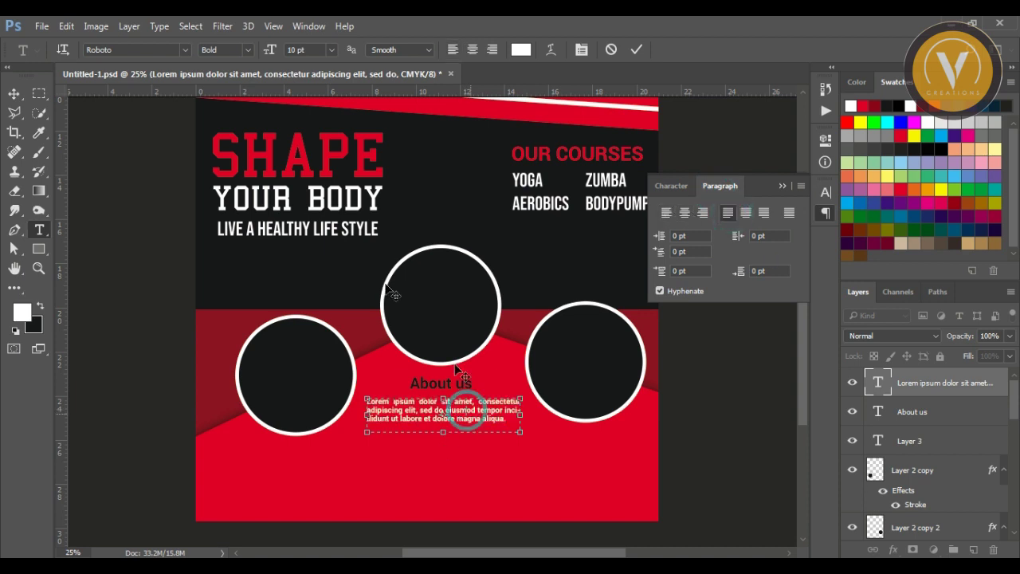
click(13, 93)
click(441, 405)
key(space)
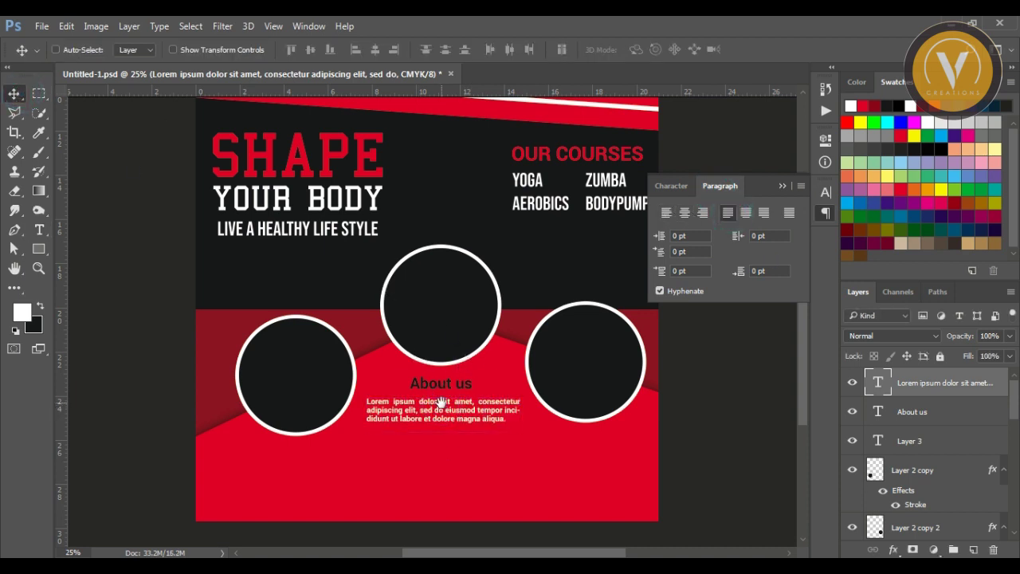
ctrl+click(445, 408)
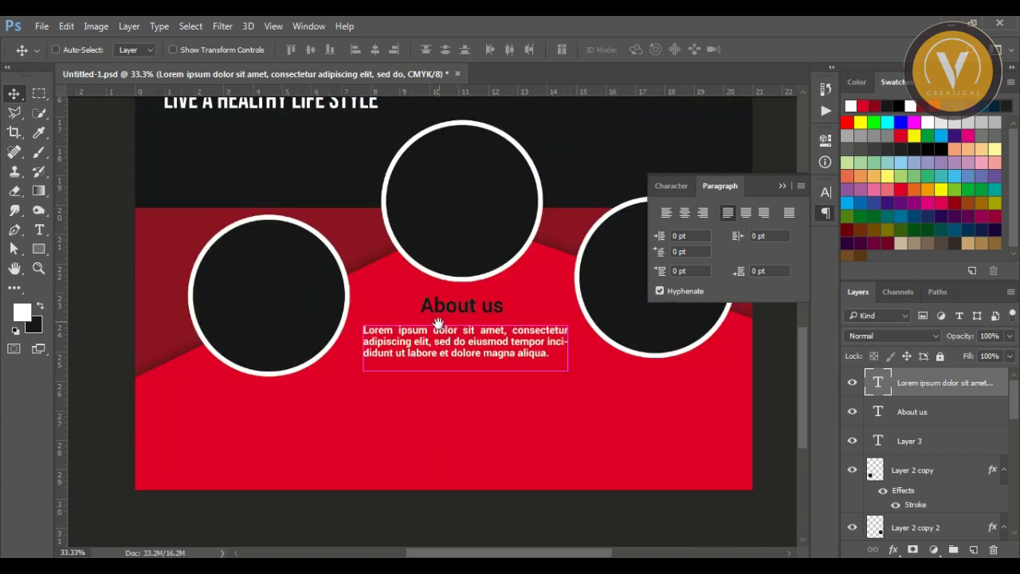
click(781, 186)
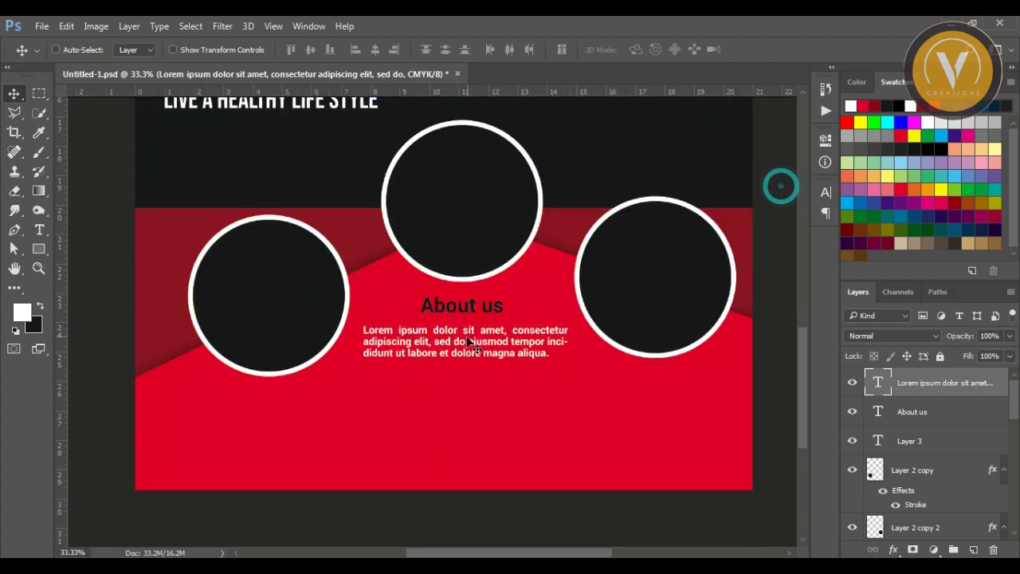
drag(467, 348, 464, 350)
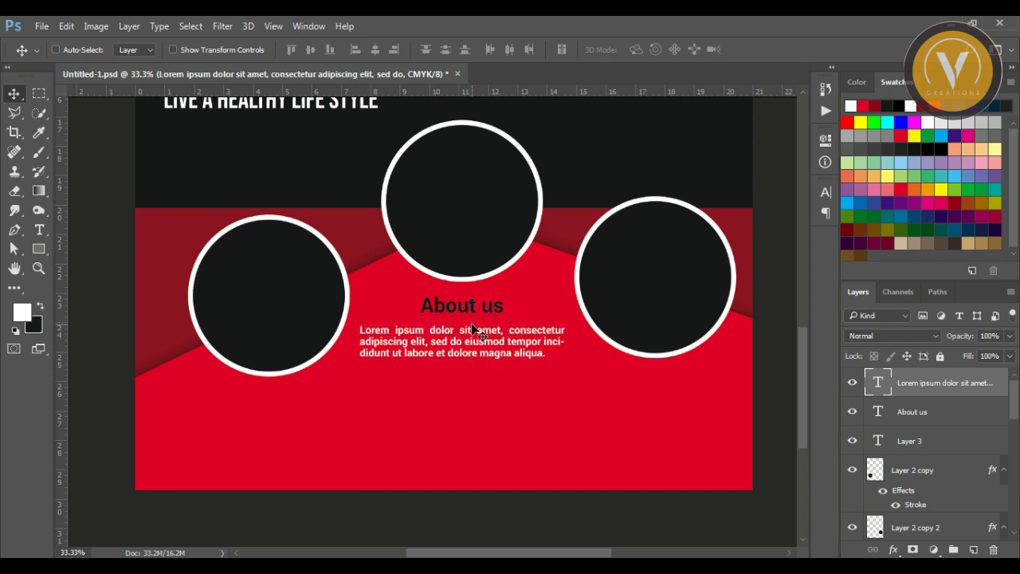
Add CALL NOW text at the lower right in Bebas Neue.
key(t)
click(637, 401)
text(CALLNOW)
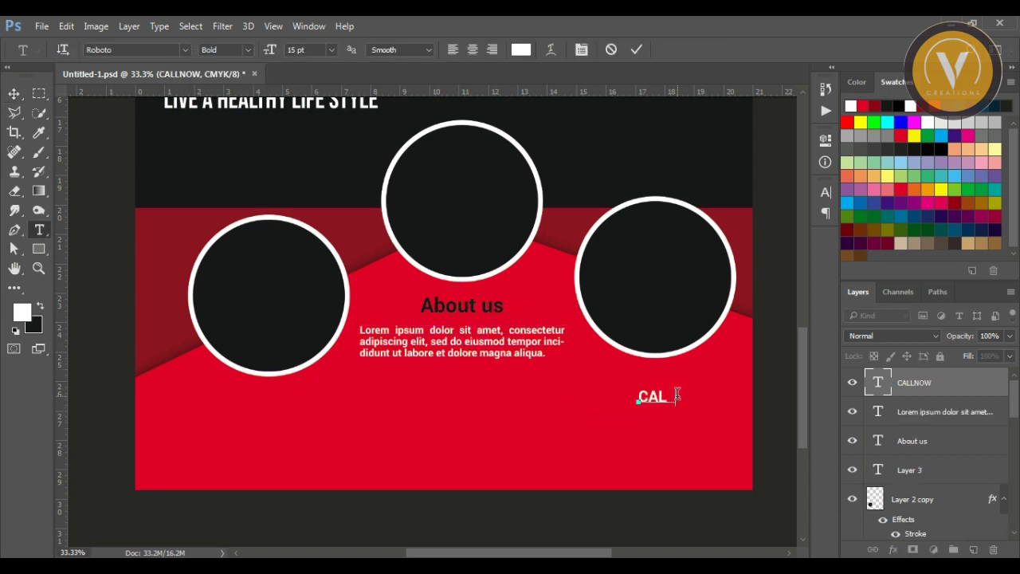
key(ctrl+a)
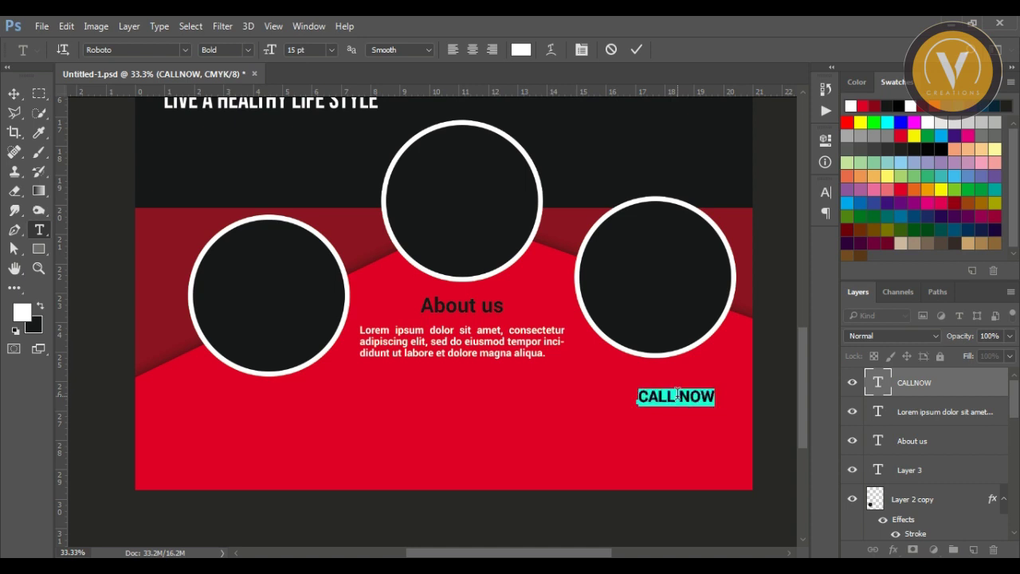
click(149, 51)
text(BE)
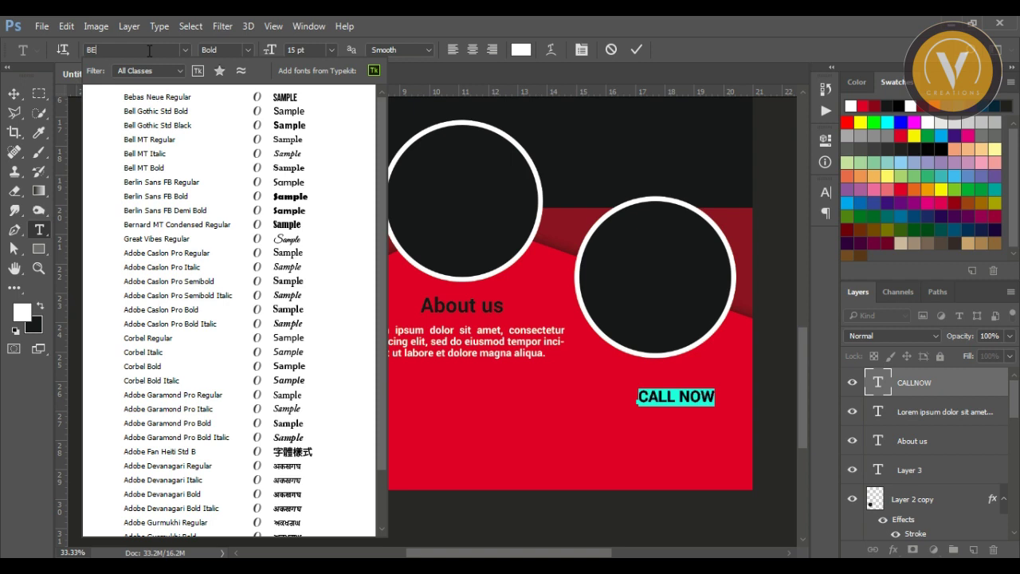
click(182, 97)
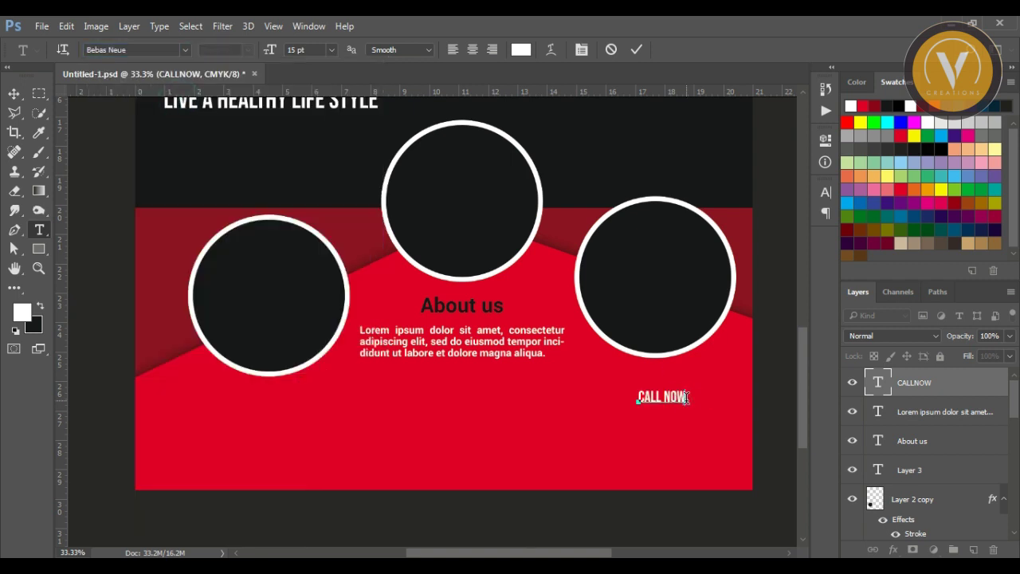
click(15, 95)
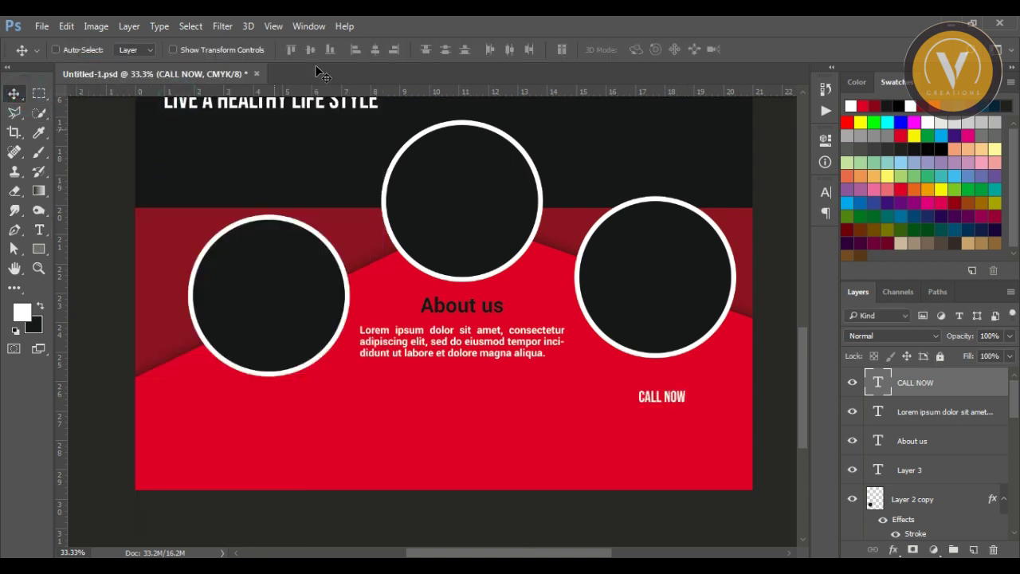
Set the CALL NOW text size to 25 pt in the Character panel.
double_click(672, 399)
click(826, 192)
click(718, 208)
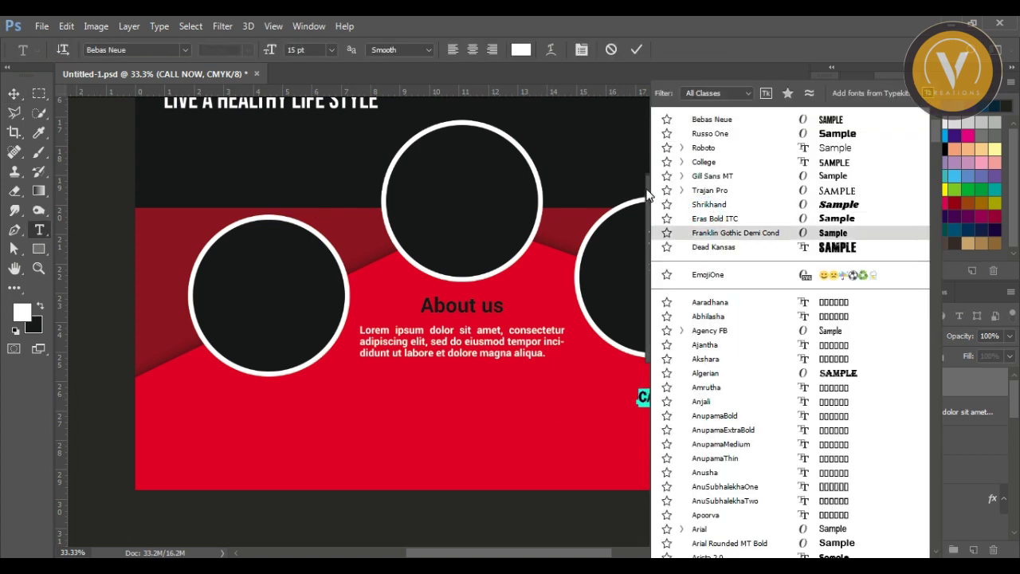
key(Escape)
click(685, 231)
text(25)
key(Return)
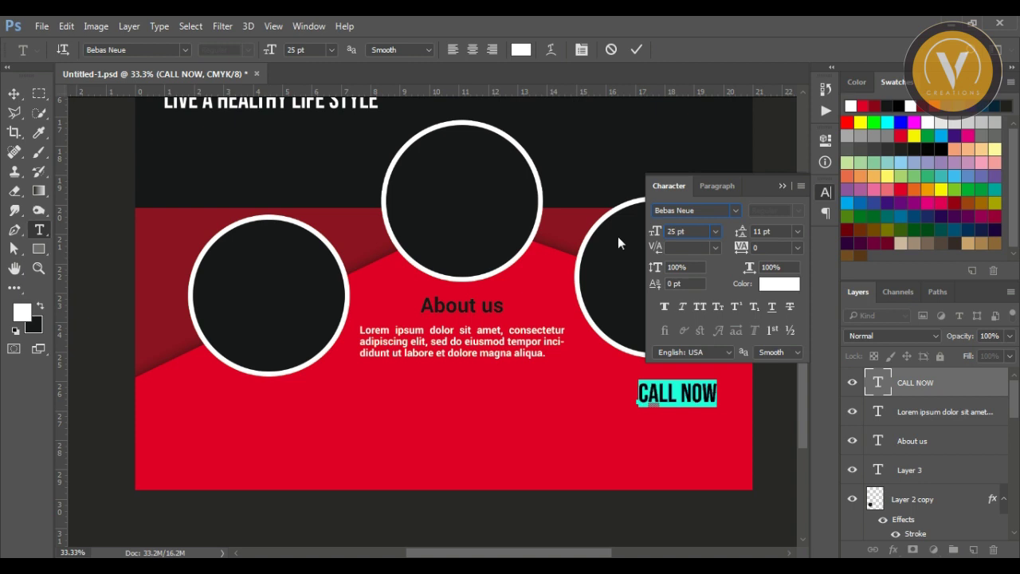
click(676, 398)
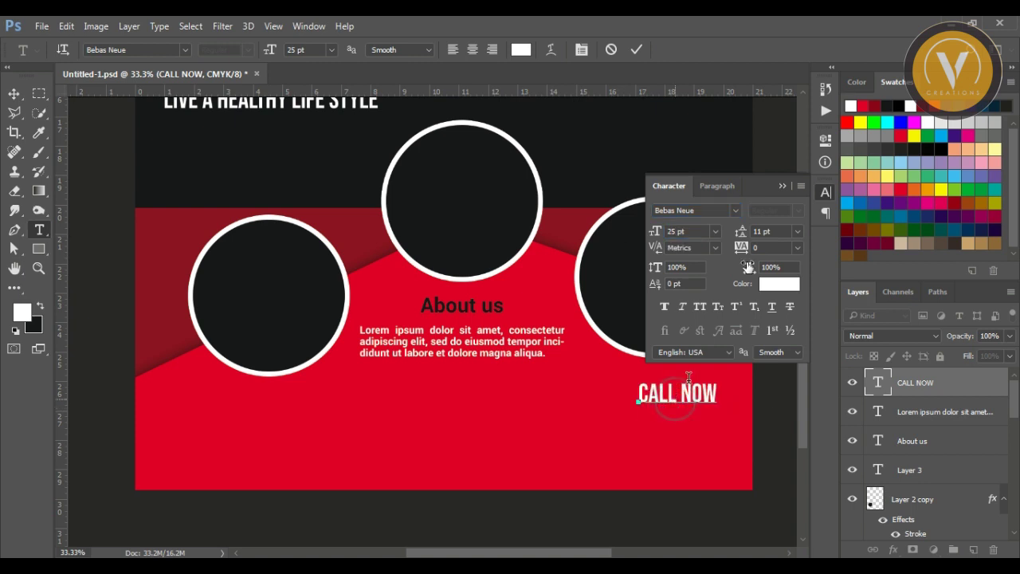
Commit CALL NOW and move it lower, below the right circle.
click(784, 186)
key(ctrl+Return)
key(v)
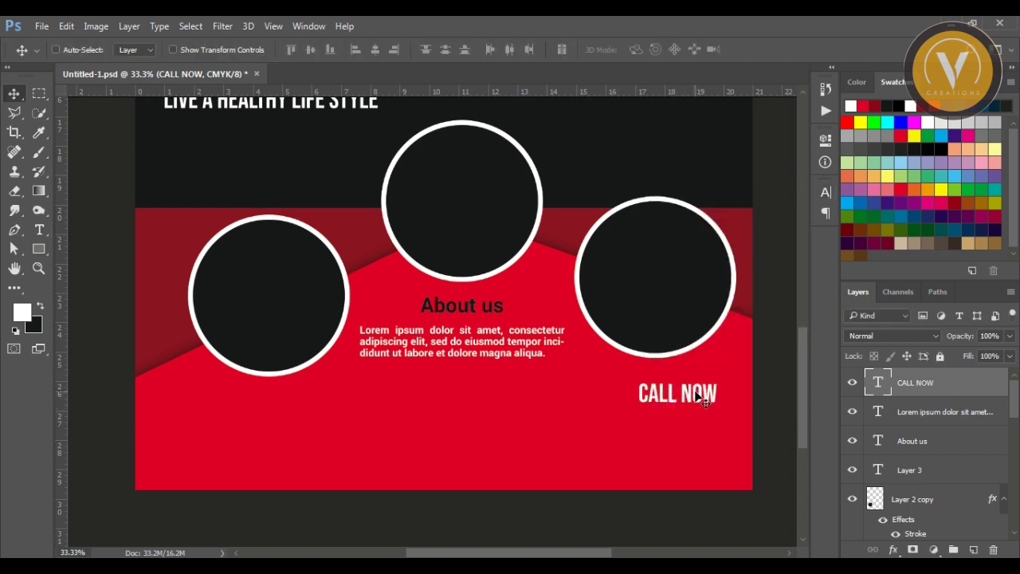
drag(682, 403, 664, 429)
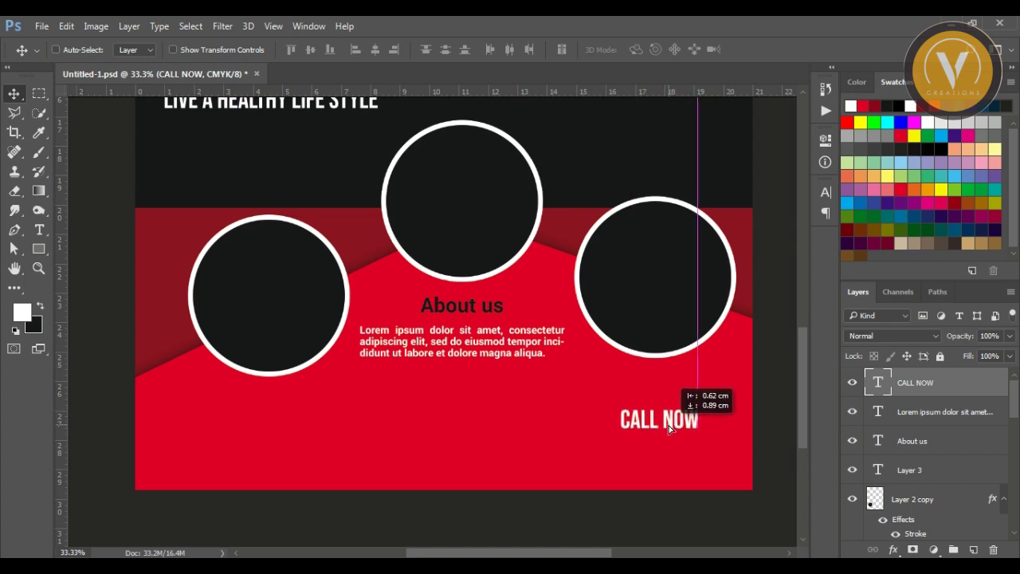
Draw a black rounded rectangle (625 x 157 px, 10 px corners) beneath CALL NOW.
click(38, 248)
click(78, 263)
drag(598, 443, 739, 480)
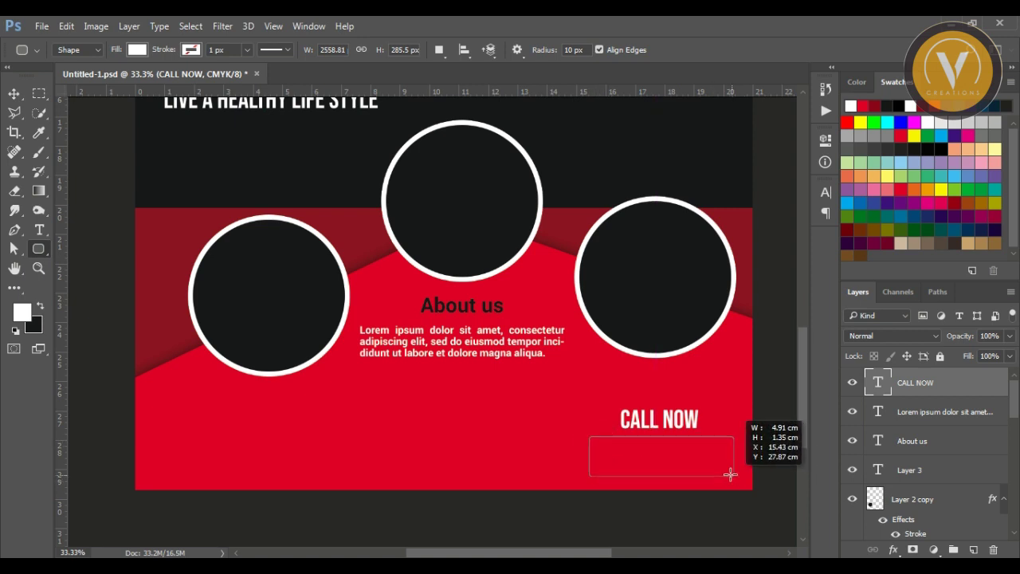
drag(740, 480, 735, 474)
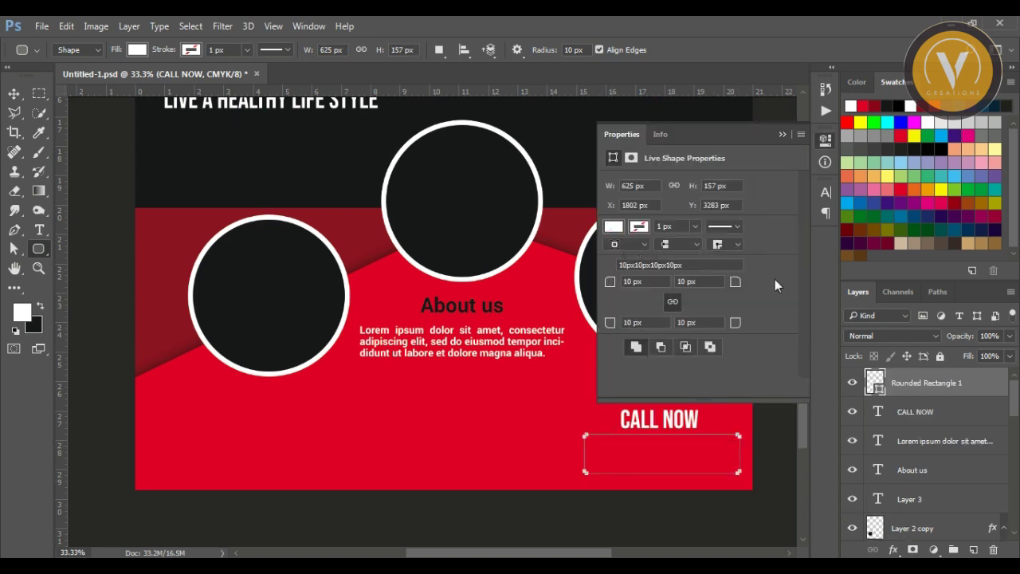
click(779, 137)
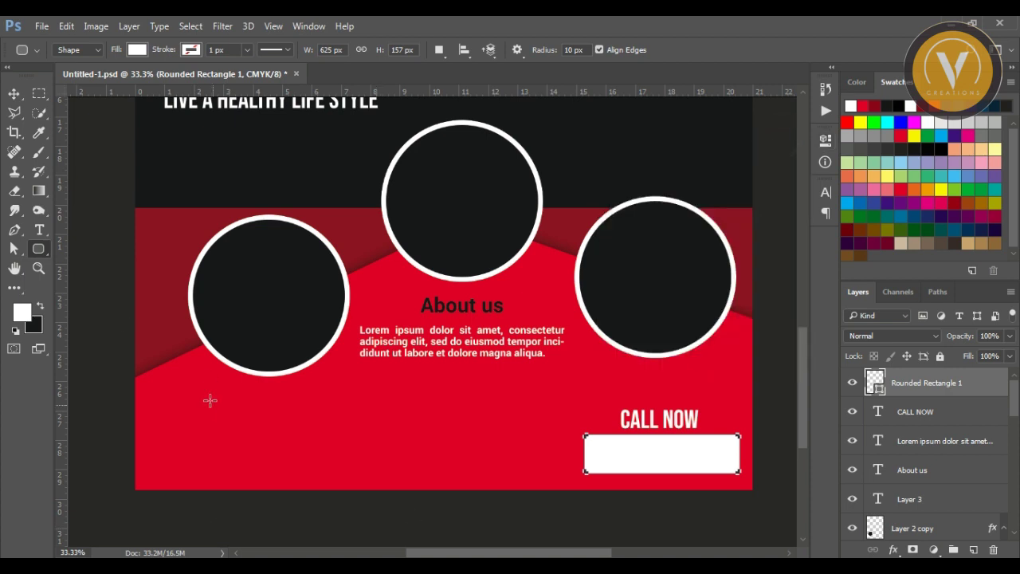
key(ctrl+BackSpace)
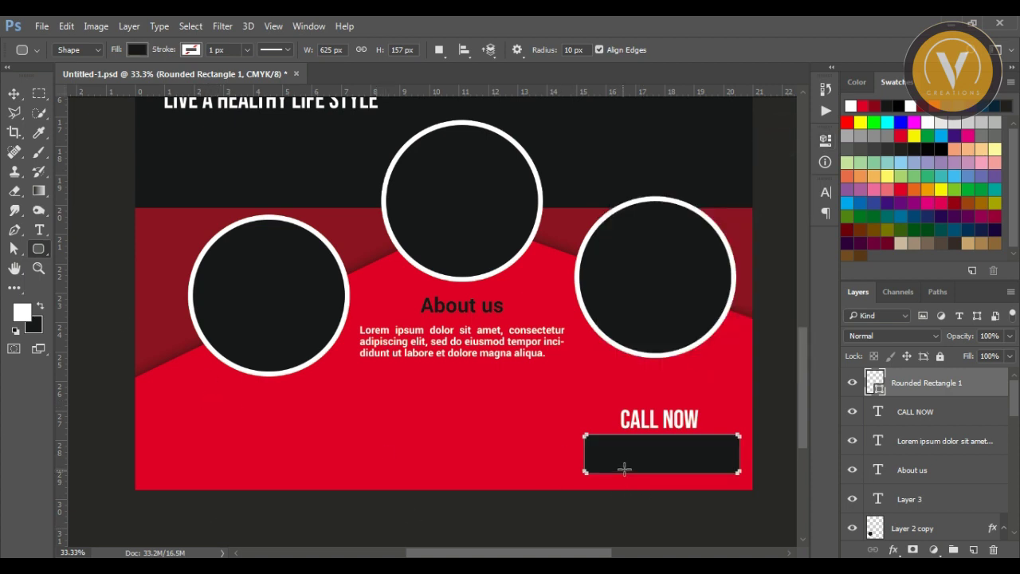
Type a placeholder phone number and move it into the black box.
key(v)
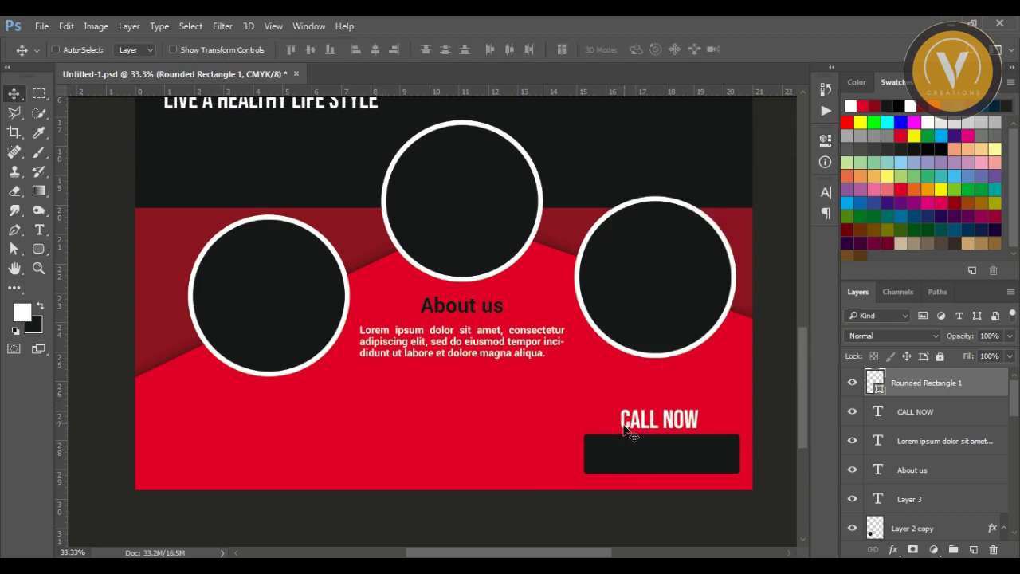
key(t)
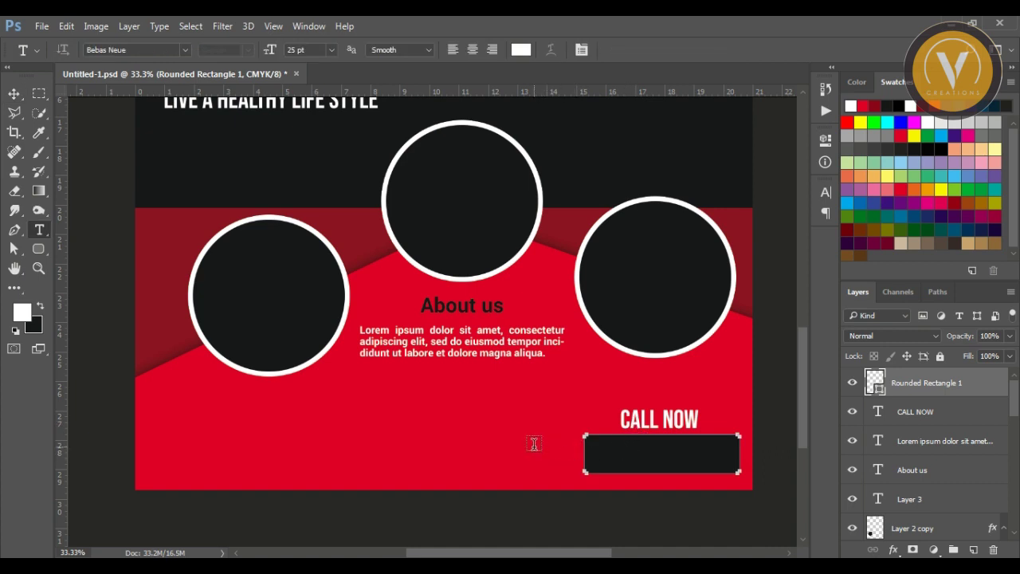
click(534, 444)
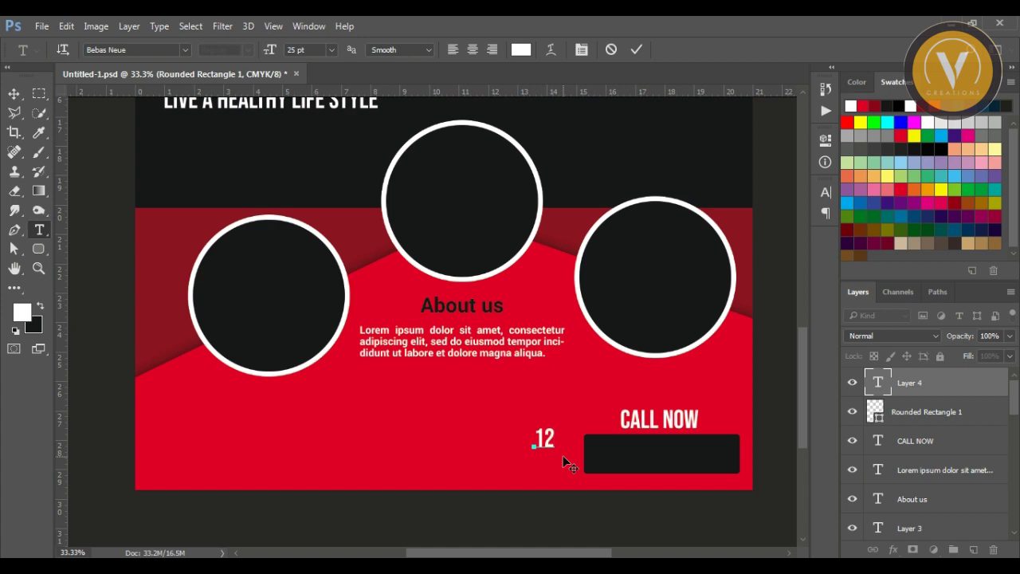
text(1234)
text(5678)
key(ctrl+Return)
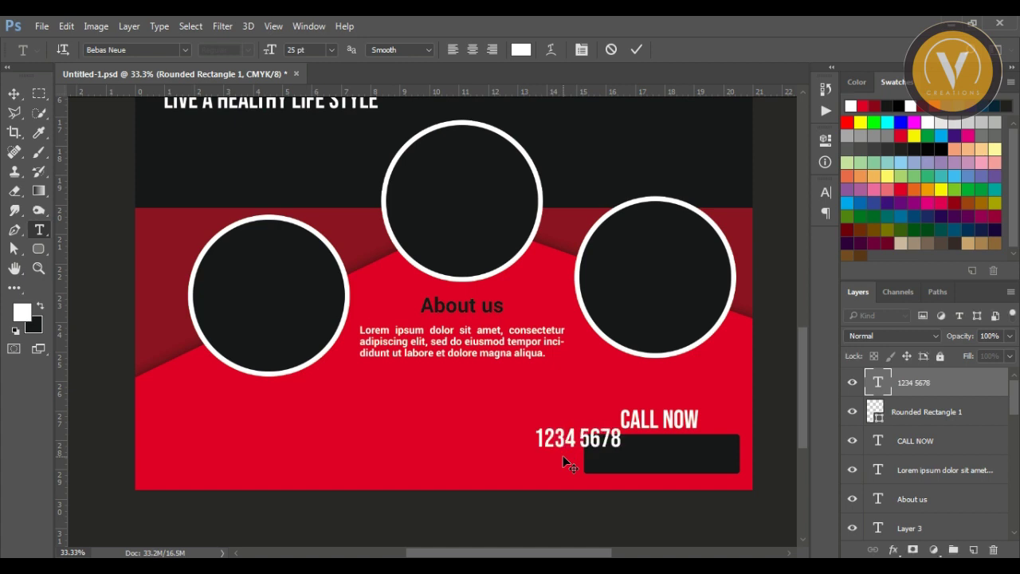
key(v)
mouse_move(575, 448)
mouse_down()
mouse_move(652, 448)
mouse_move(624, 452)
mouse_up()
Finish editing the phone number and centre it inside the black box.
key(t)
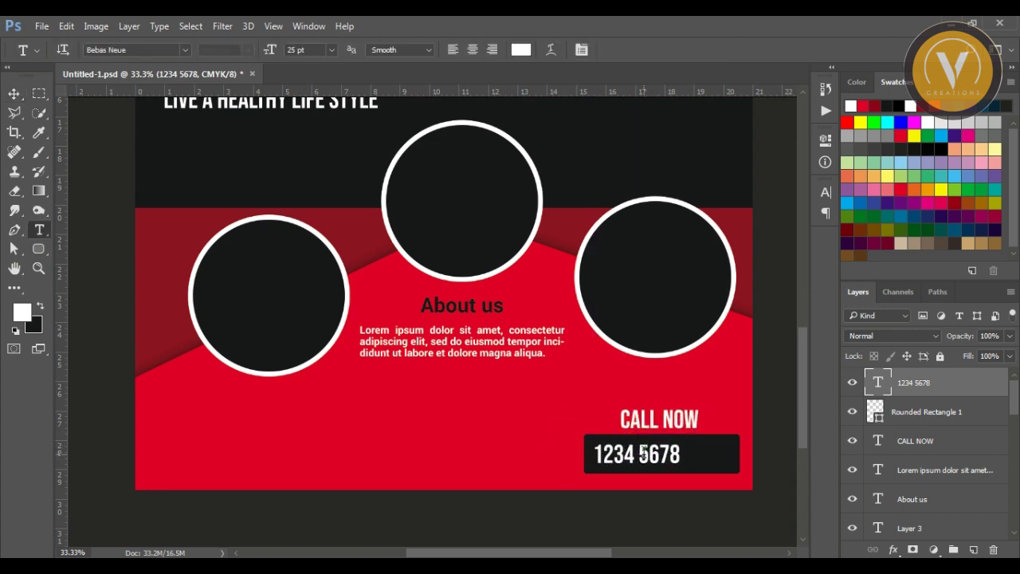
click(648, 453)
key(End)
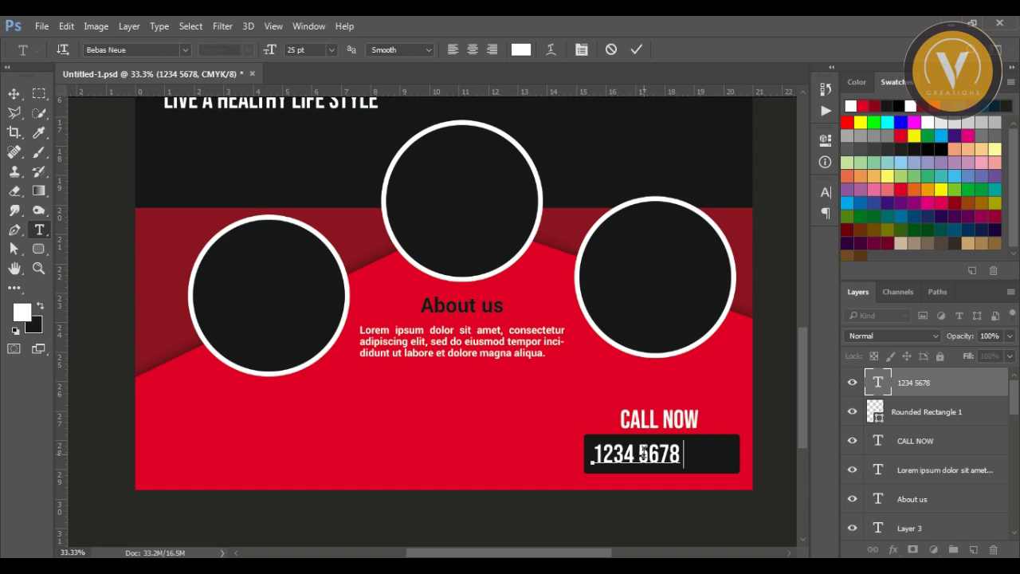
text(9)
key(ctrl+Return)
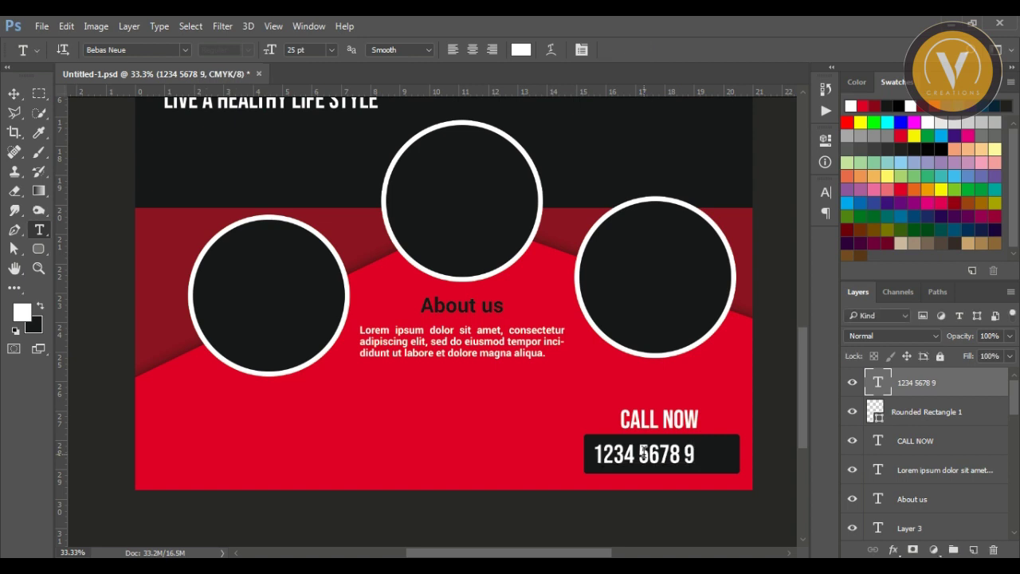
key(v)
drag(654, 453, 665, 452)
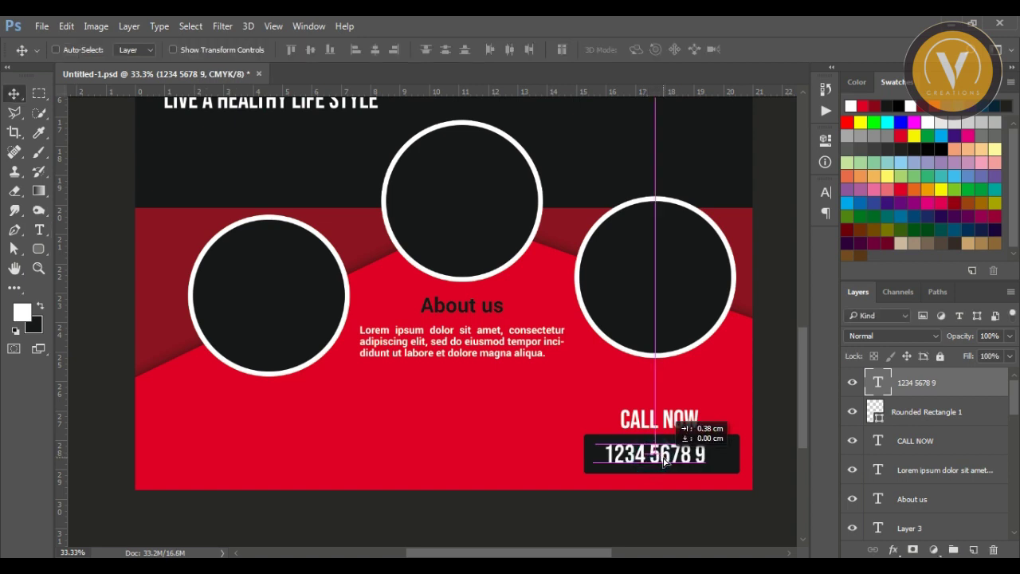
drag(516, 435, 503, 411)
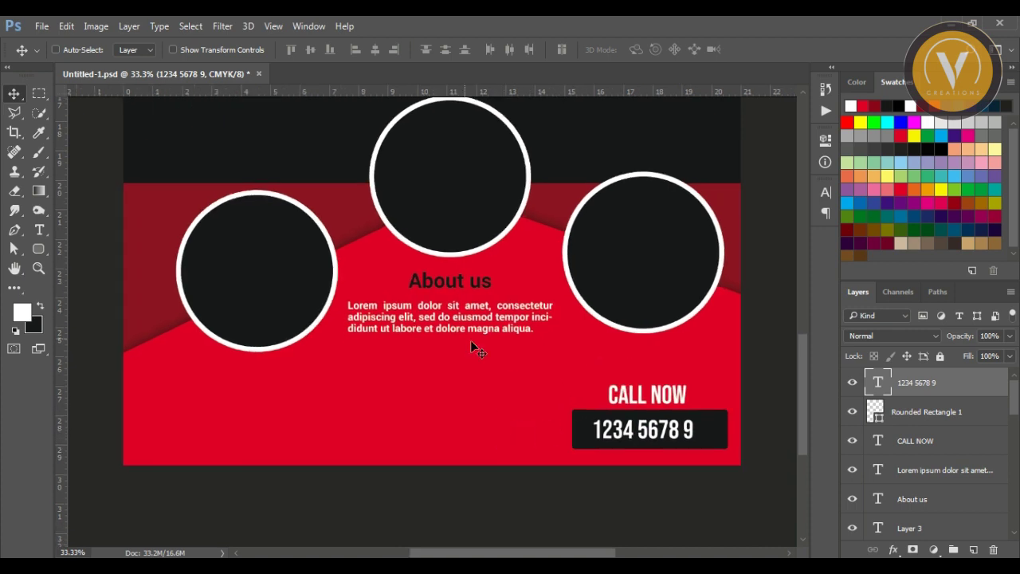
drag(471, 344, 476, 331)
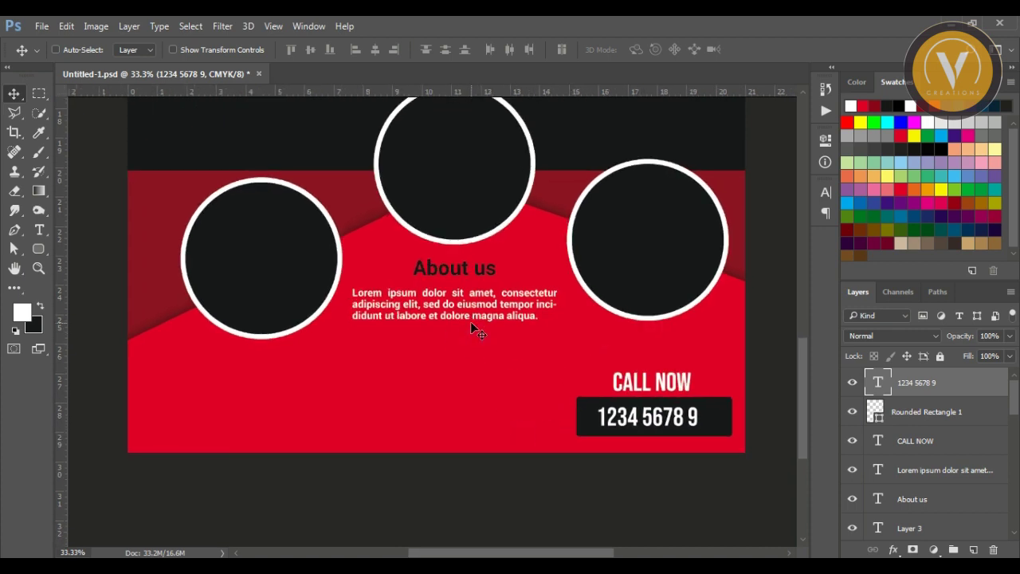
key(t)
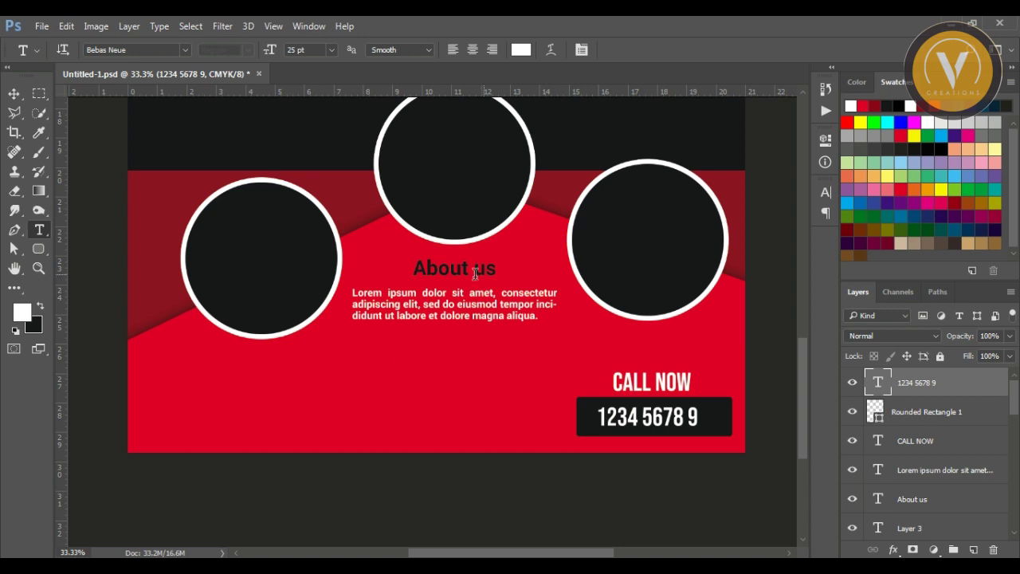
Start a new text line and set its font to Roboto Medium.
click(378, 372)
text(A)
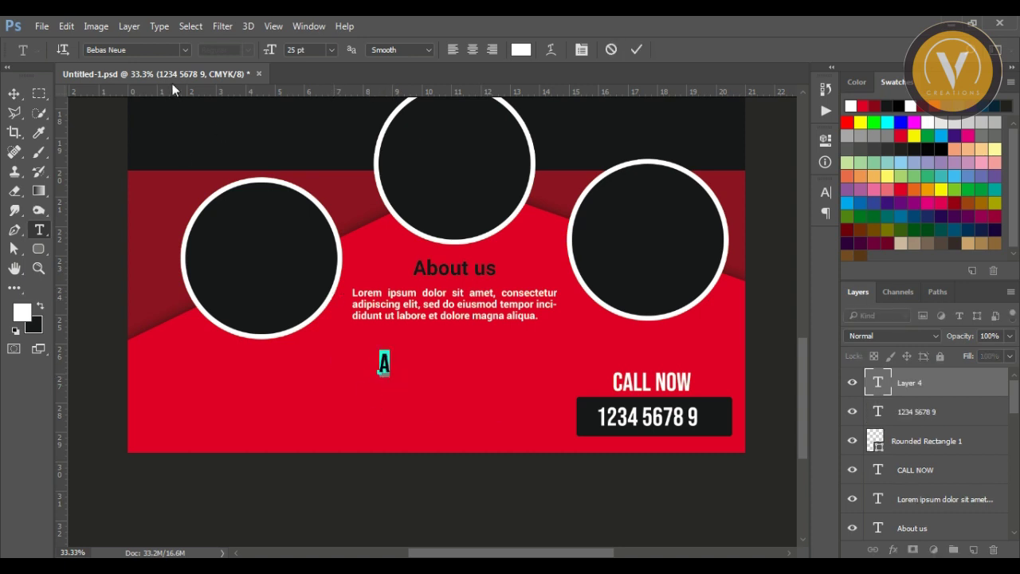
click(146, 50)
text(rob)
click(152, 97)
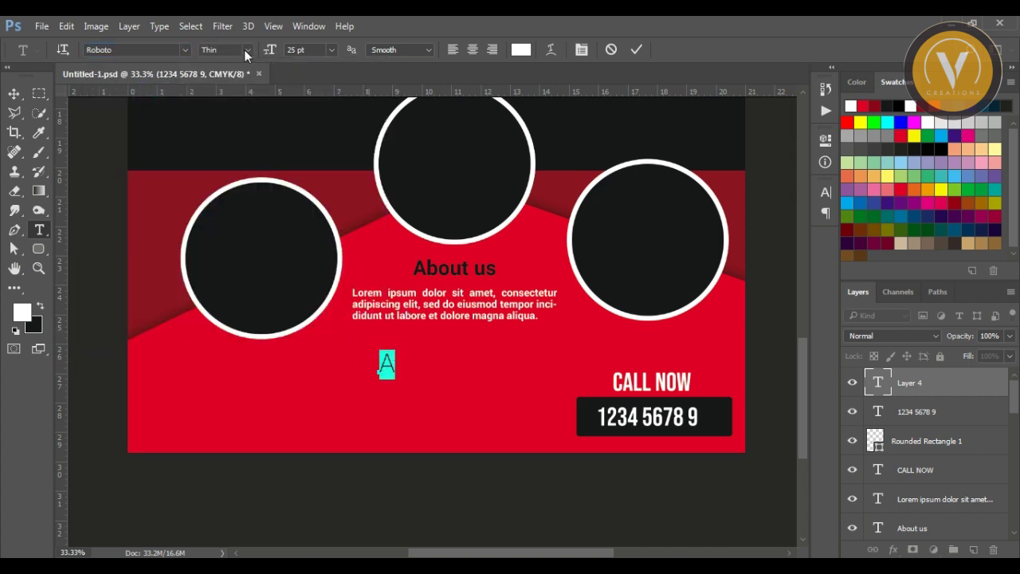
click(244, 50)
click(238, 140)
click(392, 364)
text(www.)
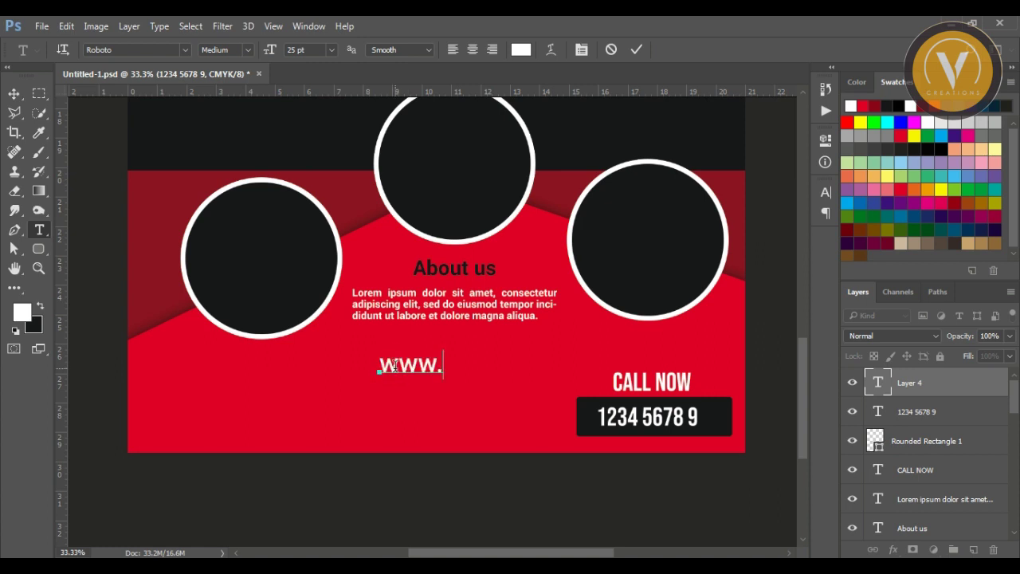
text(gym)
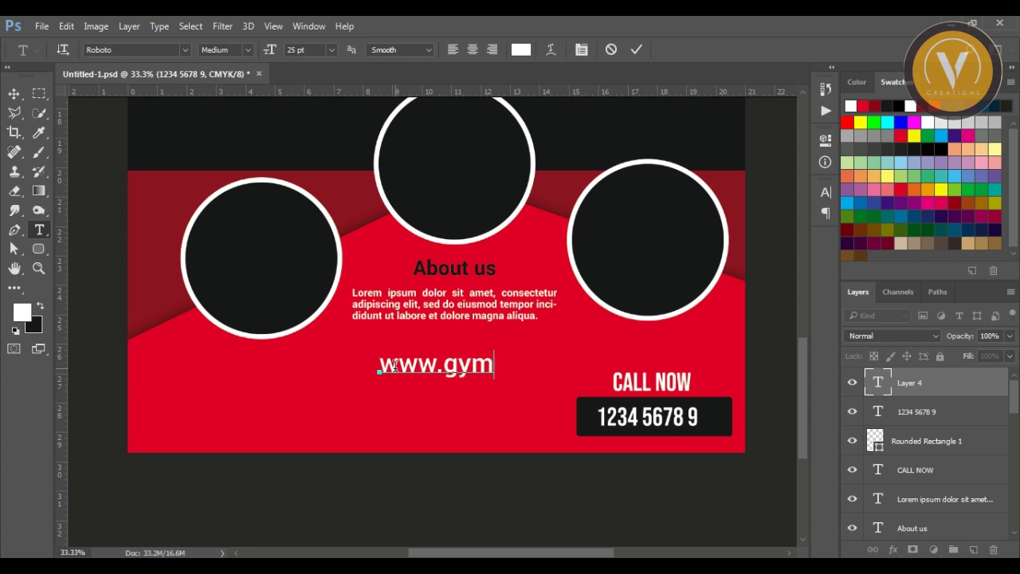
text(site.com)
drag(471, 370, 471, 384)
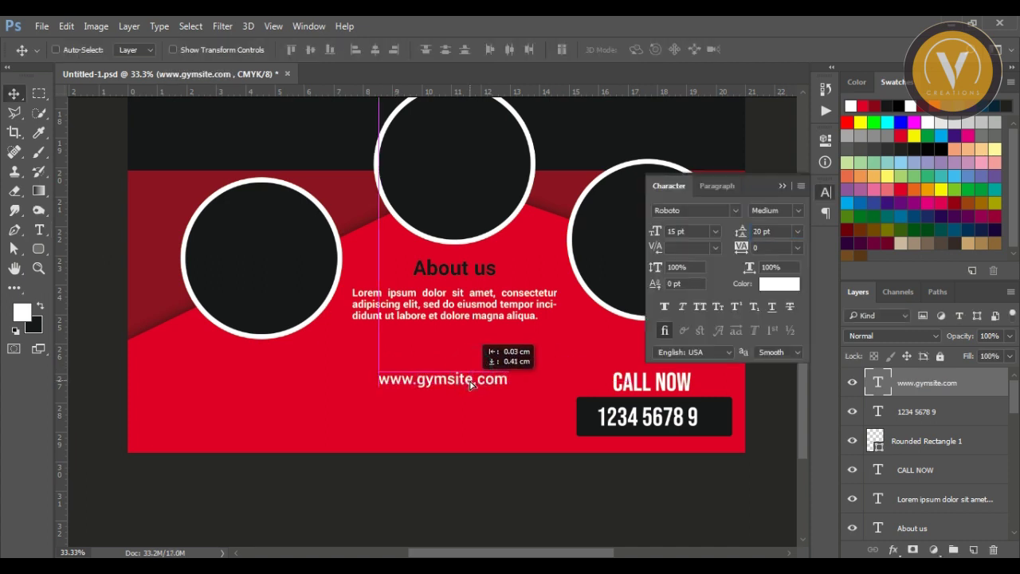
key(t)
click(469, 378)
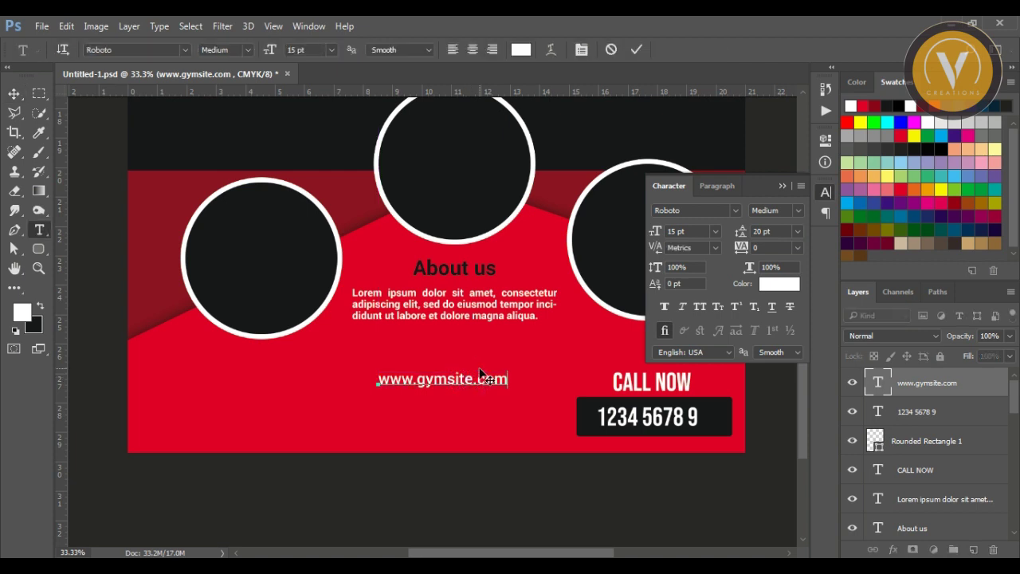
text(email : u)
text(sername@)
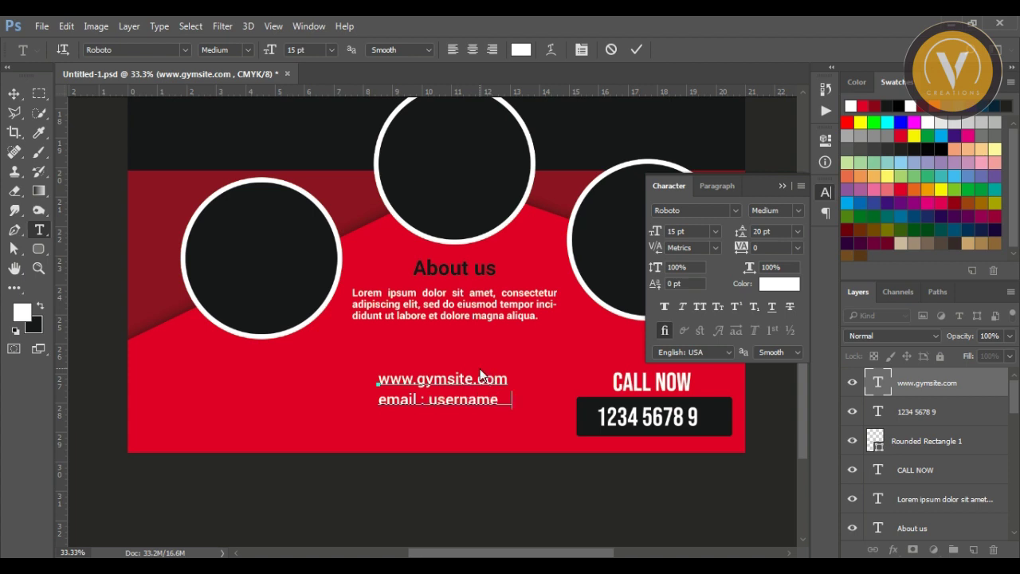
text(gmail.com)
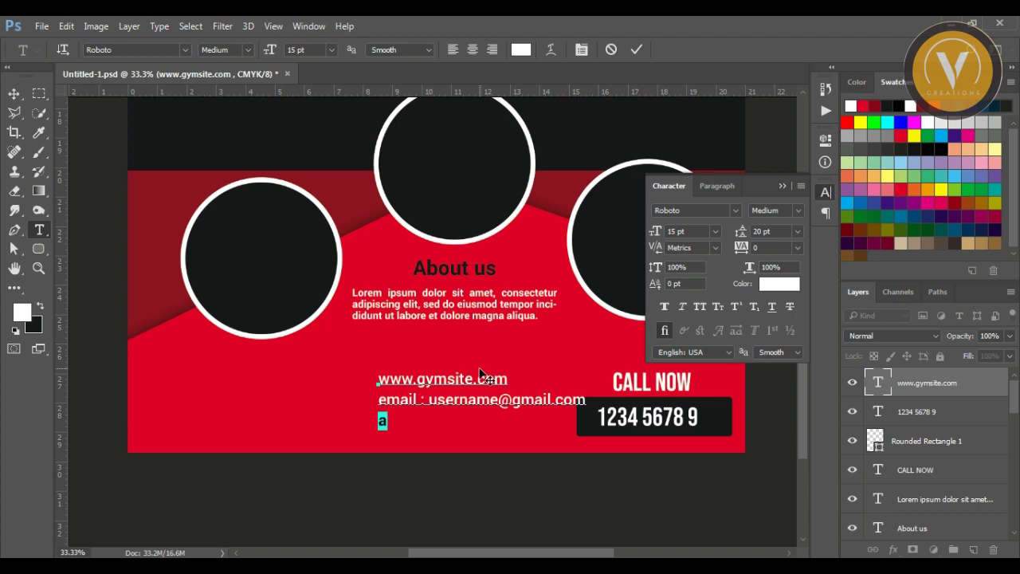
text(dd : 1234,)
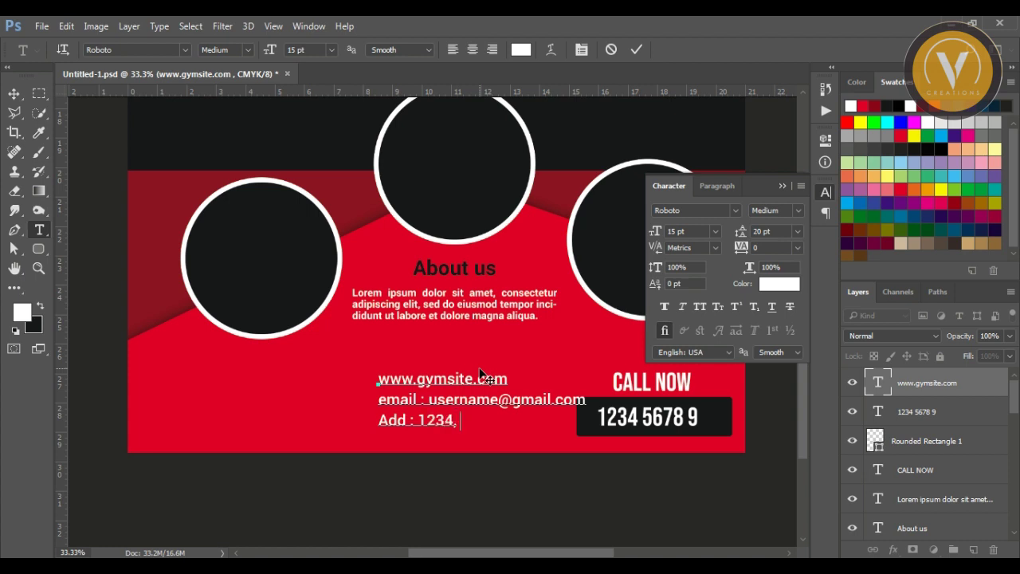
text(Colleg St,)
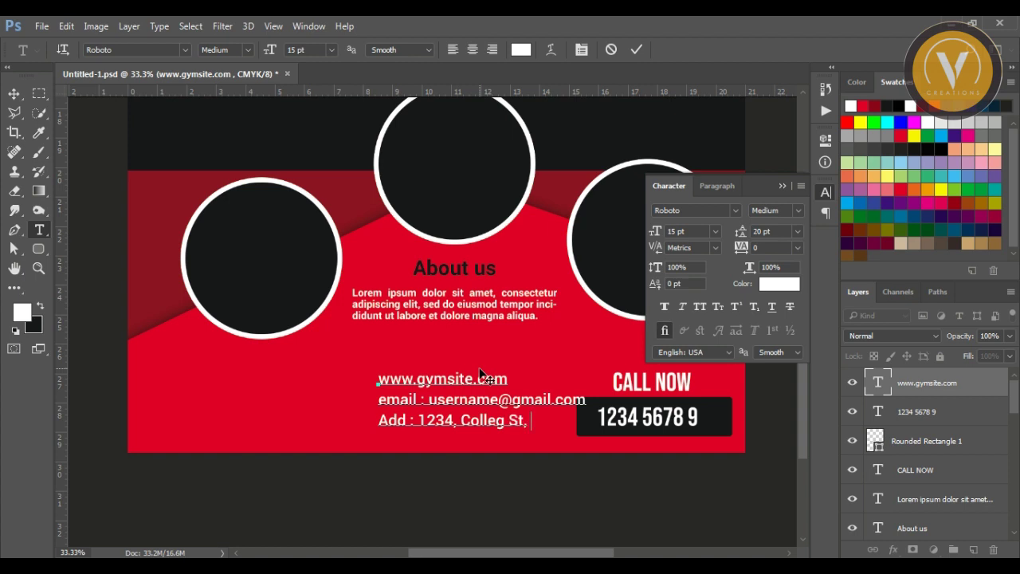
text(ashingt)
key(ctrl+Return)
Move the contact block left, set it to 14 pt, and save the flyer.
key(v)
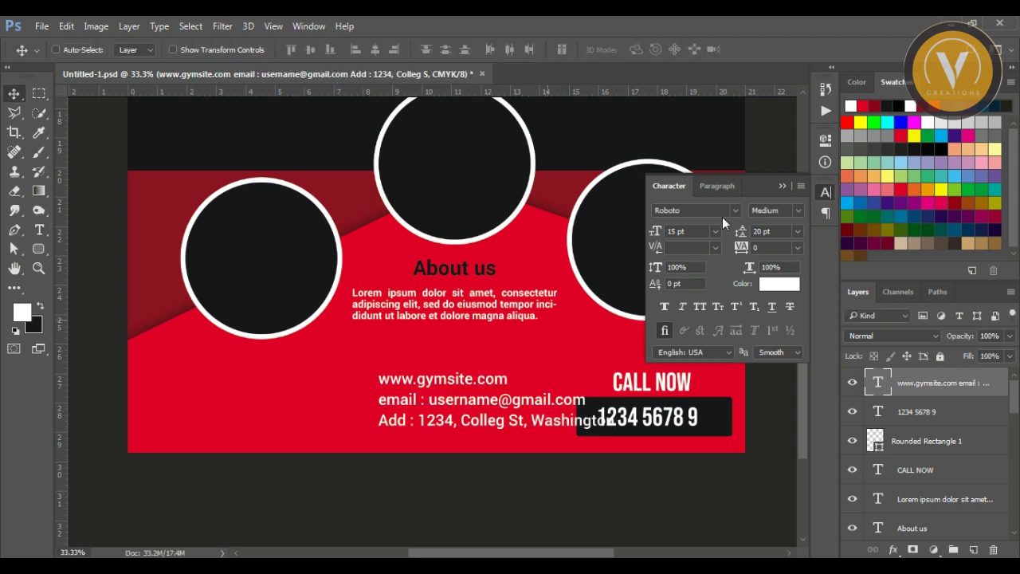
drag(488, 401, 450, 404)
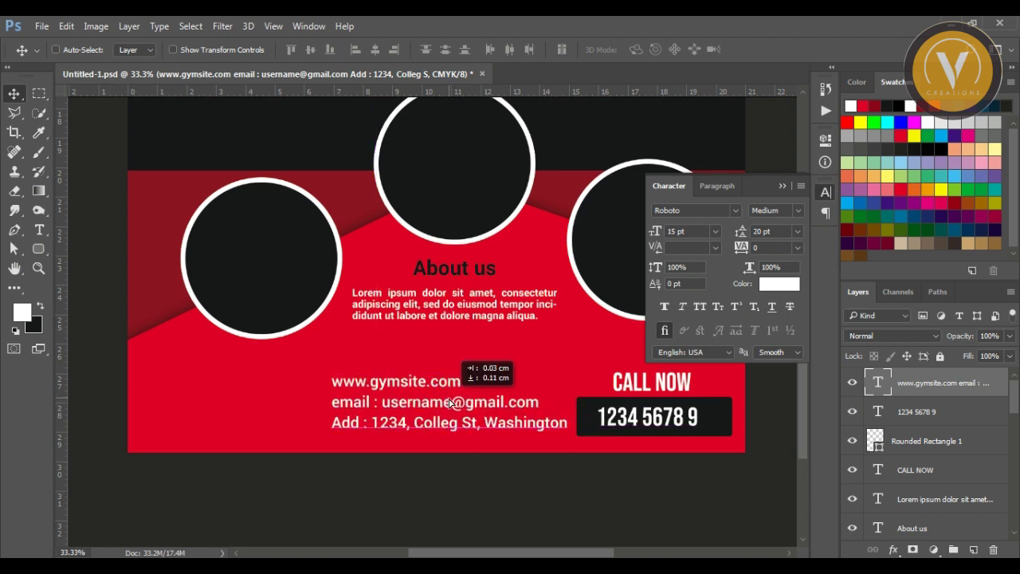
click(704, 235)
text(14)
key(Return)
drag(443, 405, 453, 407)
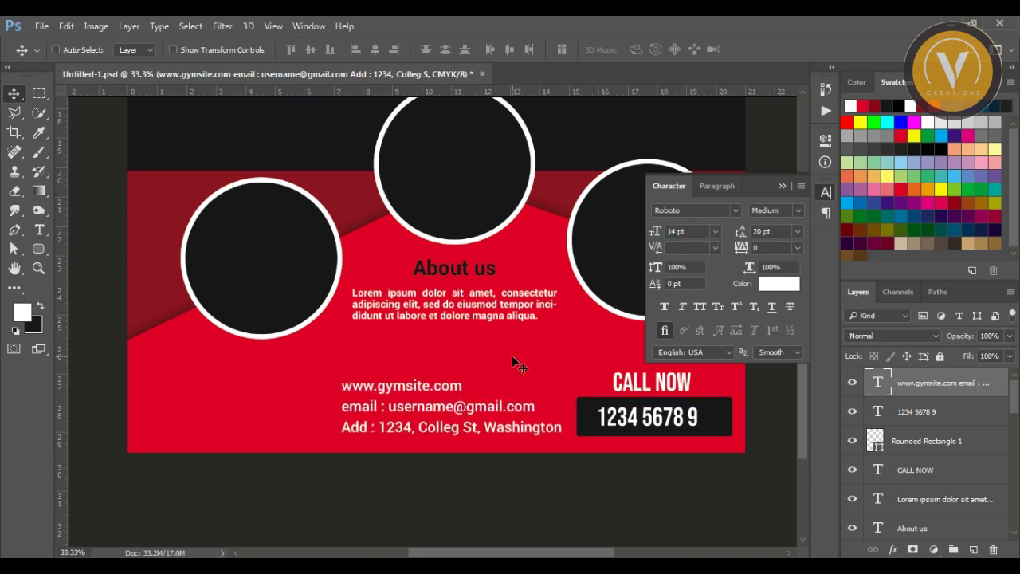
key(ctrl+s)
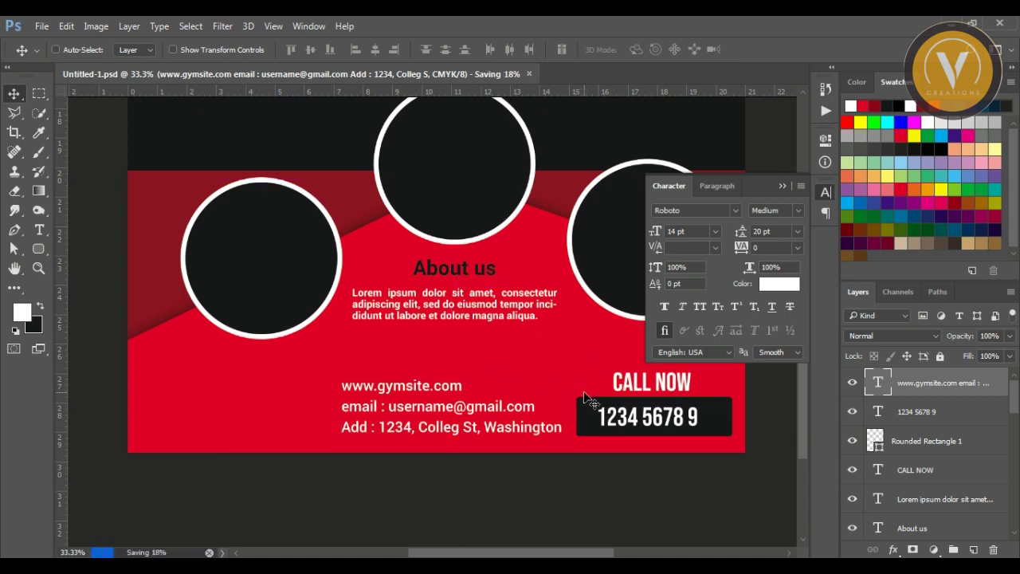
Paste the black social media icons PNG into the flyer at its bottom-left corner.
key(ctrl+o)
click(195, 159)
click(692, 435)
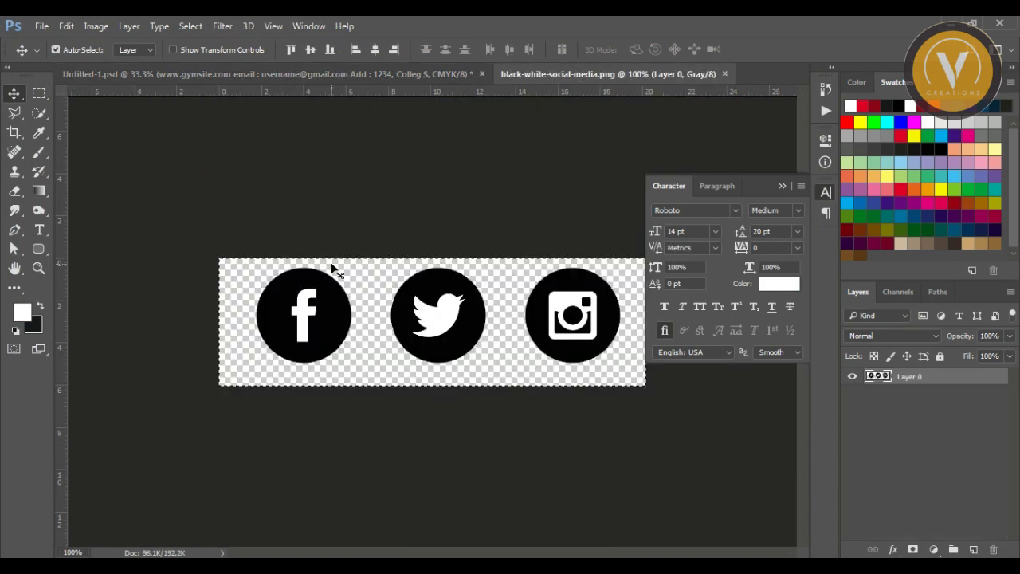
key(ctrl+w)
key(ctrl+v)
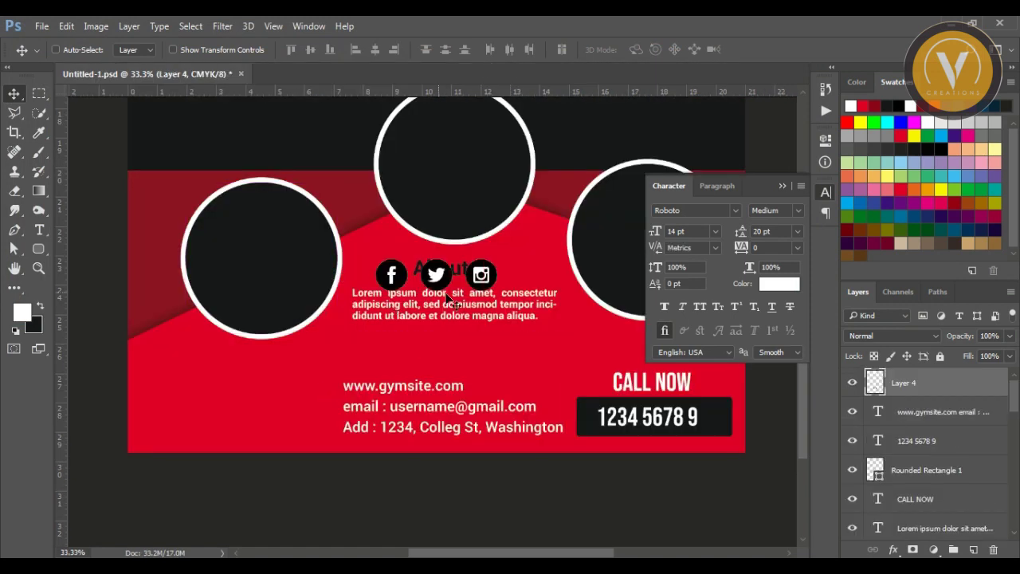
mouse_move(441, 279)
mouse_down()
mouse_move(271, 396)
mouse_move(215, 406)
mouse_up()
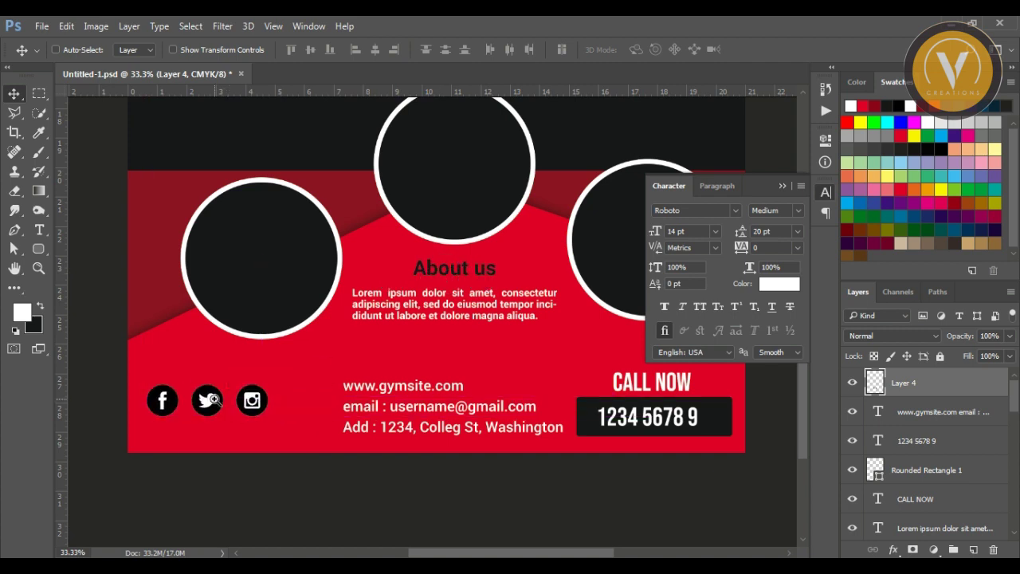
key(ctrl+plus)
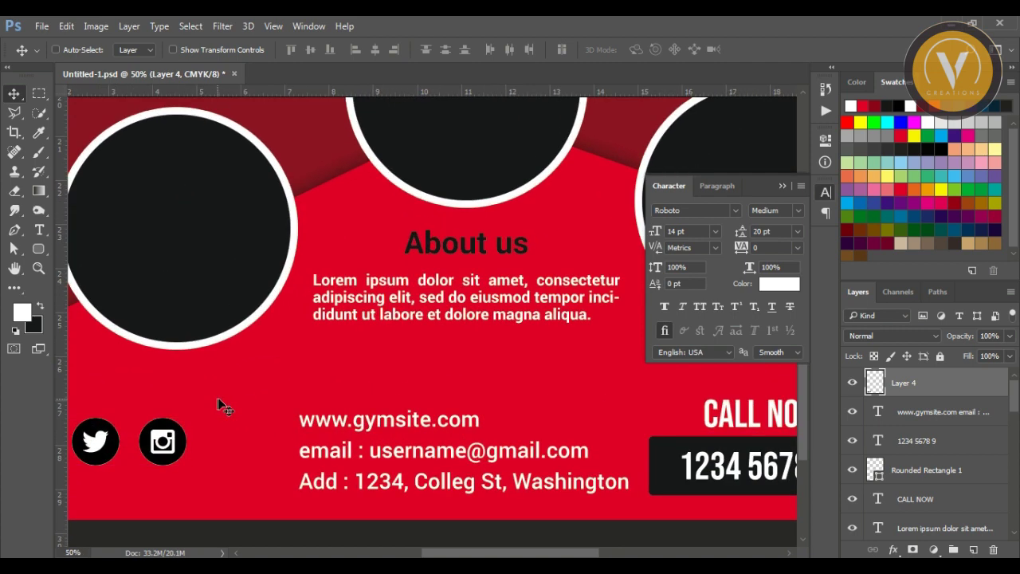
mouse_move(194, 412)
mouse_down()
mouse_move(371, 377)
mouse_move(389, 362)
mouse_up()
key(t)
click(234, 461)
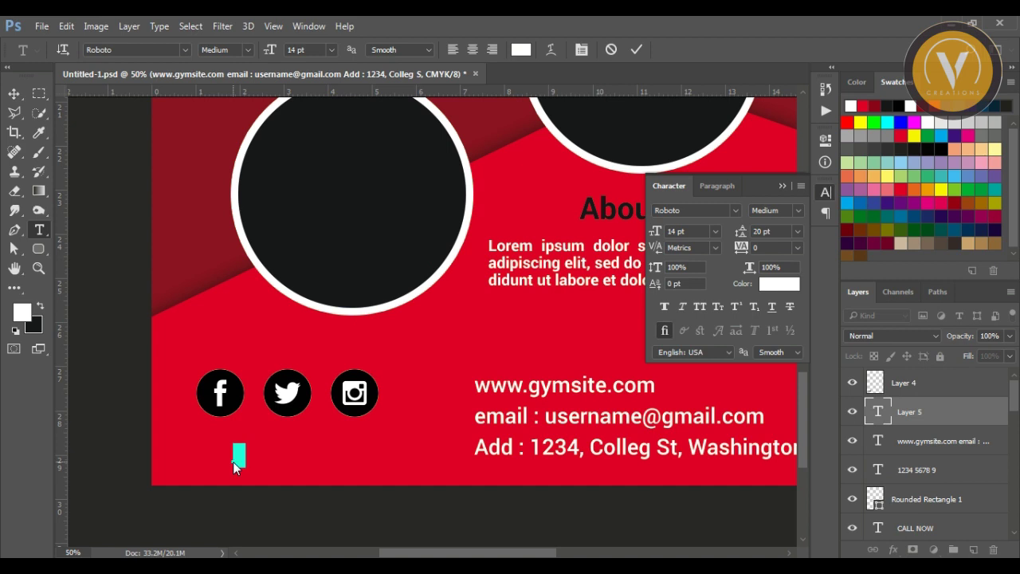
text(@gym)
key(ctrl+Return)
key(v)
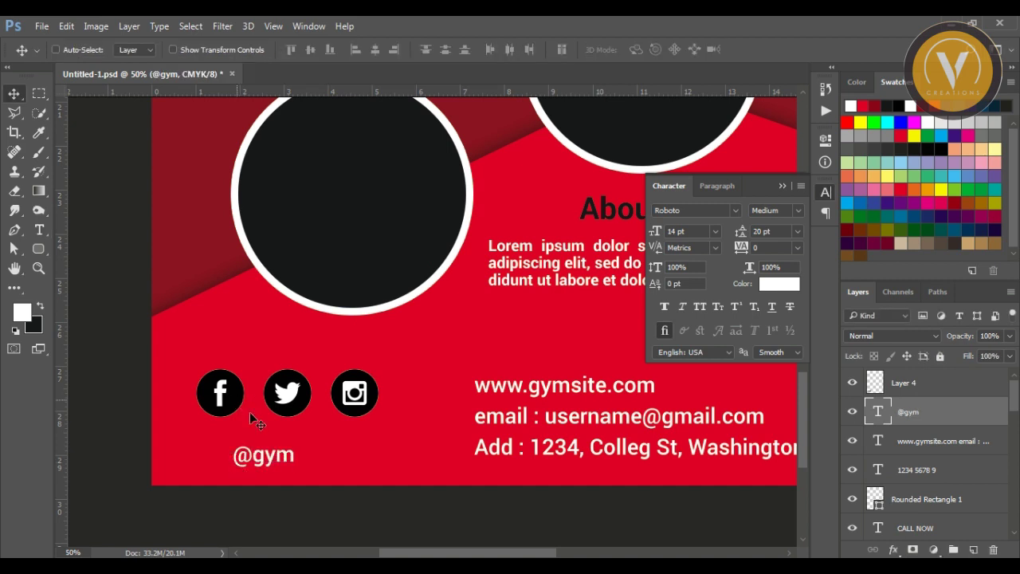
drag(266, 454, 220, 443)
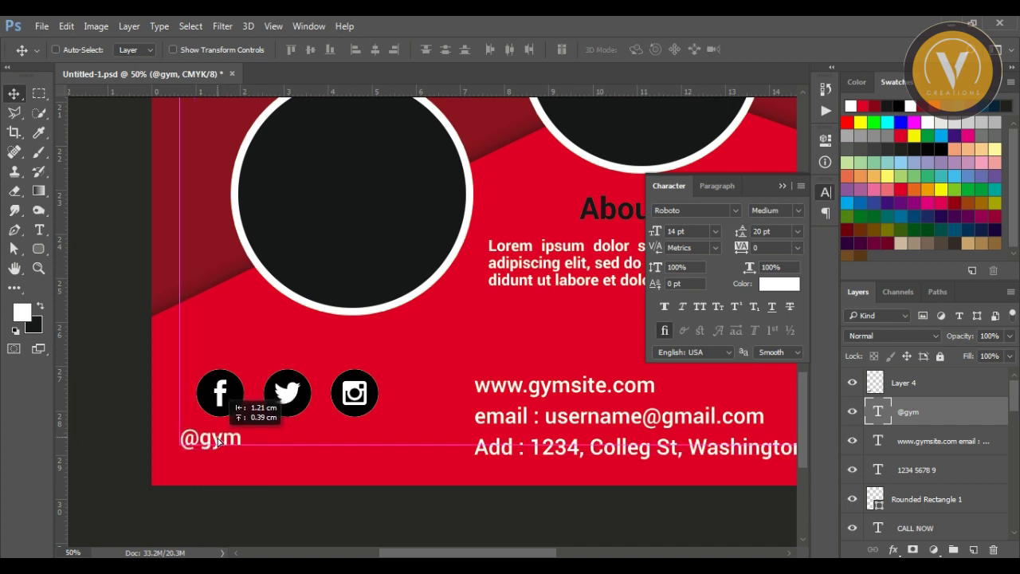
Shrink the social icons layer to about 73% and shift it left and down.
right_click(283, 396)
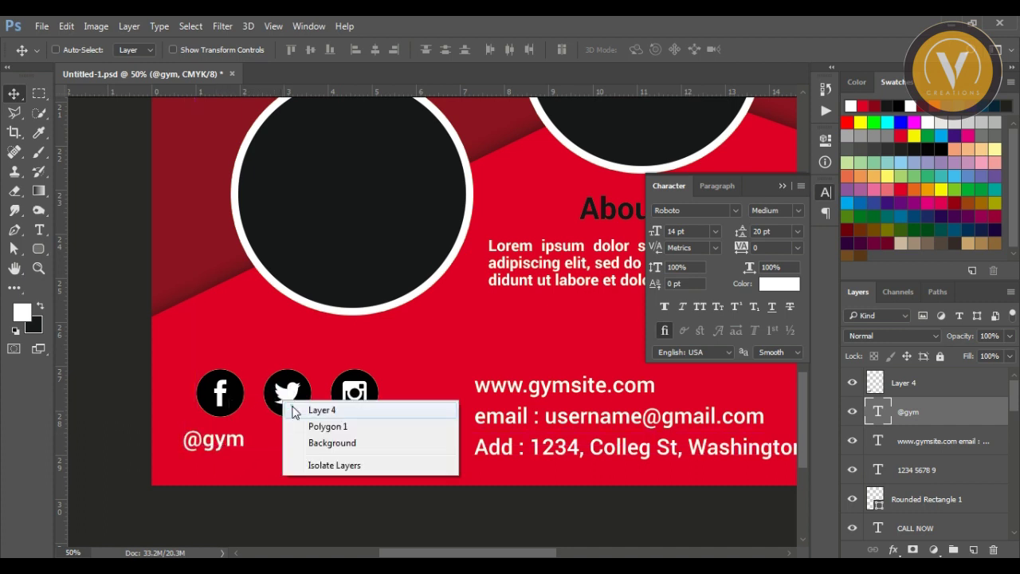
click(307, 409)
key(ctrl+t)
drag(378, 416, 329, 404)
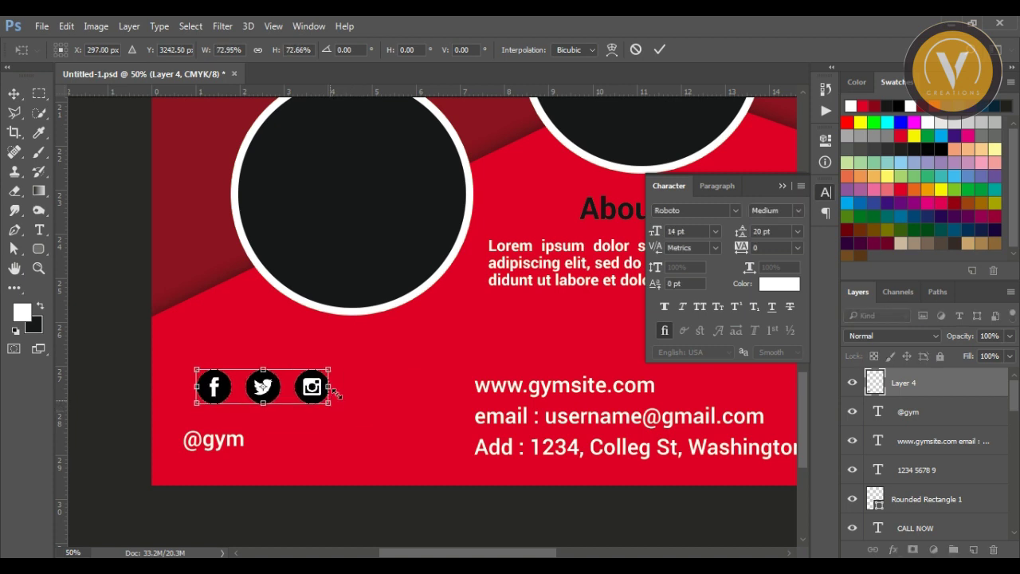
key(Return)
drag(299, 398, 293, 407)
Delete the Twitter and Instagram icons, leaving only the Facebook icon.
key(m)
drag(231, 375, 325, 421)
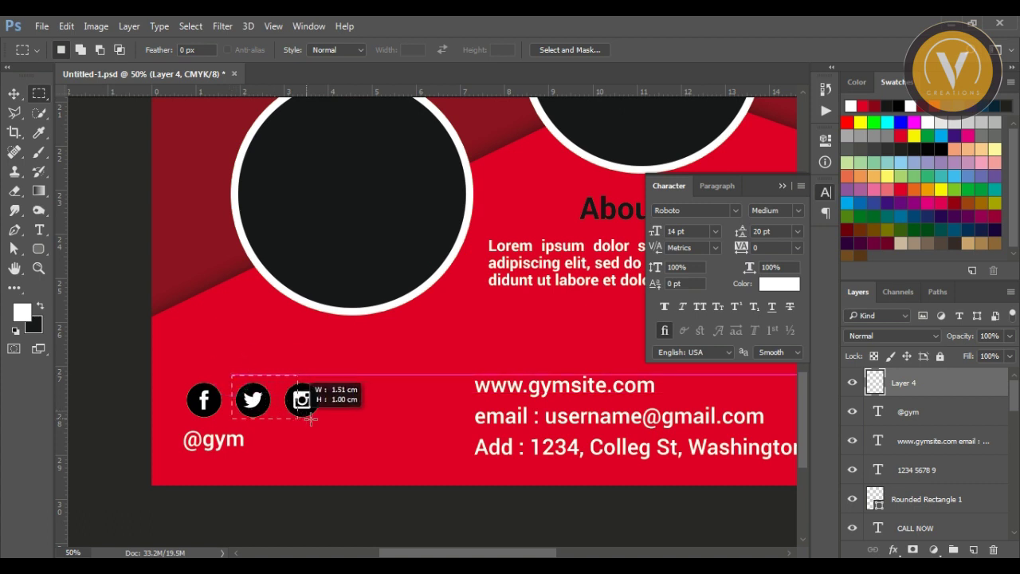
key(ctrl+t)
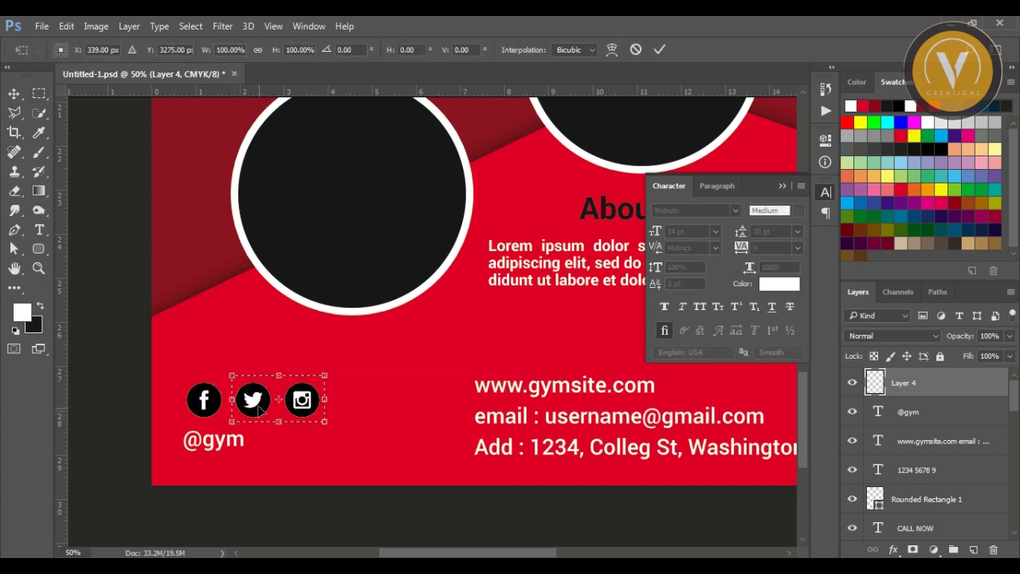
drag(257, 408, 315, 407)
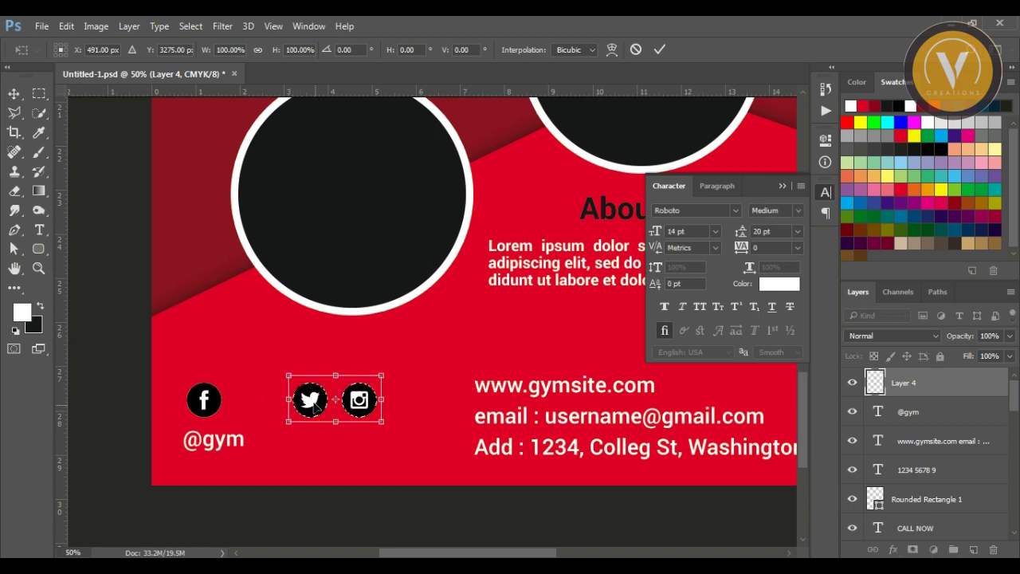
key(Return)
key(Delete)
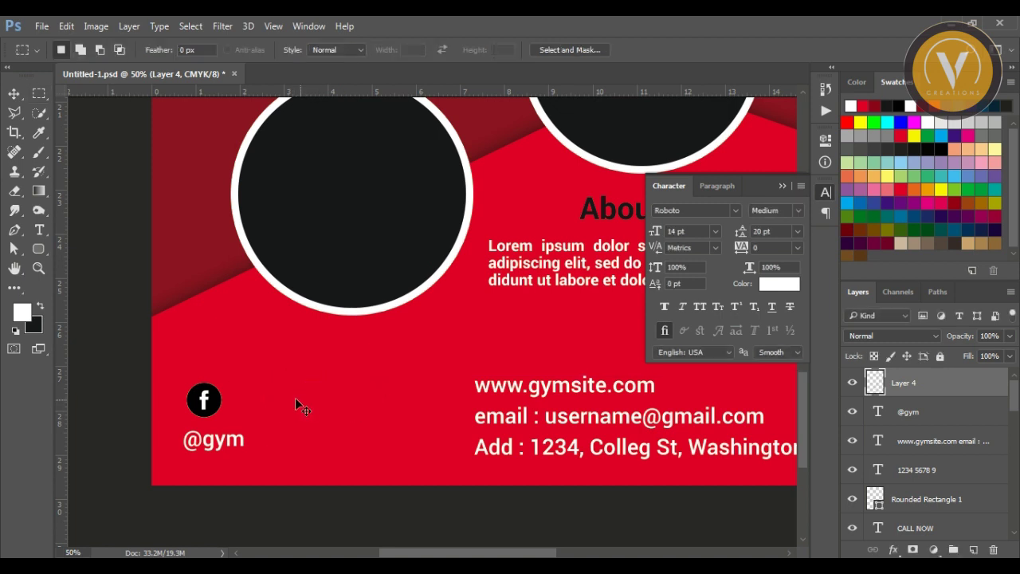
key(v)
mouse_move(213, 408)
mouse_down()
mouse_move(191, 466)
mouse_move(248, 466)
mouse_move(232, 454)
mouse_up()
right_click(203, 441)
click(212, 439)
key(alt+bracketright)
right_click(229, 452)
click(269, 460)
click(688, 232)
text(12)
key(Return)
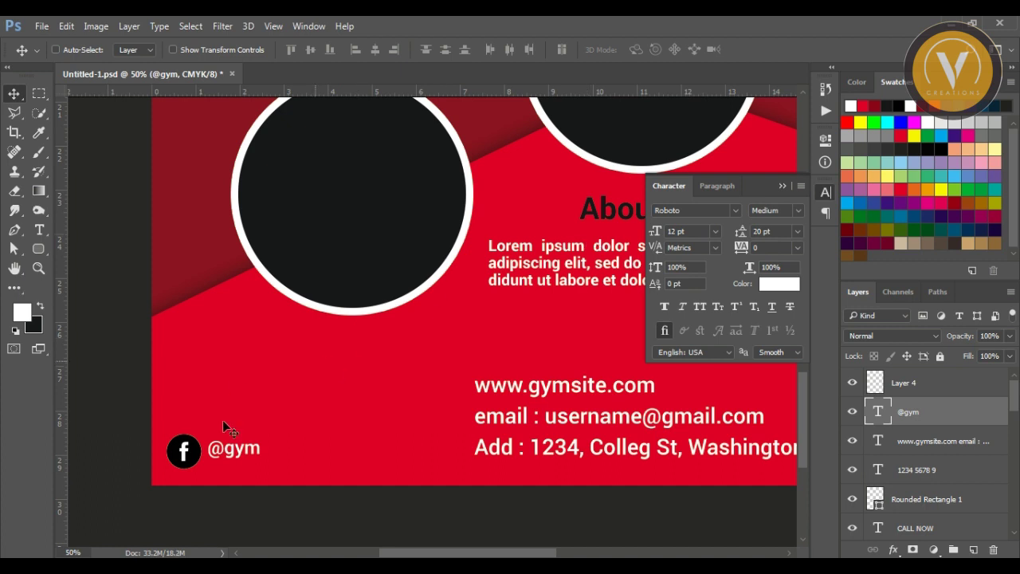
drag(229, 453, 231, 454)
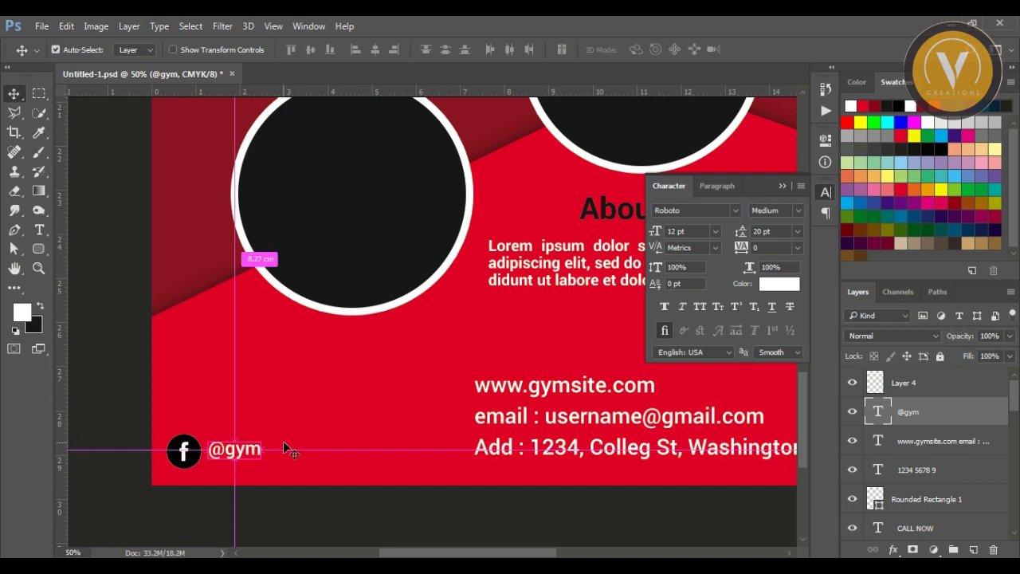
key(ctrl+v)
drag(458, 292, 294, 449)
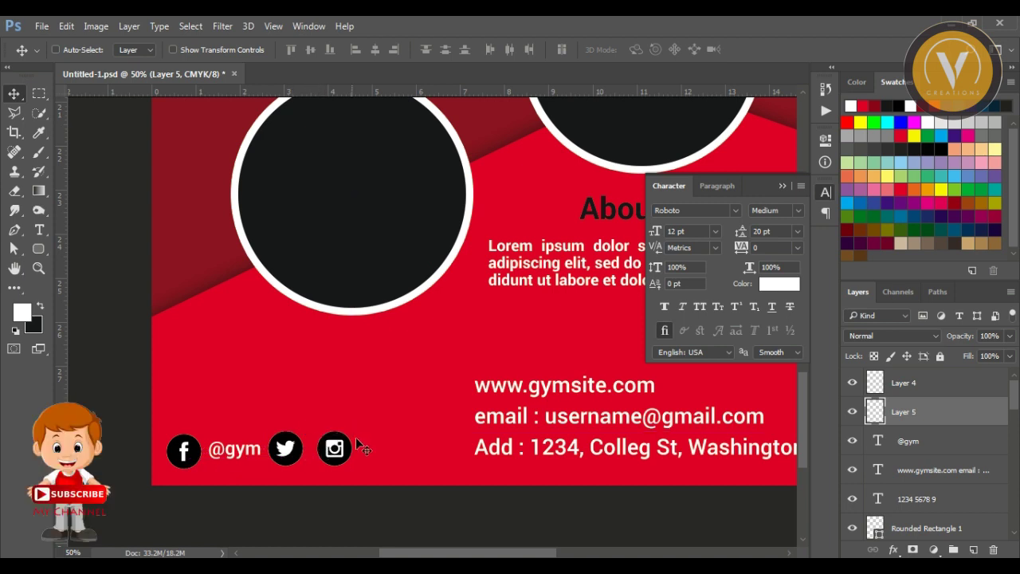
key(m)
drag(316, 412, 362, 468)
key(ctrl+x)
key(v)
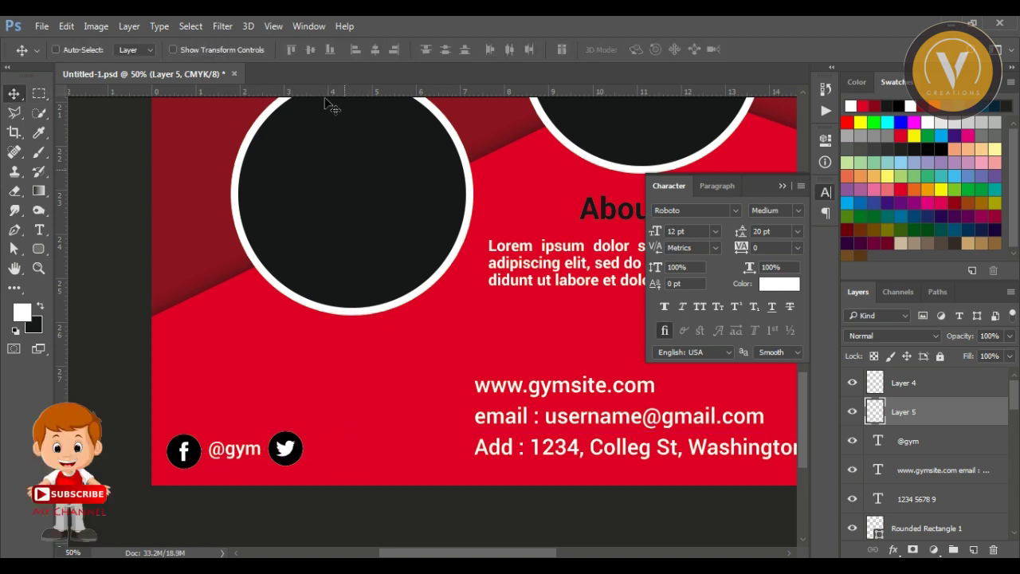
drag(324, 93, 343, 430)
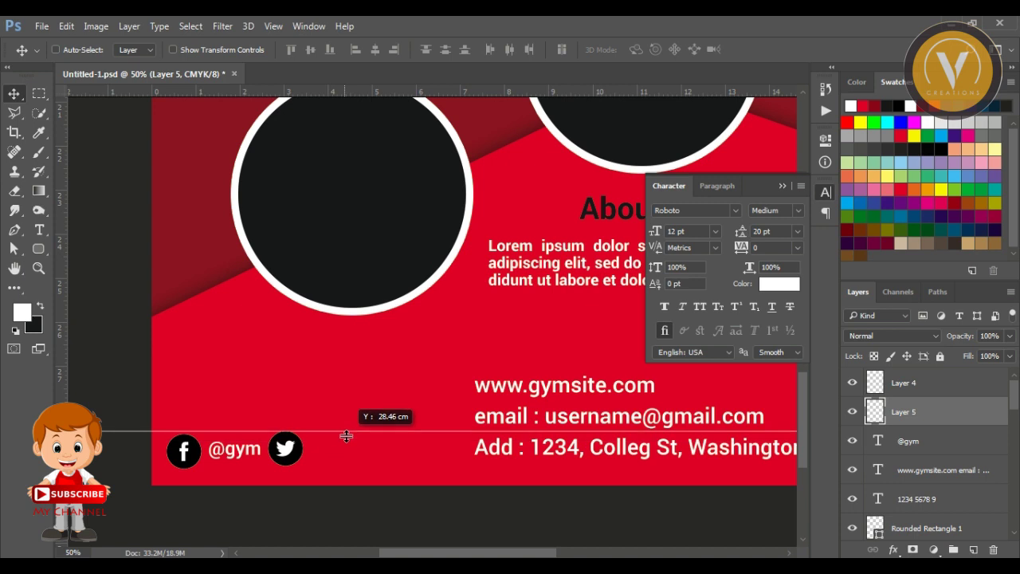
right_click(288, 450)
click(319, 454)
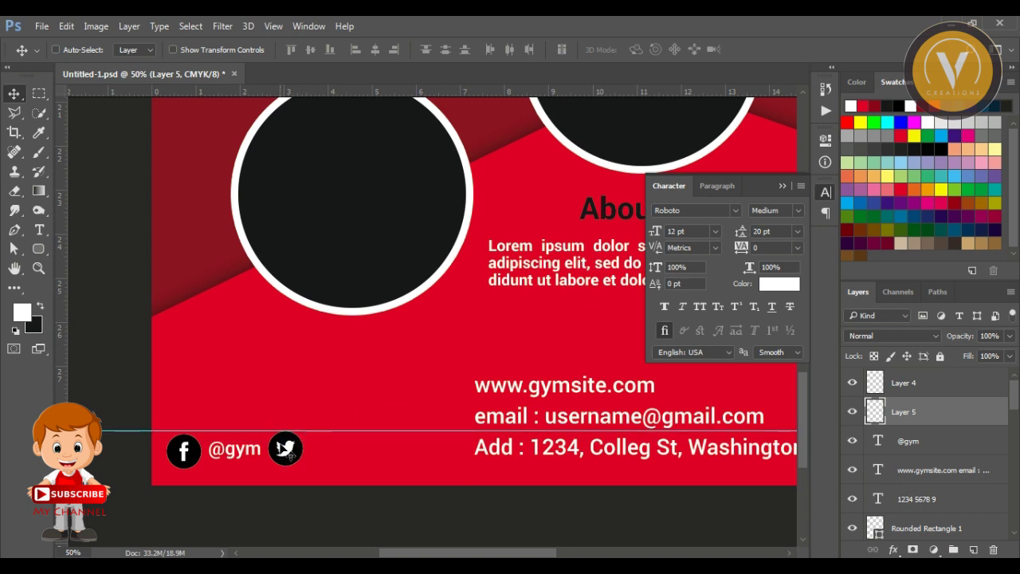
right_click(234, 451)
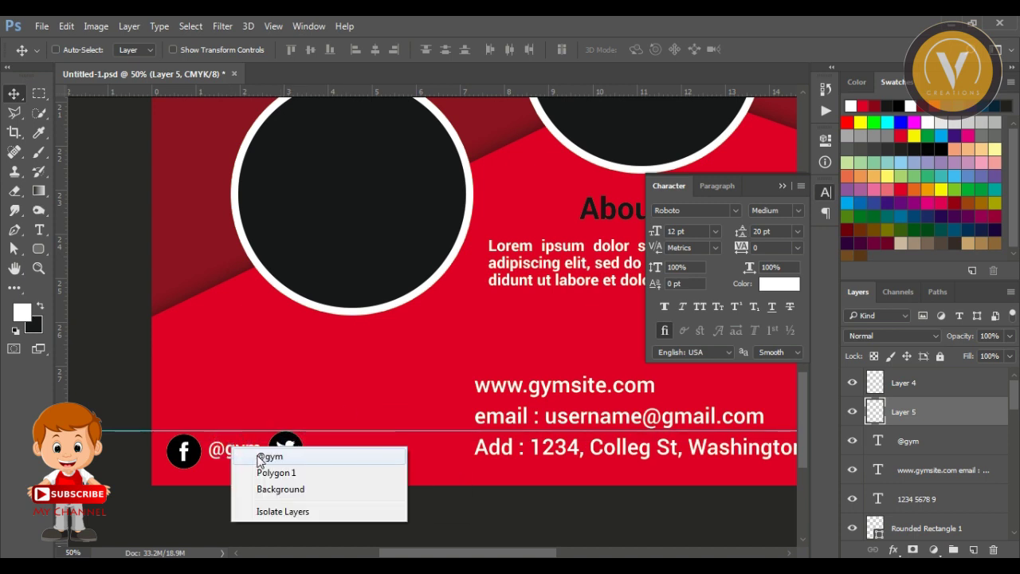
click(251, 458)
drag(240, 451, 348, 460)
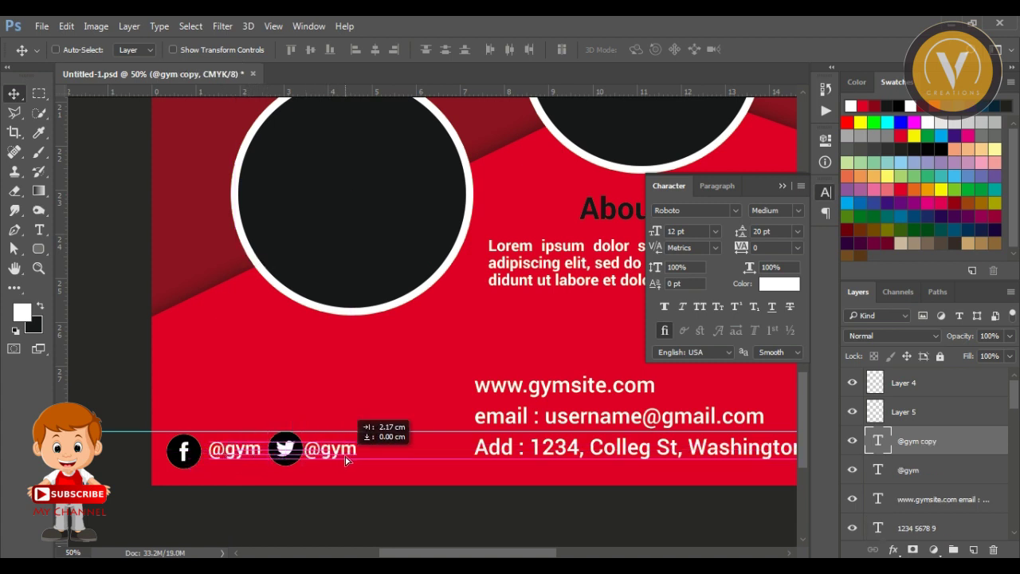
key(ctrl+v)
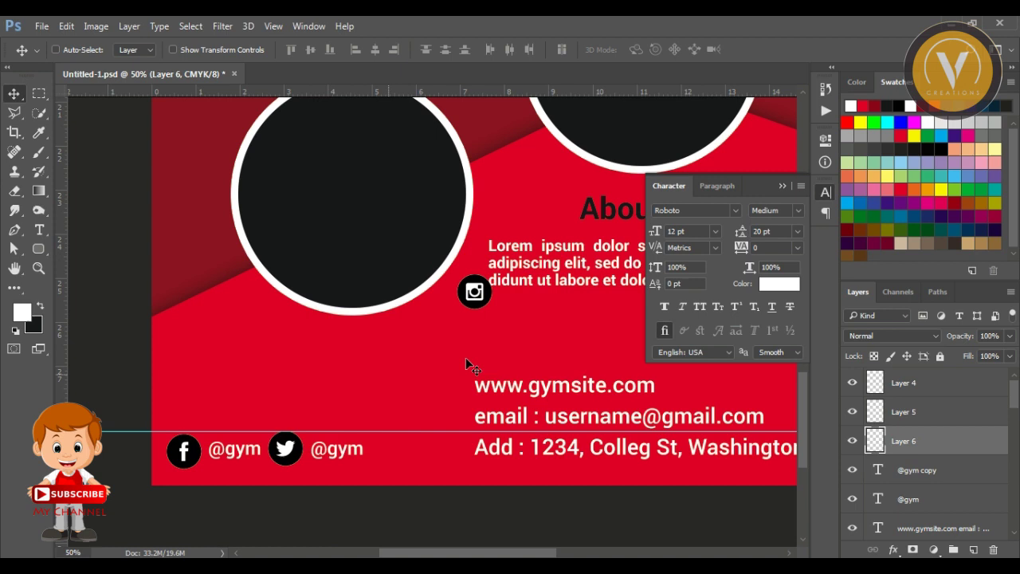
drag(475, 294, 390, 450)
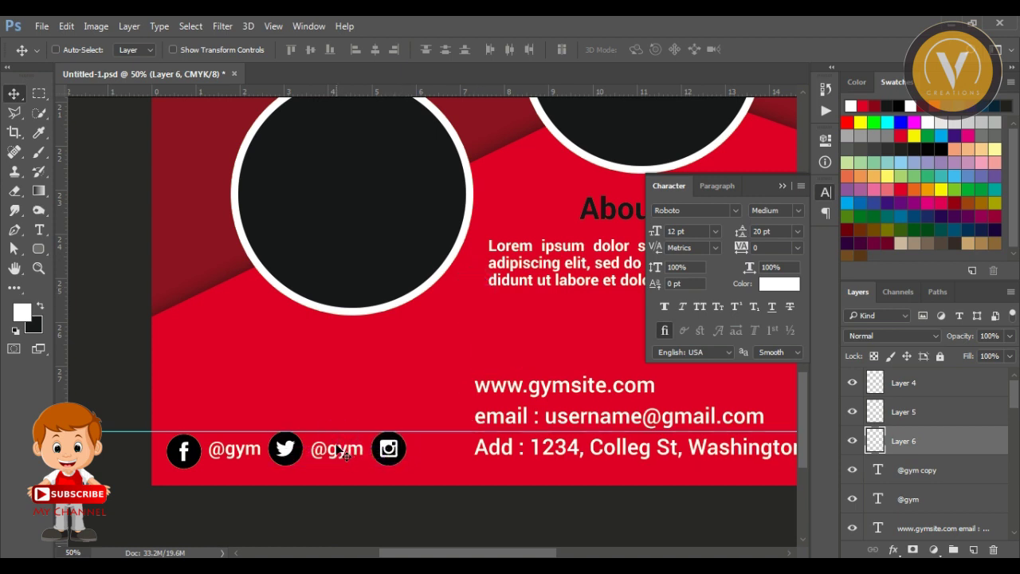
right_click(323, 446)
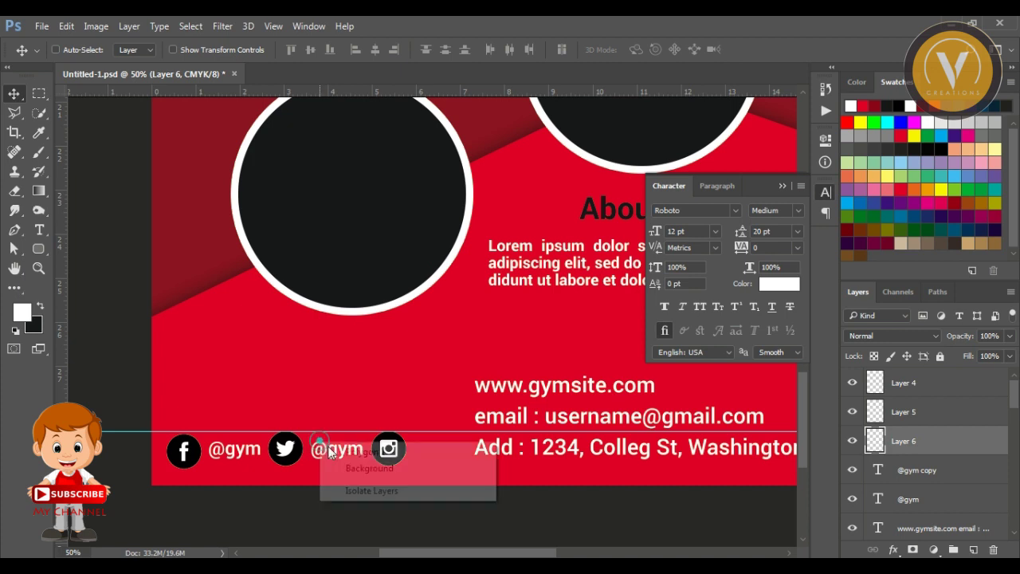
click(333, 451)
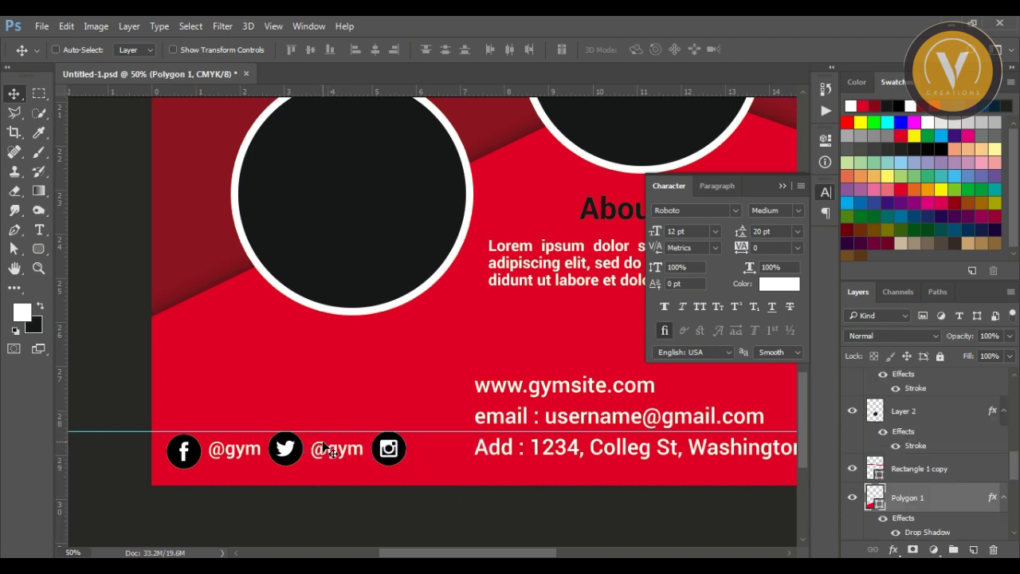
right_click(323, 448)
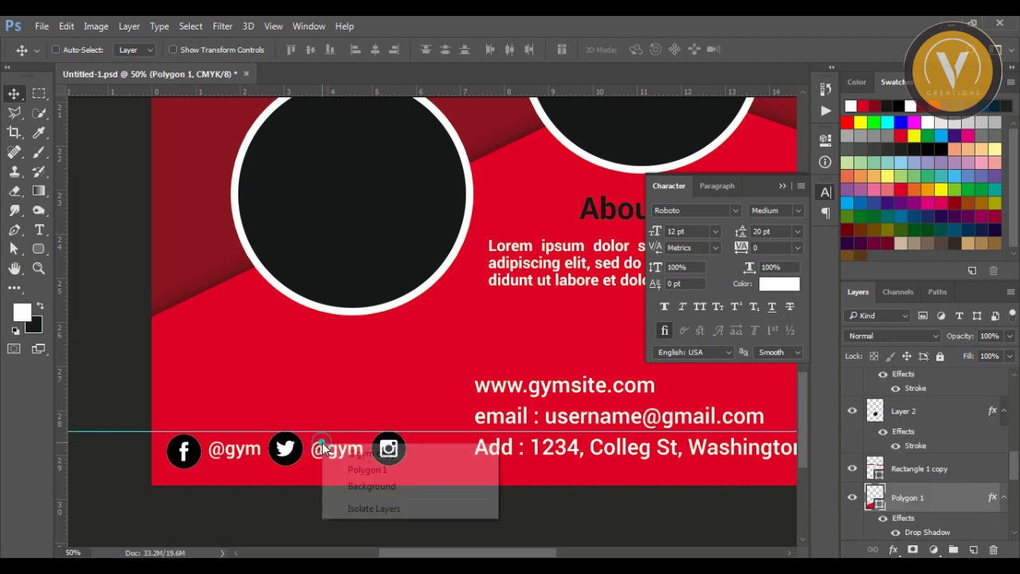
click(338, 460)
drag(334, 458, 333, 454)
right_click(399, 450)
click(408, 456)
key(Left)
key(Left)
key(Left)
key(Left)
key(Left)
key(Left)
key(Left)
right_click(317, 450)
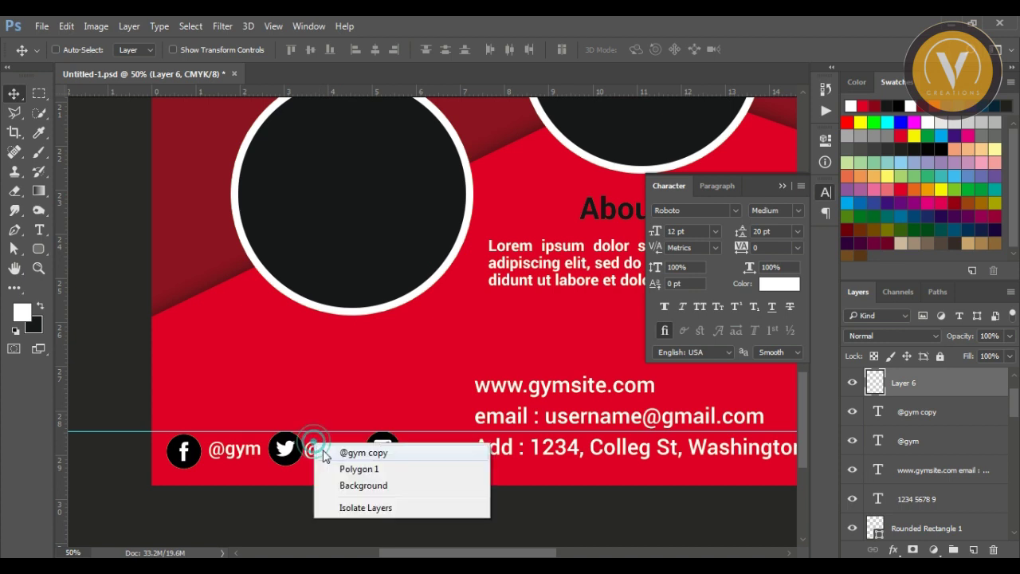
click(365, 451)
drag(323, 451, 420, 452)
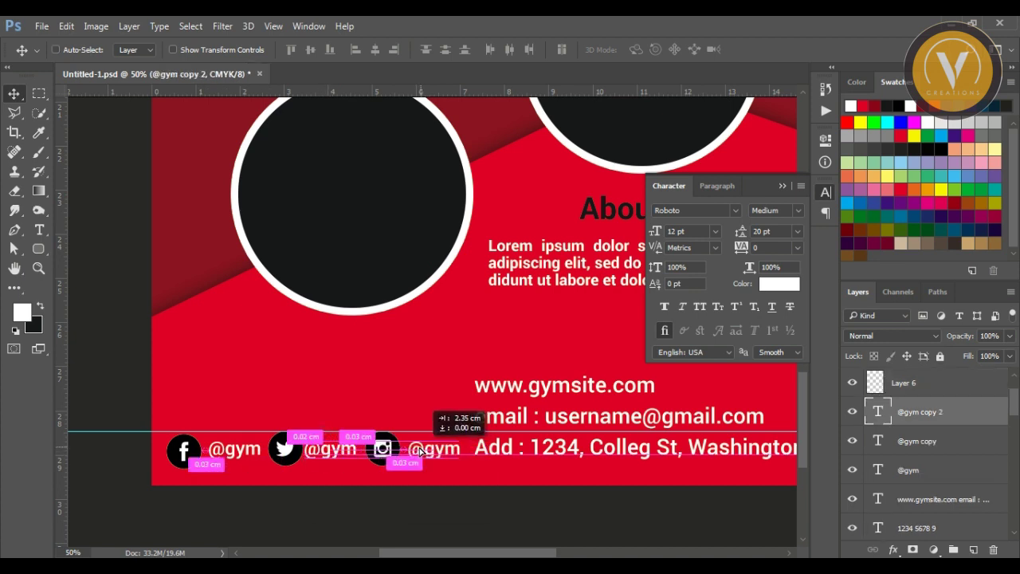
key(ctrl+minus)
key(t)
click(361, 373)
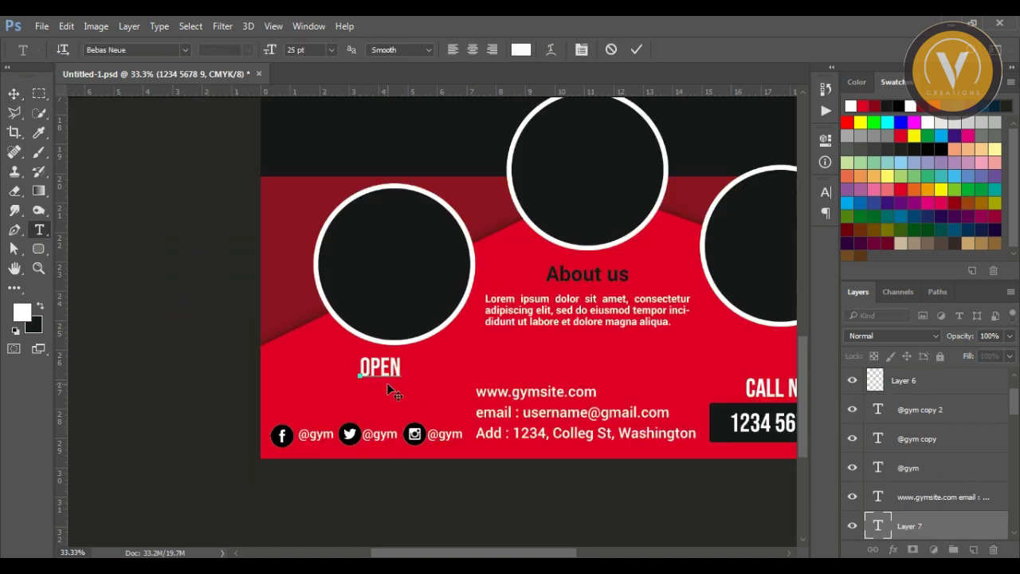
Type the 'OPEN 24X7' line and move it left and down.
text(24X7)
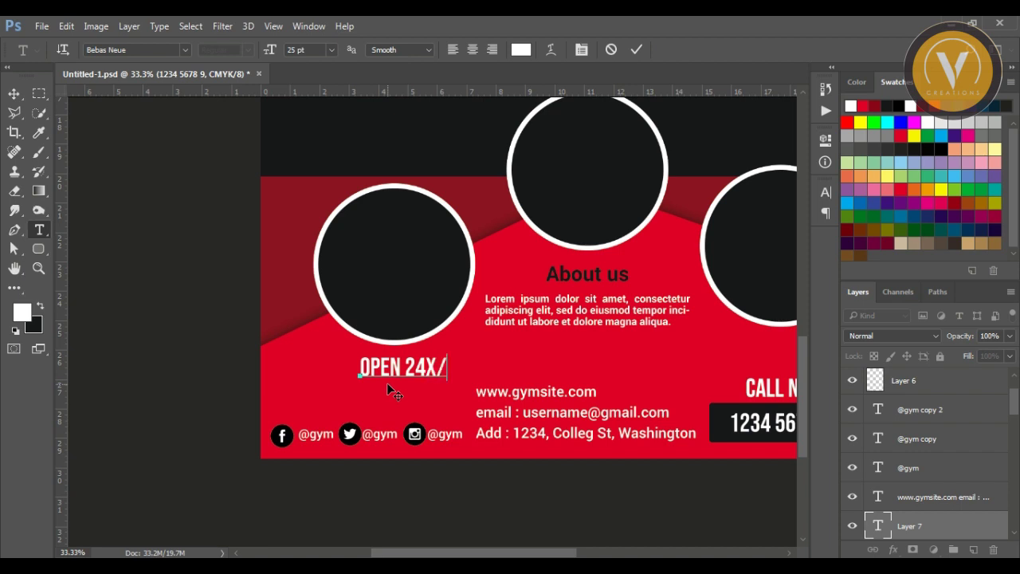
key(ctrl+Return)
key(v)
drag(413, 365, 371, 384)
Recolour the 24X7 text black using the dark circle colour.
key(t)
key(ctrl+a)
click(521, 50)
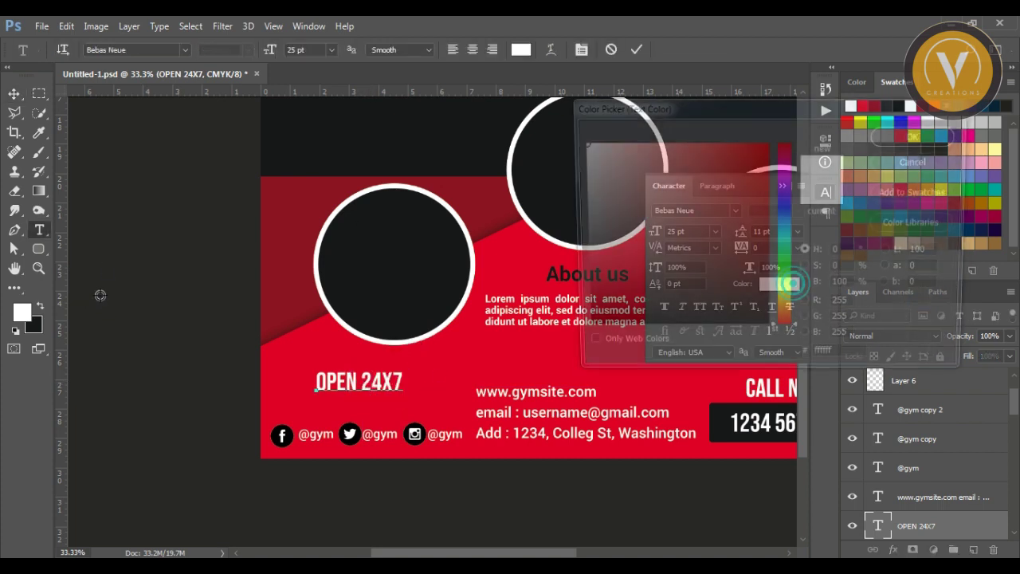
click(379, 285)
click(893, 134)
click(395, 375)
Enlarge the OPEN 24X7 text to about 120% and hide the panels.
key(ctrl+t)
drag(404, 395, 421, 402)
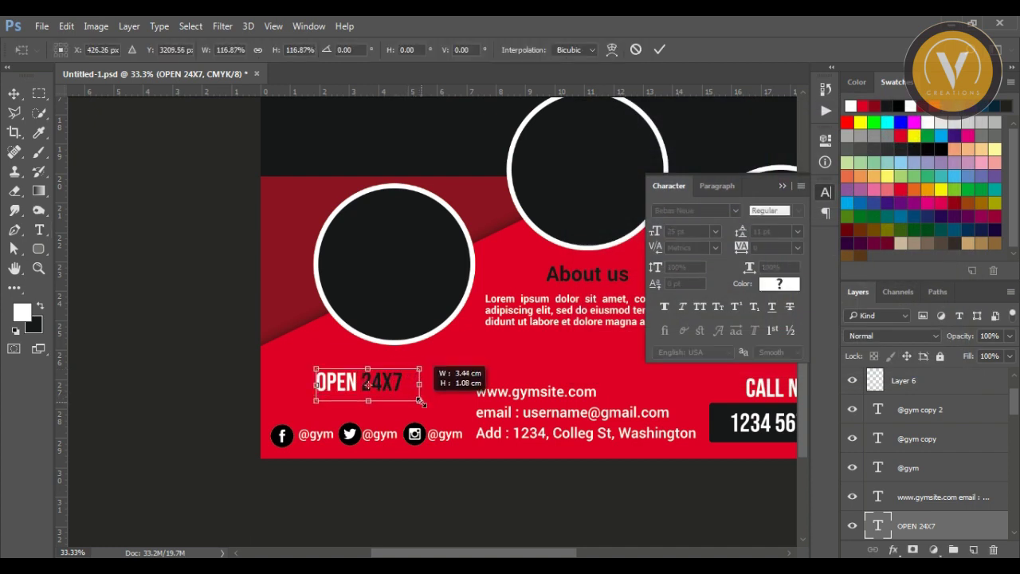
key(Return)
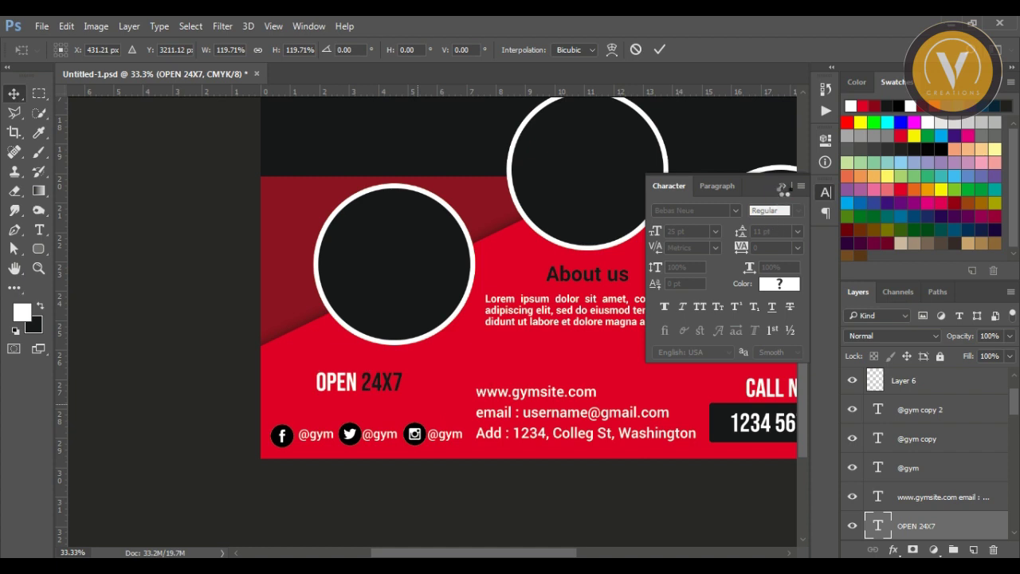
click(786, 186)
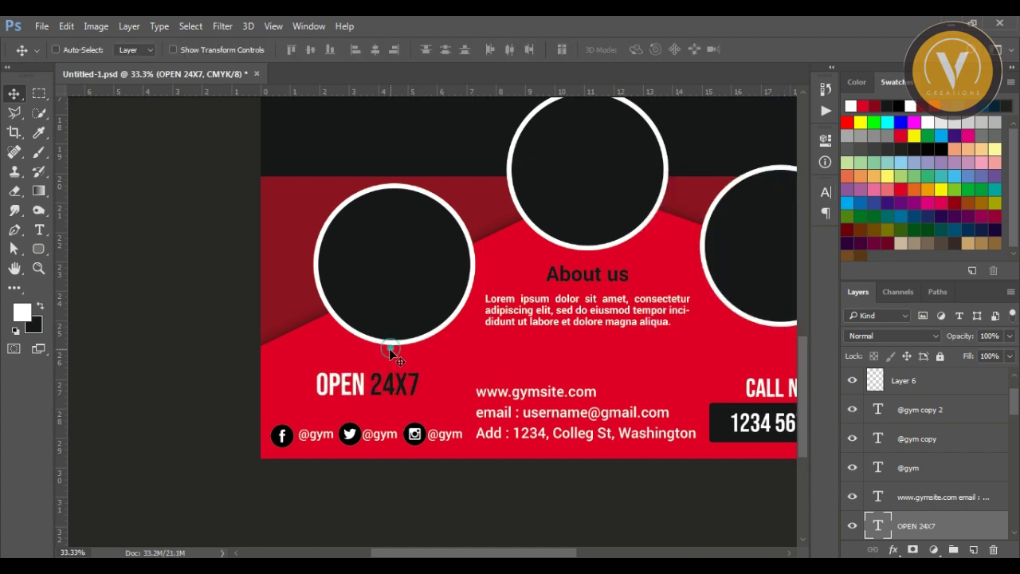
key(Tab)
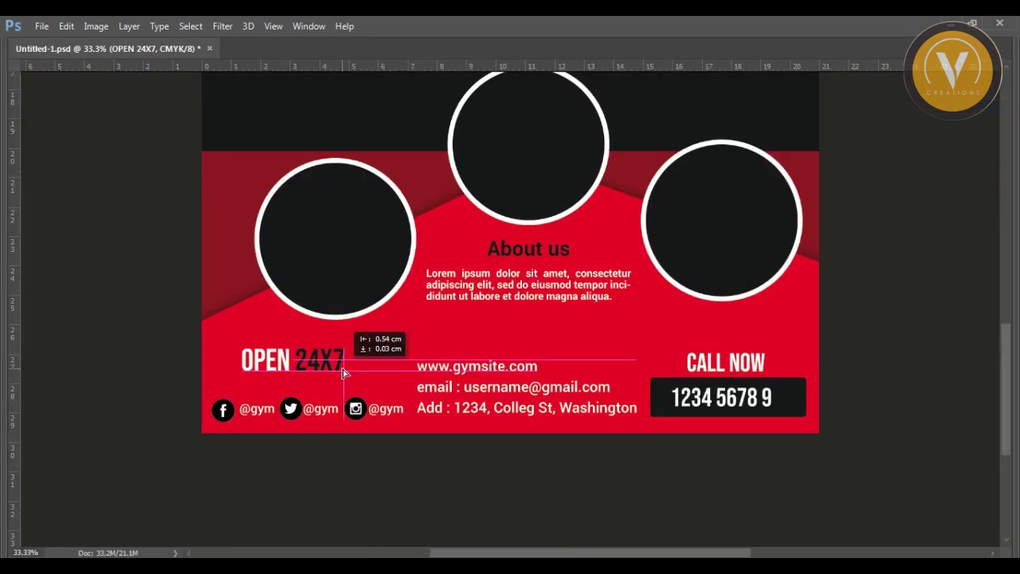
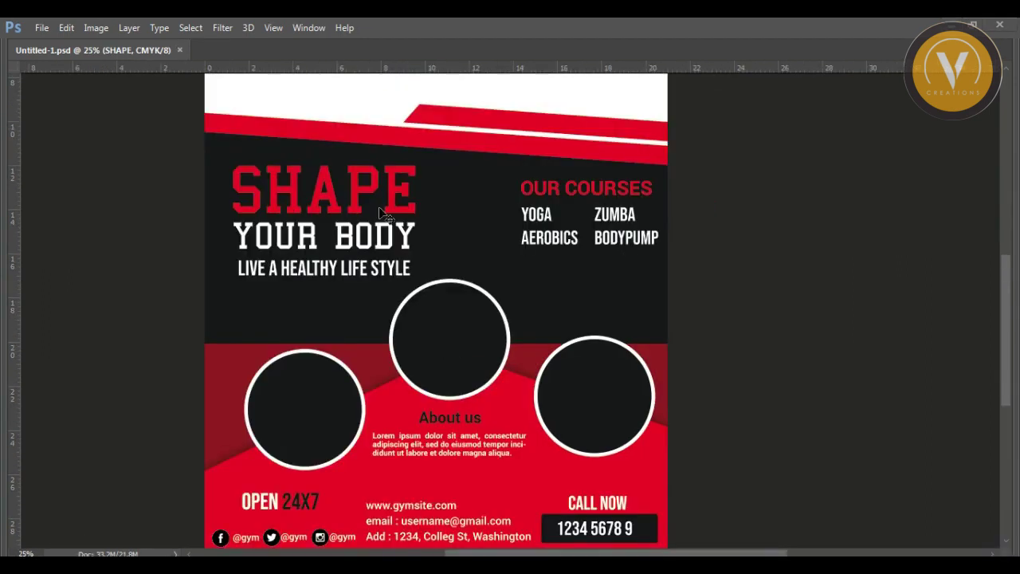
Open the yoga pose photo from the GYM folder.
click(41, 28)
click(49, 54)
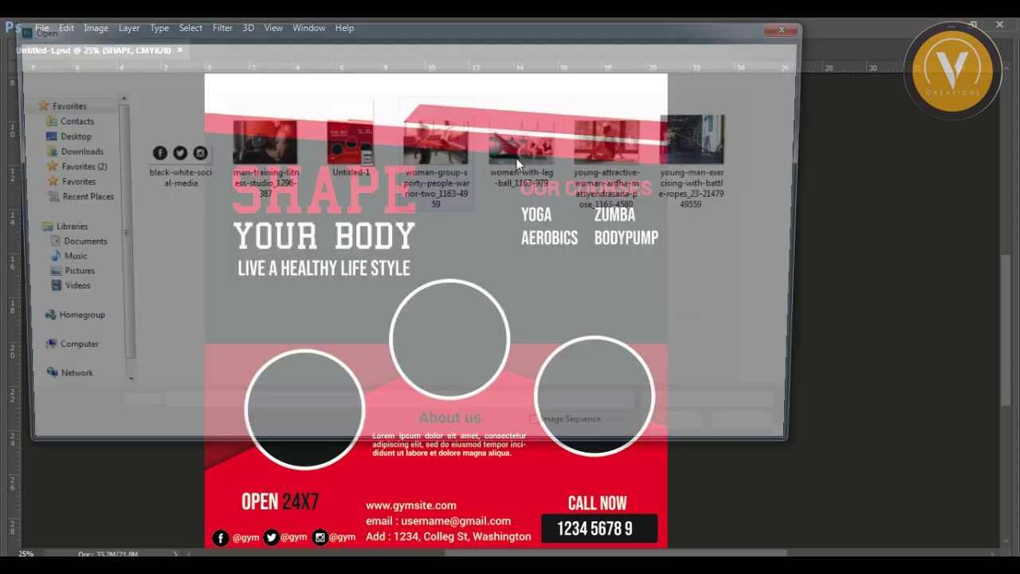
click(437, 151)
click(622, 159)
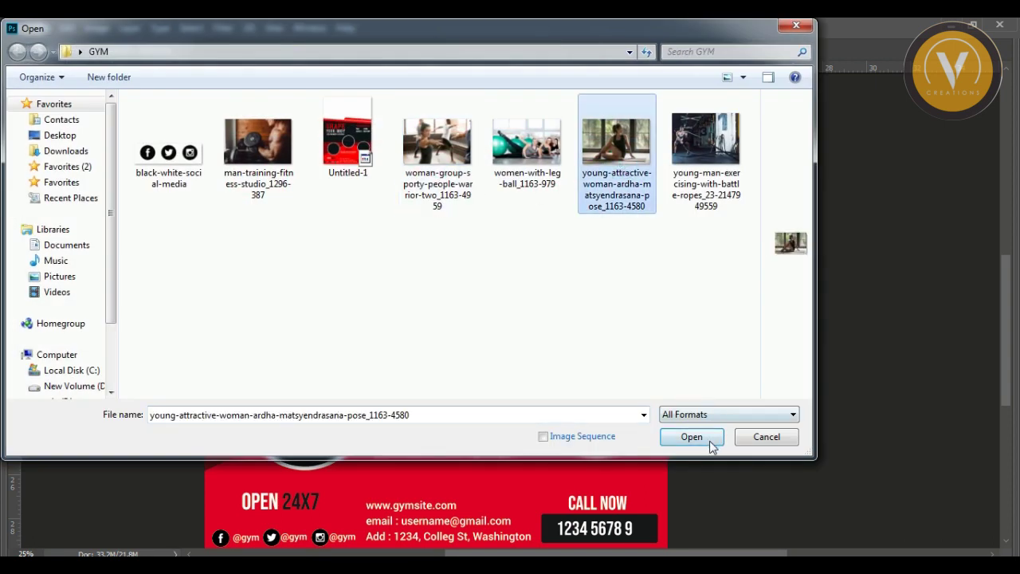
click(708, 440)
Paste the yoga photo into the flyer, enlarged and centred behind the middle circle.
key(ctrl+a)
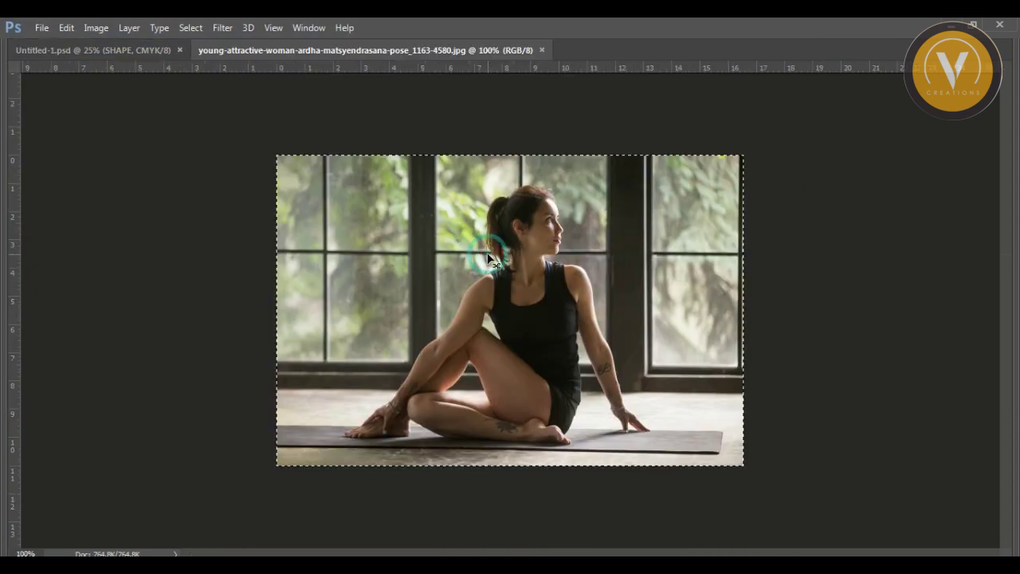
key(ctrl+w)
key(ctrl+v)
key(ctrl+t)
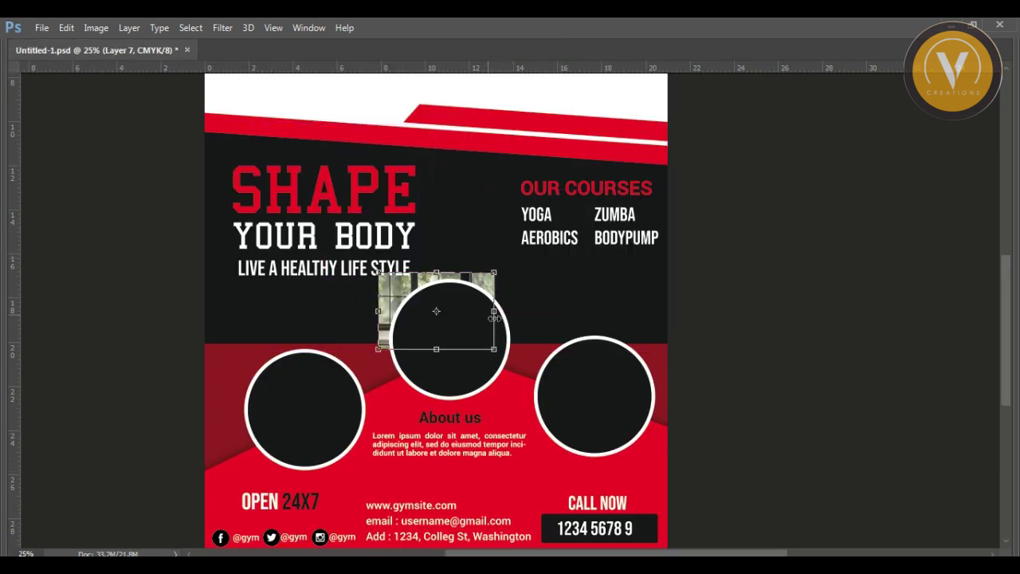
drag(494, 350, 539, 379)
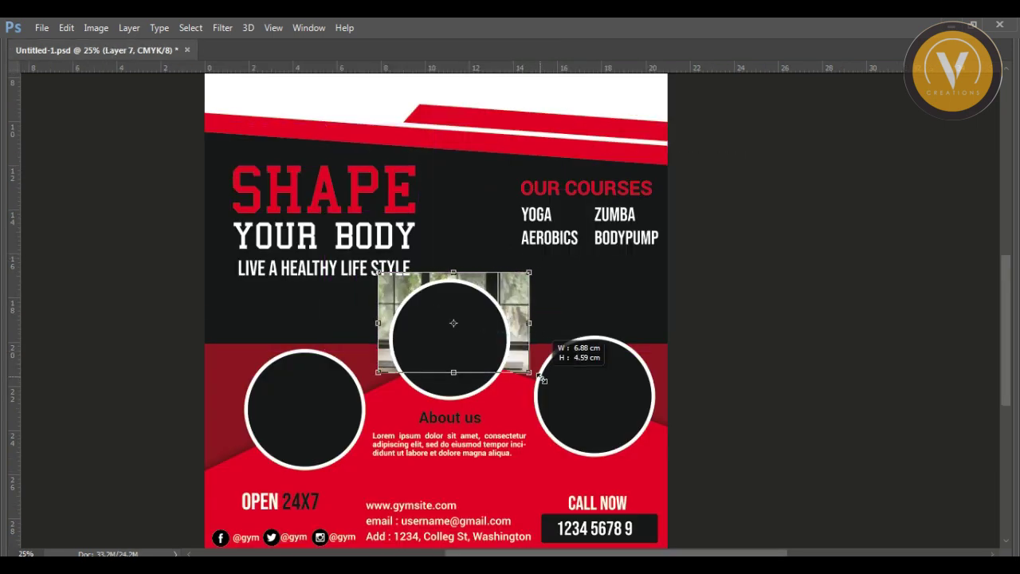
drag(509, 311, 499, 319)
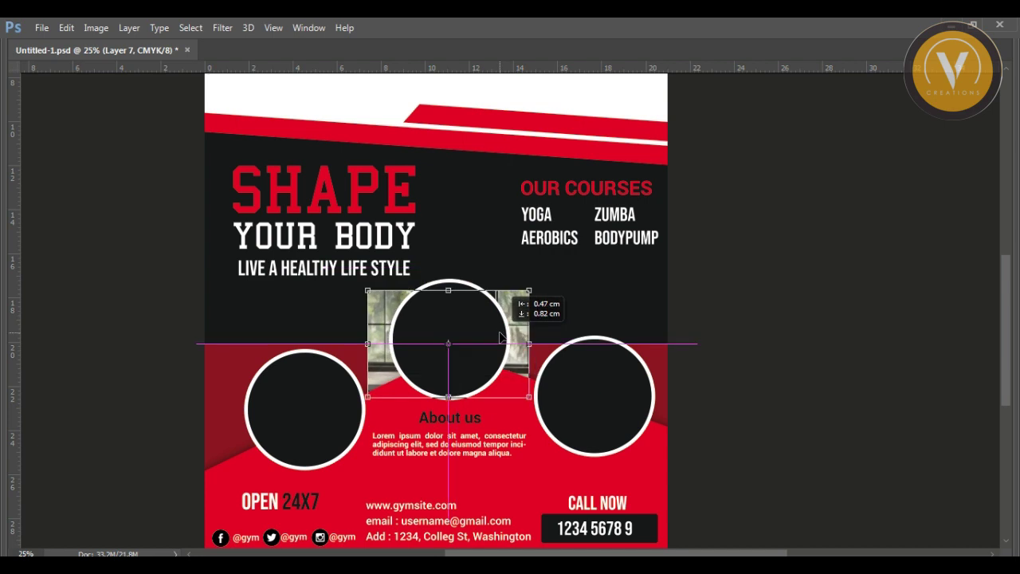
double_click(475, 333)
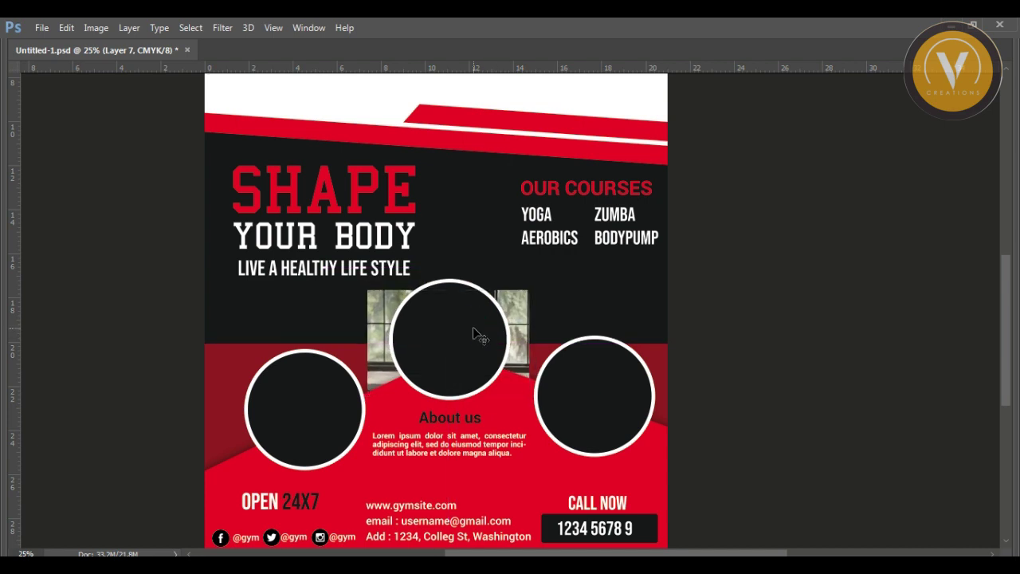
key(F7)
Select the yoga photo's Layer 7 from the canvas right-click layer list.
right_click(477, 323)
click(498, 326)
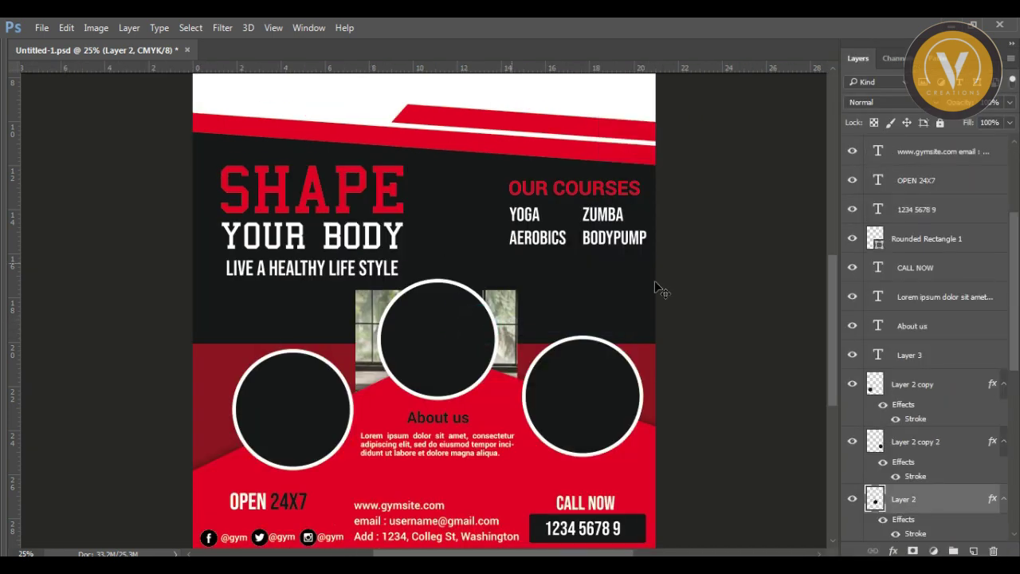
scroll(969, 448, down, 2)
scroll(961, 447, down, 1)
scroll(956, 445, down, 1)
scroll(955, 442, up, 1)
right_click(518, 319)
click(527, 326)
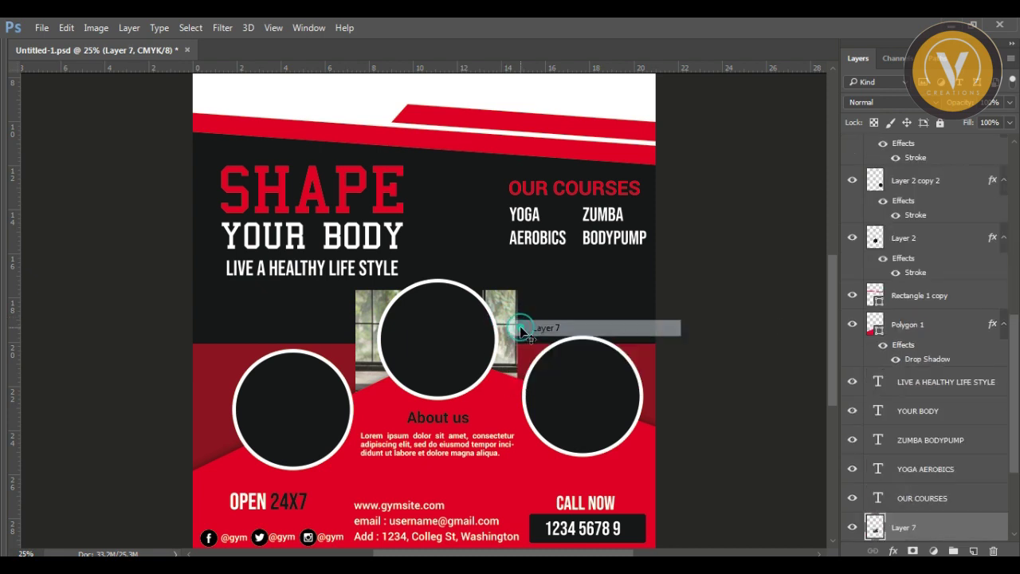
Raise Layer 7 two places so it sits above the middle circle's layer.
key(ctrl)
key(ctrl+bracketright)
key(ctrl+bracketright)
key(ctrl+bracketright)
key(ctrl+bracketright)
key(ctrl+bracketright)
key(ctrl+bracketright)
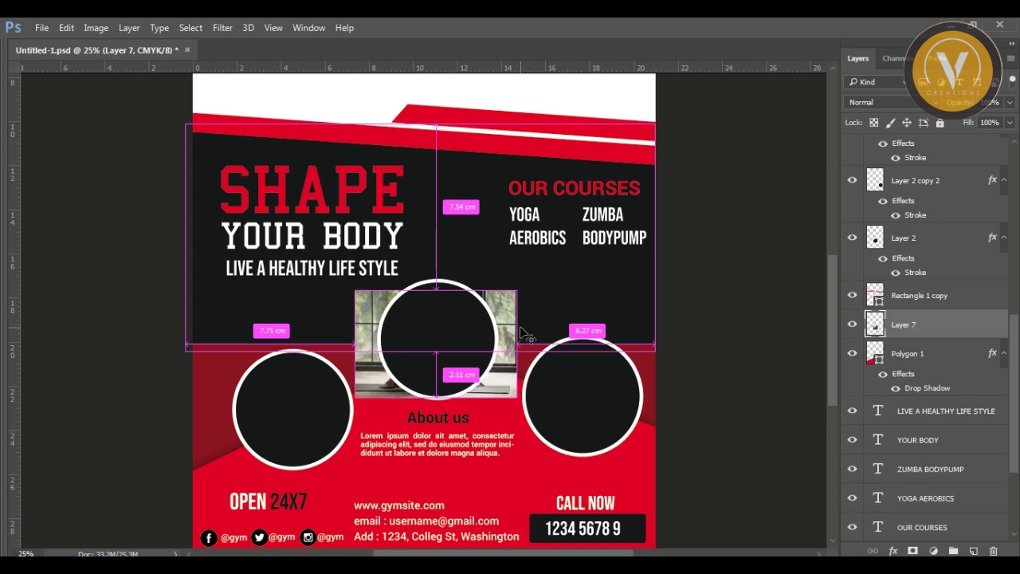
key(ctrl+bracketright)
key(ctrl+bracketright)
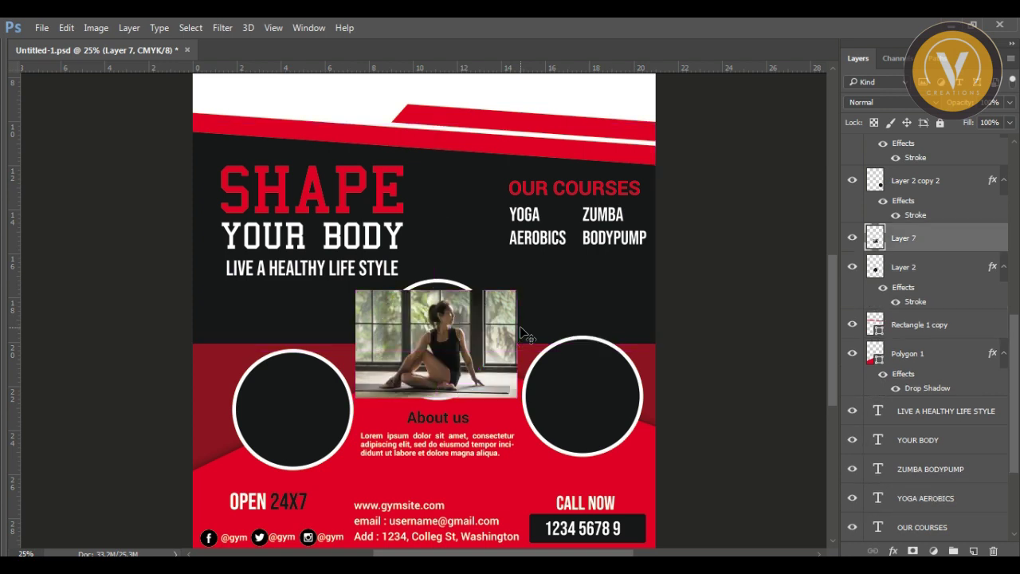
scroll(868, 199, up, 1)
Clip Layer 7 to the middle circle's Layer 2, enlarging and shifting it to frame the woman.
click(879, 286)
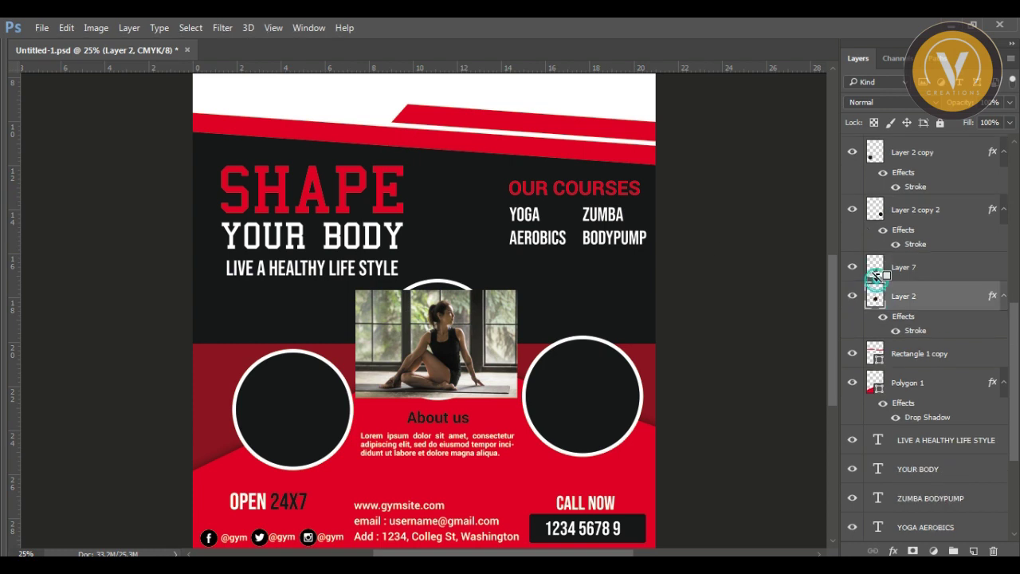
alt+click(877, 279)
click(496, 394)
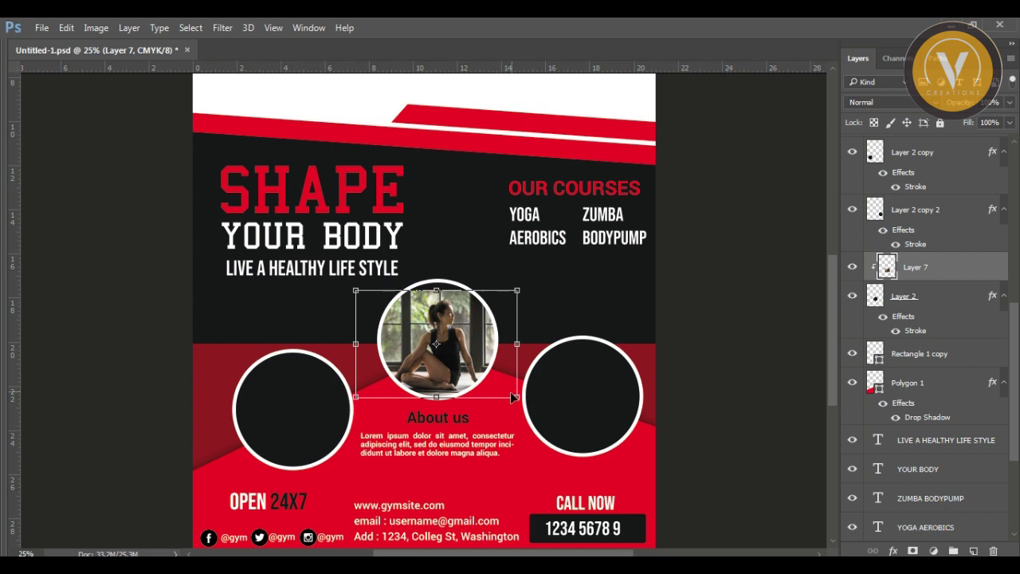
drag(516, 395, 557, 415)
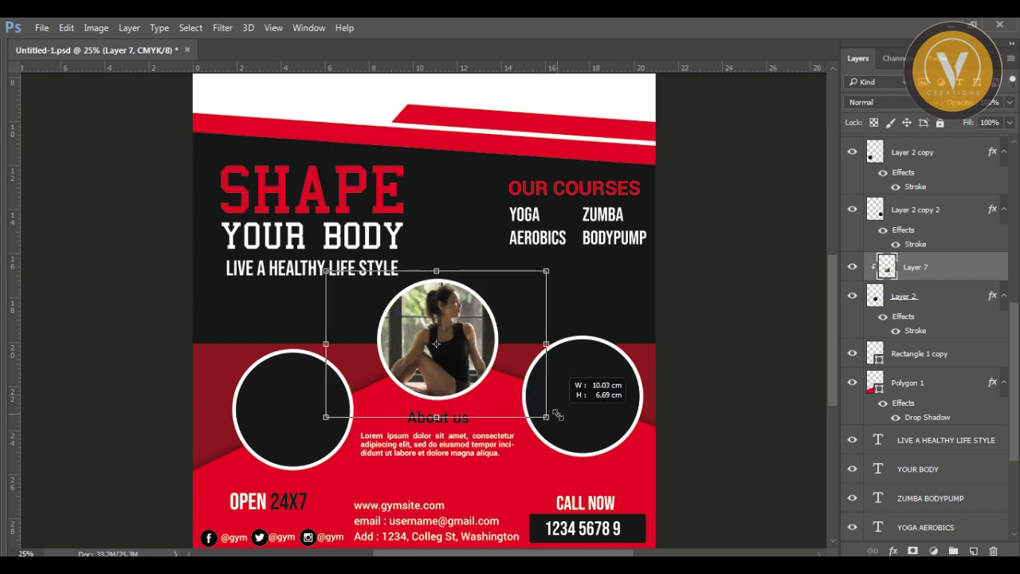
drag(473, 355, 460, 357)
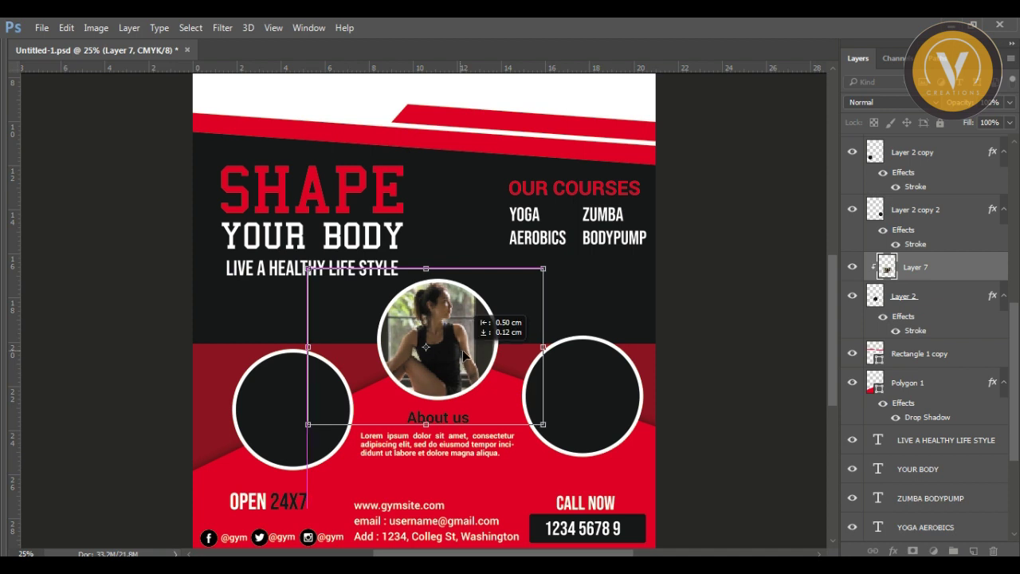
key(Return)
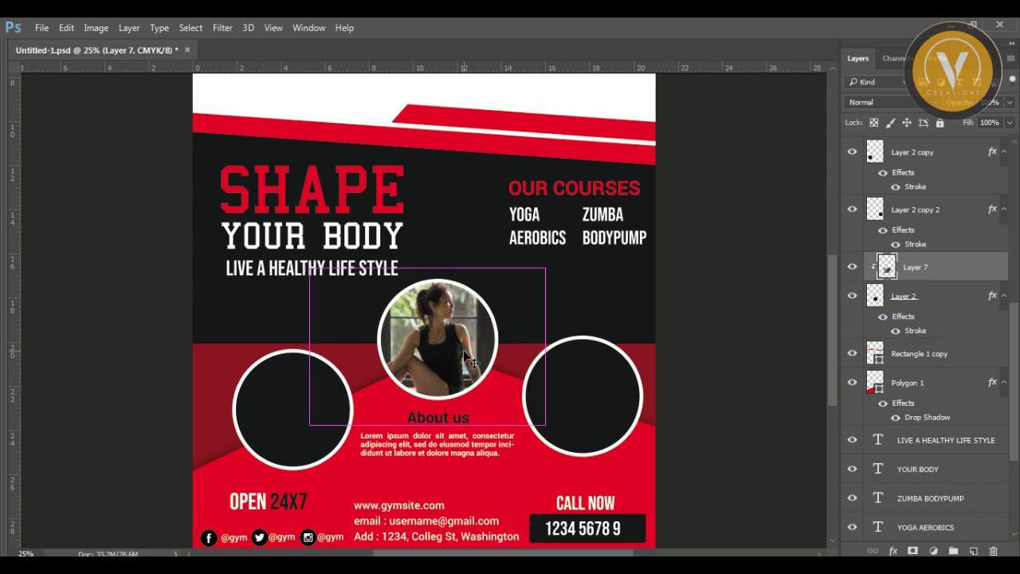
Apply Levels to the yoga photo with input black 15 and input white 228.
key(ctrl+l)
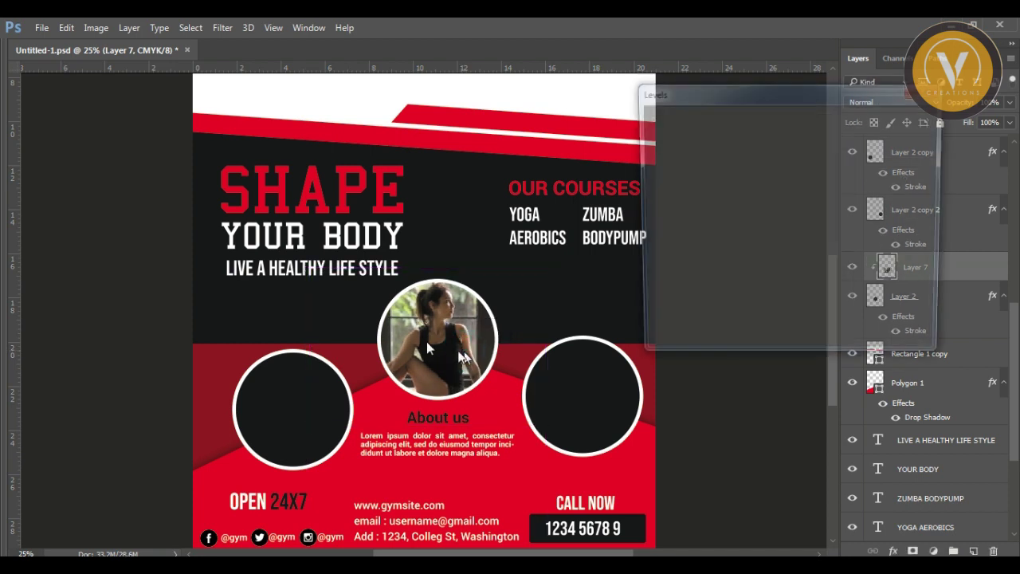
drag(659, 262, 668, 261)
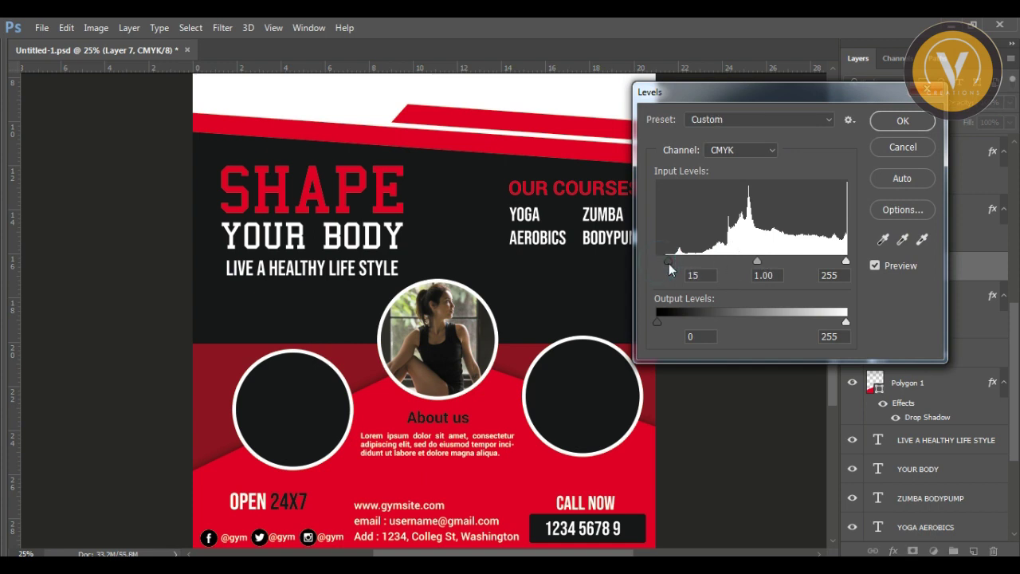
drag(841, 264, 829, 268)
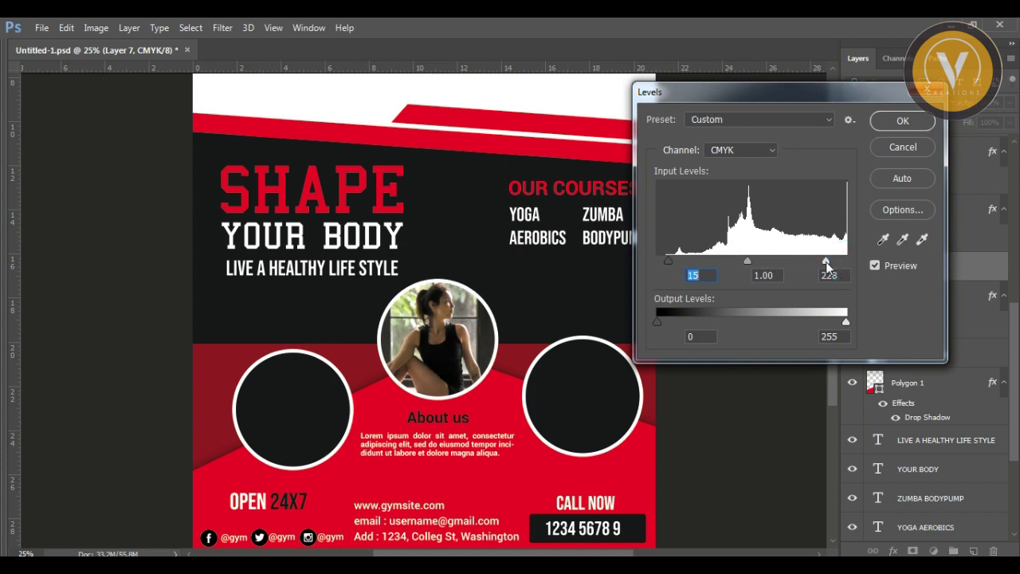
click(901, 122)
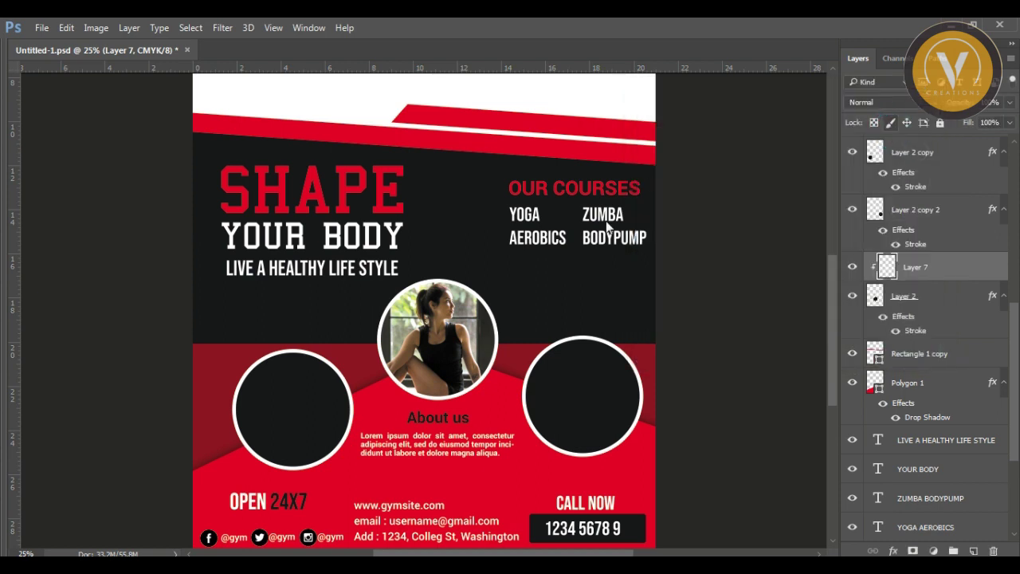
click(875, 298)
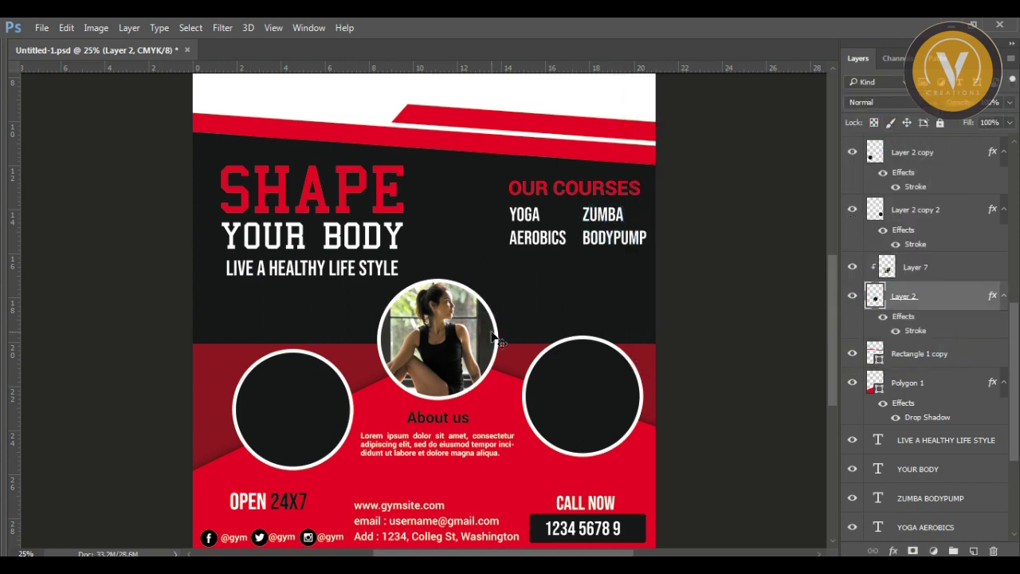
Open the women-with-exercise-balls photo and paste it into the flyer.
key(ctrl+o)
click(527, 143)
click(690, 438)
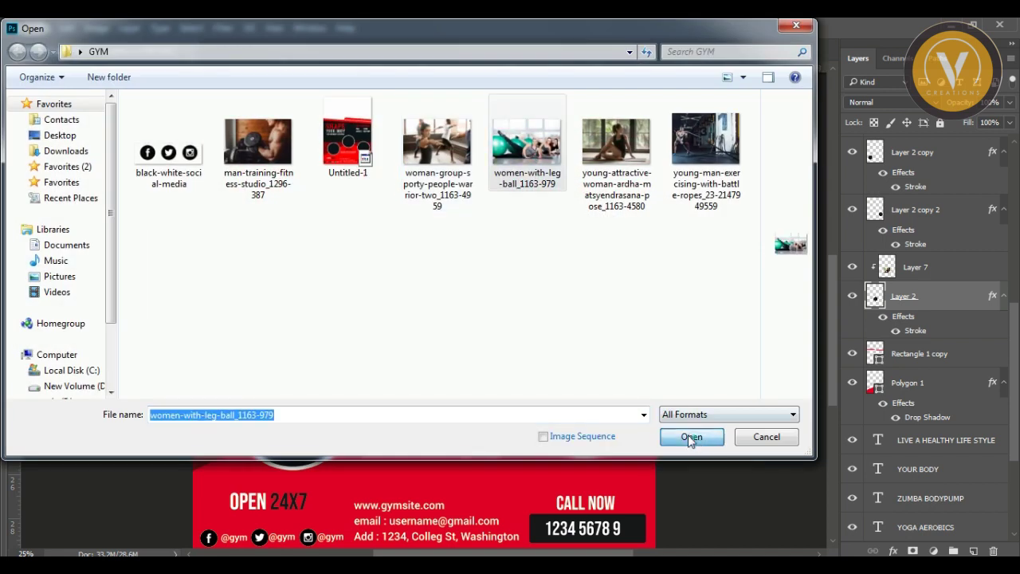
key(ctrl+a)
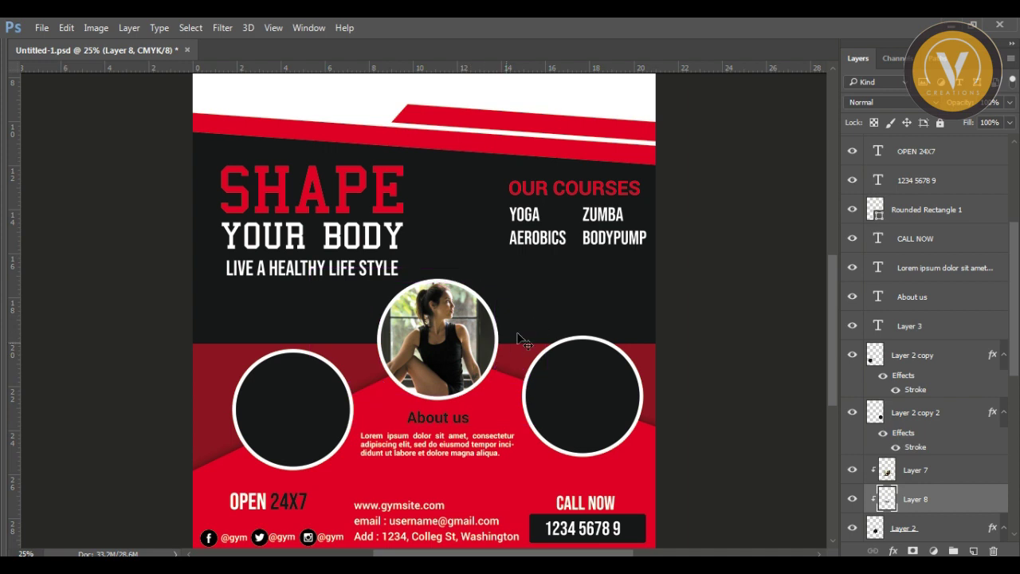
key(ctrl+v)
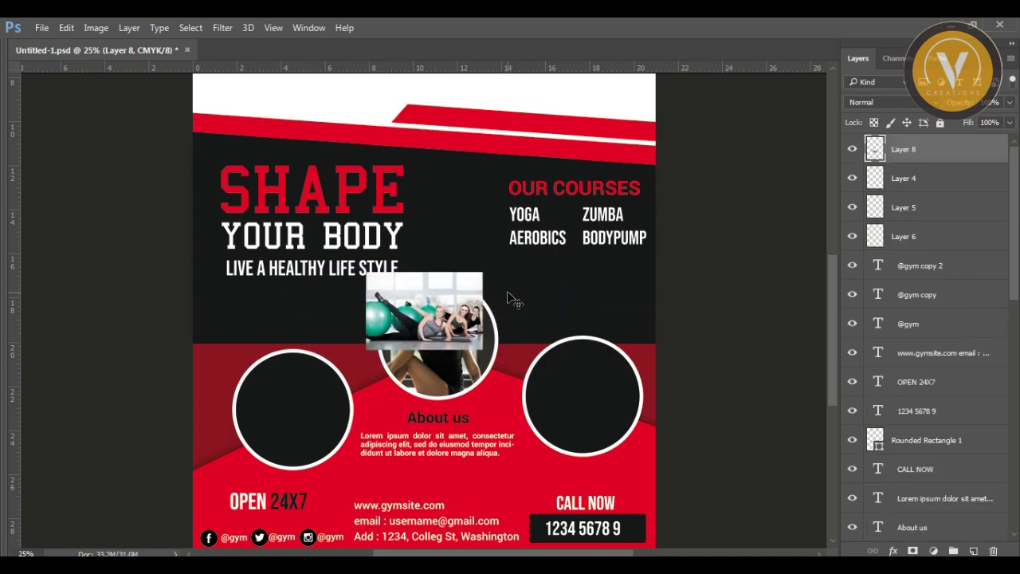
Move the pasted photo over the left circle and enlarge it.
drag(469, 303, 382, 376)
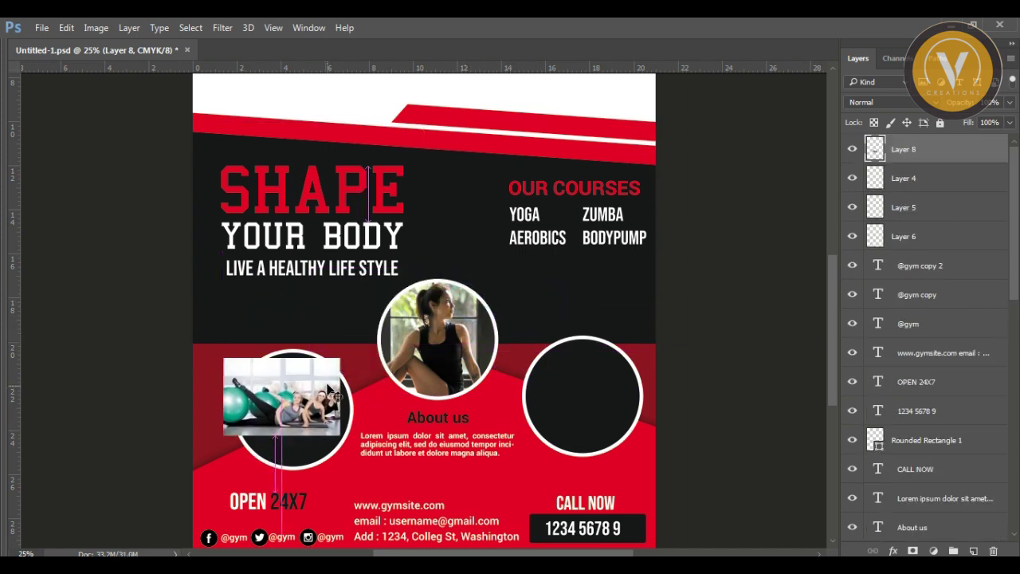
key(ctrl+t)
mouse_move(340, 437)
mouse_down()
mouse_move(411, 482)
mouse_move(343, 446)
mouse_move(385, 476)
mouse_up()
key(Return)
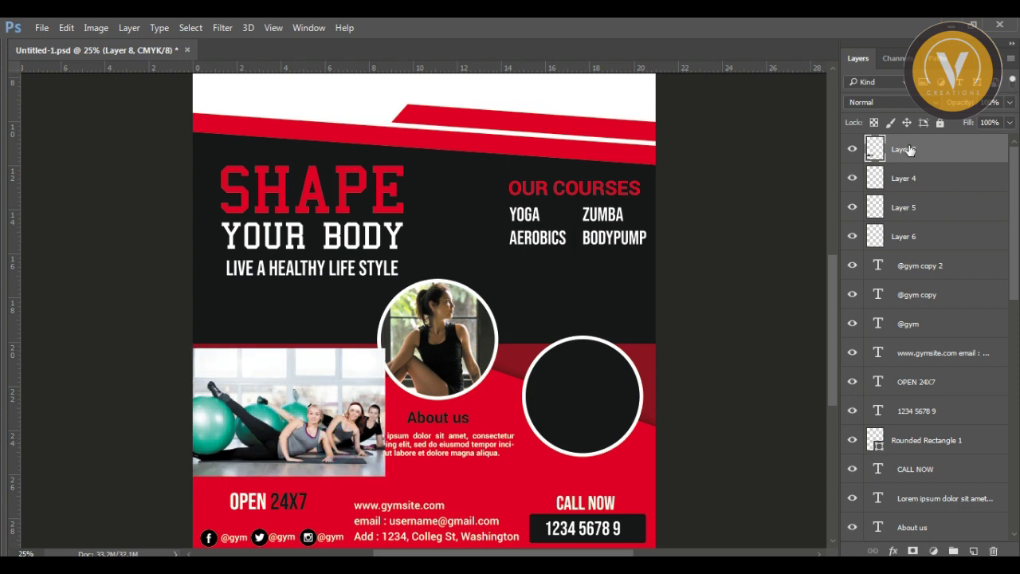
Lower Layer 8 two places in the layer stack.
key(ctrl+bracketleft)
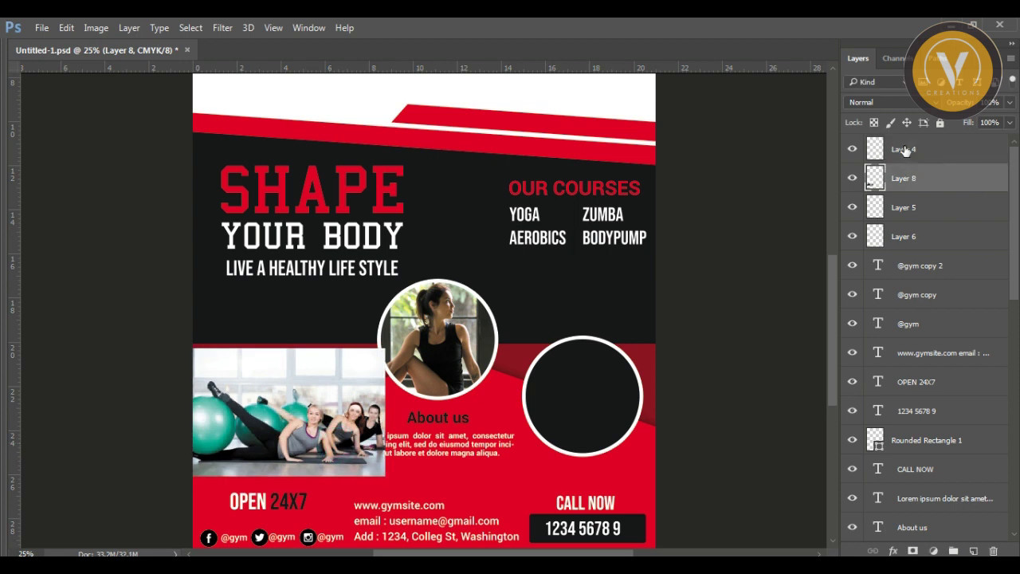
key(ctrl+bracketleft)
key(ctrl+bracketleft)
key(ctrl+bracketleft)
key(ctrl+bracketleft)
key(ctrl+bracketleft)
key(ctrl+bracketleft)
key(ctrl+bracketleft)
key(ctrl+bracketleft)
key(ctrl+bracketleft)
key(ctrl+bracketleft)
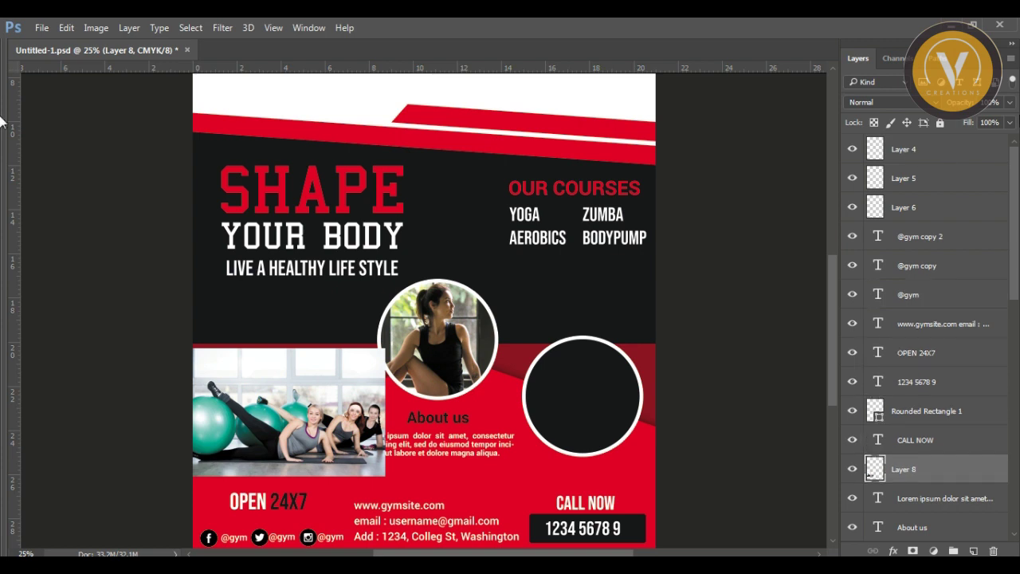
scroll(962, 250, down, 2)
scroll(963, 249, down, 5)
scroll(962, 249, down, 1)
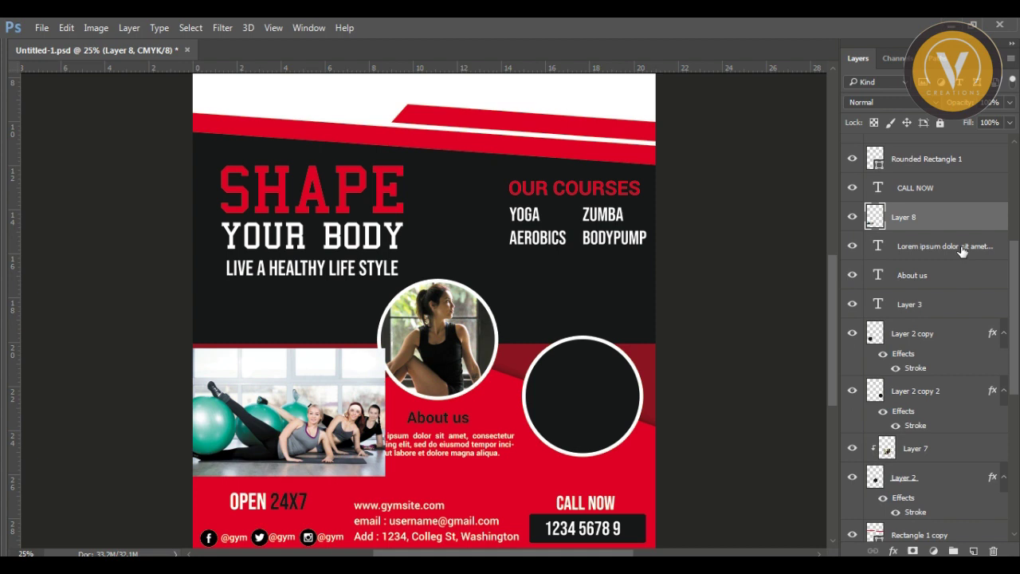
Restack Layer 8 so it sits directly above the left circle's layer.
drag(896, 225, 896, 420)
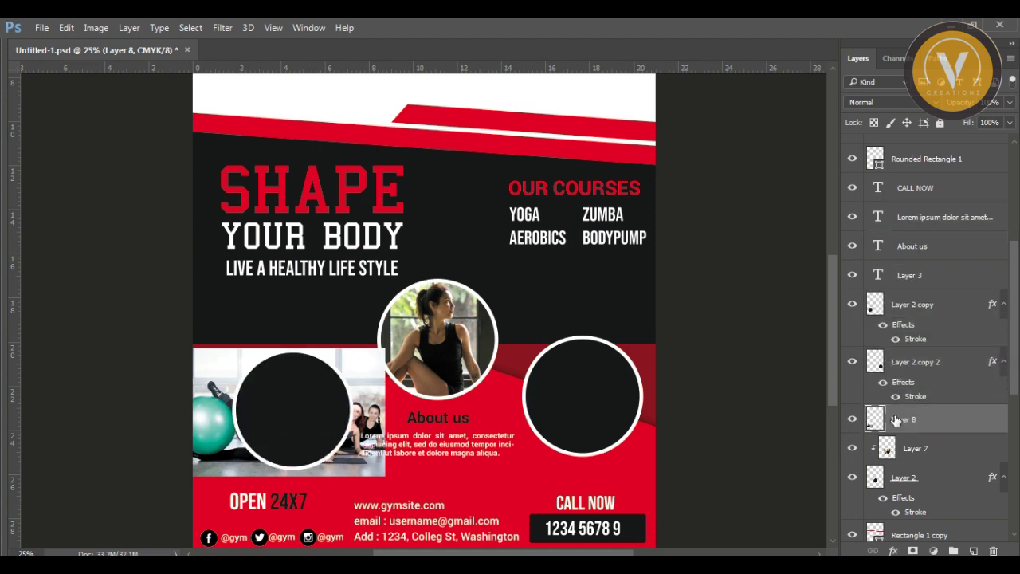
drag(896, 422, 911, 358)
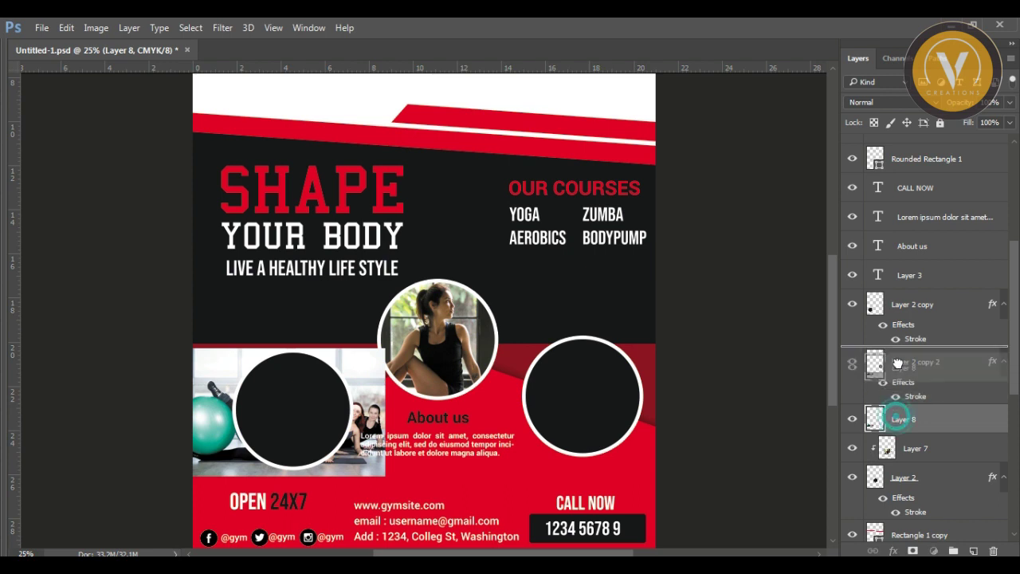
click(853, 391)
drag(897, 361, 891, 293)
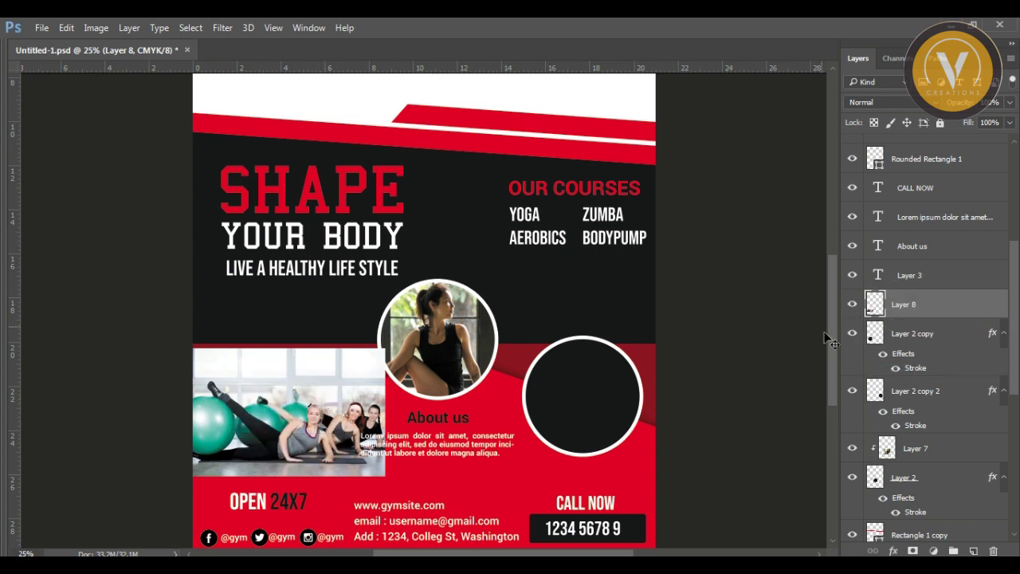
Clip the exercise photo into the left circle, enlarged and shifted up to frame the women.
alt+click(876, 314)
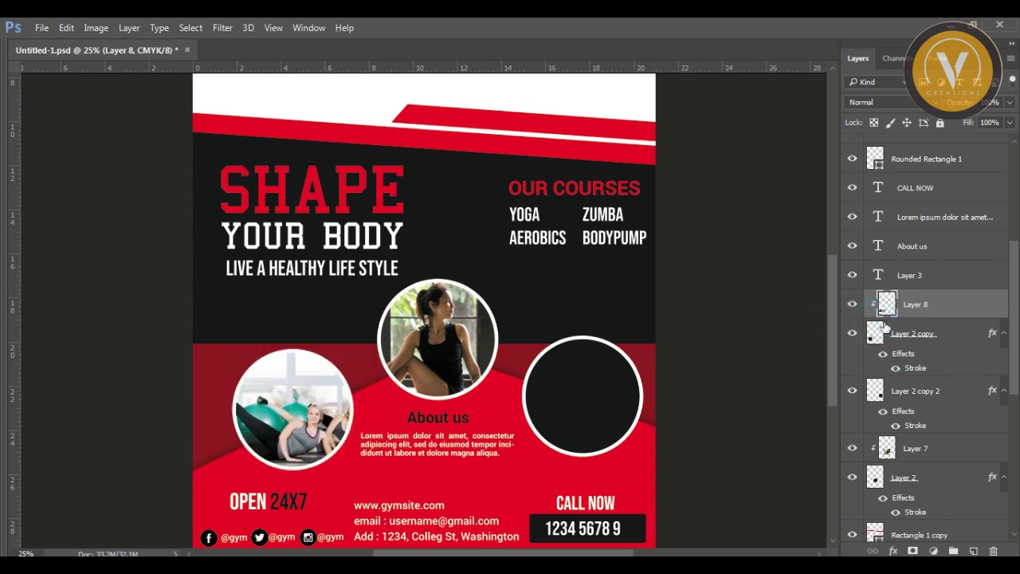
drag(385, 475, 400, 485)
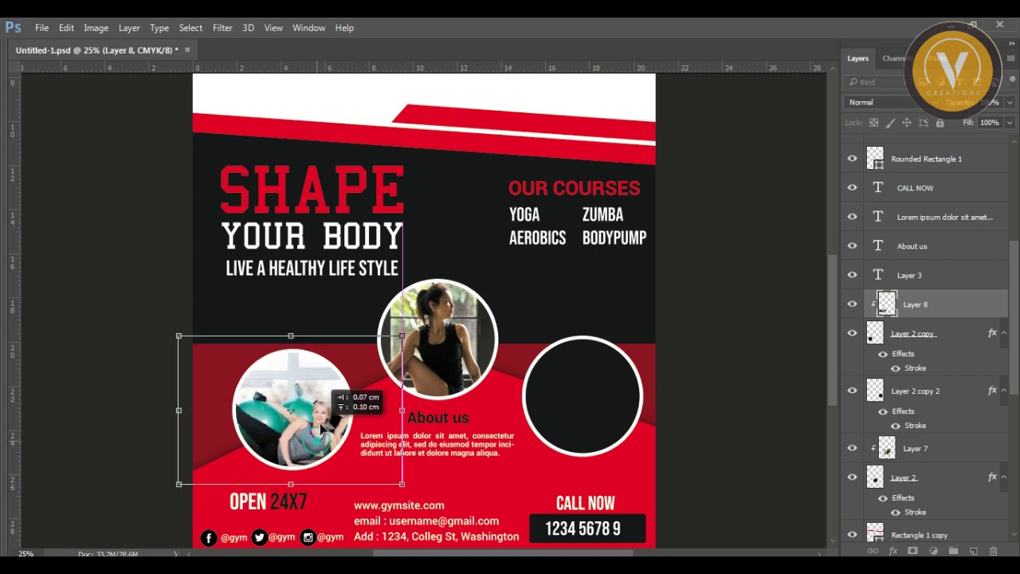
drag(323, 458, 322, 420)
key(Return)
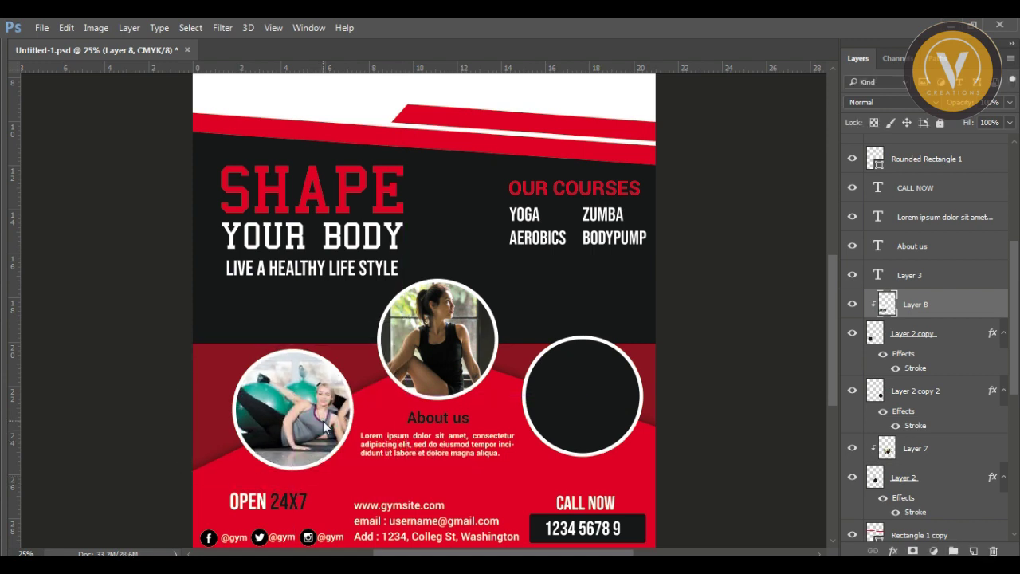
shift+click(876, 335)
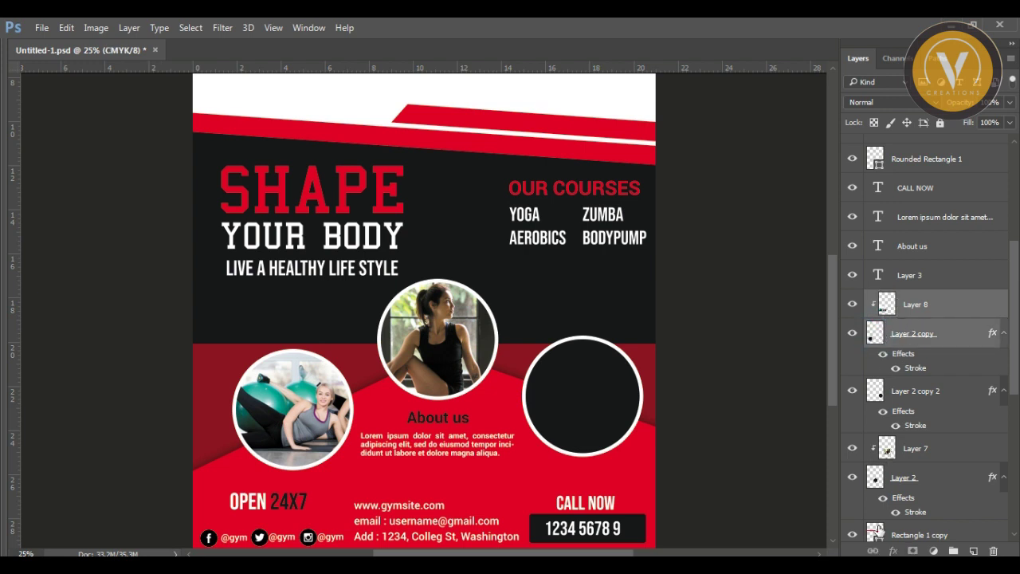
Link Layer 7 with its circle layer, Layer 2.
click(915, 451)
shift+click(918, 477)
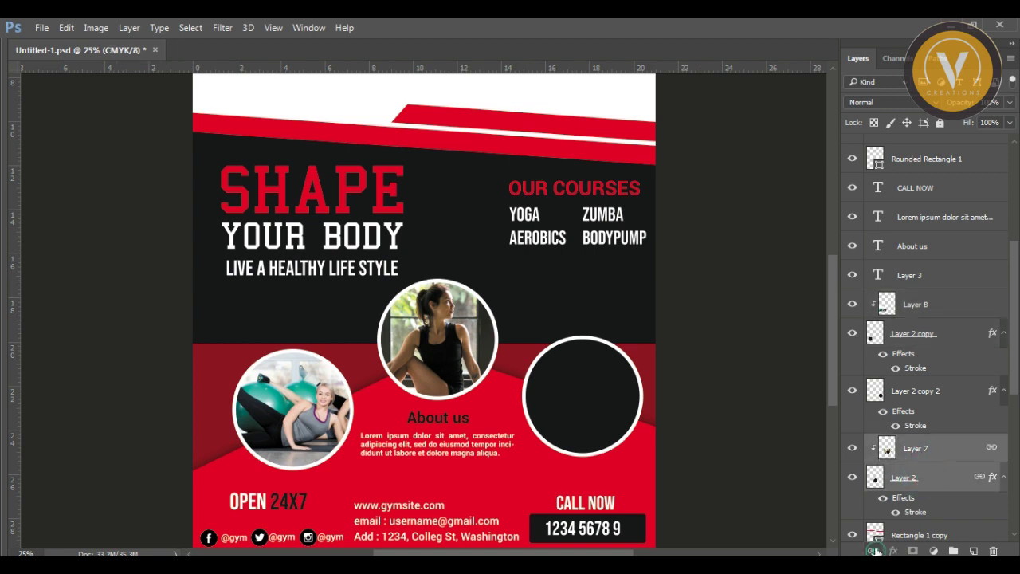
click(926, 391)
Apply Levels to the exercise photo Layer 8 with input black raised to 12.
right_click(299, 398)
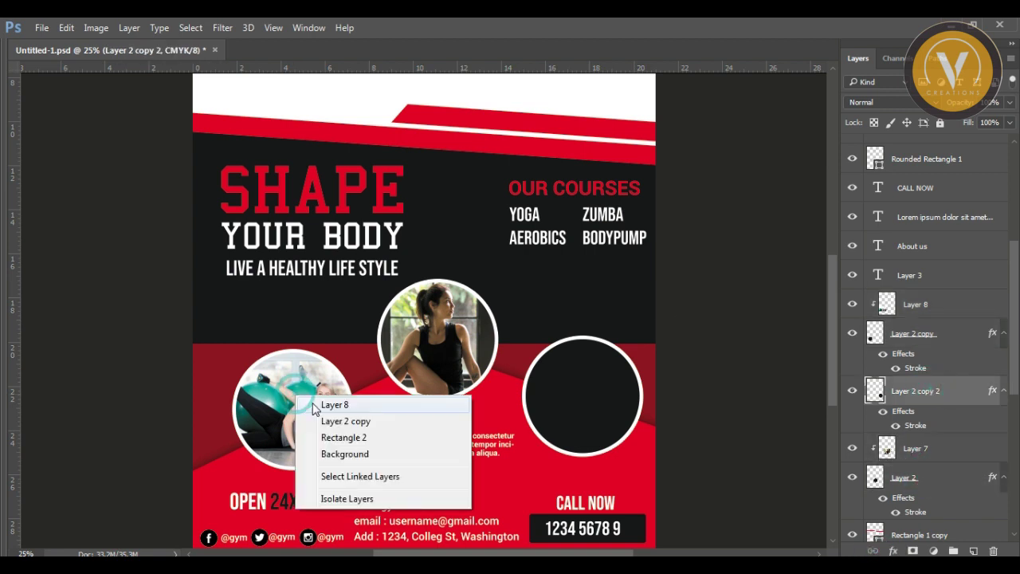
click(315, 407)
key(ctrl+l)
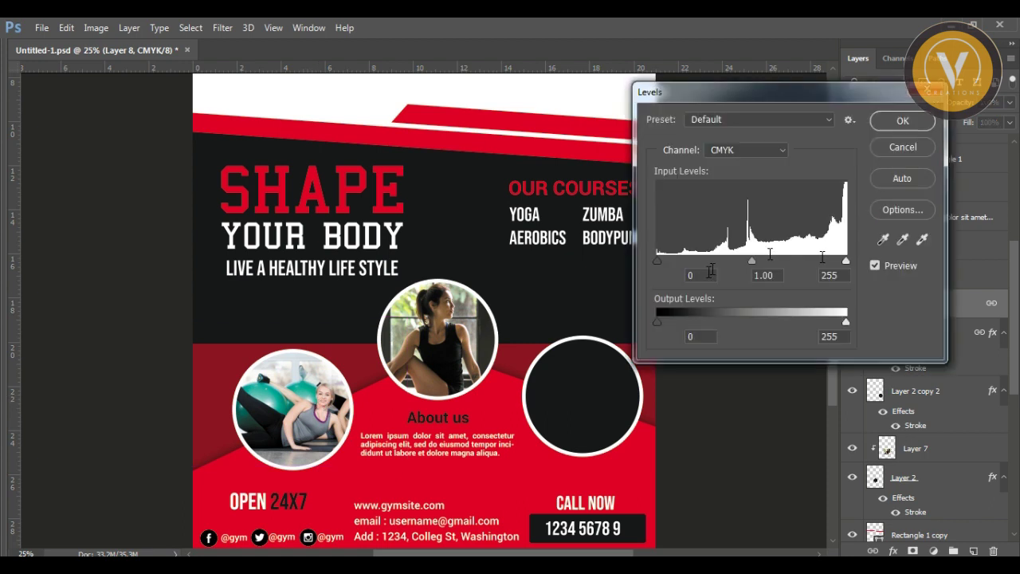
drag(658, 260, 668, 263)
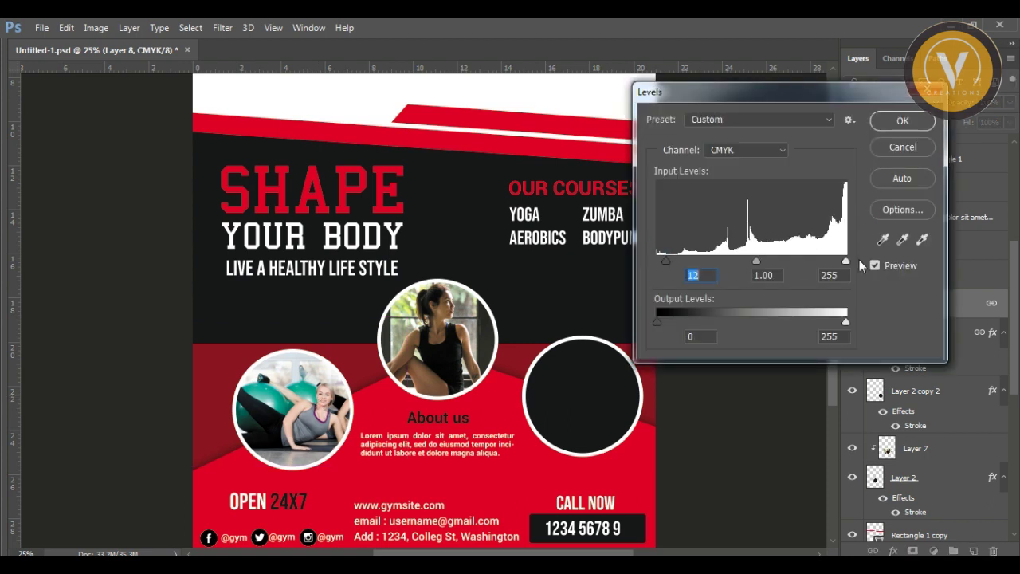
click(902, 120)
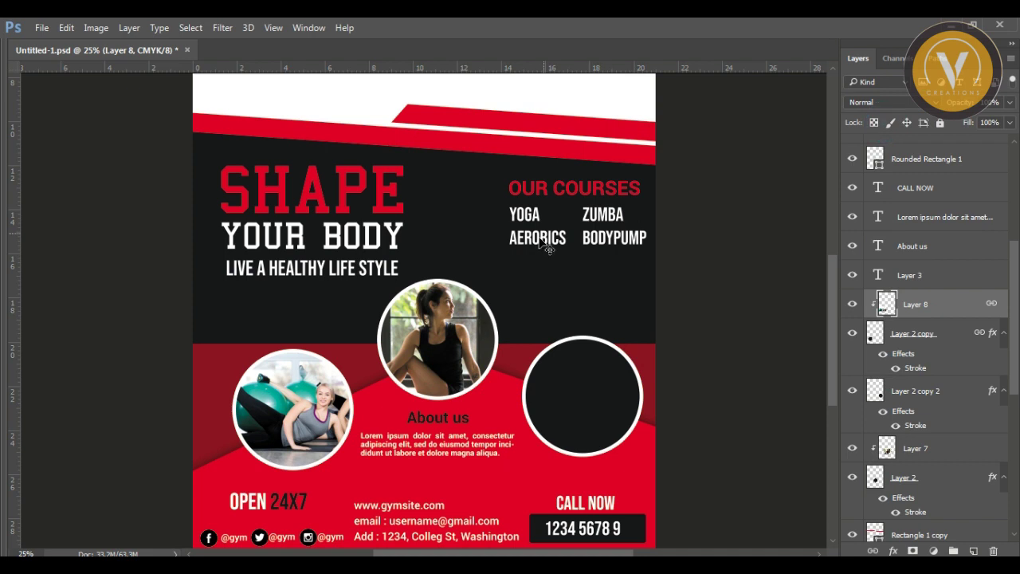
Copy the man-training dumbbell photo into the flyer as Layer 9.
key(ctrl+o)
click(259, 156)
click(696, 438)
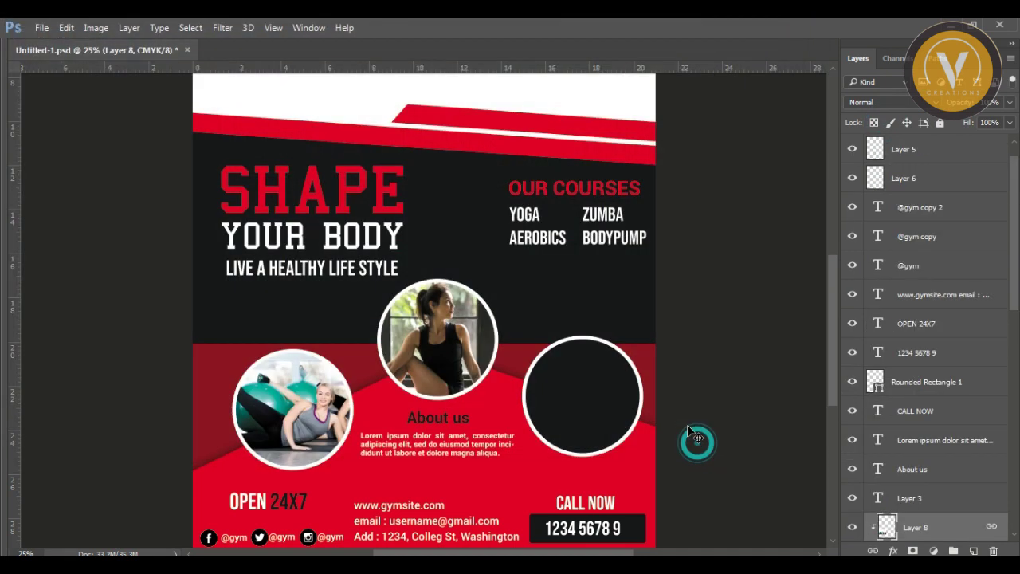
key(ctrl+a)
key(ctrl+c)
key(ctrl+w)
key(ctrl+v)
key(ctrl+t)
Enlarge the dumbbell photo and move it toward the right circle.
mouse_move(482, 349)
mouse_down()
mouse_move(635, 417)
mouse_move(655, 455)
mouse_up()
key(Return)
drag(577, 398, 577, 405)
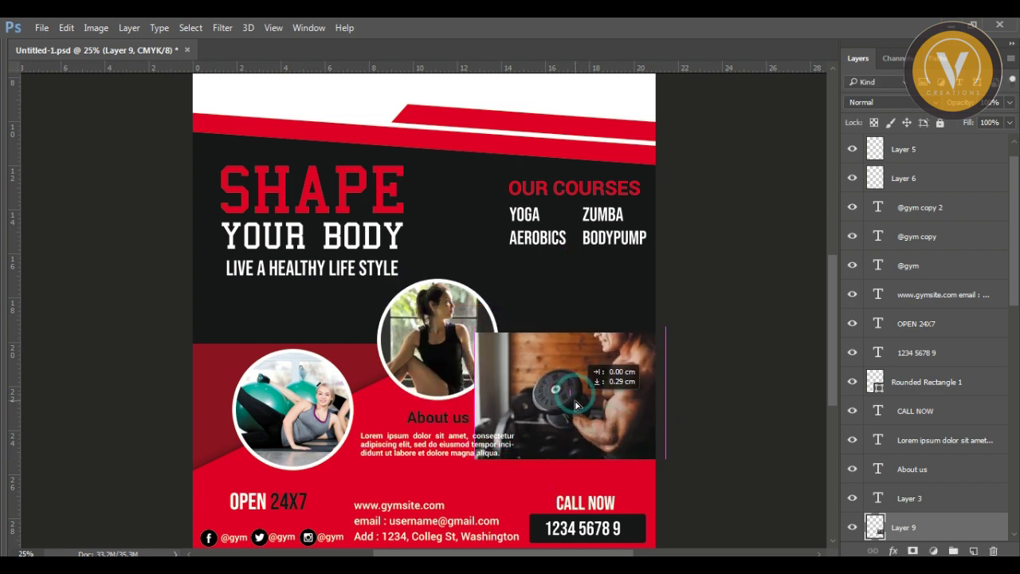
scroll(935, 473, down, 1)
scroll(935, 474, down, 2)
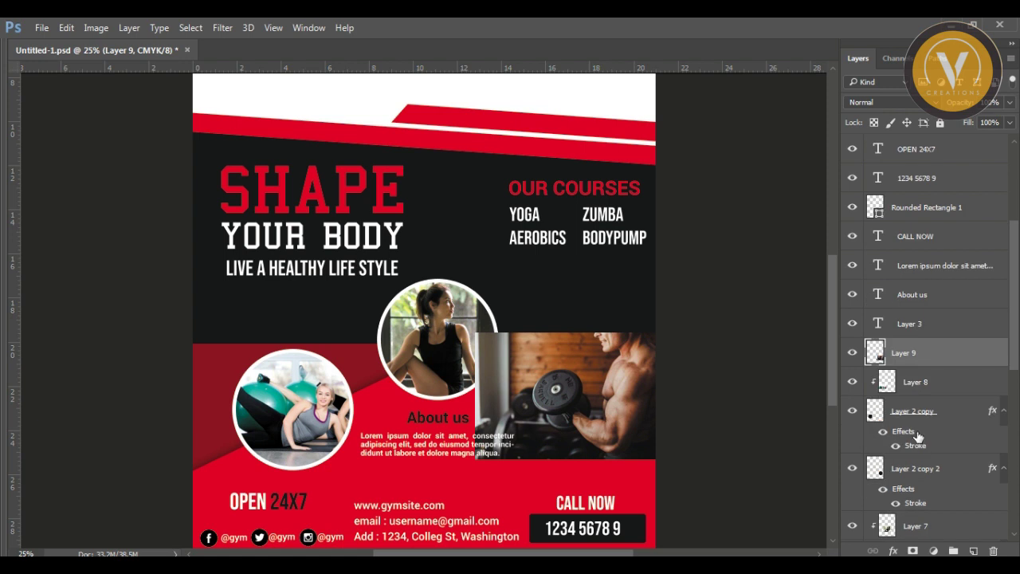
Place Layer 9 above the right circle's layer and clip it into that circle.
key(ctrl+bracketleft)
key(ctrl+bracketleft)
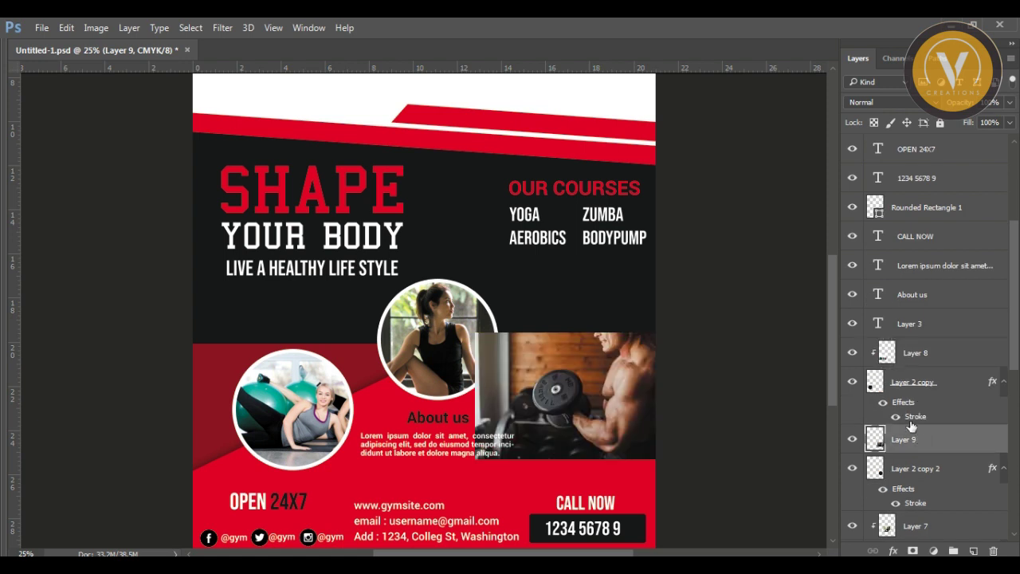
key(ctrl+bracketright)
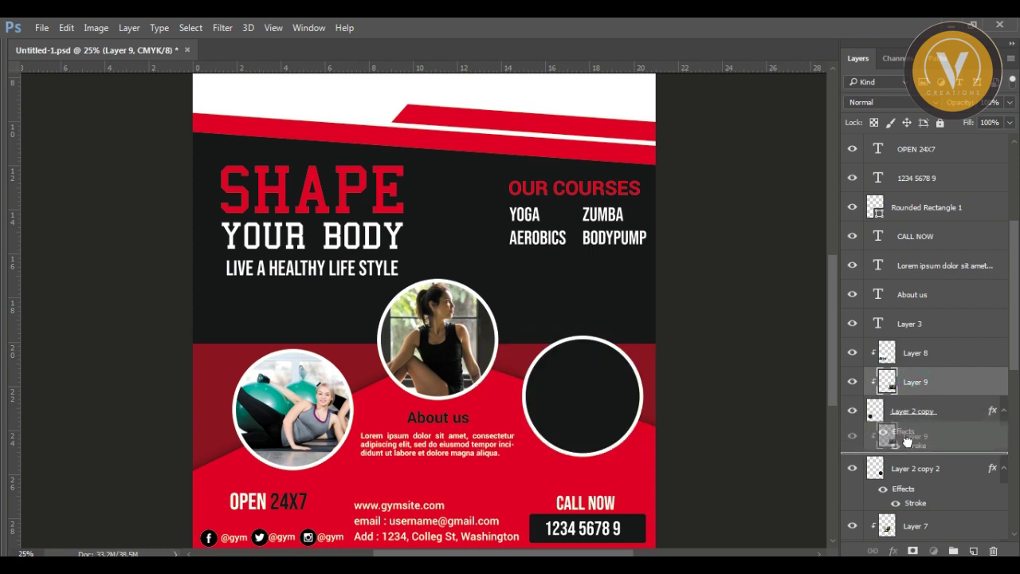
drag(915, 388, 905, 451)
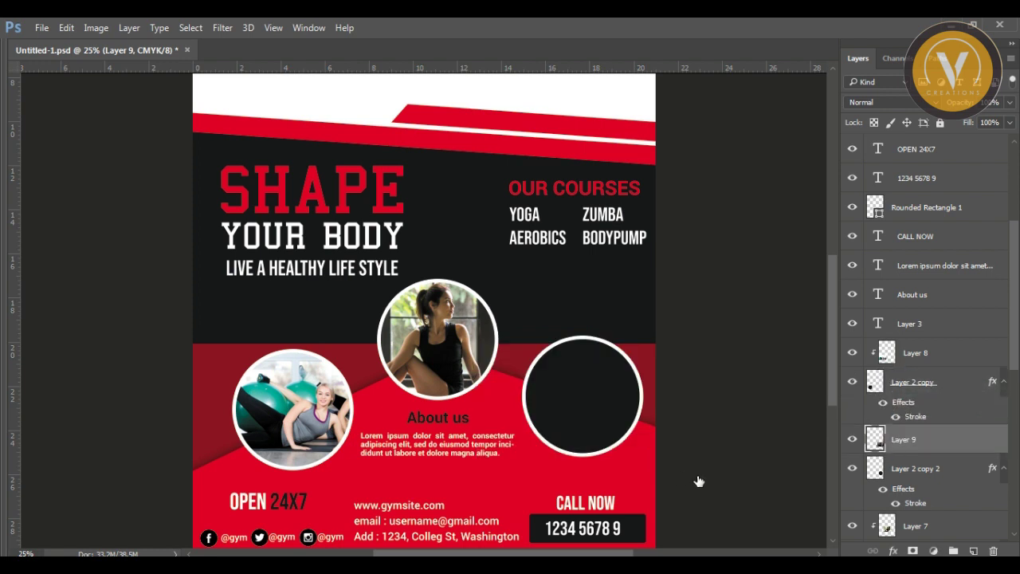
alt+click(878, 449)
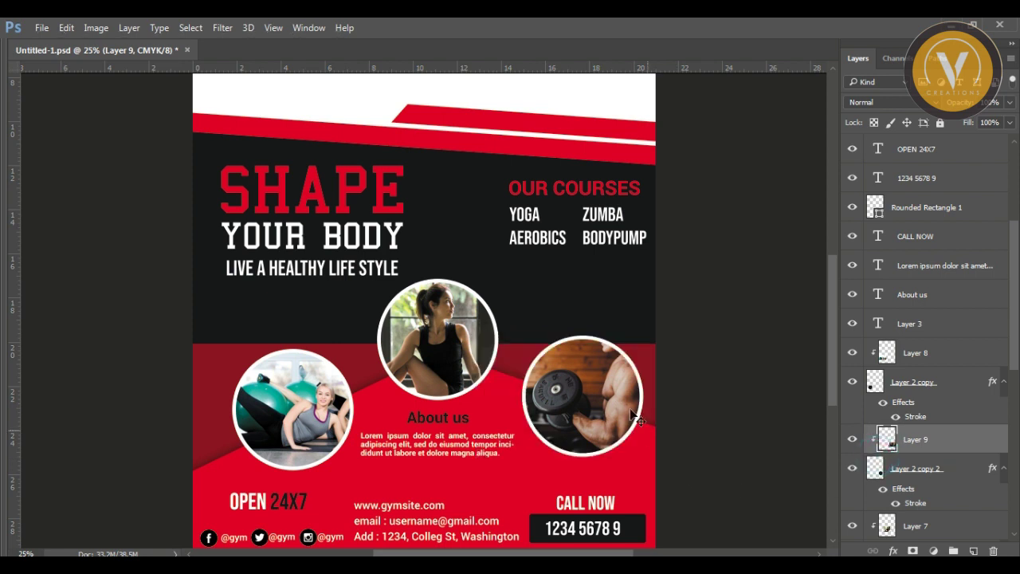
Enlarge and shift the clipped dumbbell photo to frame the man's arm and dumbbell.
key(ctrl+t)
drag(665, 461, 672, 462)
mouse_move(622, 420)
mouse_down()
mouse_move(589, 440)
mouse_move(598, 418)
mouse_up()
double_click(592, 419)
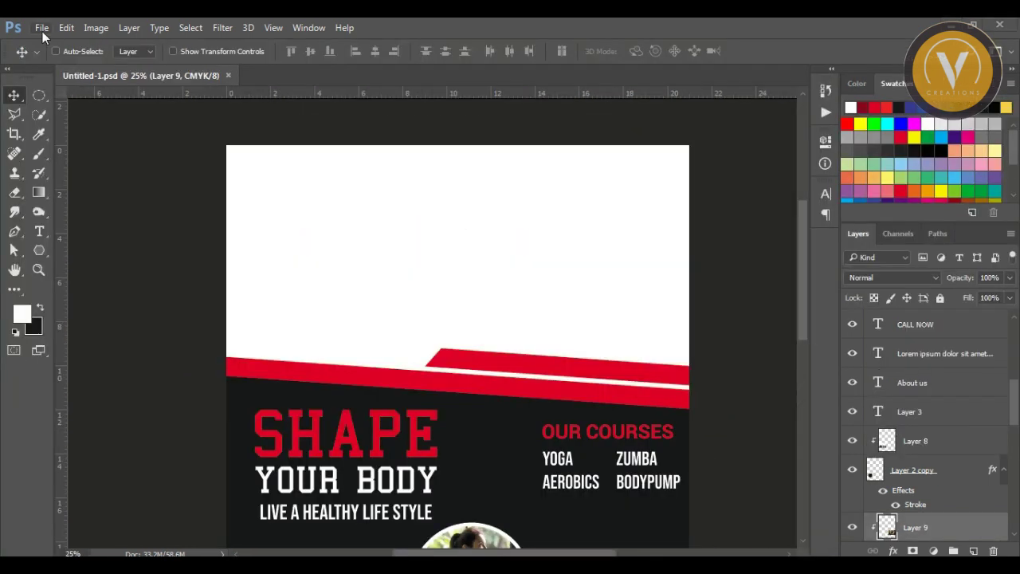
Open the 394.jpg bodybuilder photo.
click(41, 28)
click(58, 55)
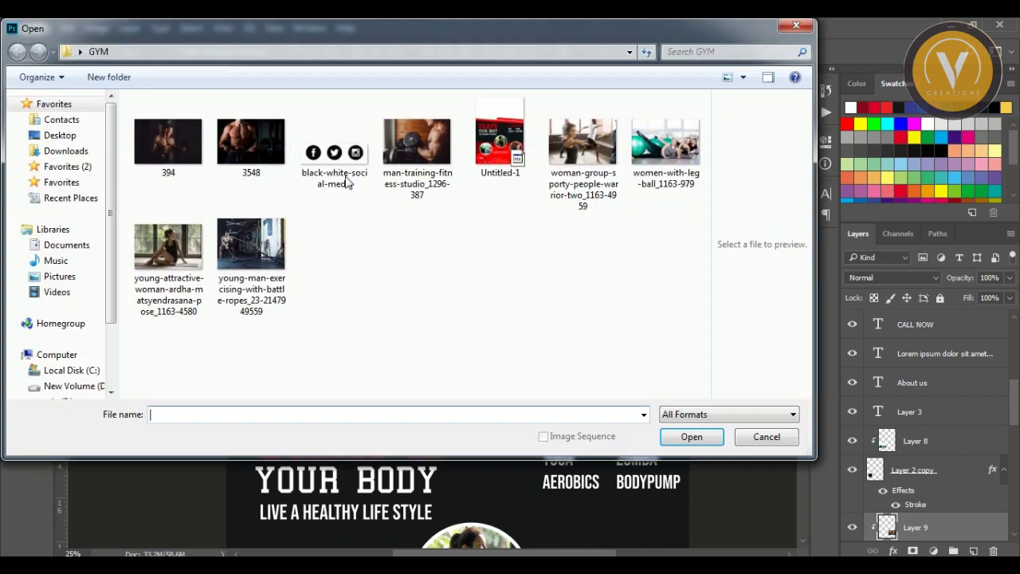
click(335, 155)
click(169, 142)
click(704, 441)
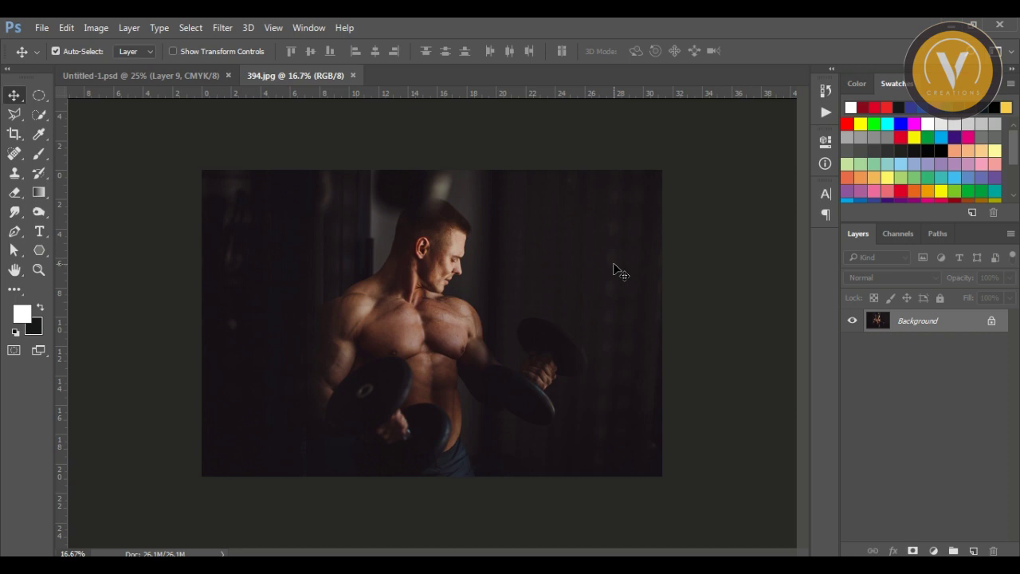
Duplicate the background layer and apply a High Pass filter to the copy.
key(ctrl+j)
click(223, 28)
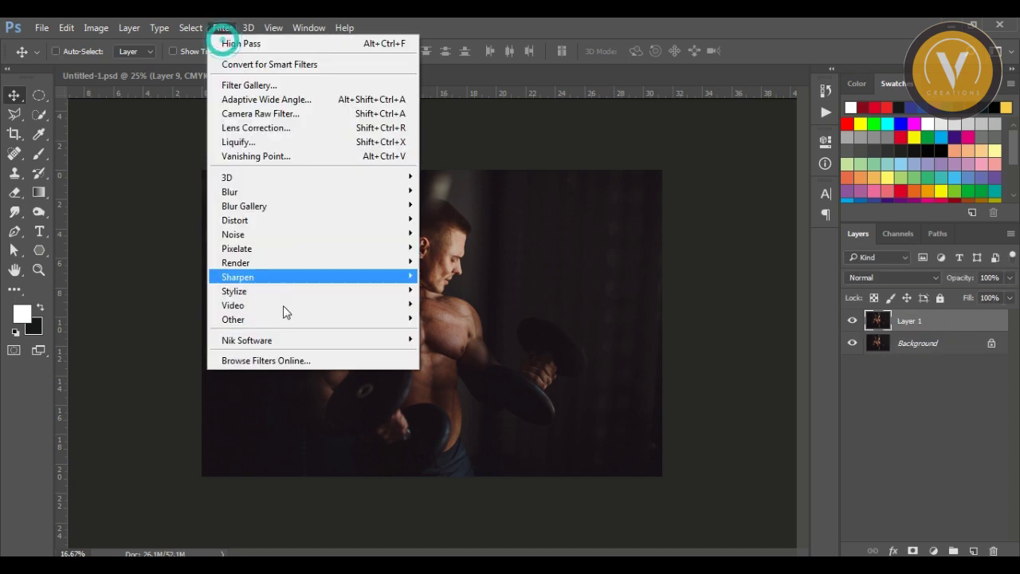
click(468, 338)
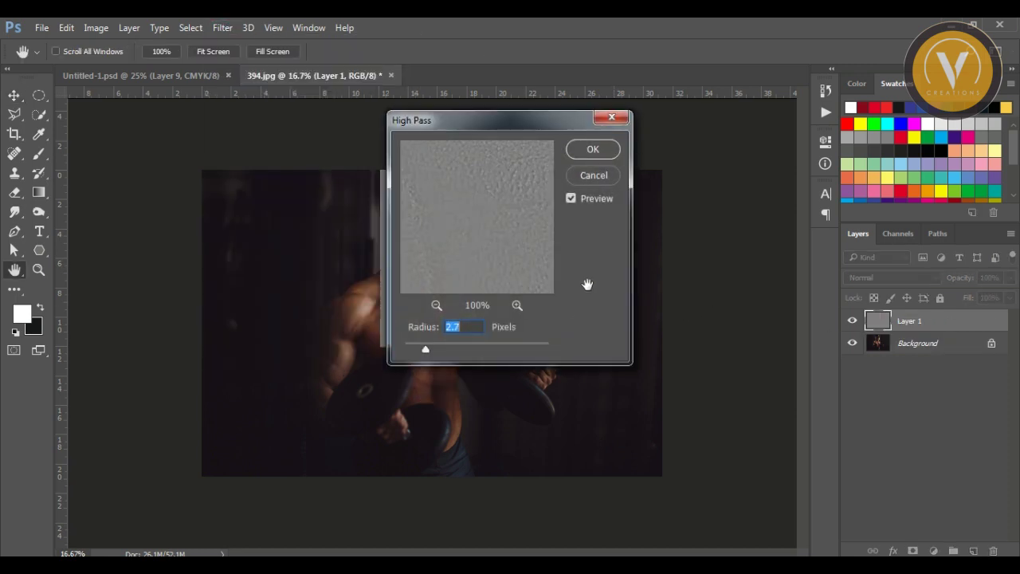
click(594, 152)
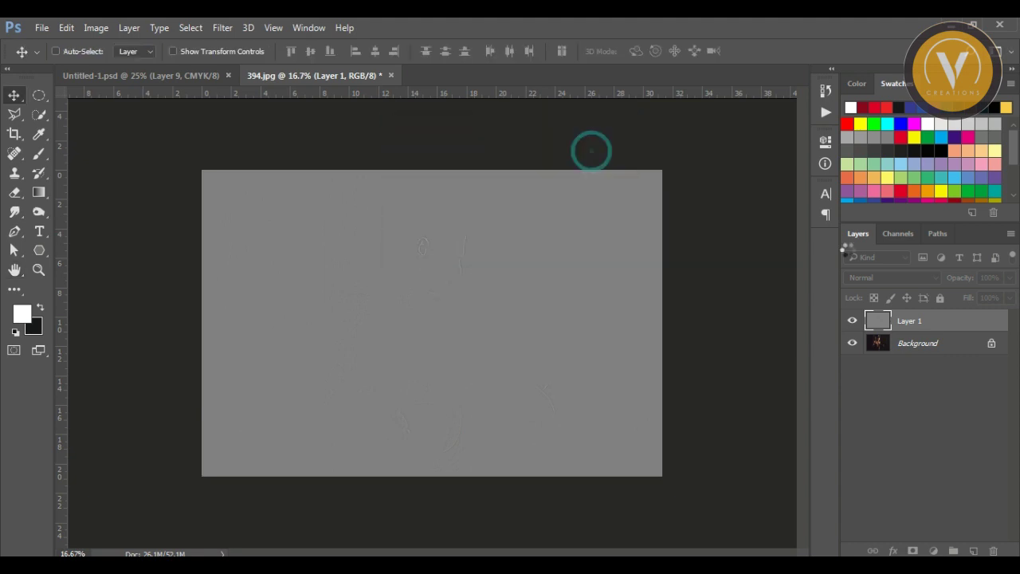
Set the High Pass layer to Overlay, then stamp all visible layers onto a new layer.
click(881, 277)
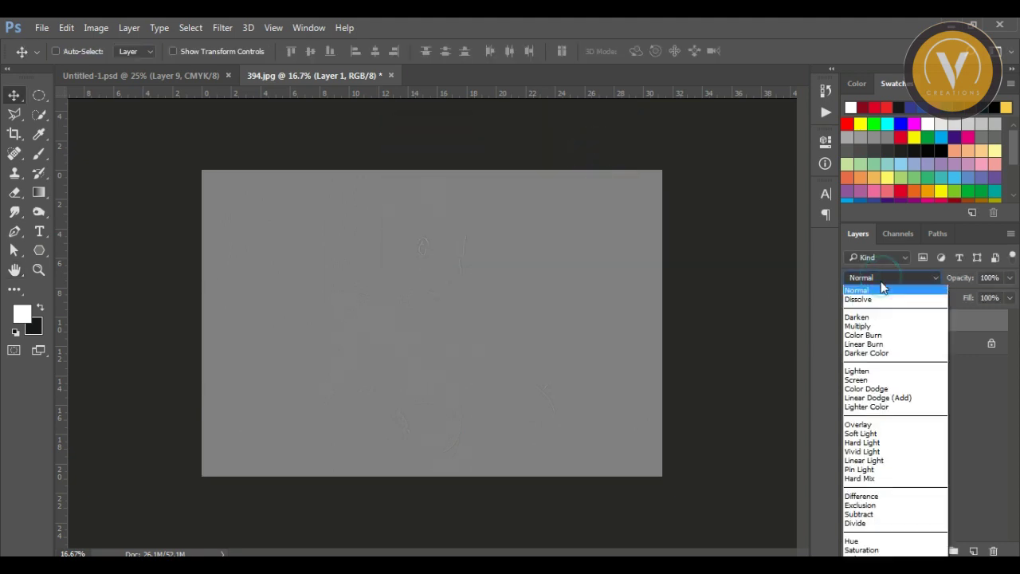
click(871, 443)
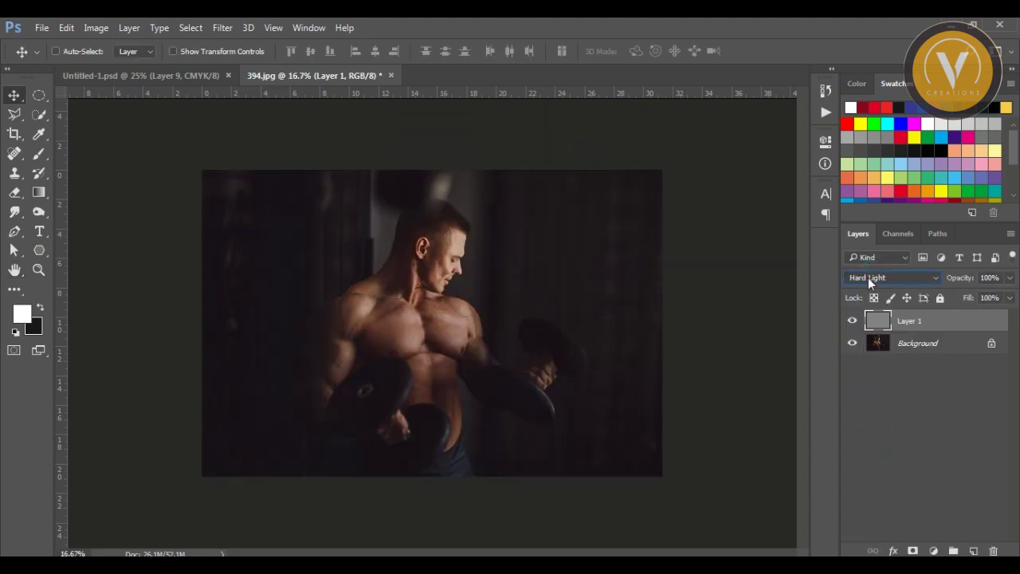
key(ctrl+plus)
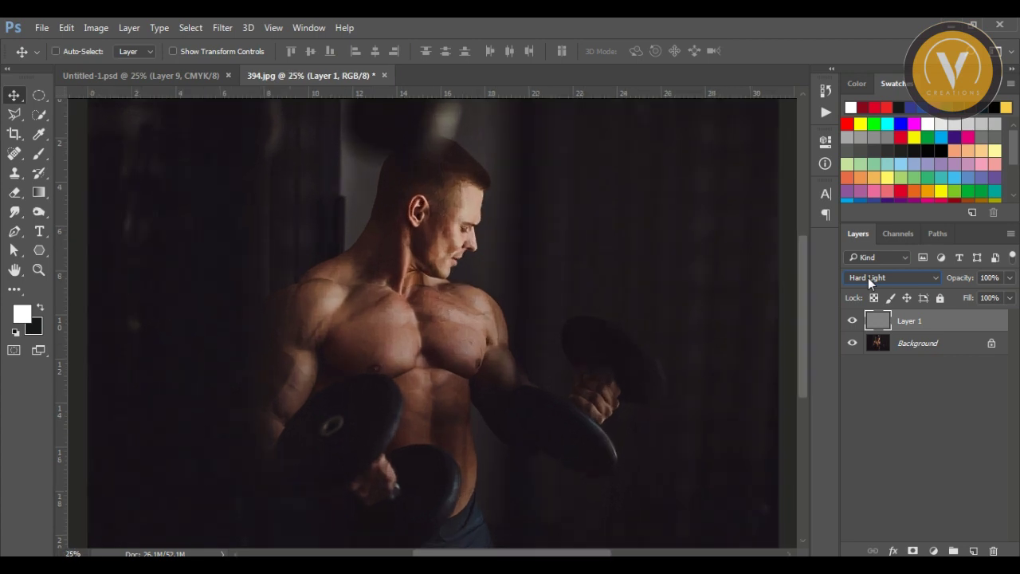
click(868, 277)
click(863, 425)
click(850, 322)
key(ctrl+shift+alt+e)
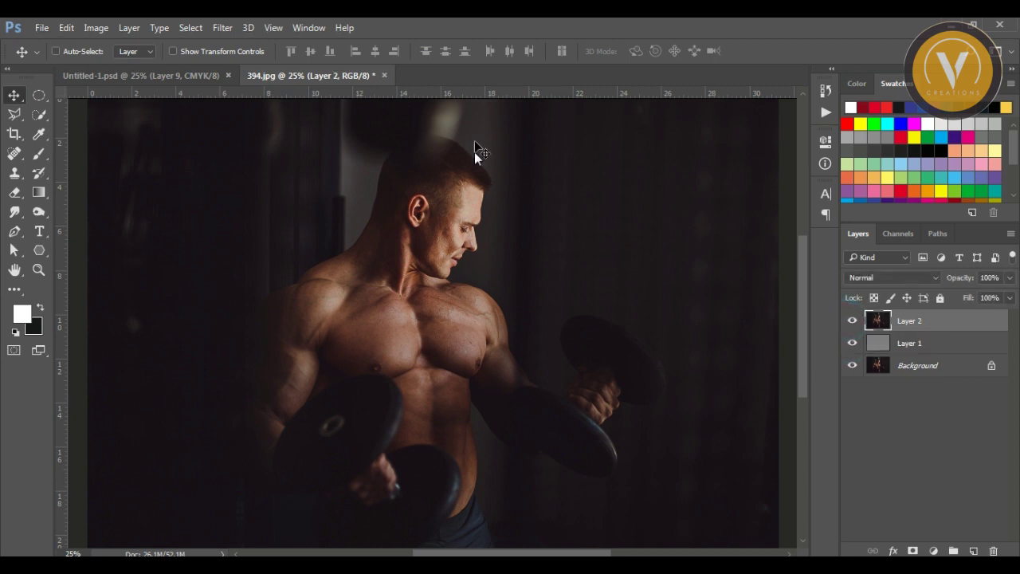
Raise the photo's exposure to +0.90 in Camera Raw.
click(222, 29)
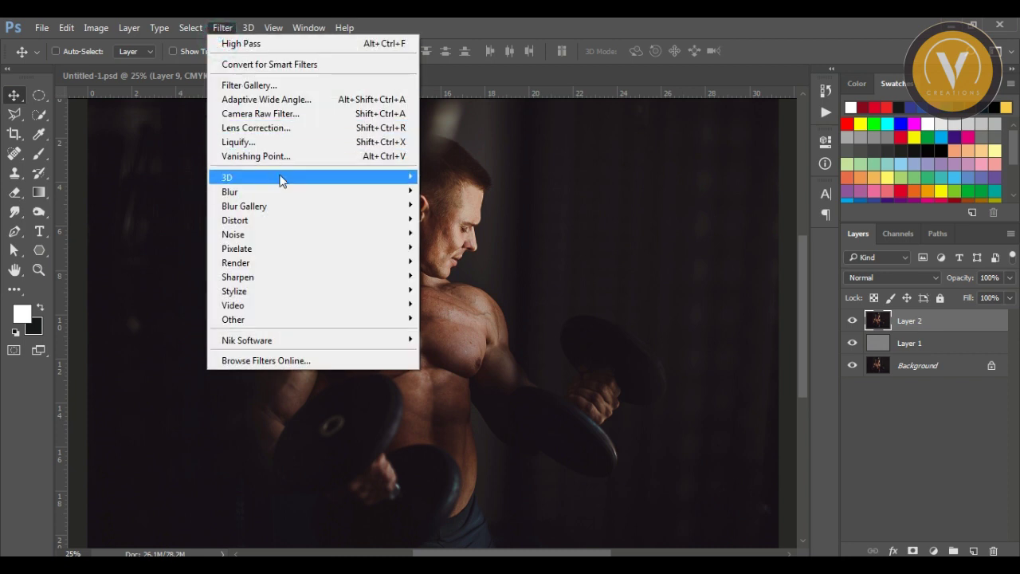
click(272, 114)
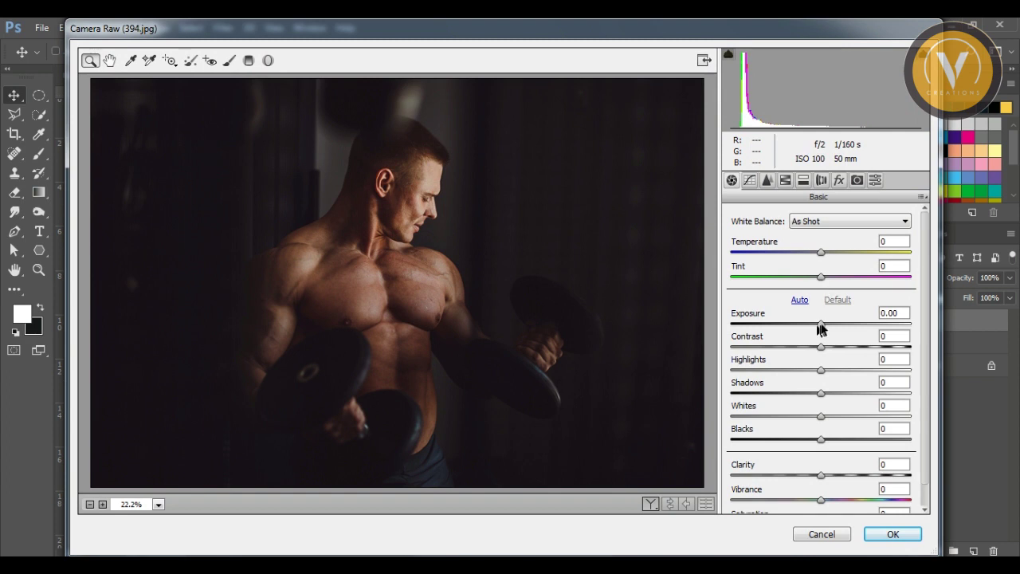
click(834, 326)
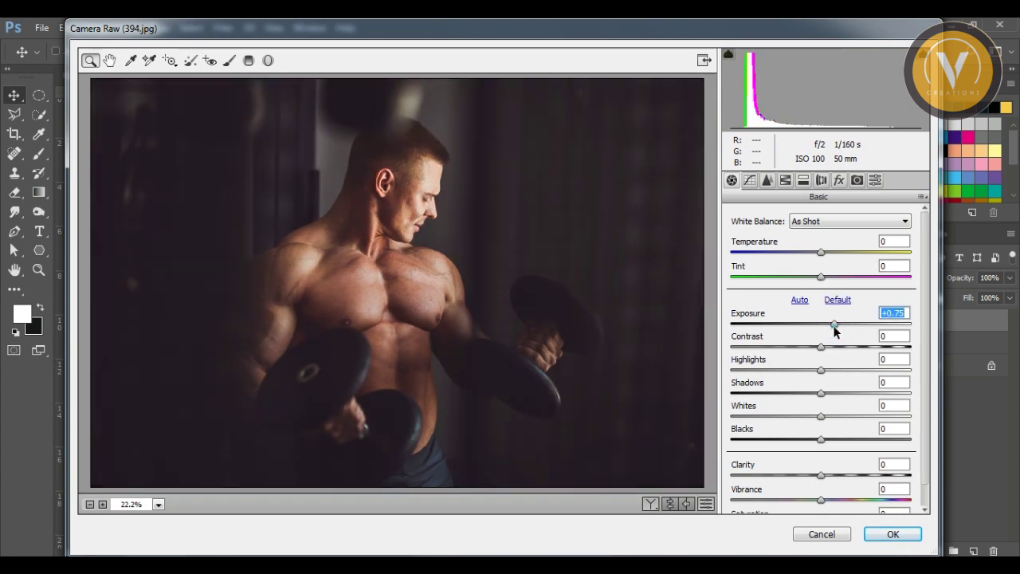
drag(834, 326, 829, 371)
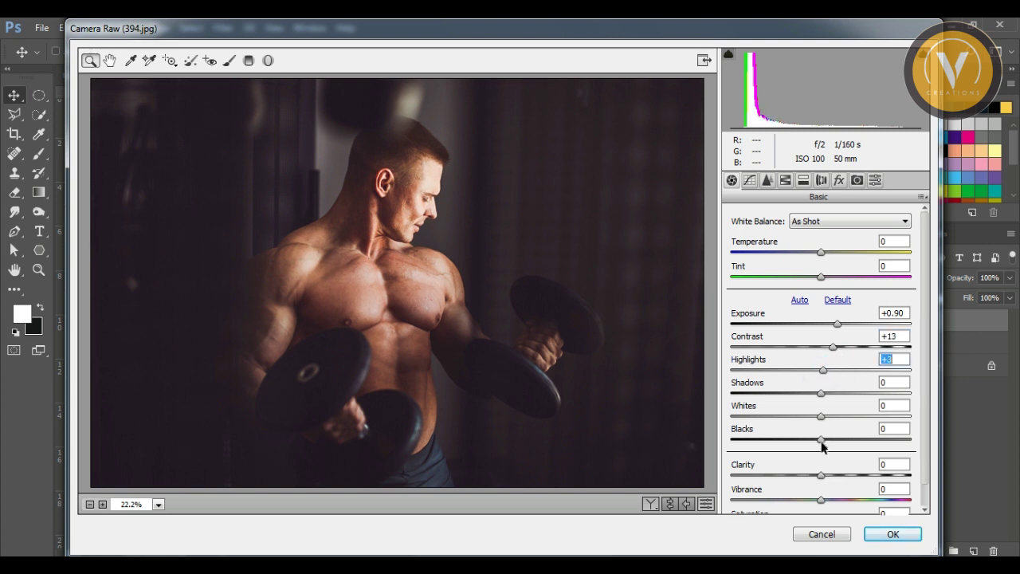
Set Clarity +18, Vibrance +14 and Saturation +5, then apply the Camera Raw edits.
mouse_move(825, 475)
mouse_down()
mouse_move(841, 472)
mouse_move(835, 500)
mouse_up()
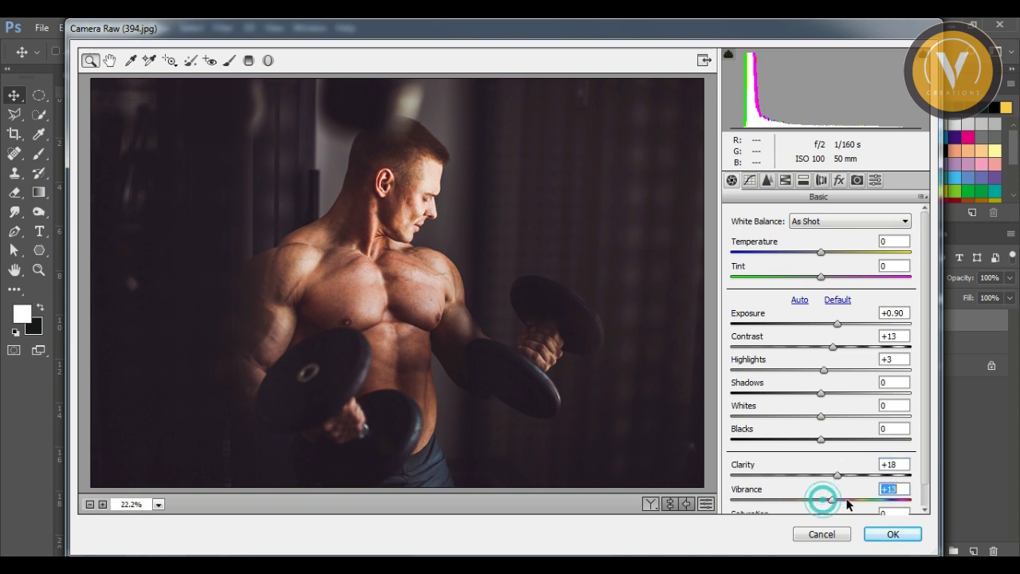
click(926, 507)
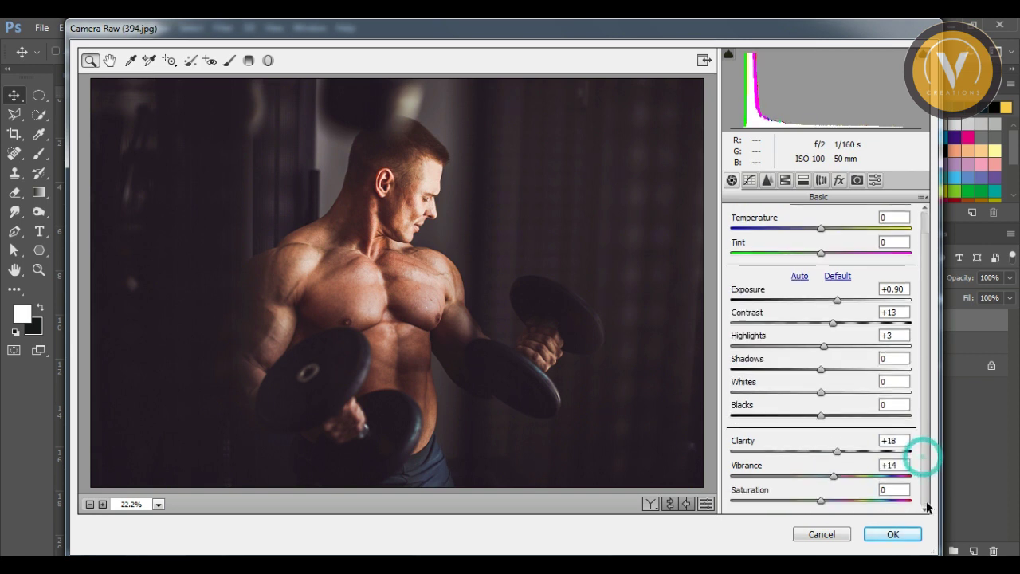
drag(822, 500, 827, 500)
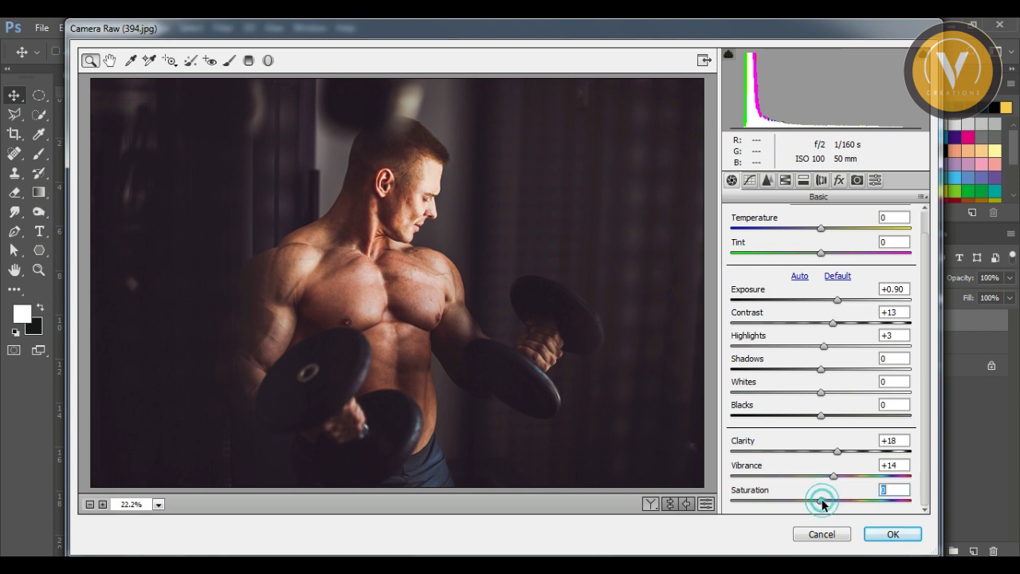
click(890, 534)
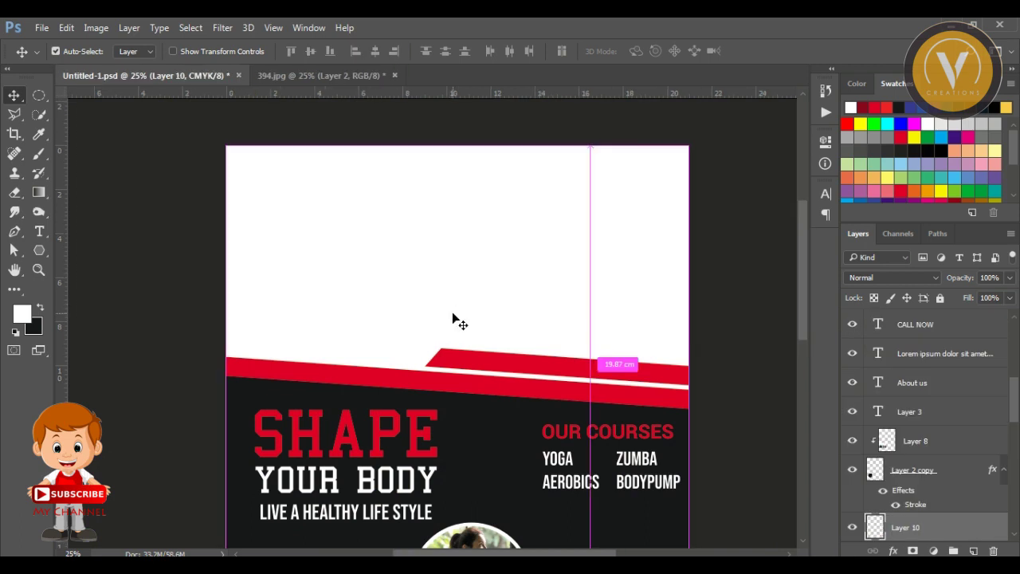
Move the muscle photo up and left and scale it down to about 69%.
key(ctrl+minus)
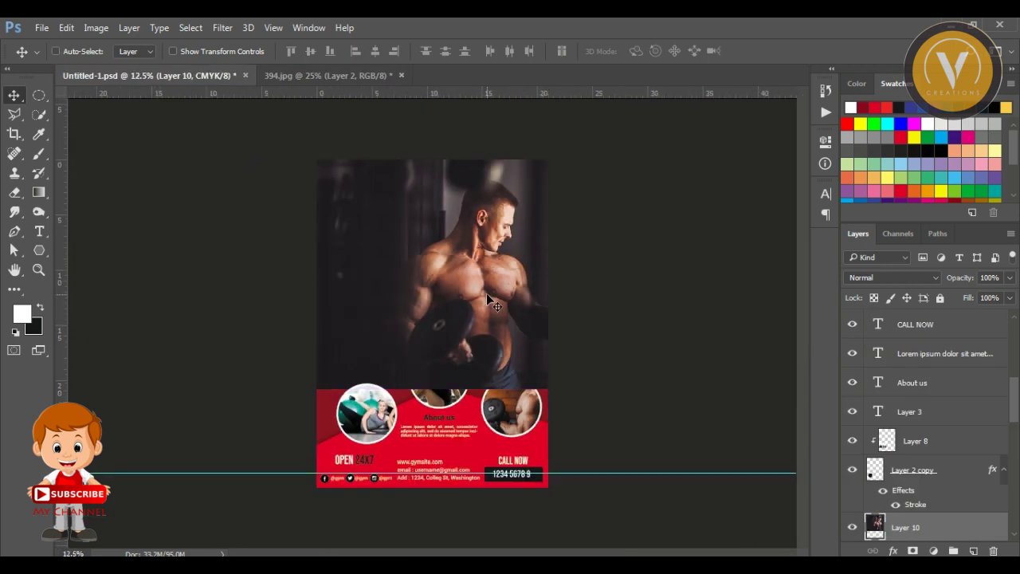
drag(488, 303, 440, 271)
key(ctrl+t)
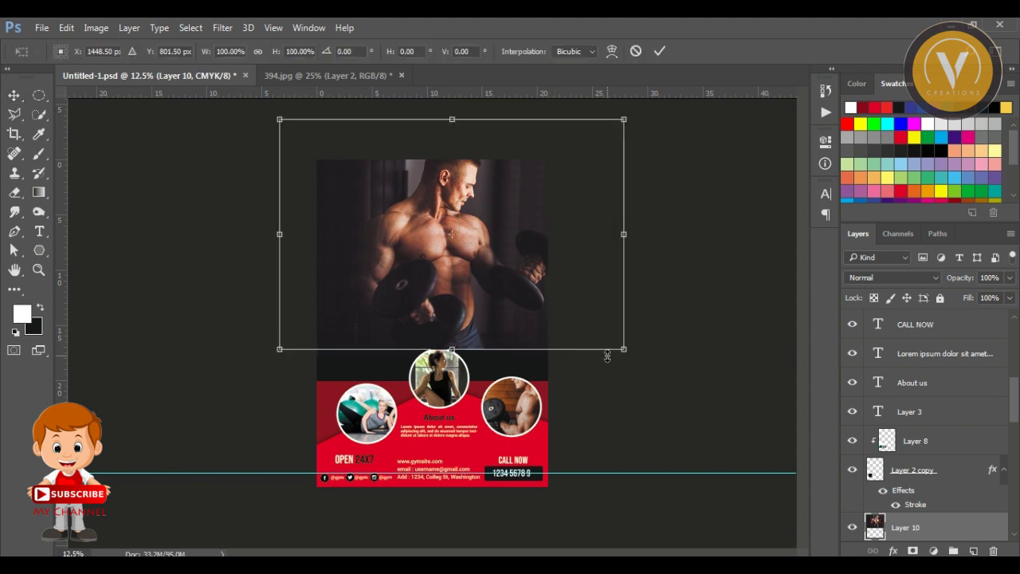
drag(622, 349, 594, 327)
drag(543, 289, 507, 284)
mouse_move(566, 319)
mouse_down()
mouse_move(547, 310)
mouse_move(556, 322)
mouse_up()
double_click(521, 287)
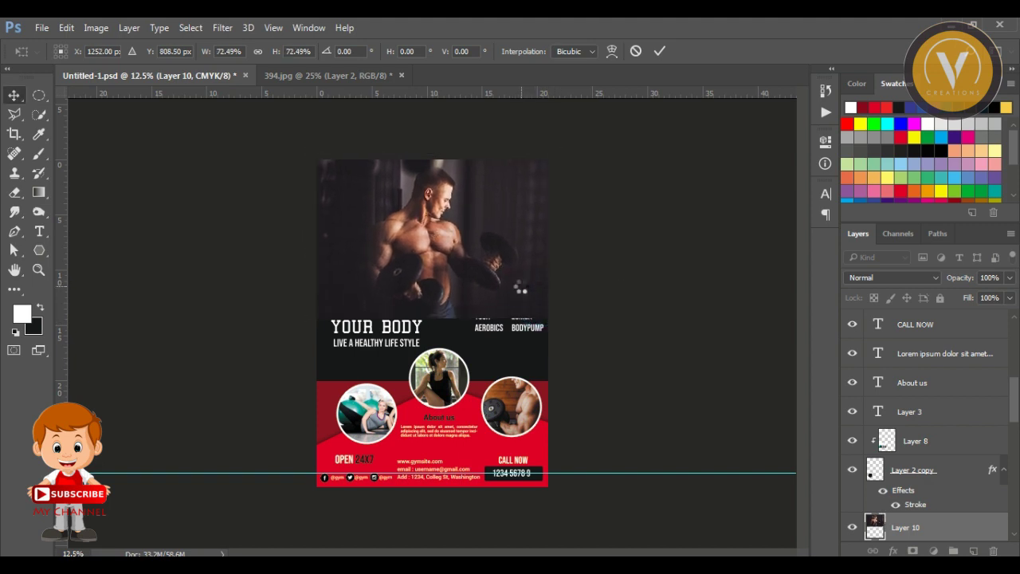
Rescale the photo to span the flyer width, bottom edge at the red stripes.
key(ctrl+t)
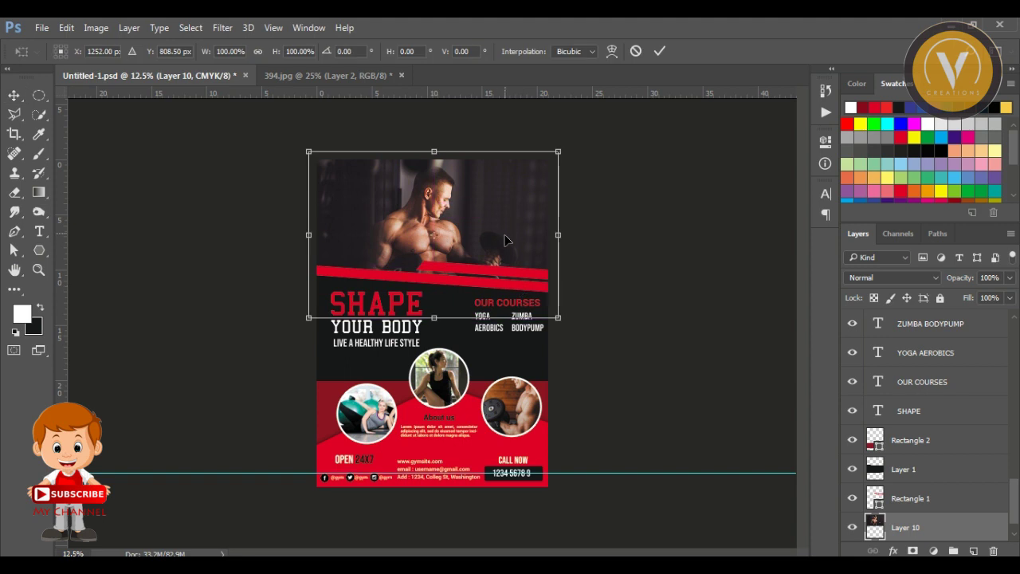
drag(505, 239, 506, 213)
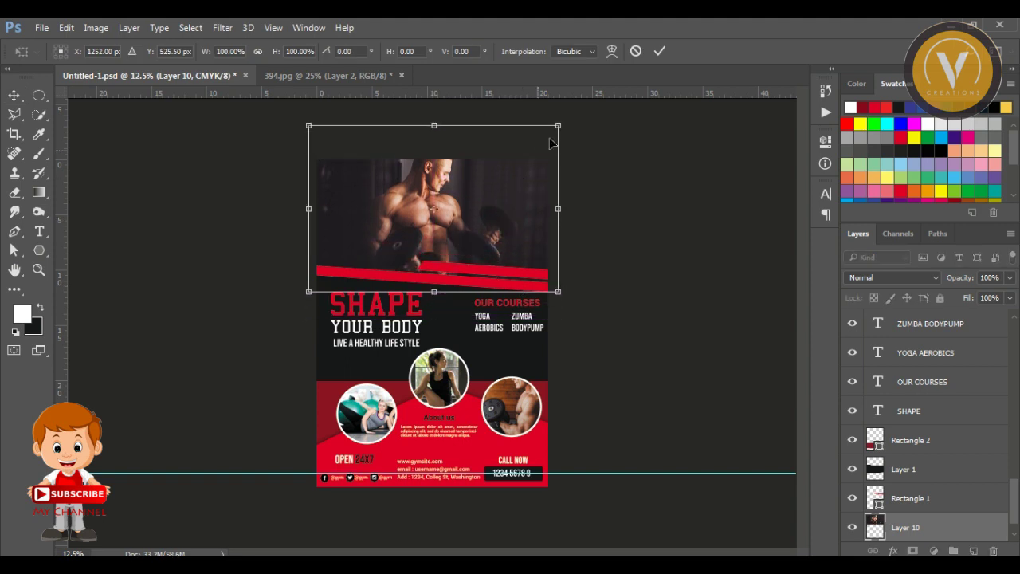
drag(560, 125, 551, 137)
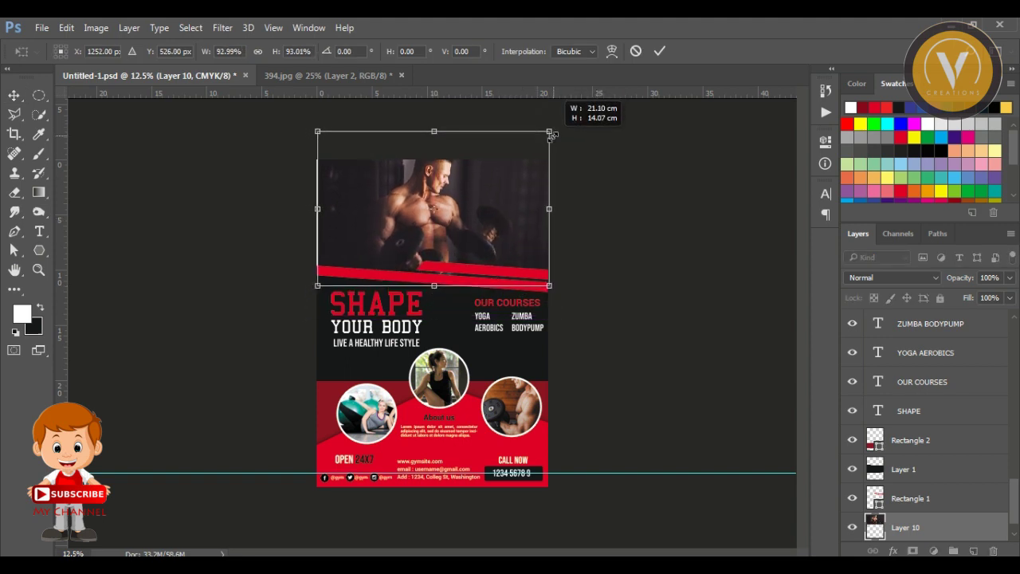
drag(519, 194, 519, 202)
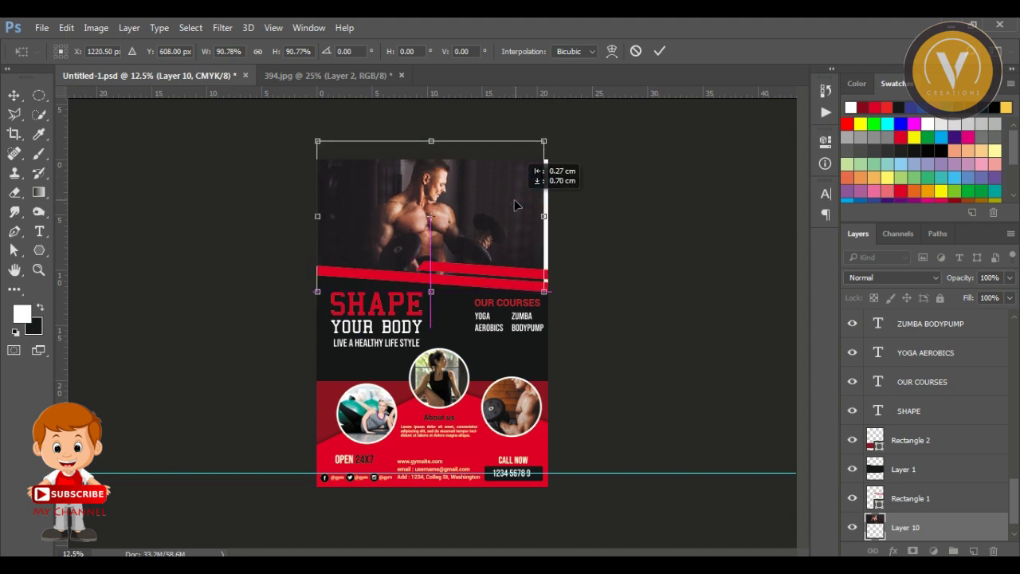
drag(547, 294, 551, 281)
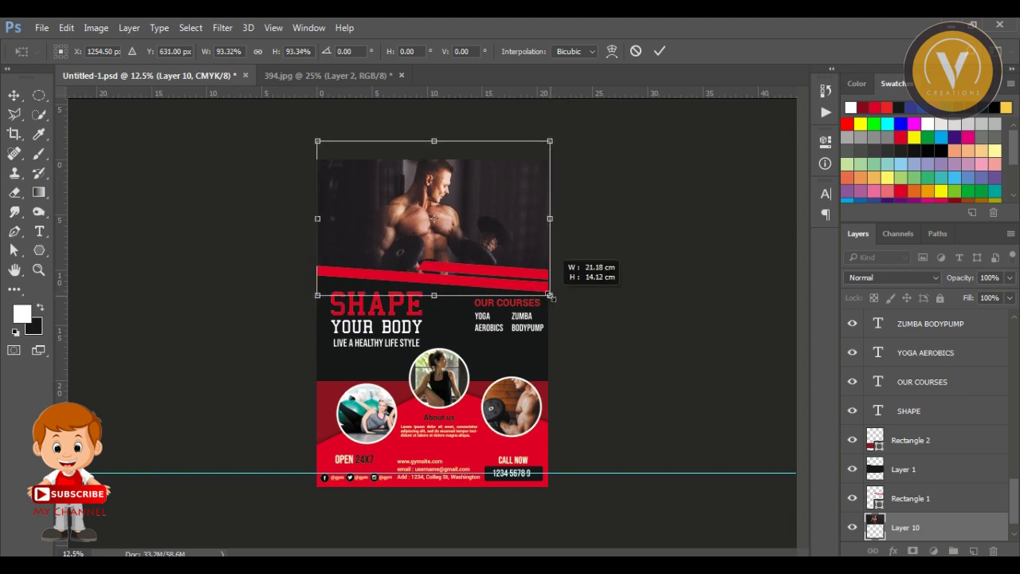
double_click(507, 253)
key(ctrl+t)
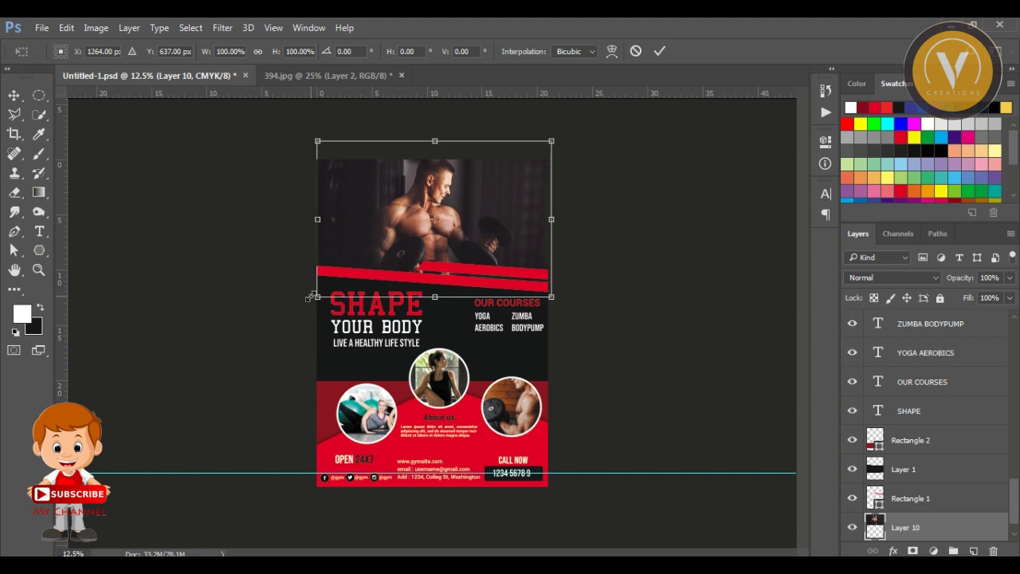
drag(317, 296, 318, 270)
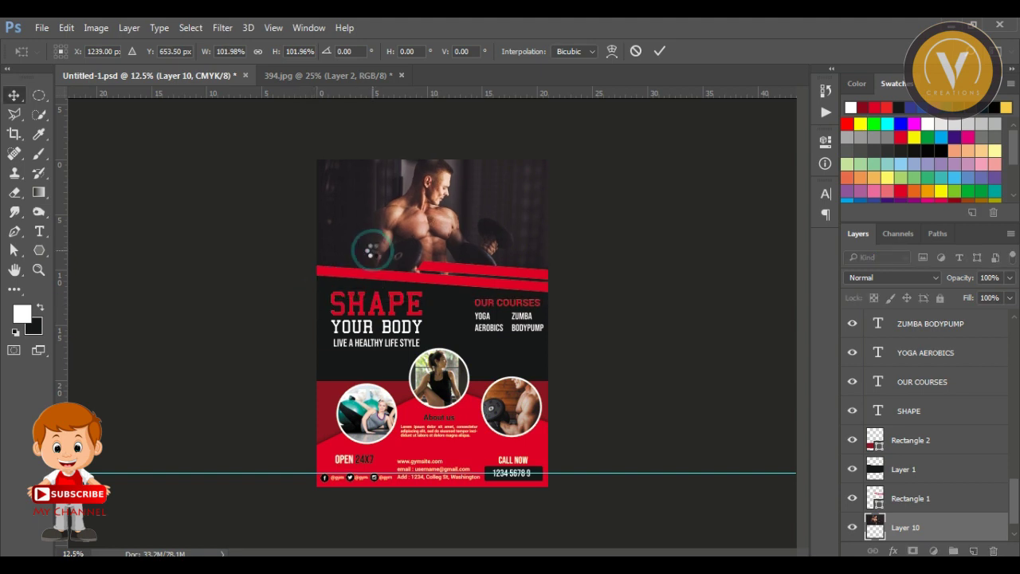
double_click(401, 251)
key(ctrl+plus)
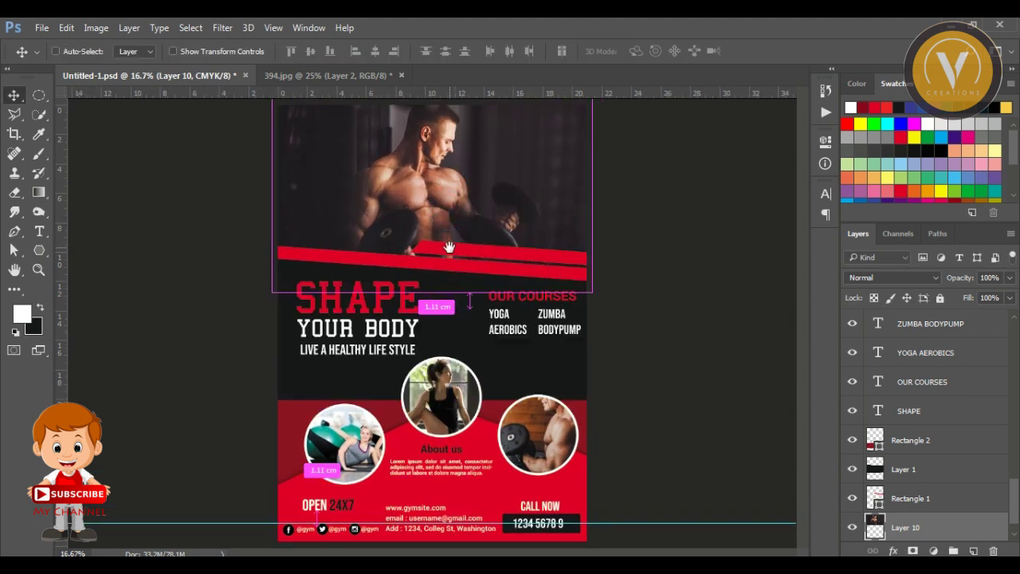
key(ctrl)
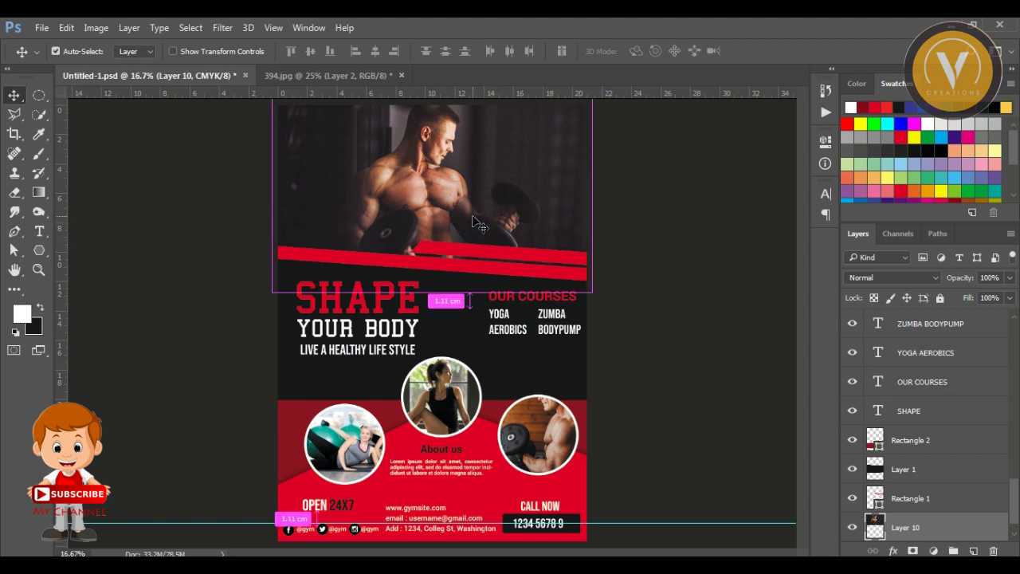
Apply Levels to the muscle photo with black input about 13 and white about 238.
key(ctrl+l)
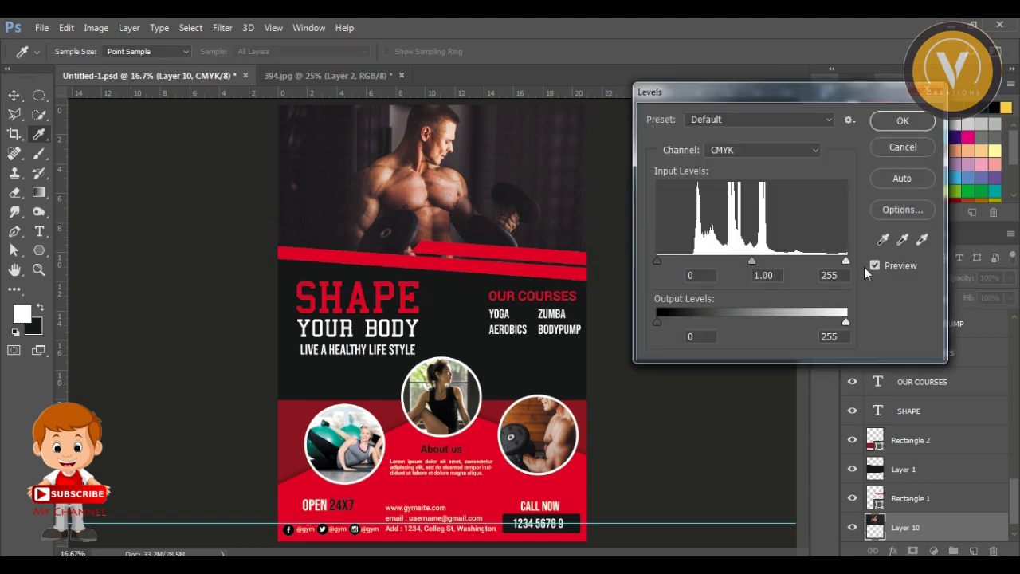
drag(846, 259, 835, 259)
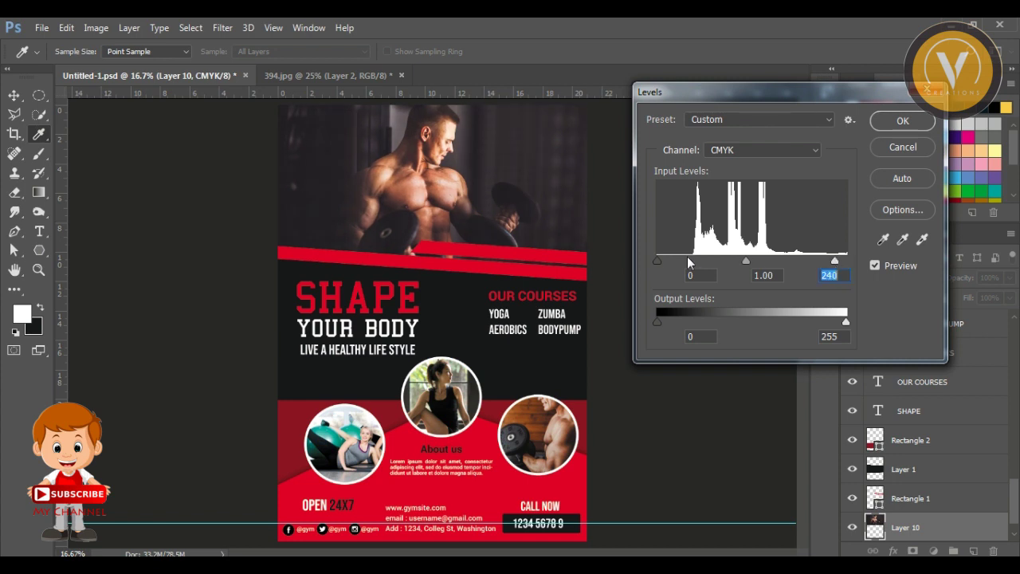
drag(656, 260, 668, 260)
drag(835, 261, 833, 261)
click(903, 121)
key(v)
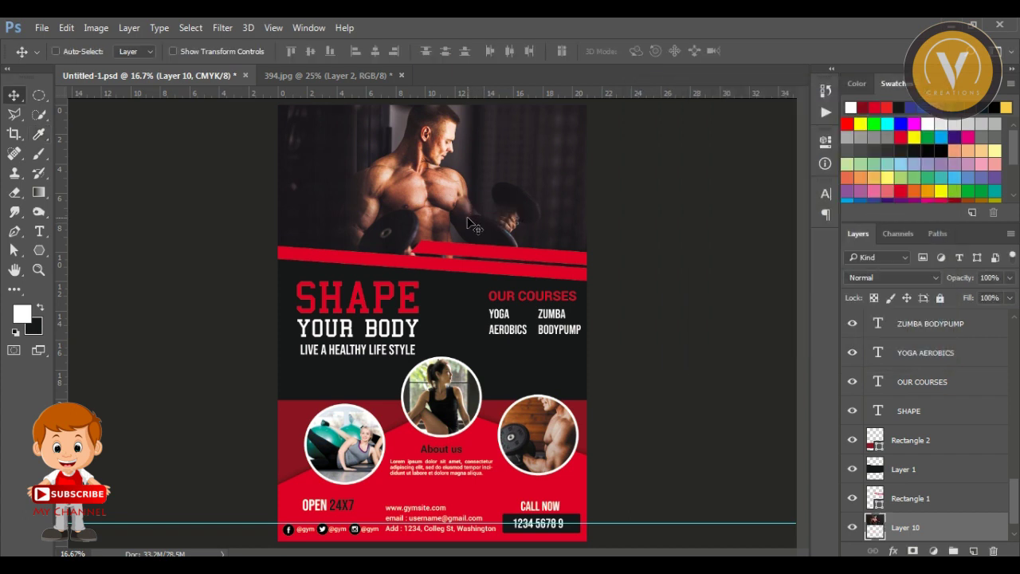
Zoom to the photo's top and marquee a tall rectangle at its top-left.
key(f)
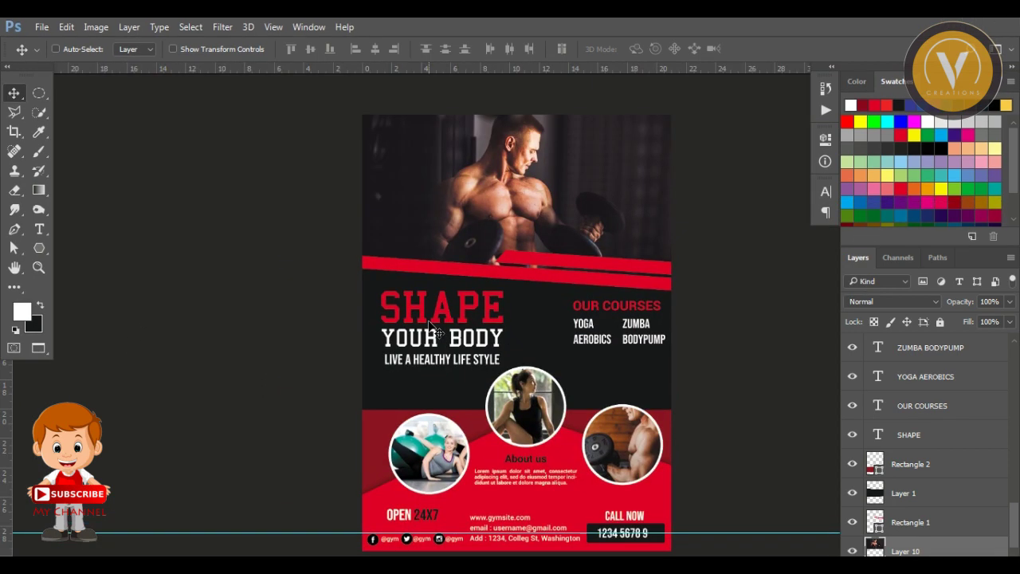
key(f)
key(ctrl+plus)
key(f)
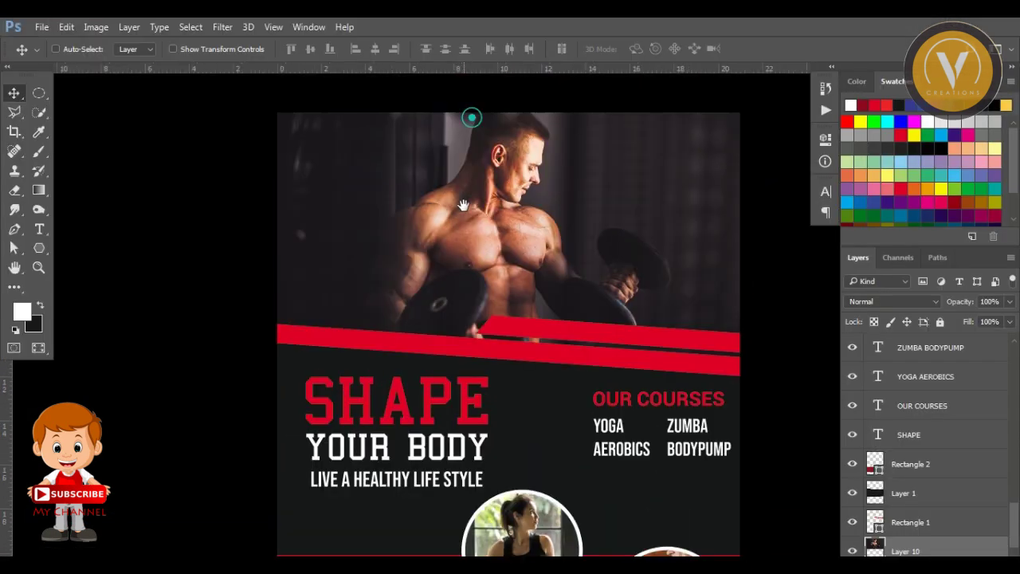
drag(388, 224, 375, 261)
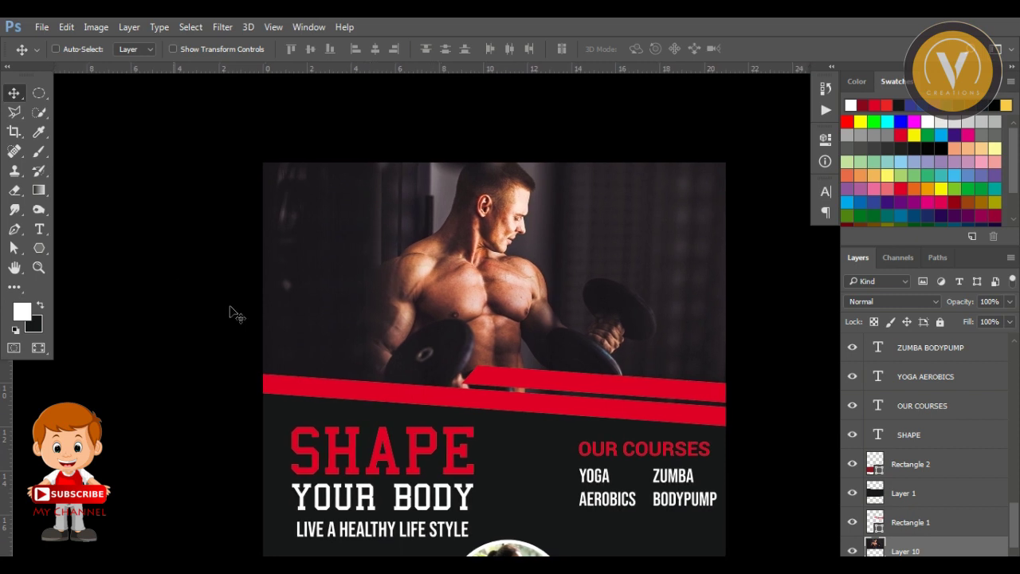
click(38, 94)
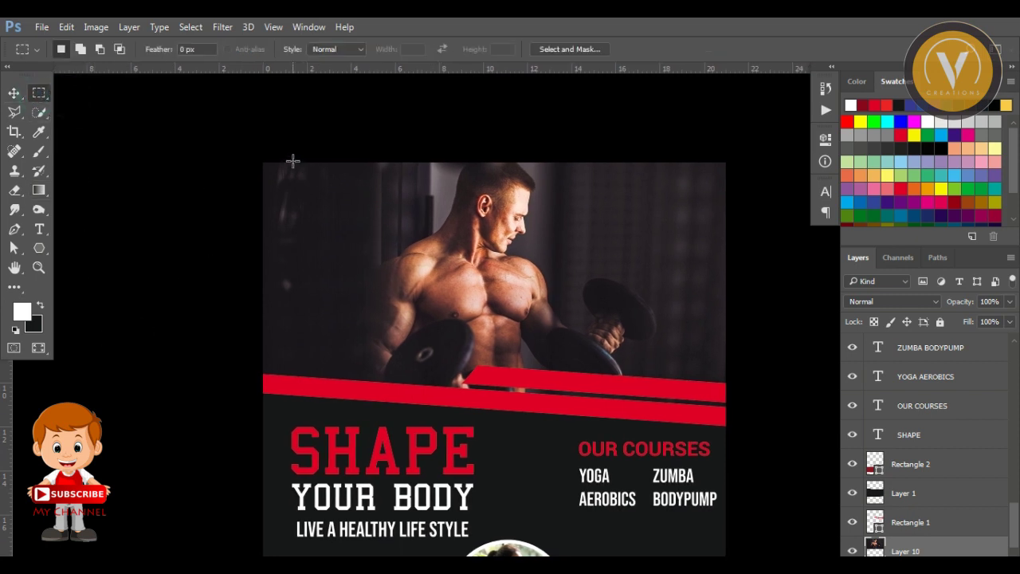
drag(291, 162, 343, 269)
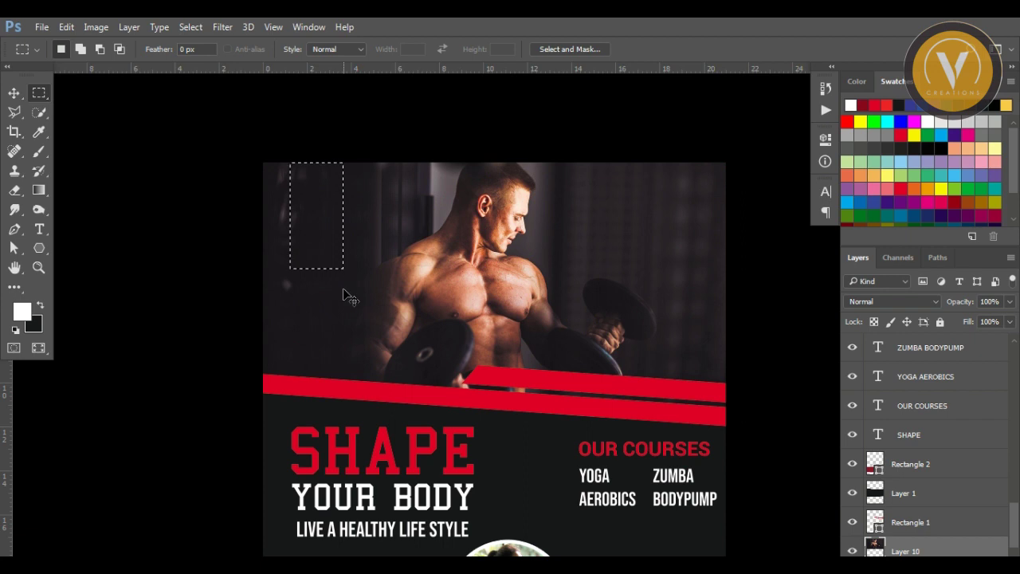
Fill the rectangle with the flyer's eyedropped red on new Layer 11.
key(ctrl+shift+n)
click(645, 163)
key(i)
click(422, 392)
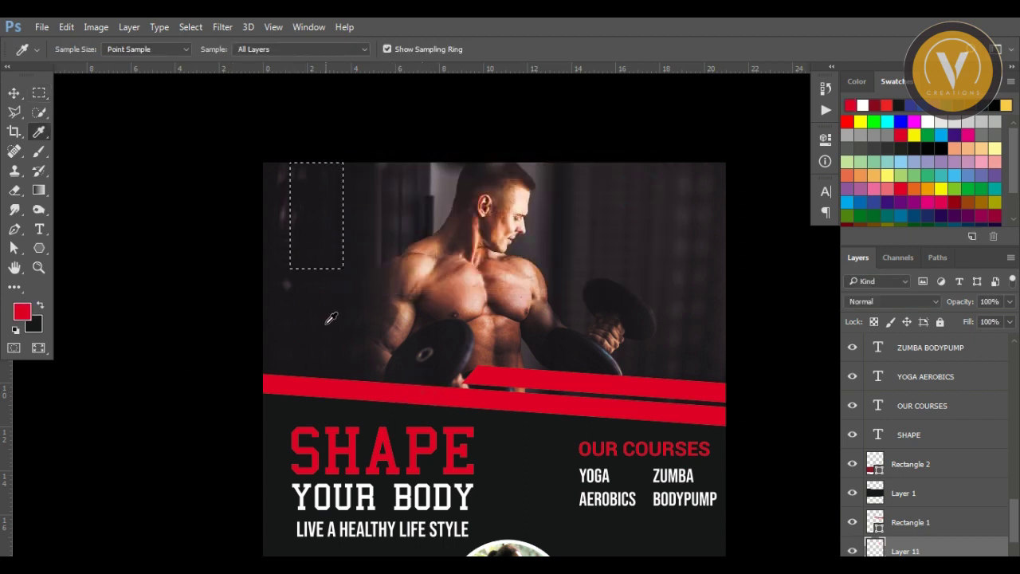
key(alt+BackSpace)
key(ctrl+d)
key(v)
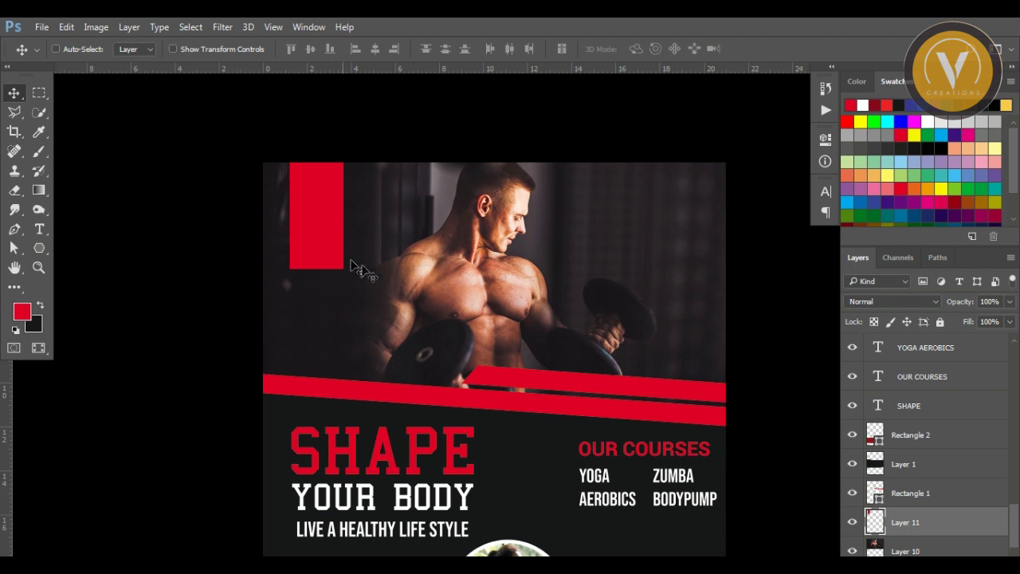
click(39, 248)
Draw a rotated, scaled hexagon path over the rectangle's bottom and load it as a selection.
click(91, 49)
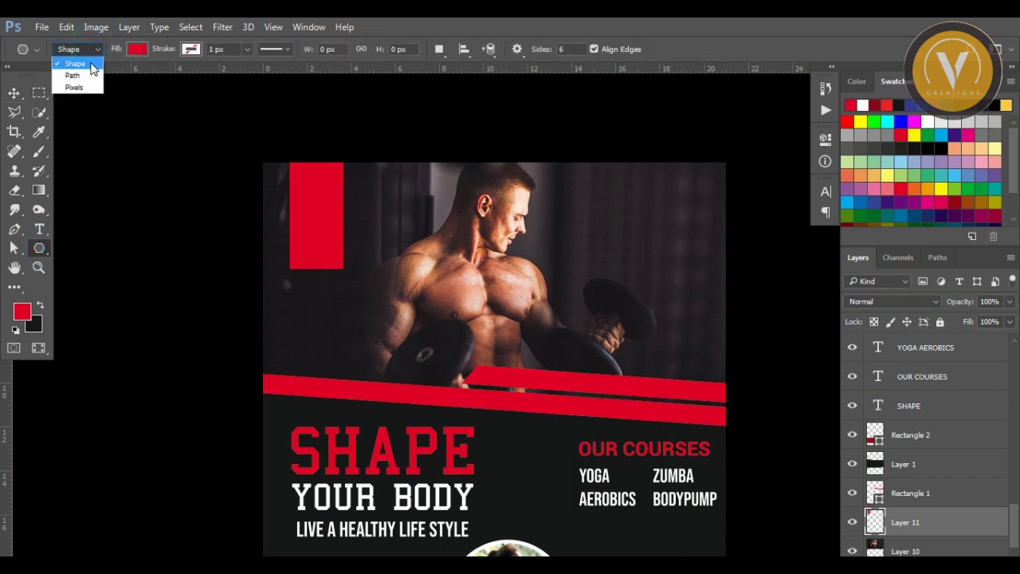
click(71, 67)
drag(296, 266, 353, 332)
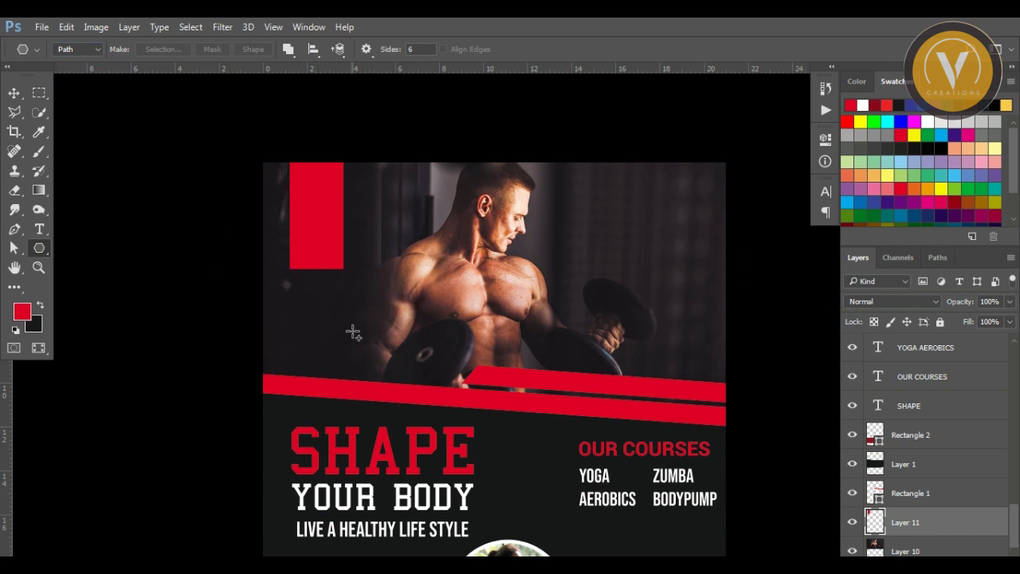
key(ctrl+t)
drag(426, 309, 394, 163)
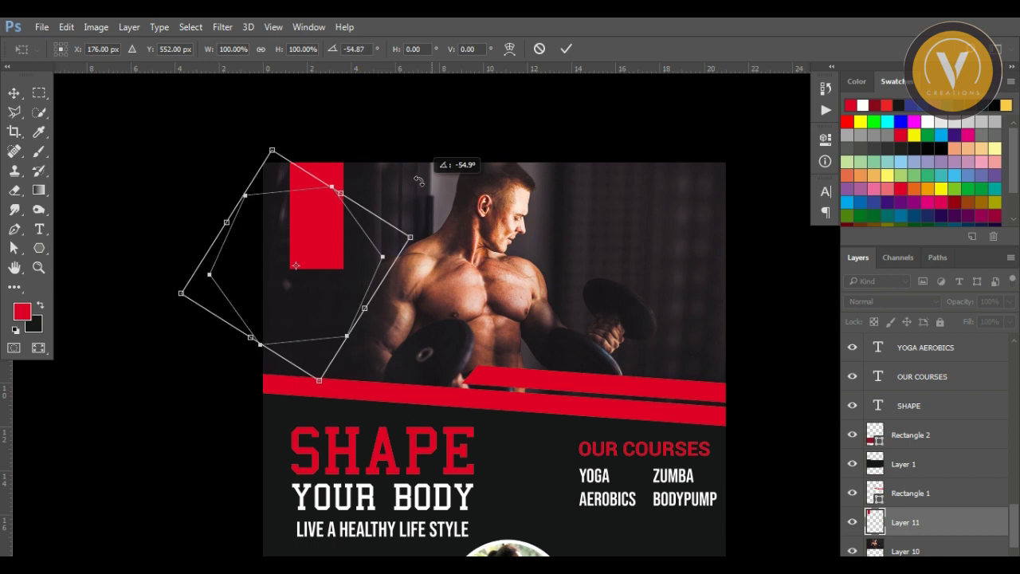
drag(348, 380, 339, 321)
drag(301, 273, 341, 336)
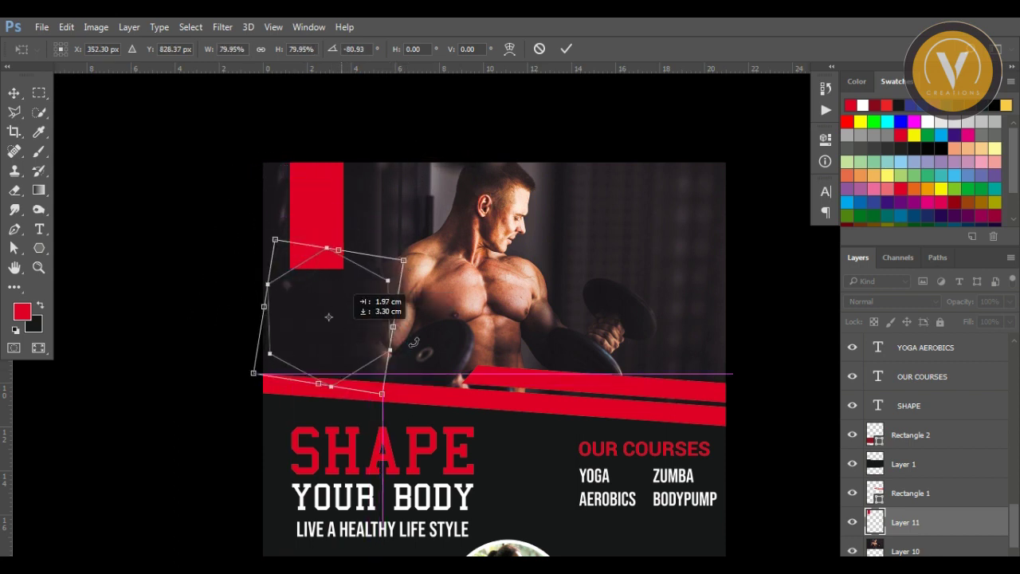
drag(412, 337, 409, 330)
drag(339, 319, 333, 313)
key(Return)
key(ctrl+Return)
Cut the V-notch out of the red rectangle and stretch it taller into a ribbon.
key(v)
right_click(334, 199)
click(343, 208)
key(Delete)
key(ctrl+d)
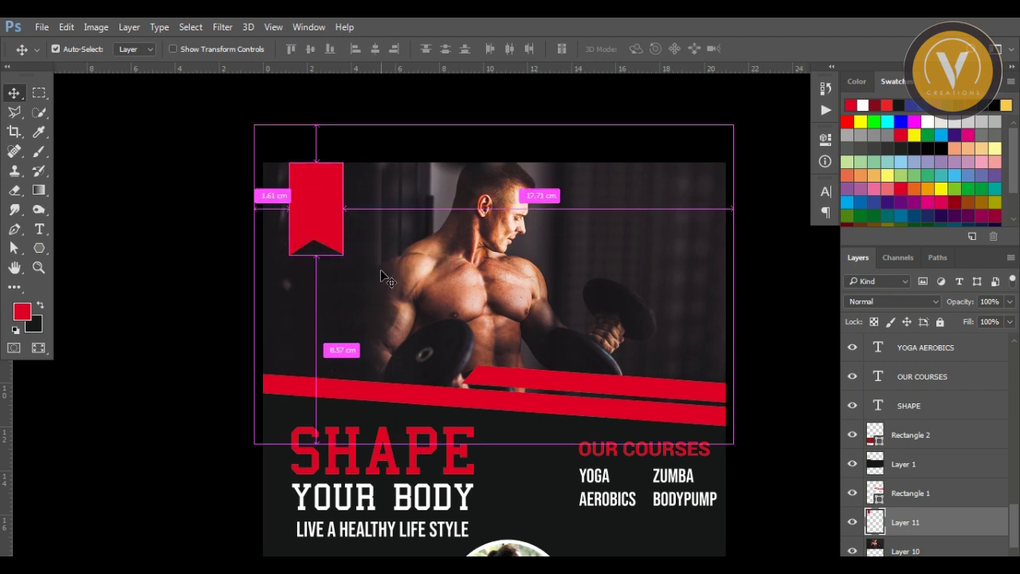
key(ctrl+t)
scroll(339, 293, up, 2)
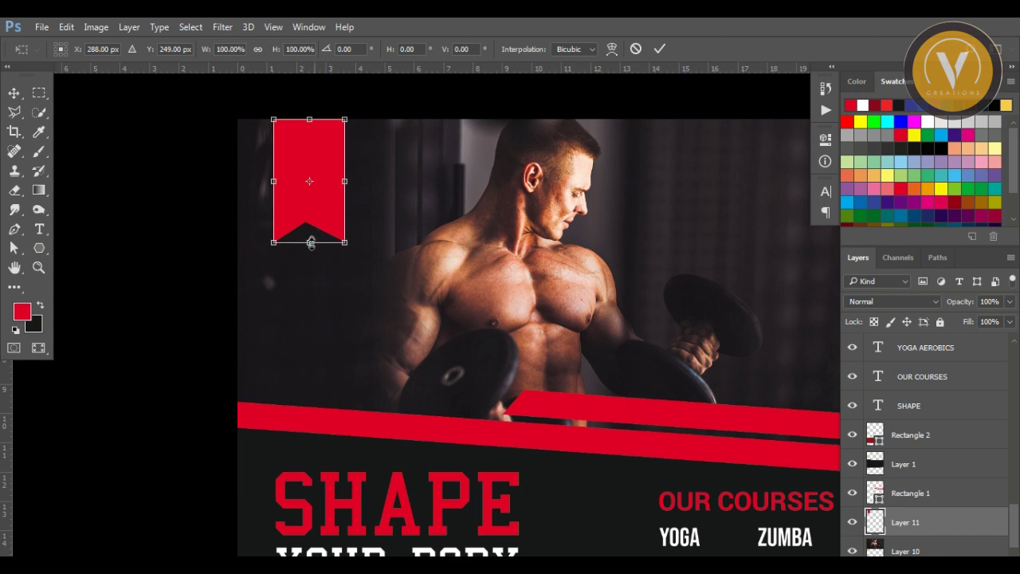
drag(310, 244, 315, 256)
key(Return)
drag(478, 250, 475, 323)
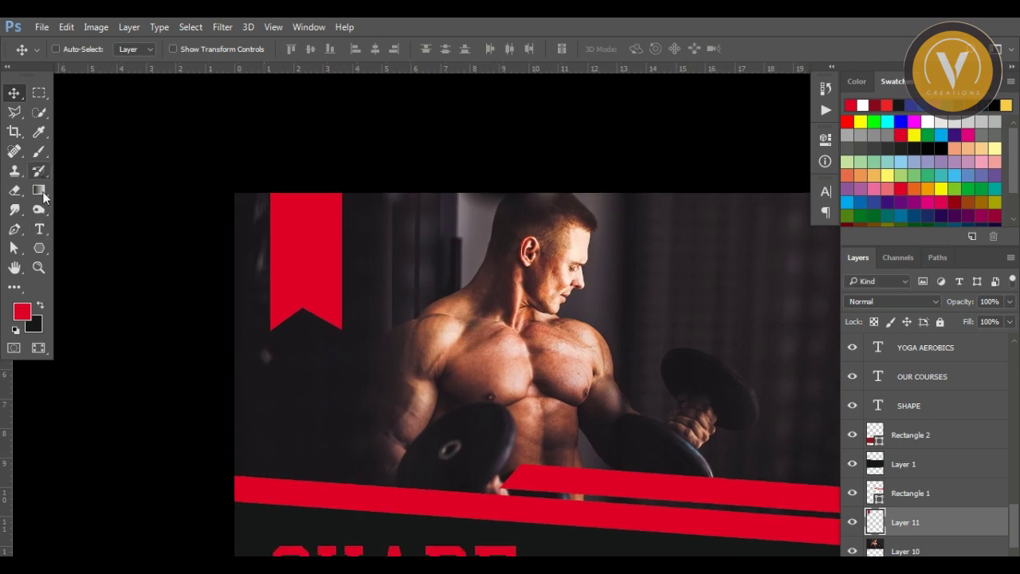
Add the text GYM LOGO on the ribbon and colour it white.
key(ctrl+plus)
key(t)
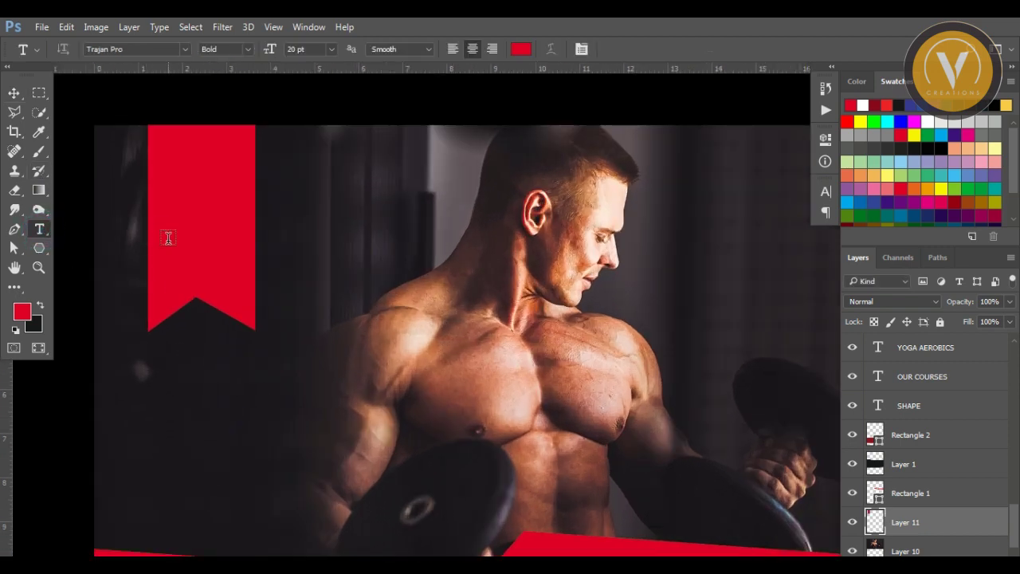
click(170, 240)
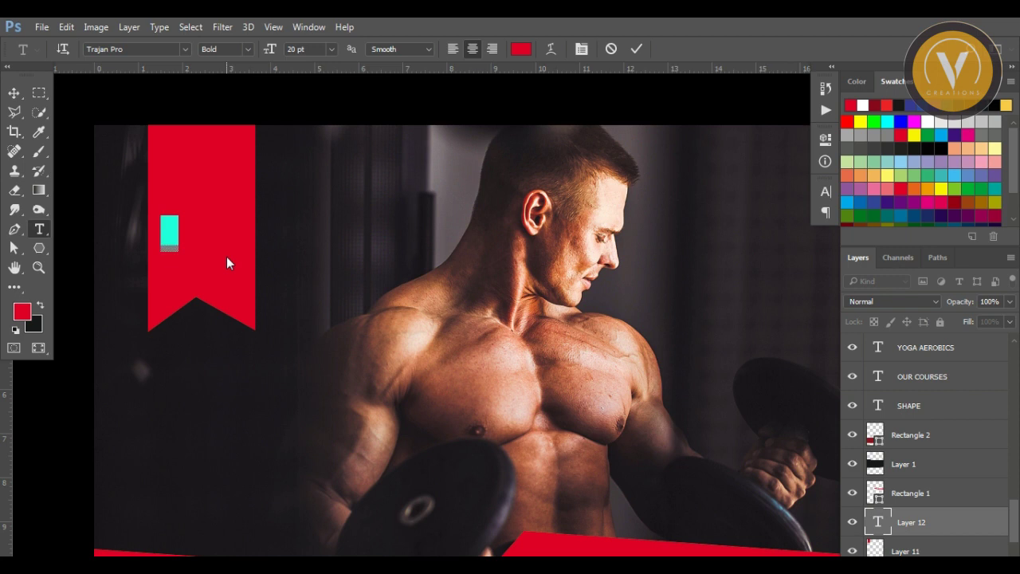
key(BackSpace)
text(GYM)
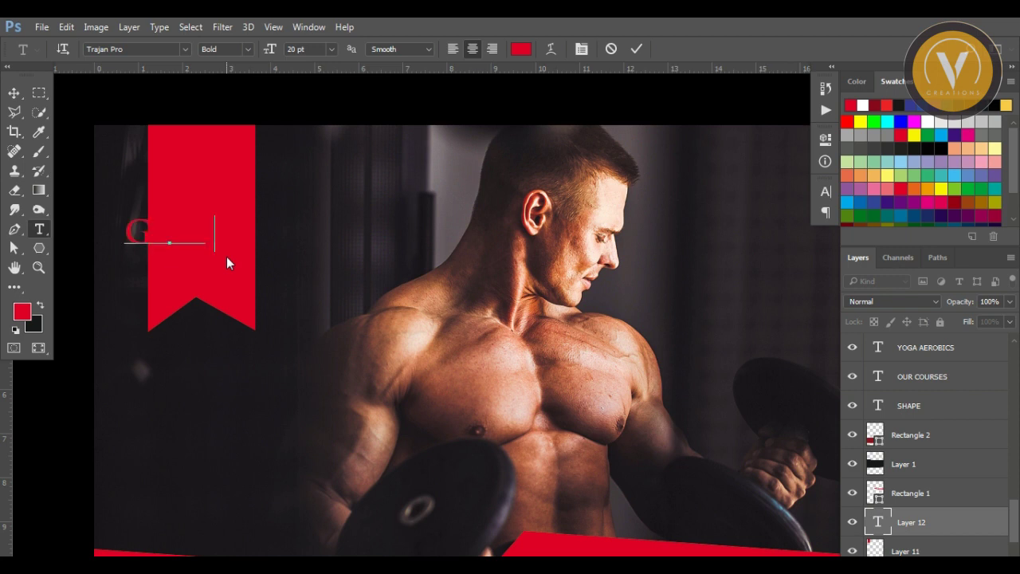
text(M LOGO)
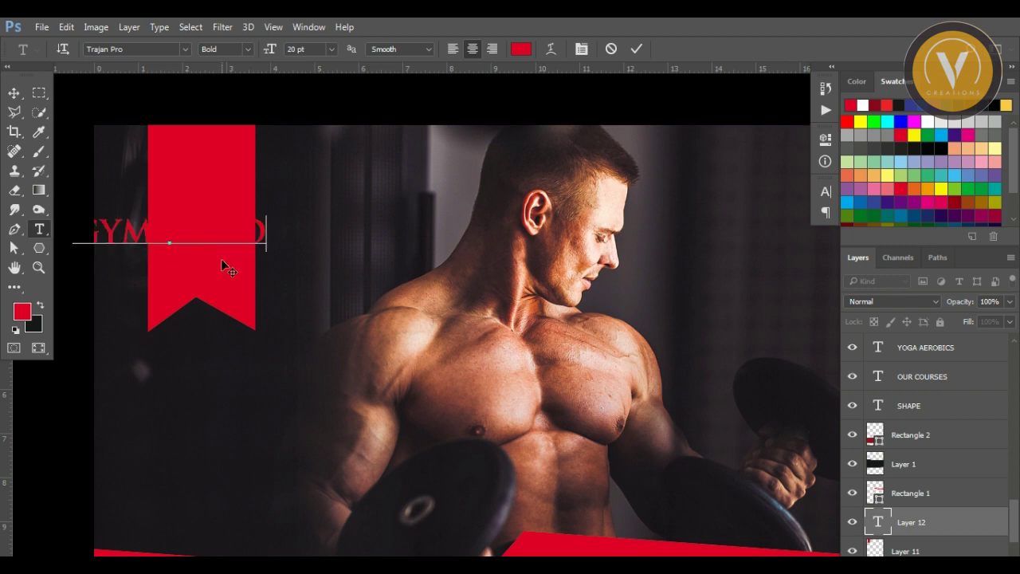
key(ctrl+Return)
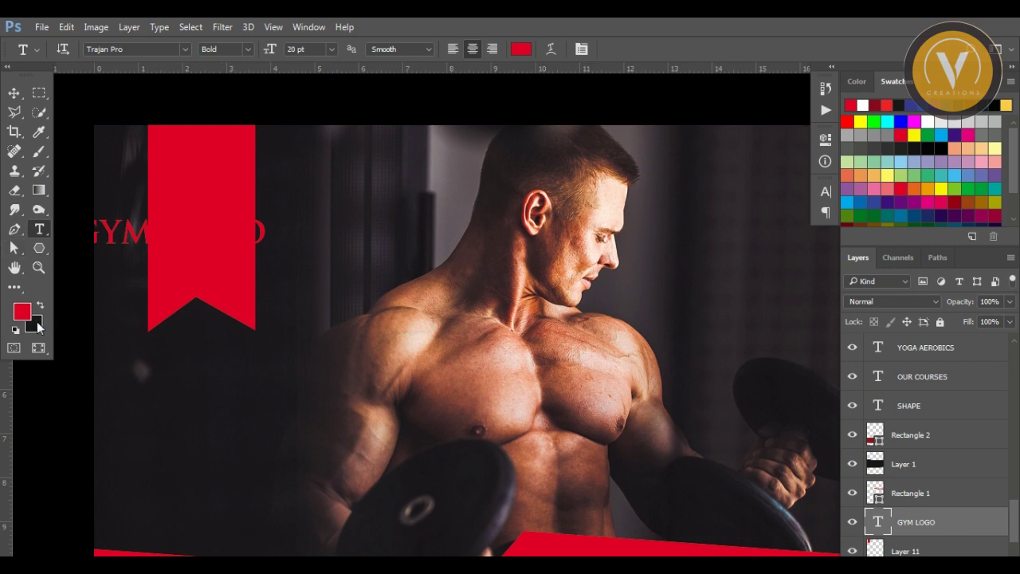
click(37, 327)
click(613, 225)
click(920, 136)
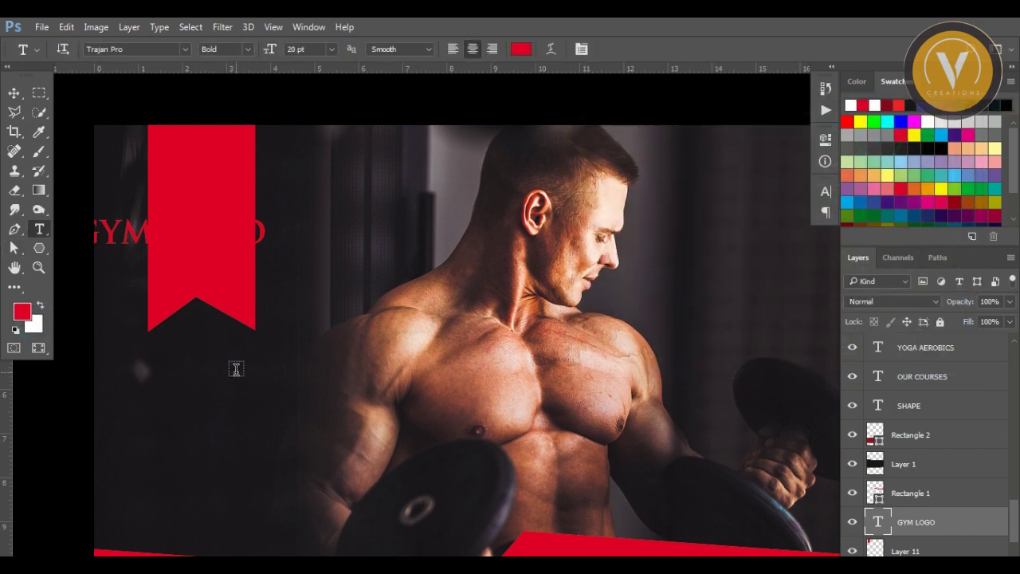
key(ctrl+BackSpace)
Break GYM LOGO onto two lines, then scale and centre it on the red ribbon.
click(164, 224)
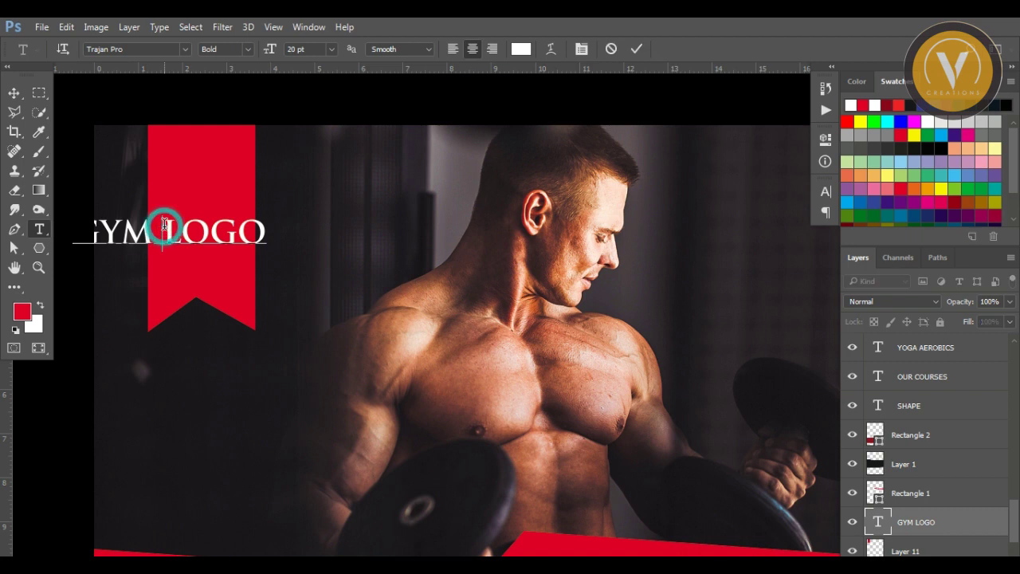
key(Return)
key(ctrl+a)
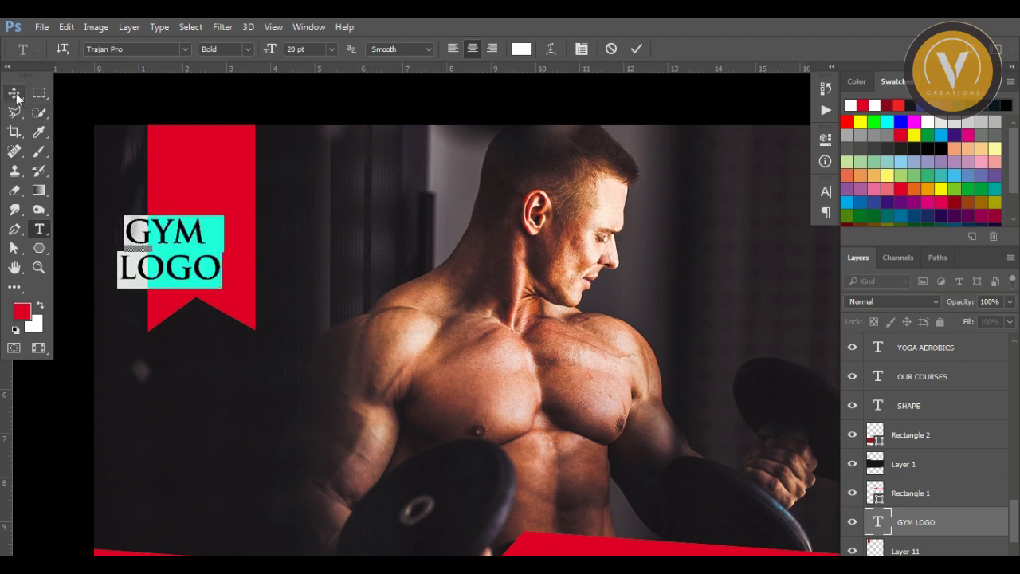
click(14, 92)
drag(177, 266, 225, 267)
key(ctrl+t)
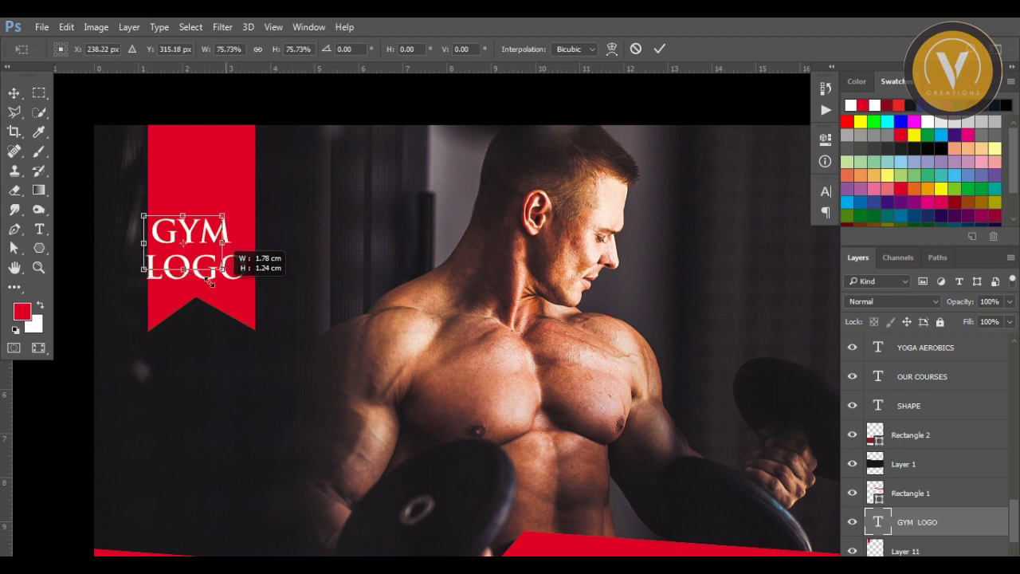
key(Return)
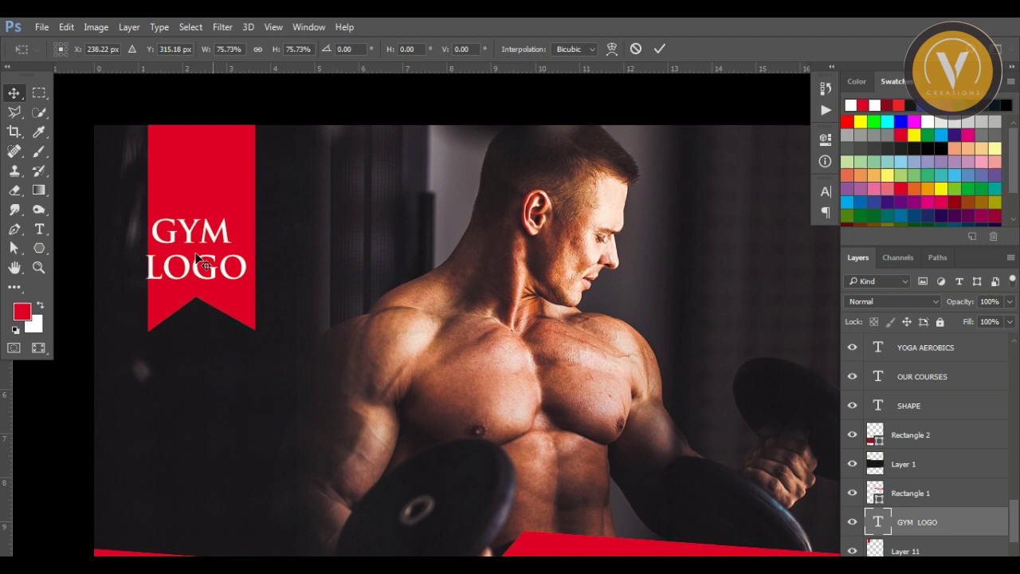
key(Return)
drag(197, 256, 225, 294)
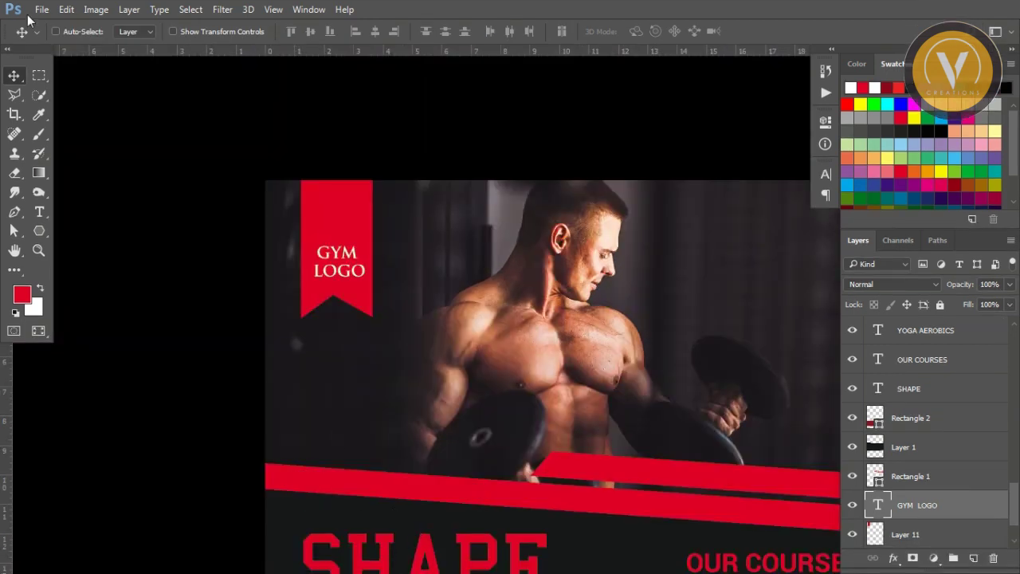
Create a new 1000 pixel grid document from the Art & Illustration presets.
click(42, 9)
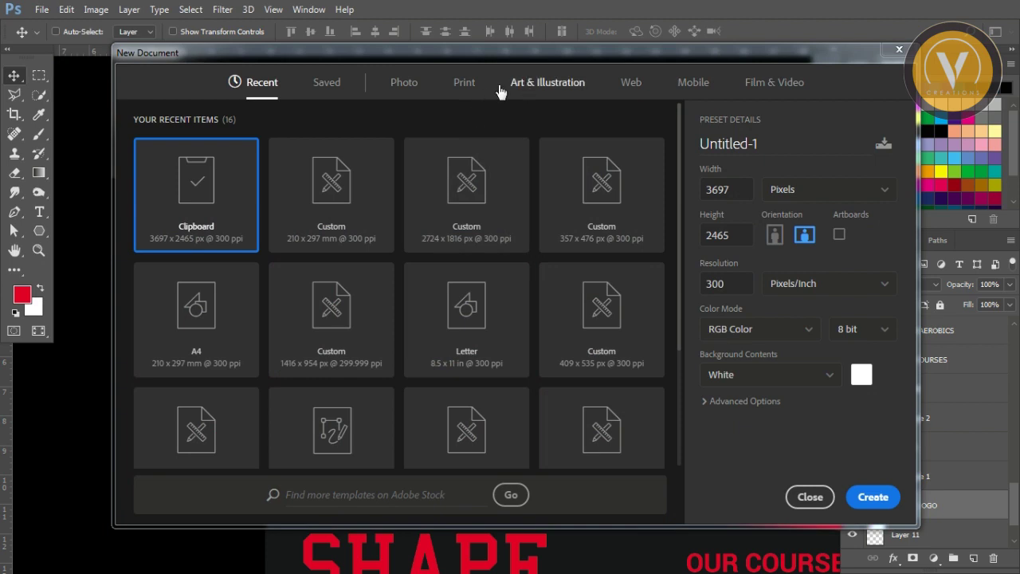
click(530, 84)
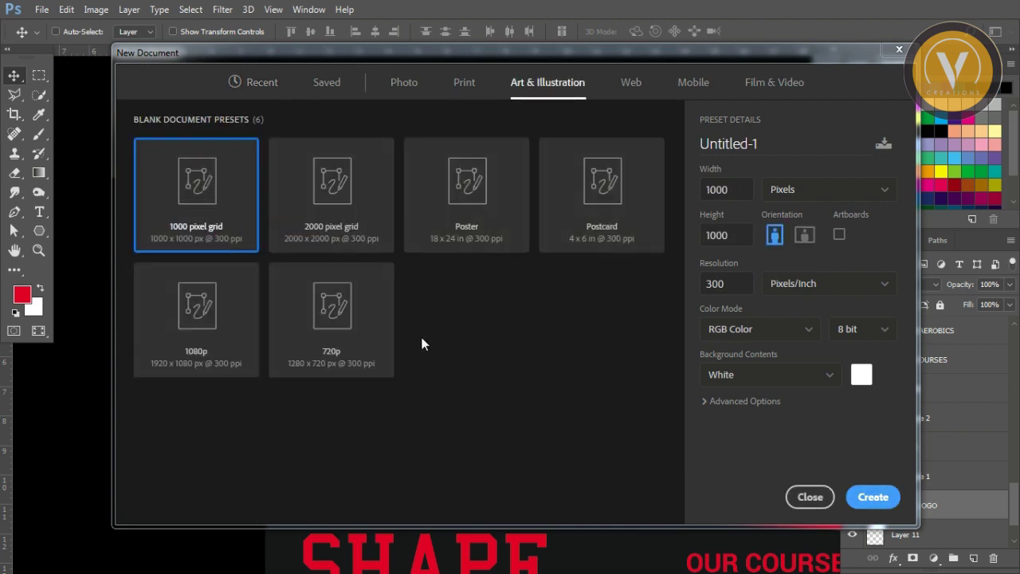
key(Return)
key(ctrl+1)
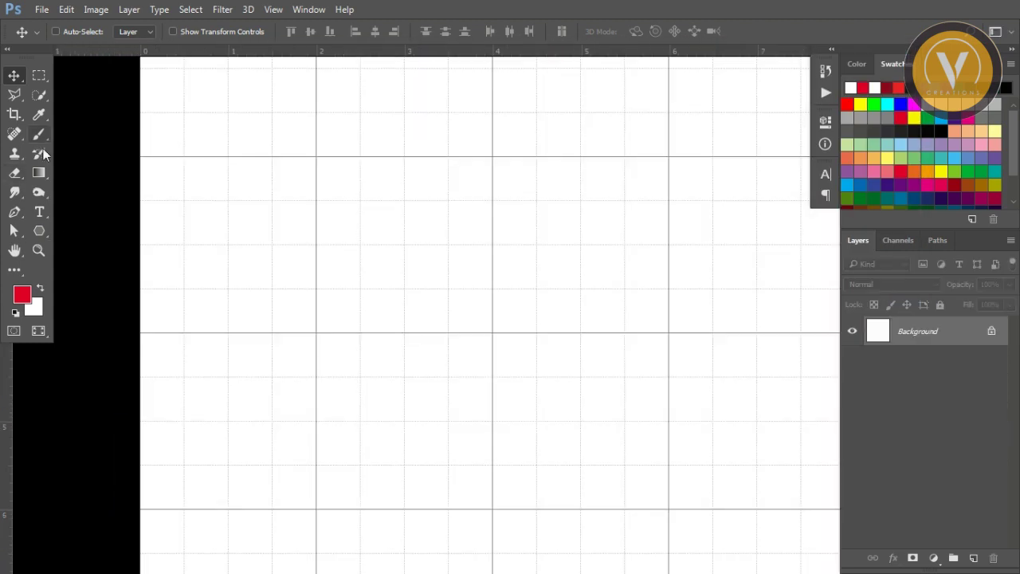
Set the Rectangle tool to Shape mode with near-black #0f0f10 as the fill colour.
click(39, 231)
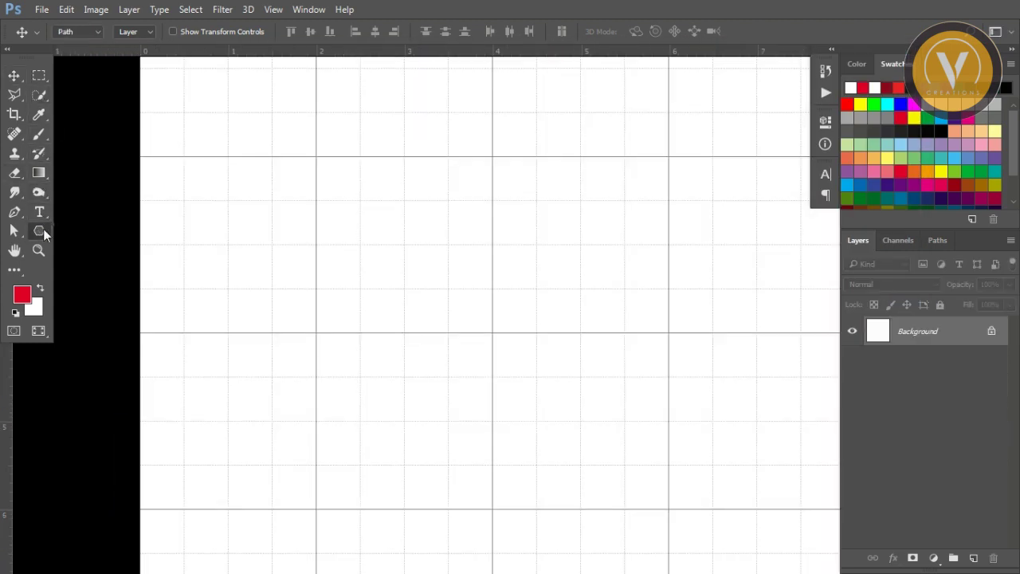
click(62, 232)
click(92, 32)
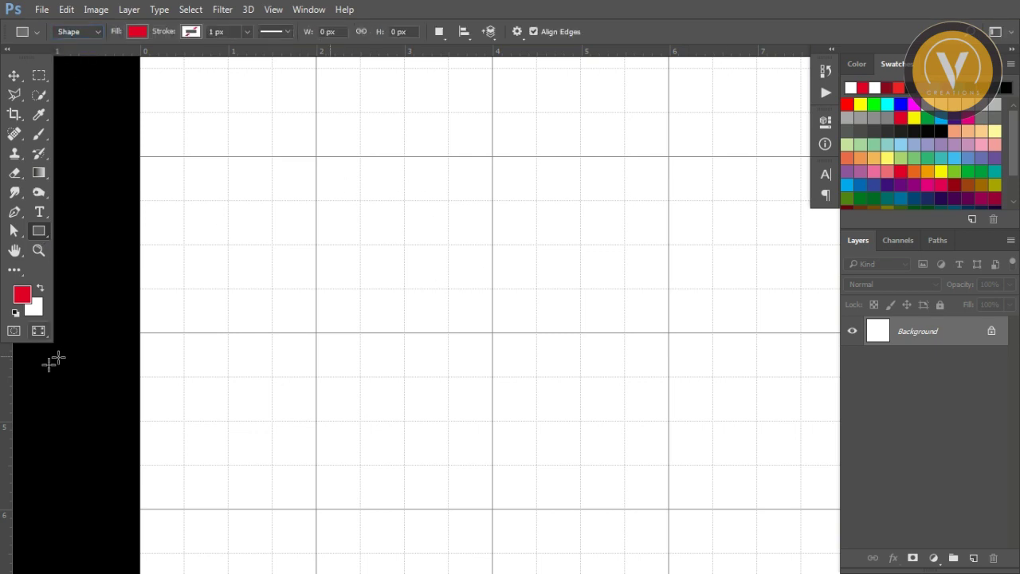
click(40, 315)
click(596, 304)
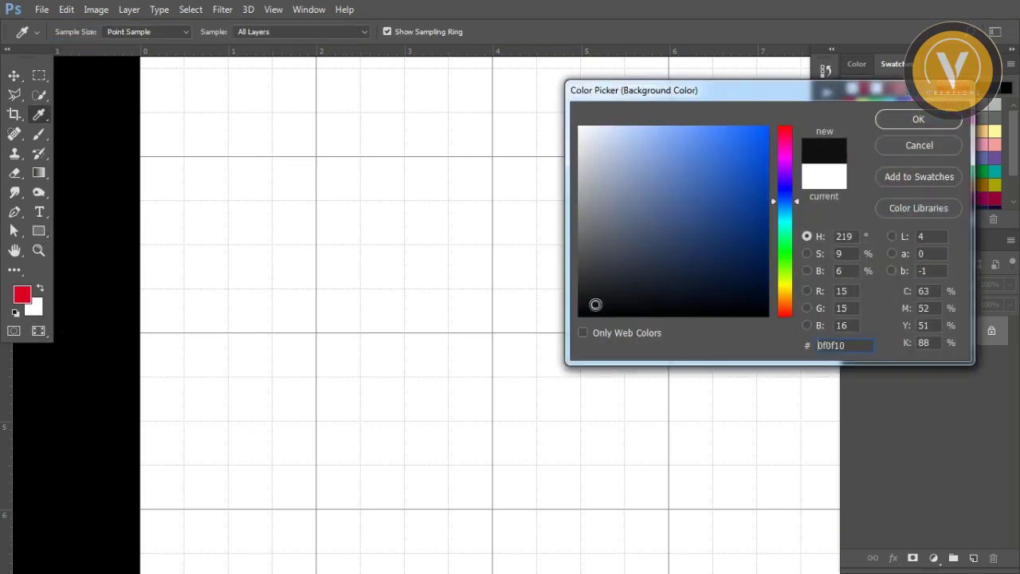
click(905, 122)
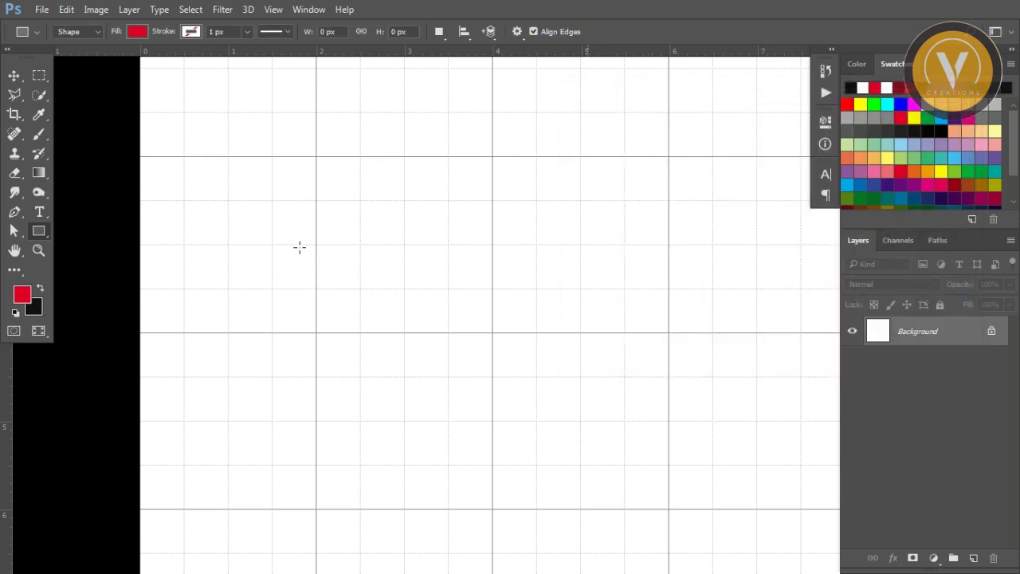
key(x)
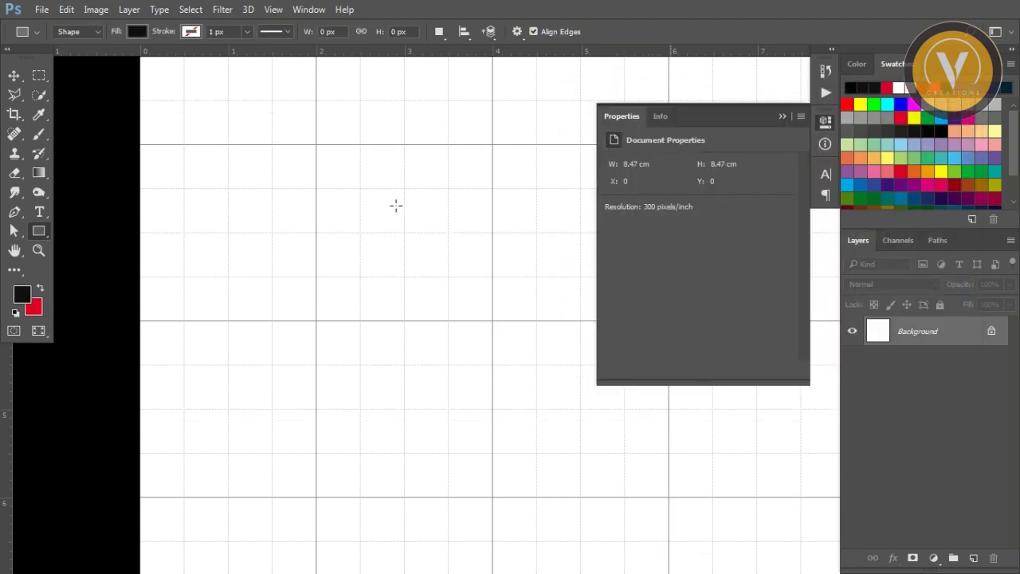
Draw three black rectangles stepping down leftward, shortening the leftmost one.
drag(404, 145, 445, 316)
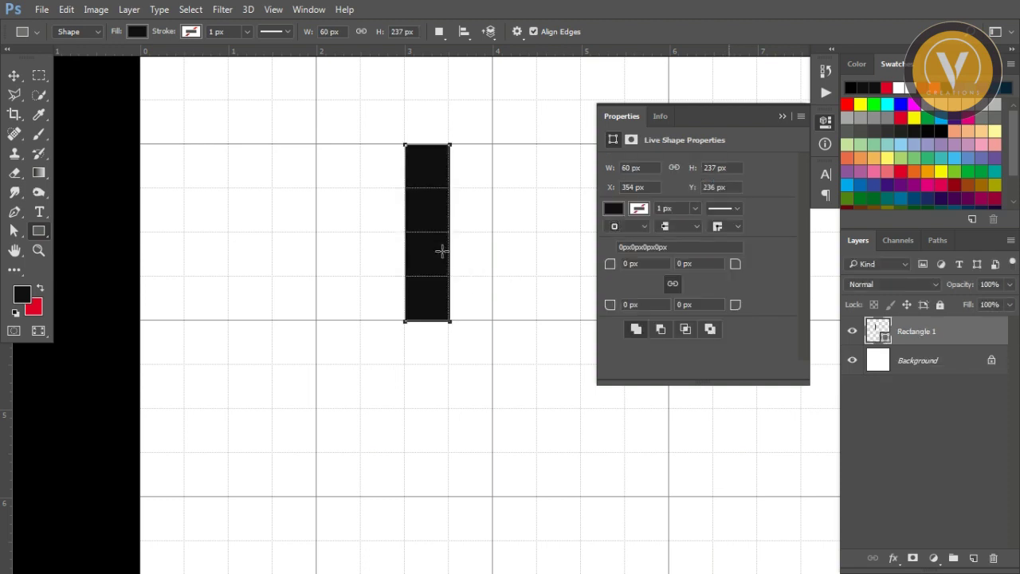
drag(360, 188, 400, 277)
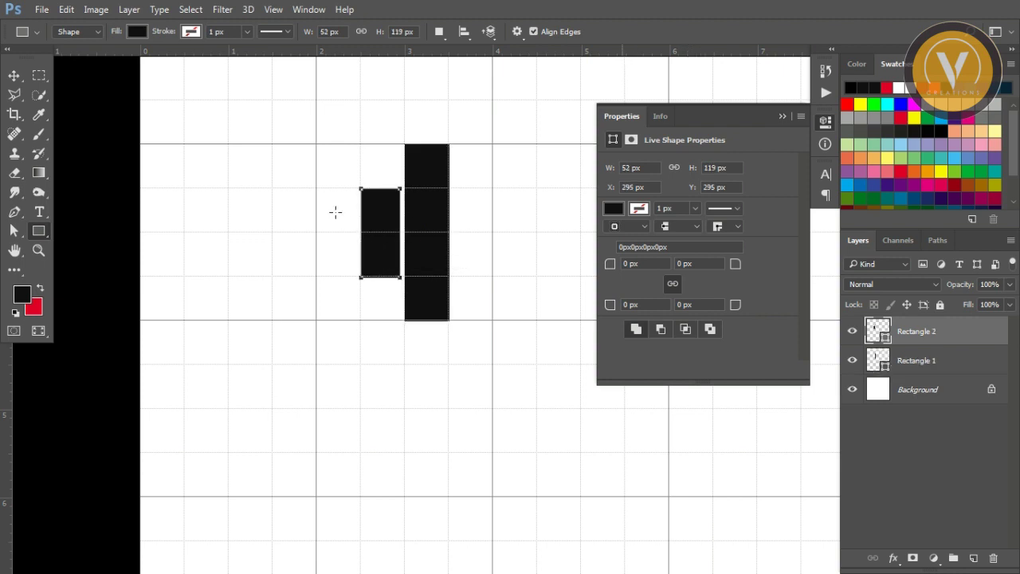
drag(316, 188, 355, 276)
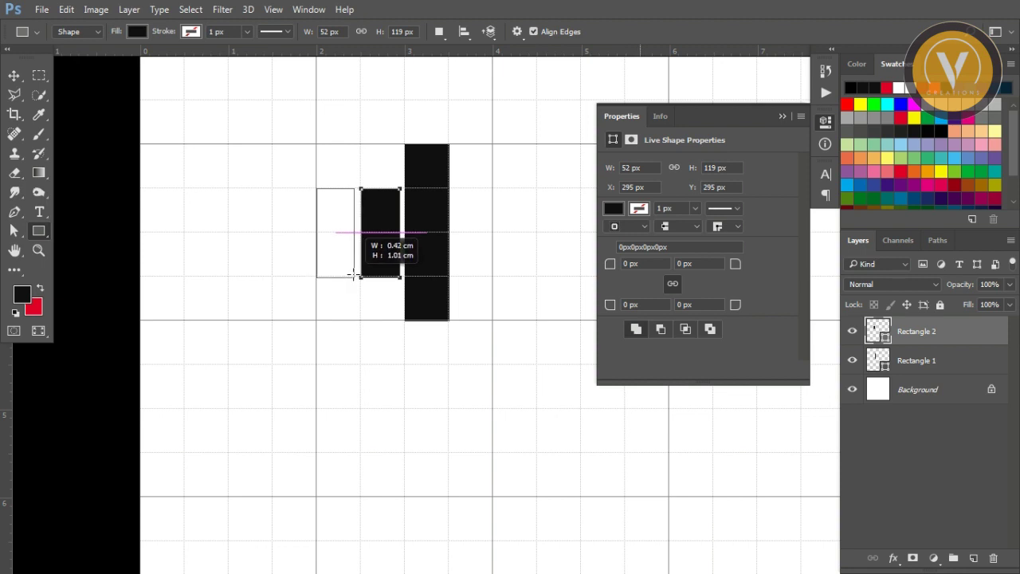
drag(355, 276, 355, 277)
key(ctrl+t)
drag(336, 190, 336, 199)
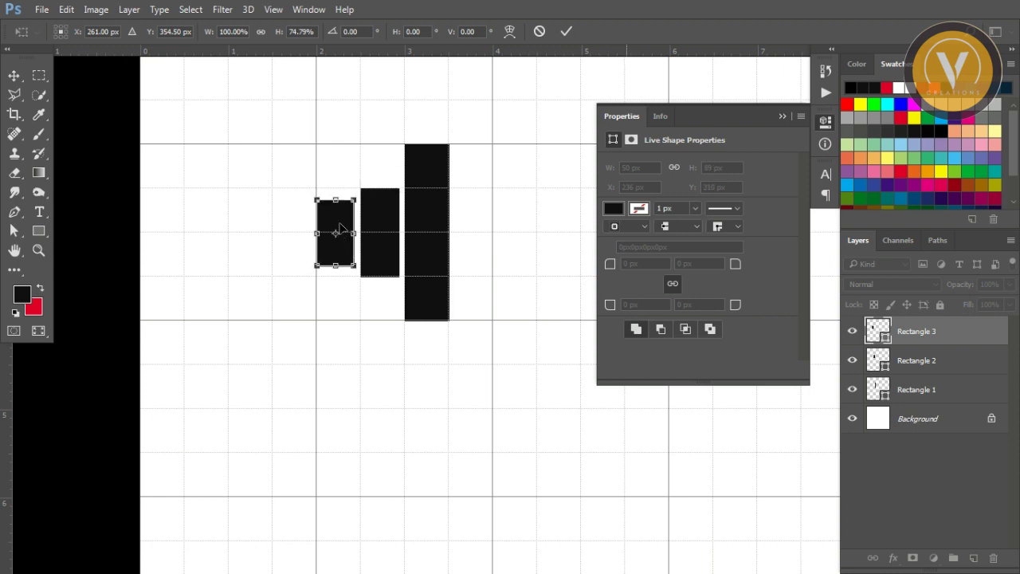
key(Right)
key(Right)
Nudge the leftmost bar right to tighten the plate stack, then hide the grid.
key(Right)
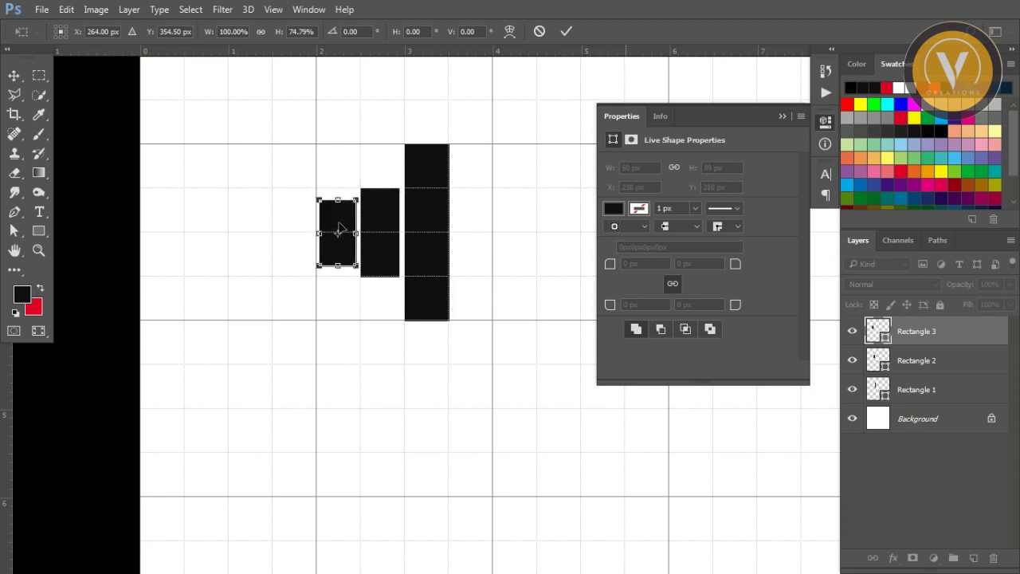
key(Return)
key(v)
right_click(400, 222)
click(403, 222)
key(Right)
key(Right)
key(Right)
key(ctrl+t)
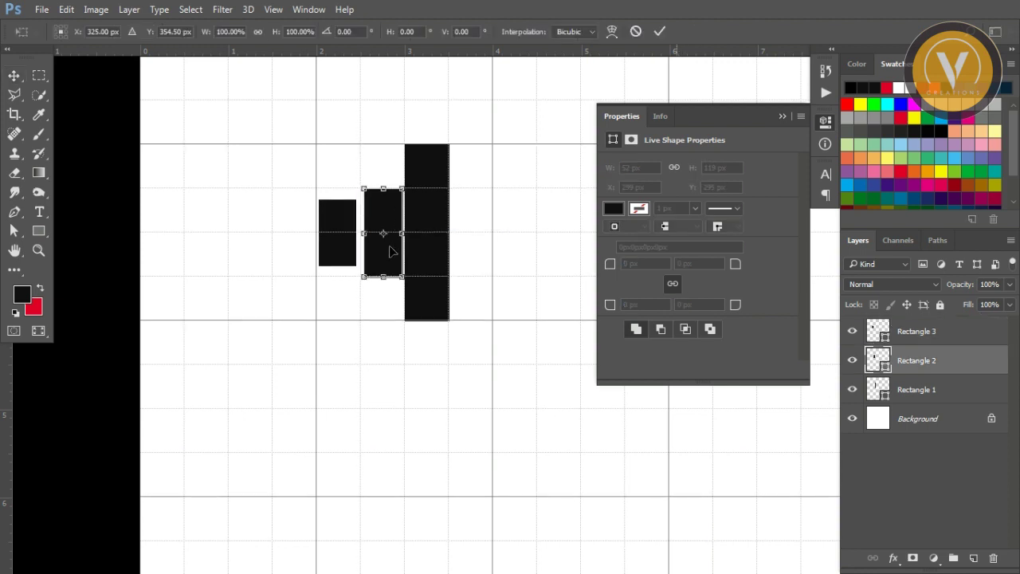
key(Return)
right_click(340, 222)
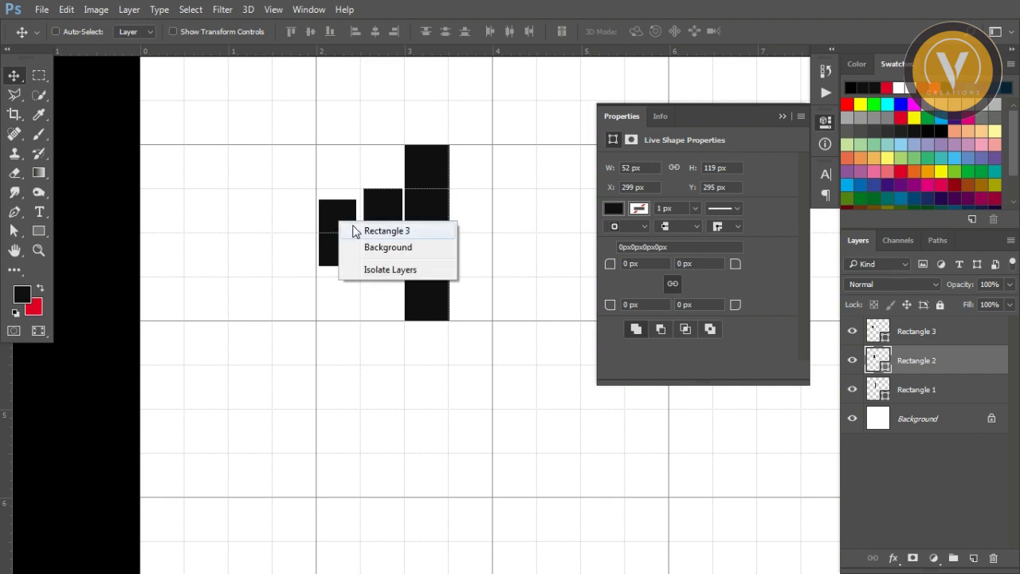
click(352, 227)
key(Right)
key(Right)
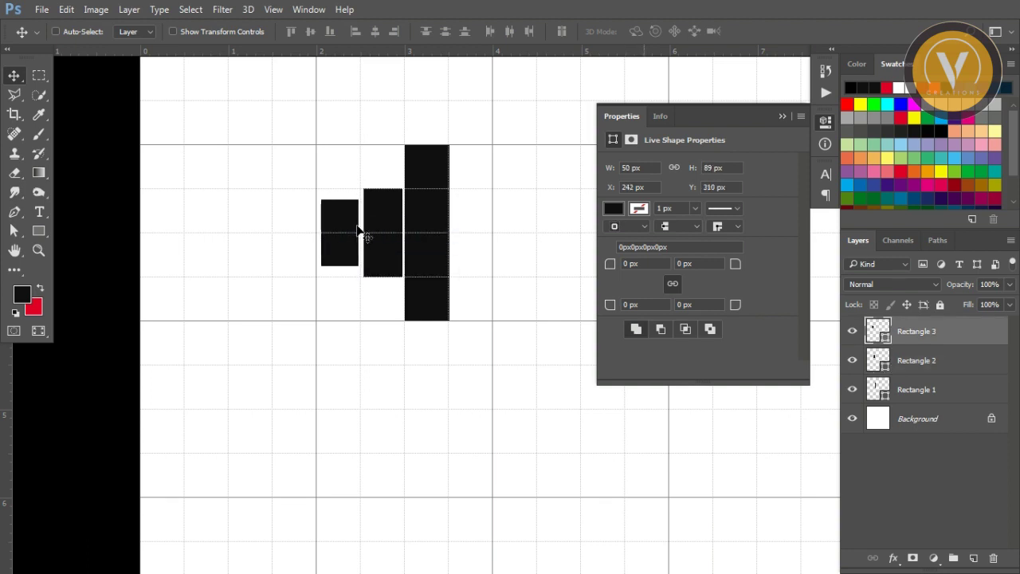
key(Right)
key(Right)
key(ctrl+apostrophe)
Link the three rectangle layers and merge them into one plates layer.
right_click(435, 191)
click(458, 193)
shift+click(939, 362)
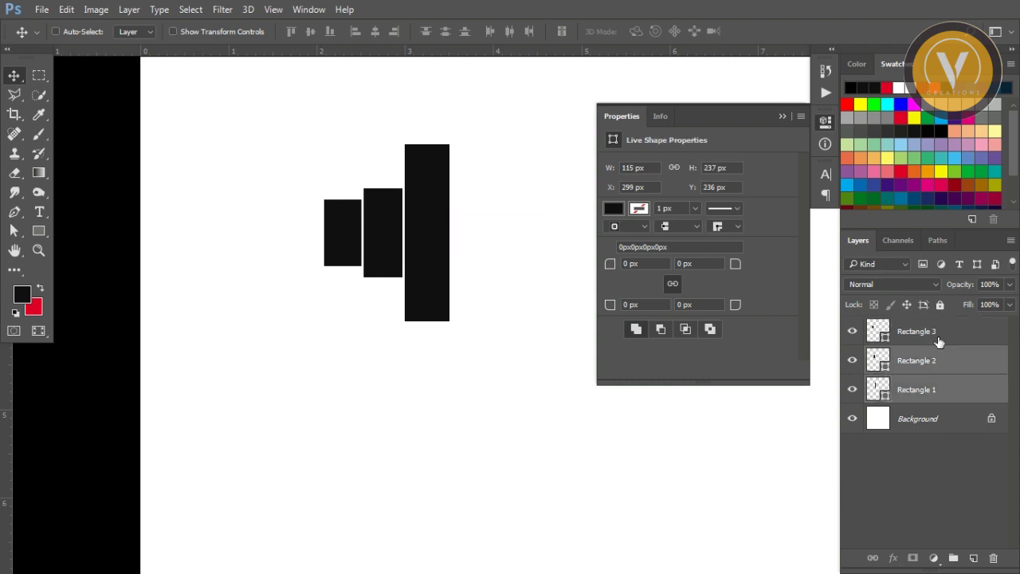
shift+click(941, 334)
click(874, 558)
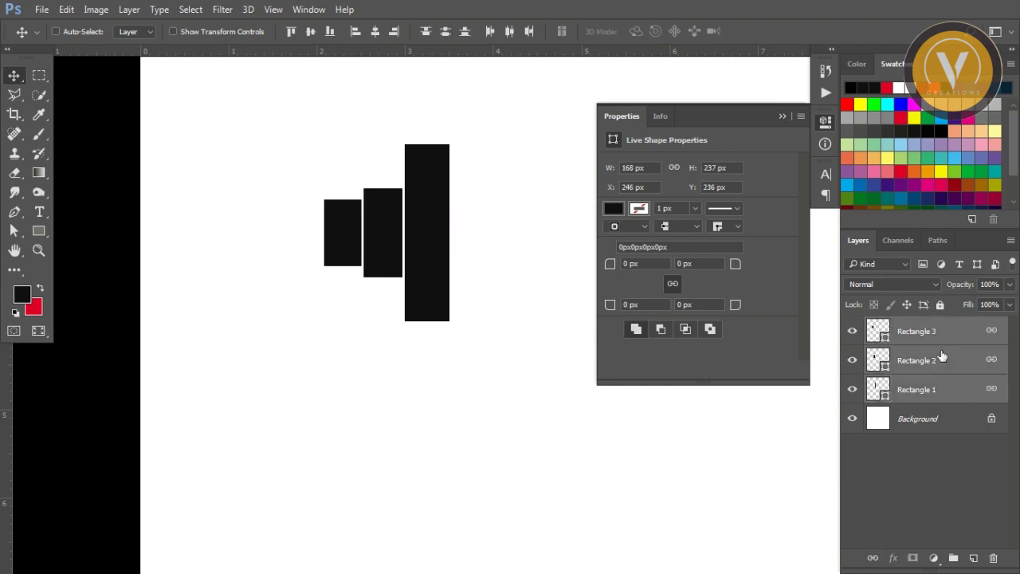
key(ctrl+e)
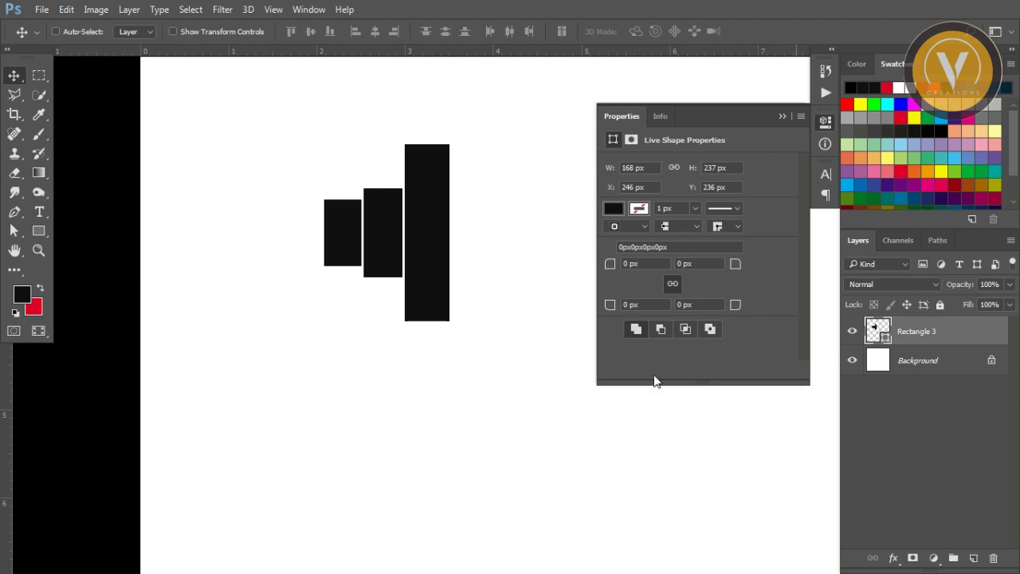
ctrl+click(434, 245)
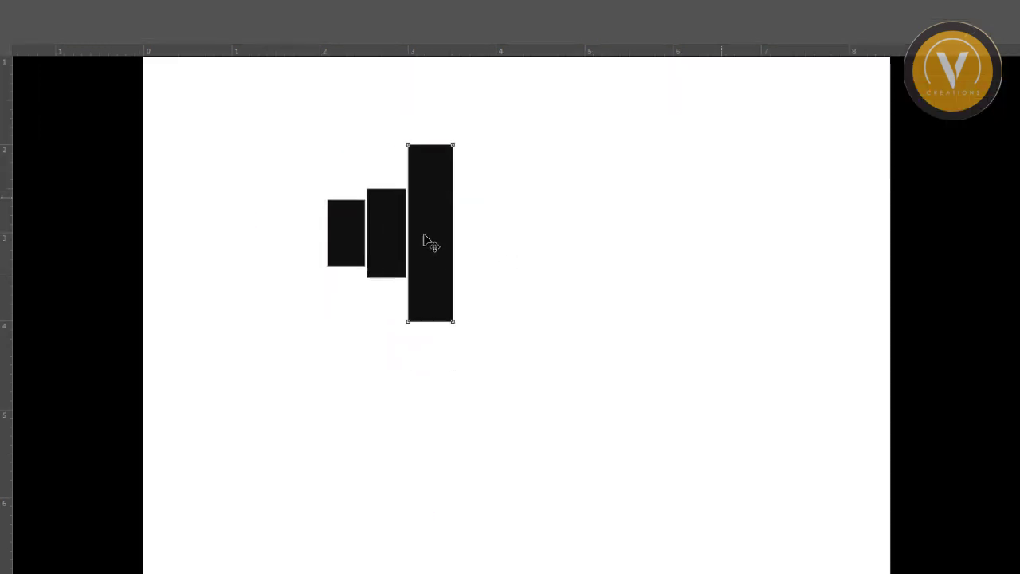
click(479, 254)
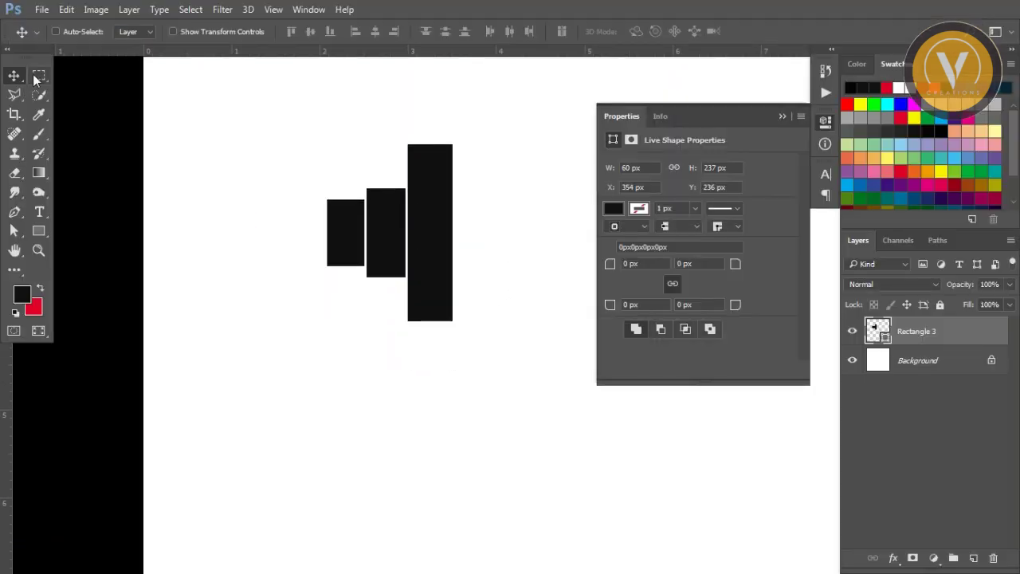
Fill a long black bar extending right from the plates on new Layer 1.
key(Tab)
key(f)
drag(441, 154, 658, 209)
key(f)
key(Tab)
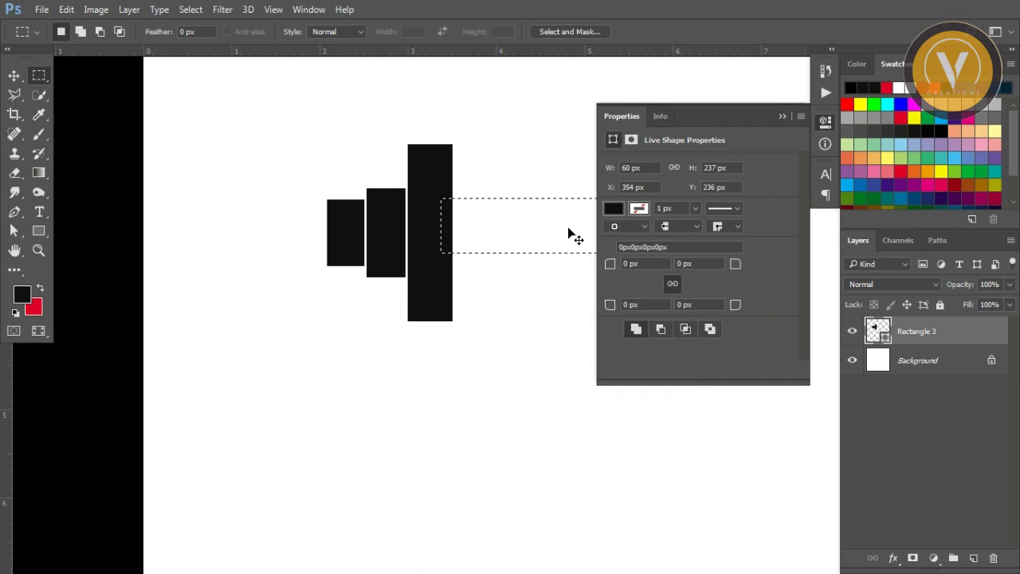
key(ctrl+shift+n)
click(638, 177)
click(782, 117)
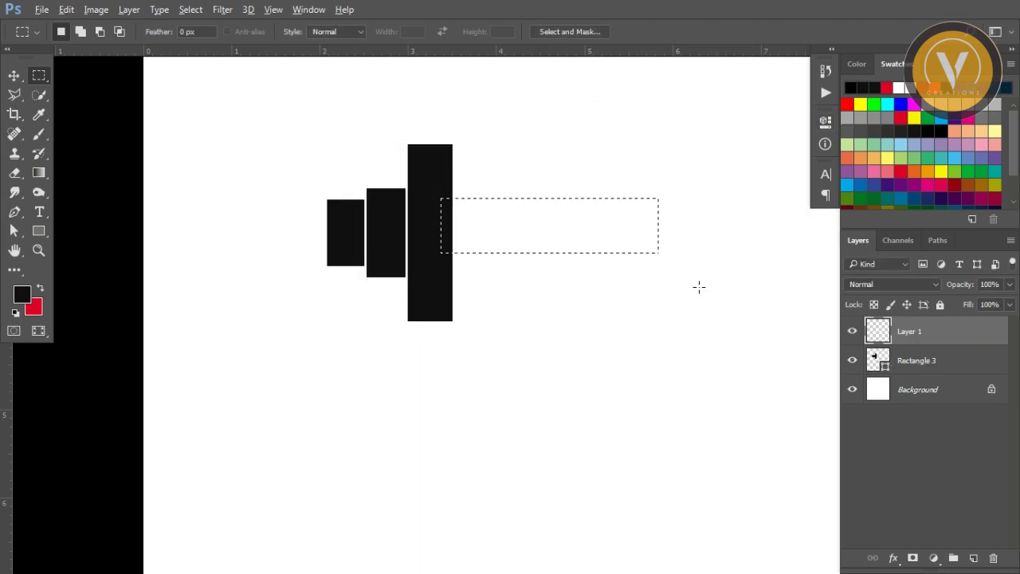
key(alt+BackSpace)
key(ctrl+d)
Nudge the black bar down slightly to line up with the plates.
key(v)
right_click(588, 231)
click(618, 241)
key(Down)
key(Down)
Duplicate the Rectangle 3 plates, flip the copy horizontally and butt it against the bar's right end.
right_click(435, 163)
click(448, 174)
drag(450, 180, 439, 171)
key(ctrl+t)
right_click(440, 169)
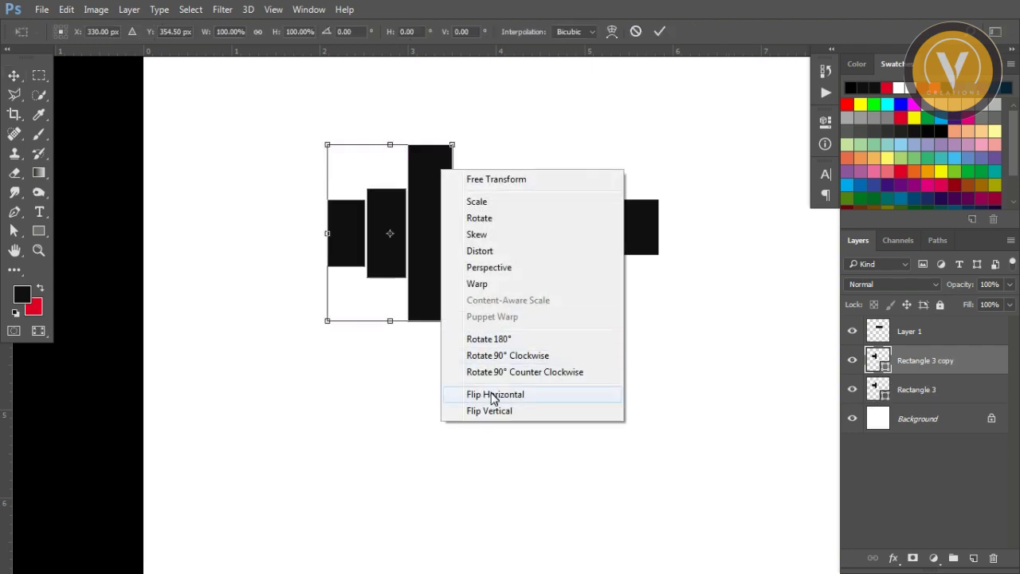
click(493, 394)
key(Return)
drag(412, 204, 729, 205)
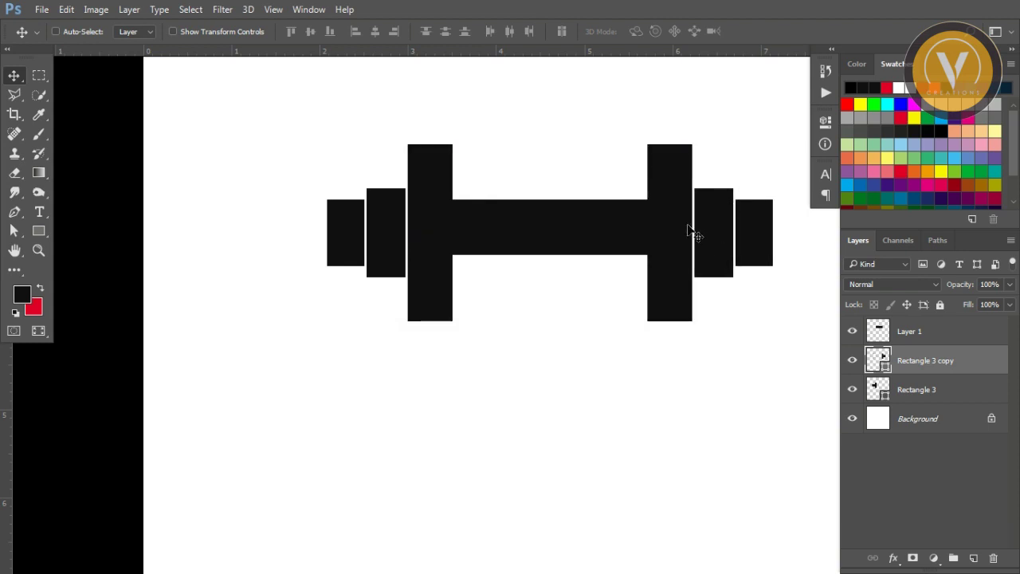
drag(684, 232, 673, 231)
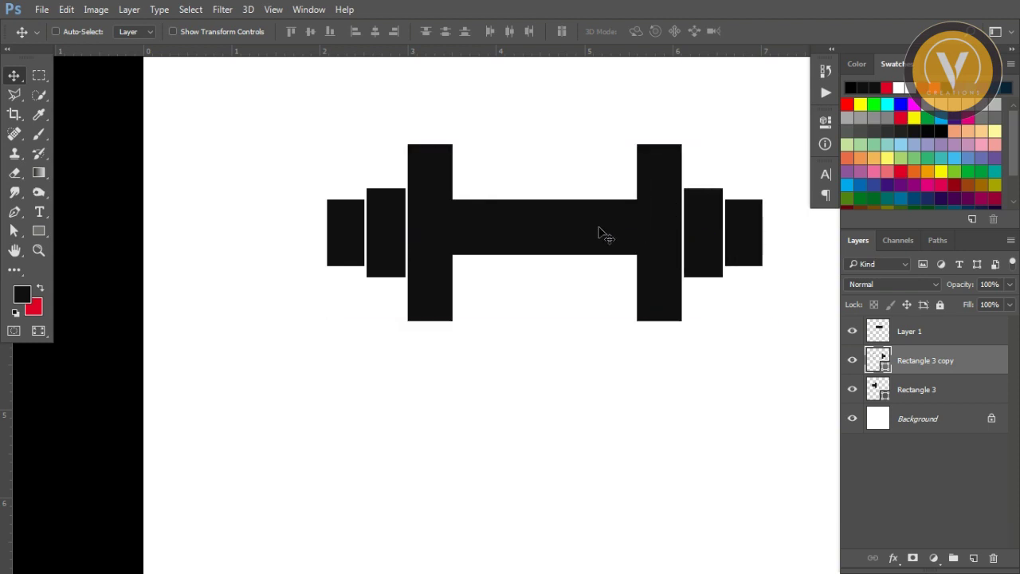
Merge and link the dumbbell's bar and plate layers into one dumbbell.
key(ctrl+minus)
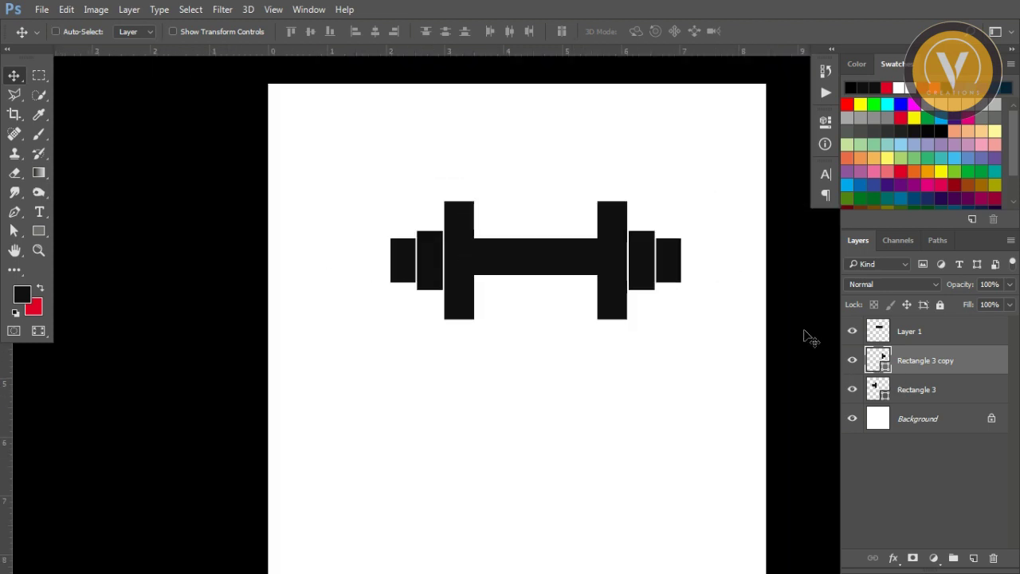
ctrl+click(924, 341)
click(874, 558)
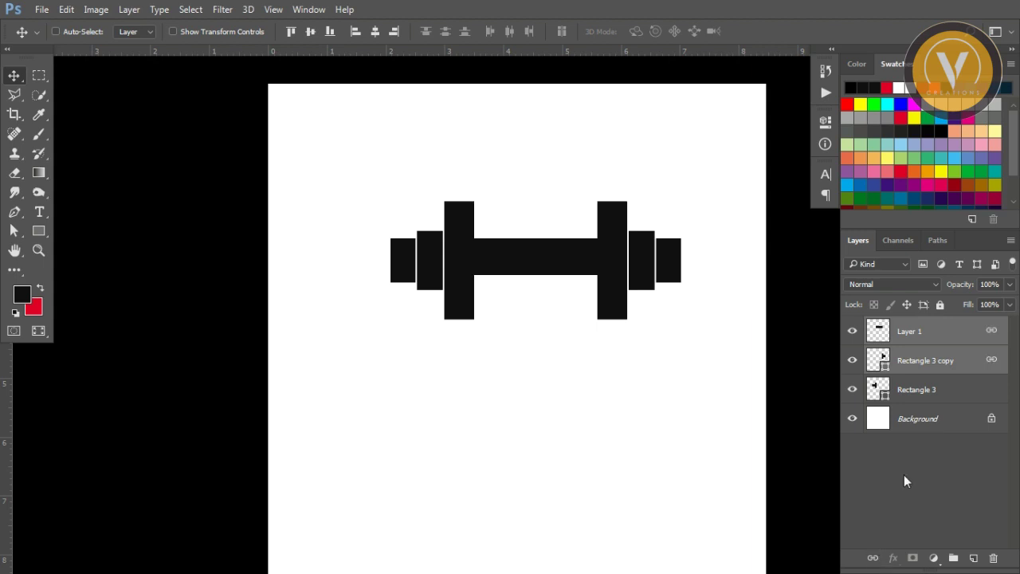
shift+click(902, 394)
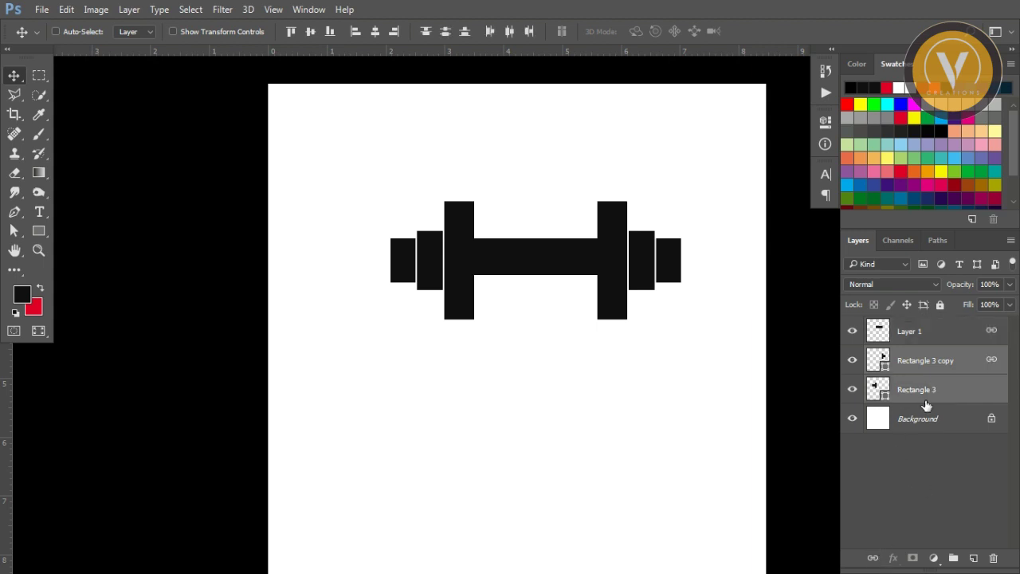
shift+click(929, 335)
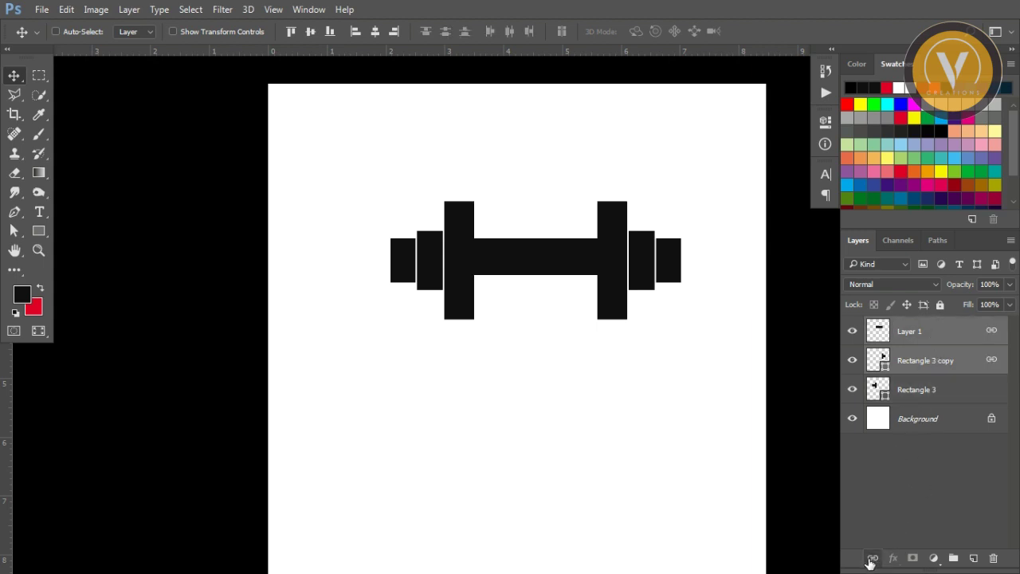
key(ctrl)
key(ctrl+e)
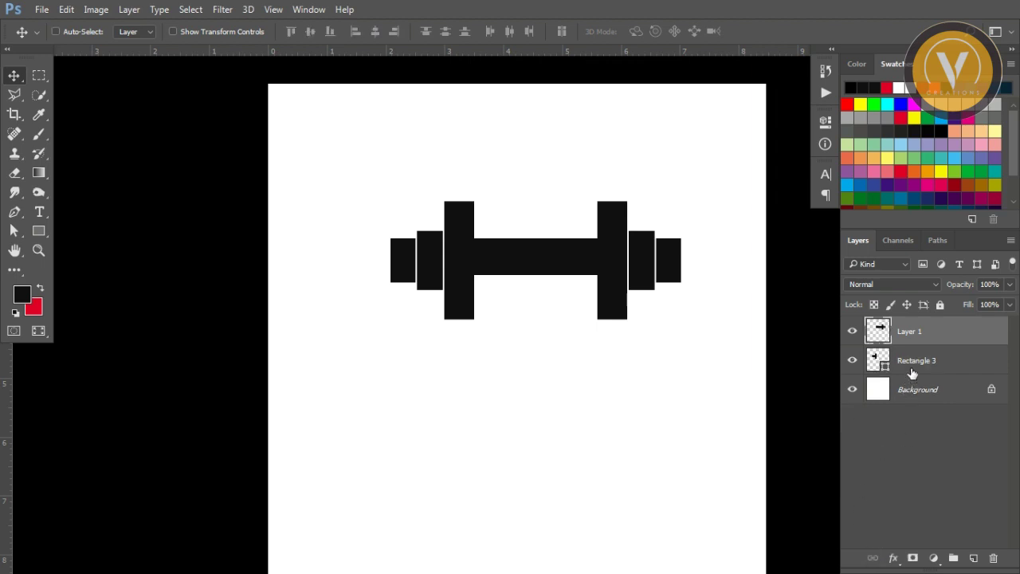
shift+click(913, 362)
click(873, 558)
Scale the dumbbell down and place it on the red ribbon above GYM LOGO.
drag(649, 406, 583, 380)
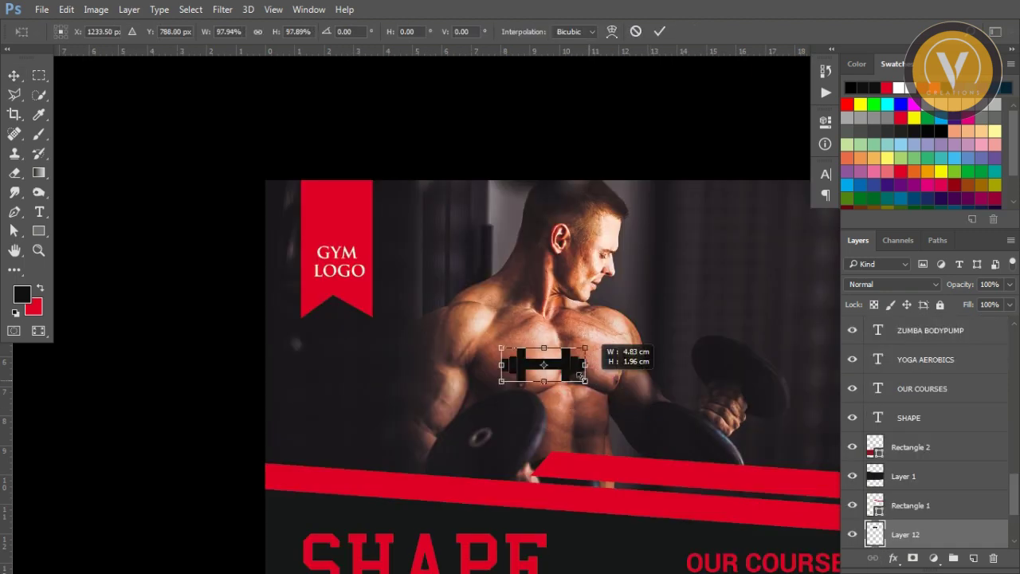
key(Return)
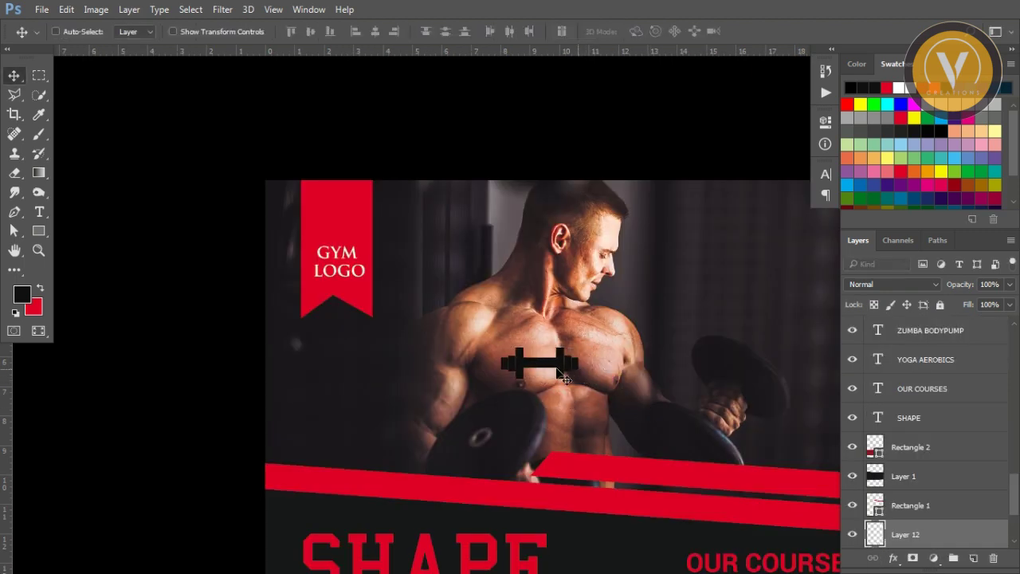
drag(390, 262, 384, 256)
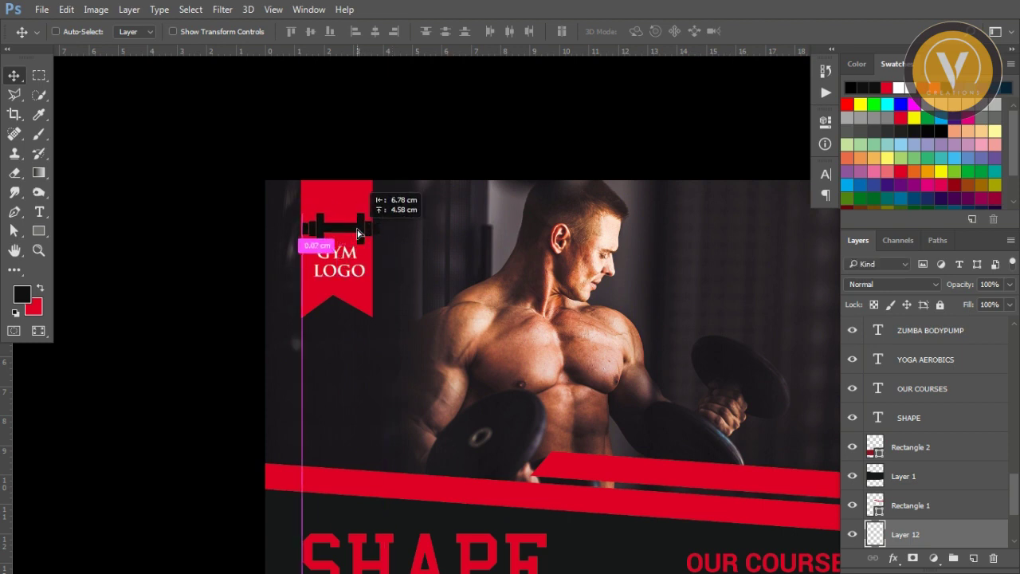
key(ctrl+t)
drag(368, 238, 355, 233)
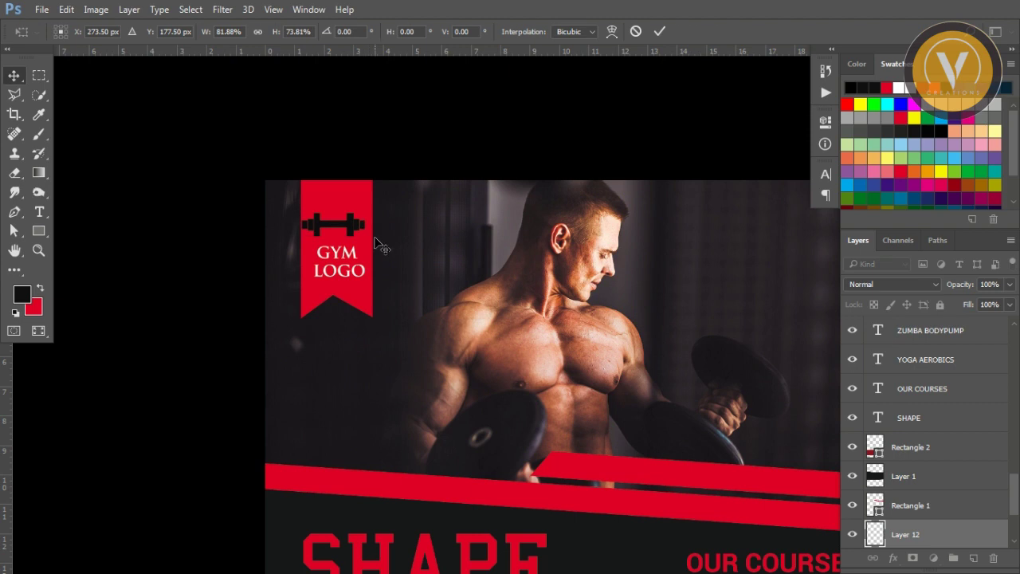
key(Return)
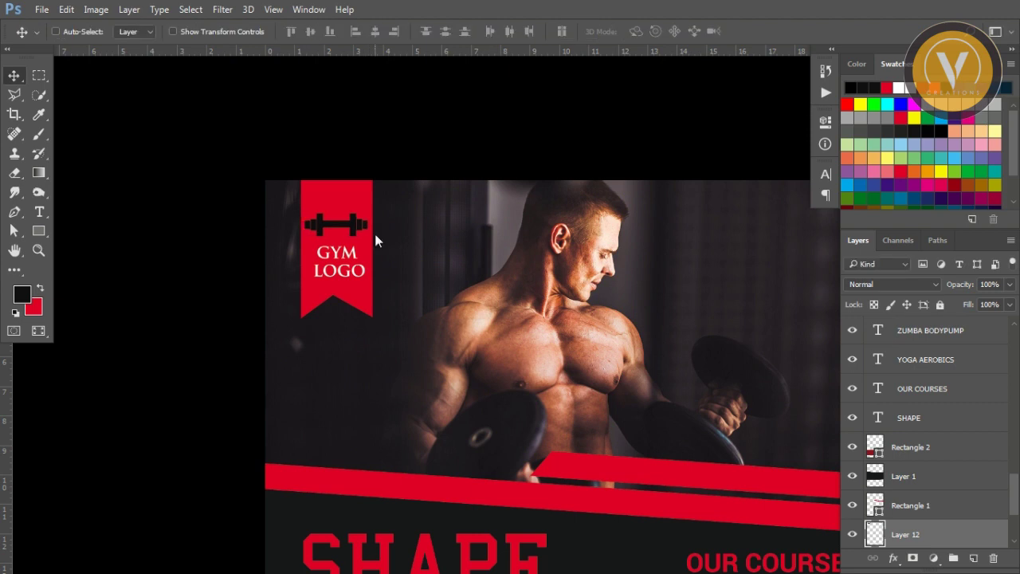
key(ctrl)
scroll(513, 331, down, 1)
scroll(519, 329, down, 1)
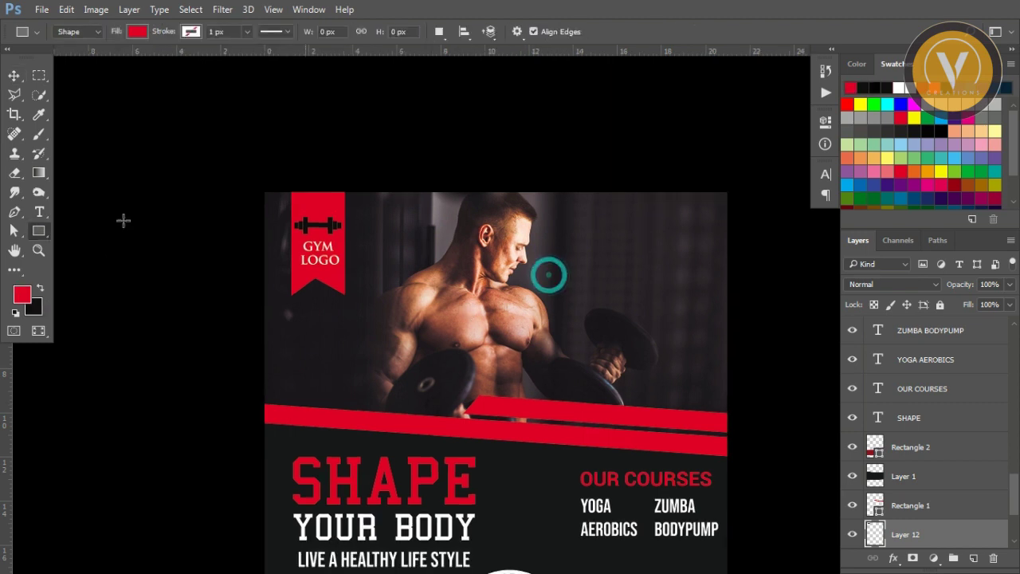
Draw a scalloped flower custom-shape path at the photo's top right and load it as a selection.
click(40, 231)
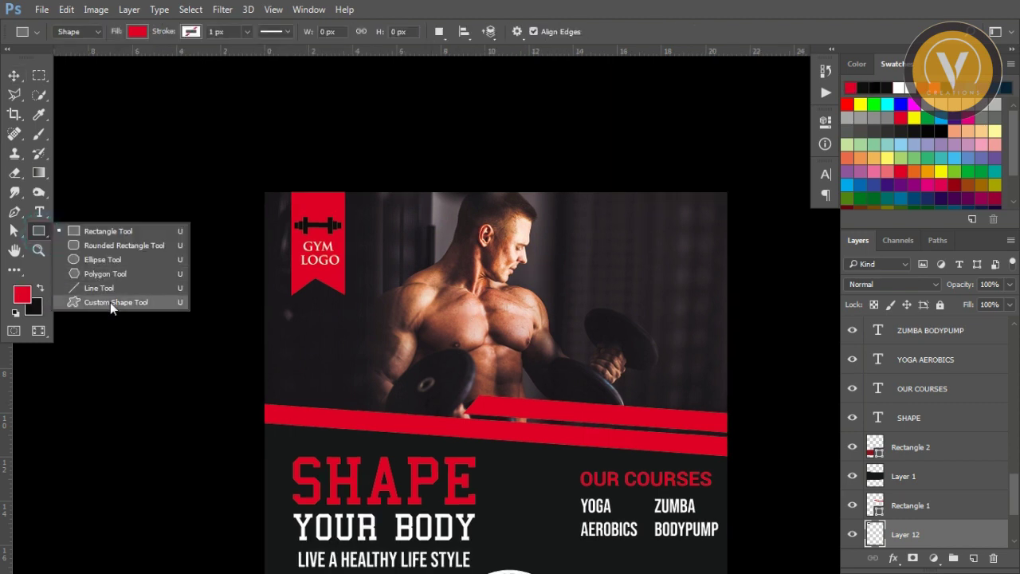
click(112, 303)
click(570, 32)
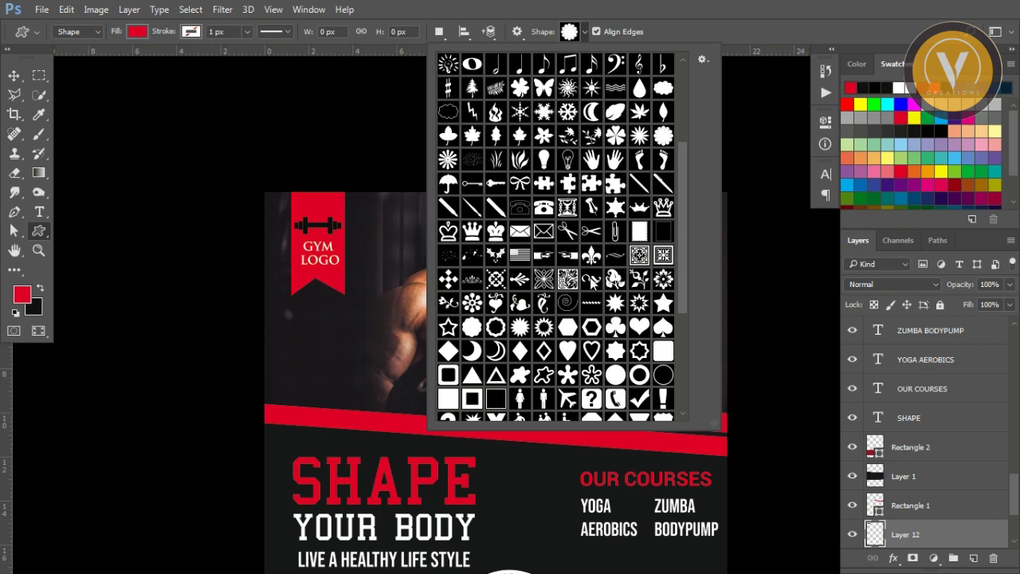
click(479, 304)
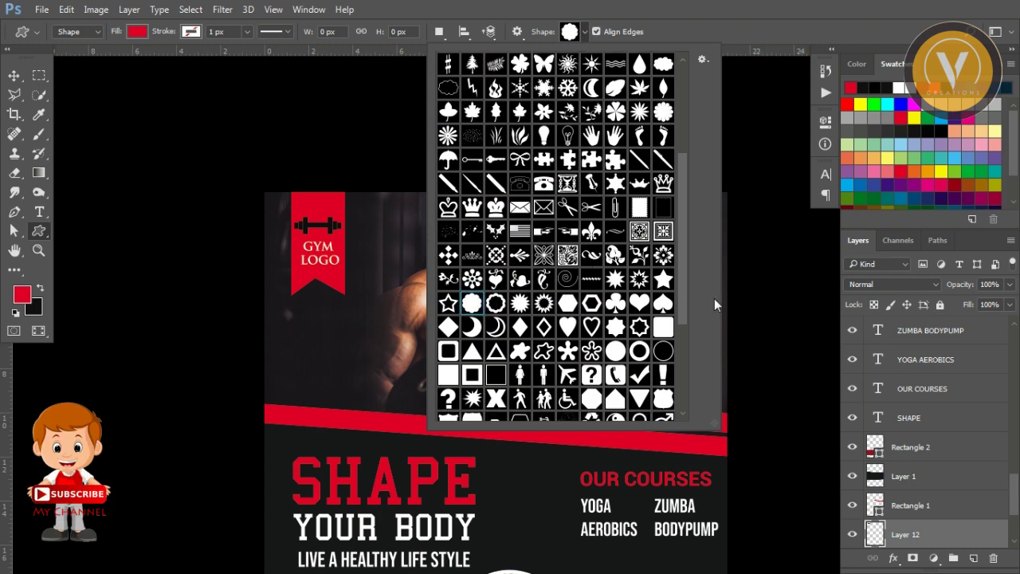
drag(616, 210, 700, 297)
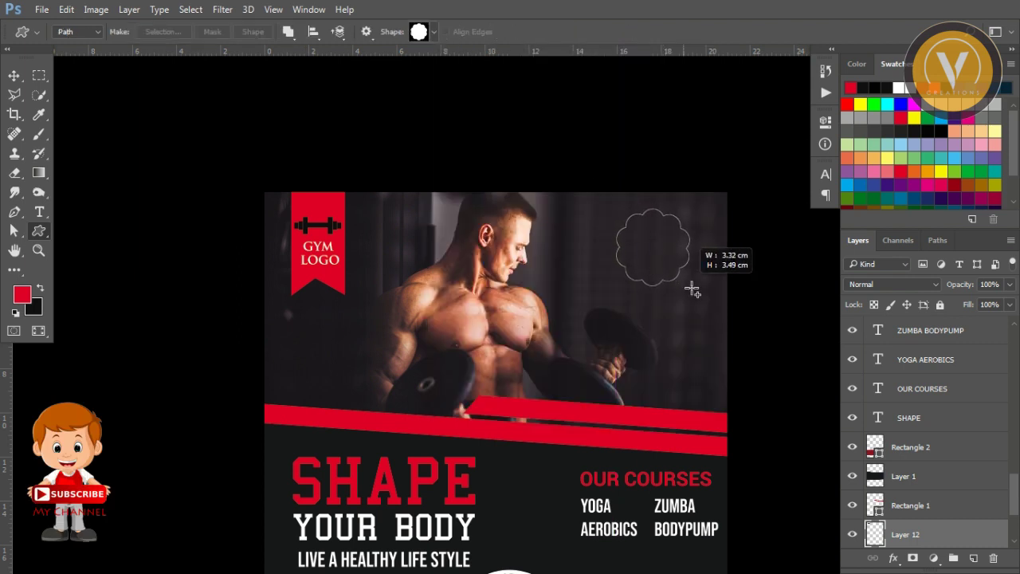
drag(700, 296, 709, 304)
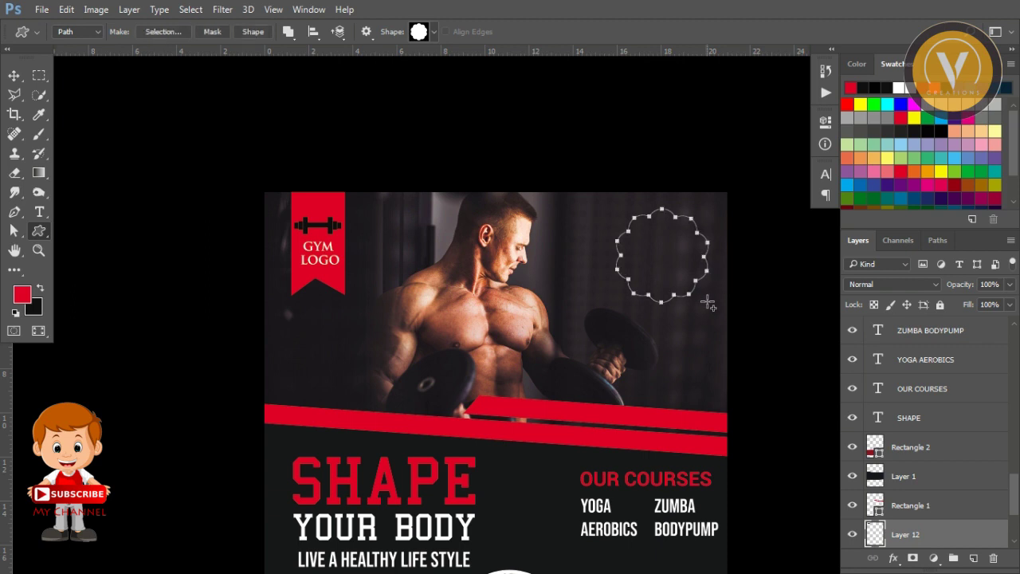
key(ctrl+Return)
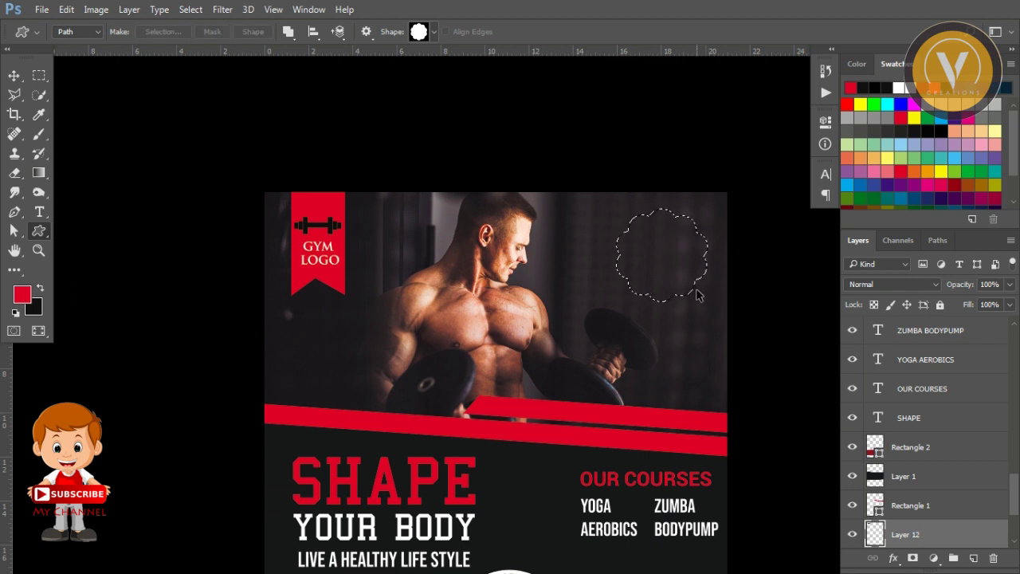
Stroke the flower selection in red on new Layer 13, then deselect.
key(ctrl+shift+n)
key(Return)
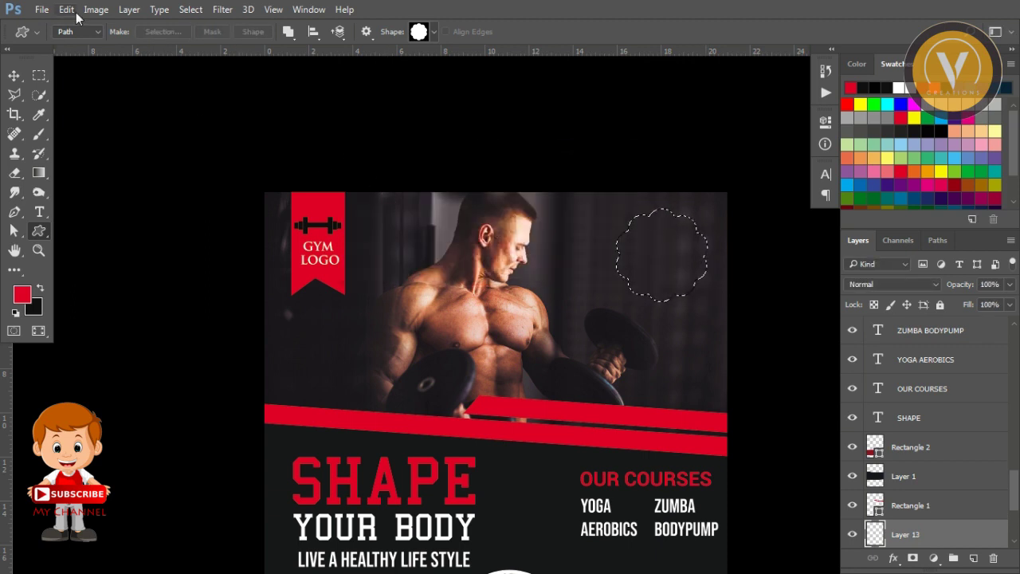
click(68, 10)
click(194, 248)
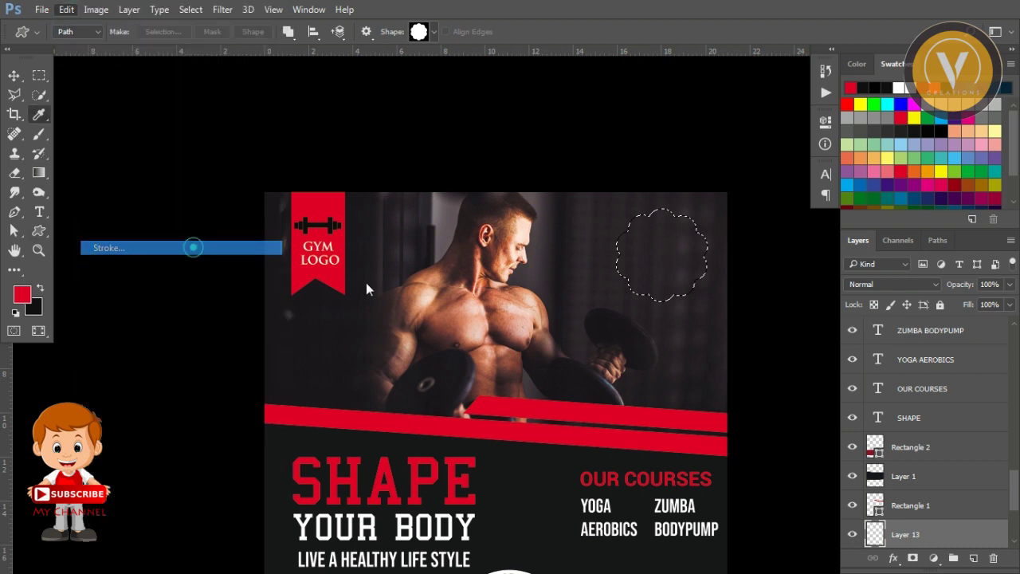
click(826, 173)
key(u)
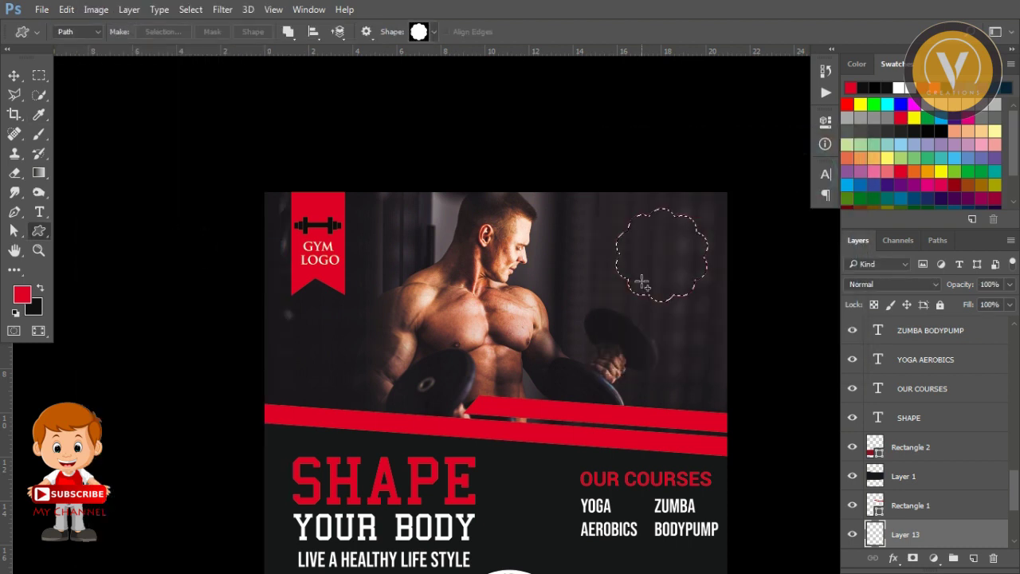
key(v)
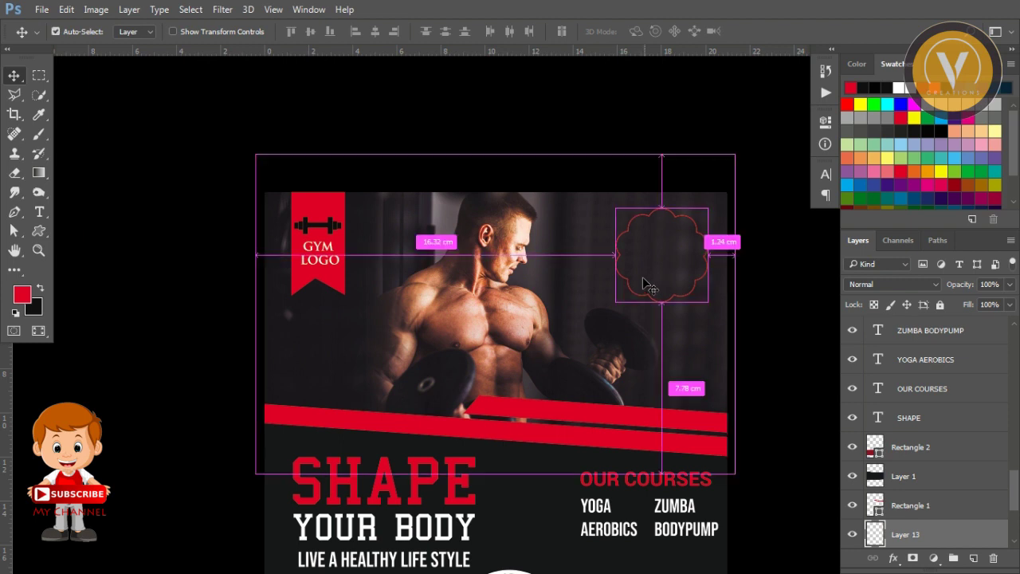
key(ctrl+plus)
Type 30% inside the cloud in the Bebas Neue font.
click(40, 217)
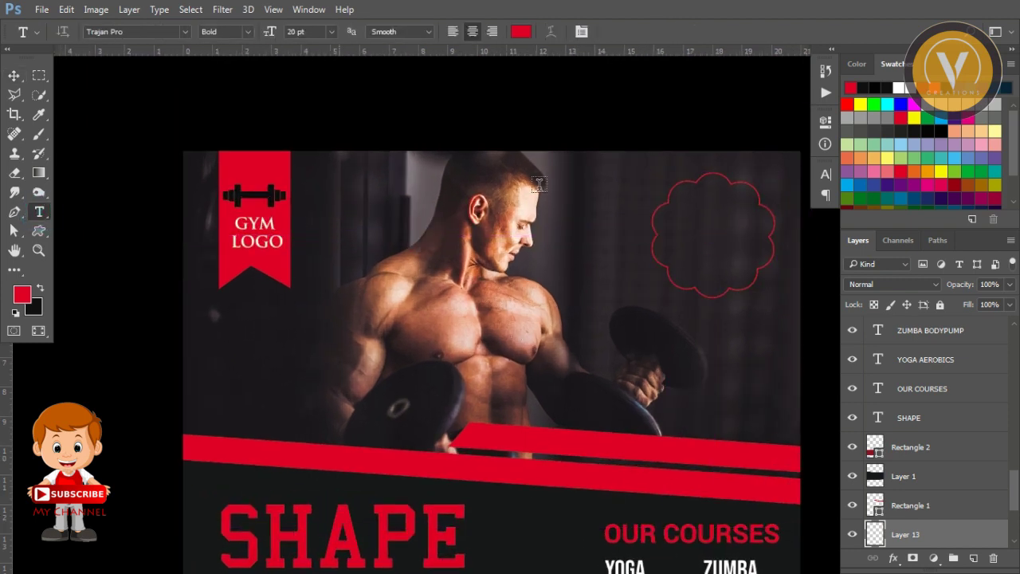
drag(630, 280, 564, 212)
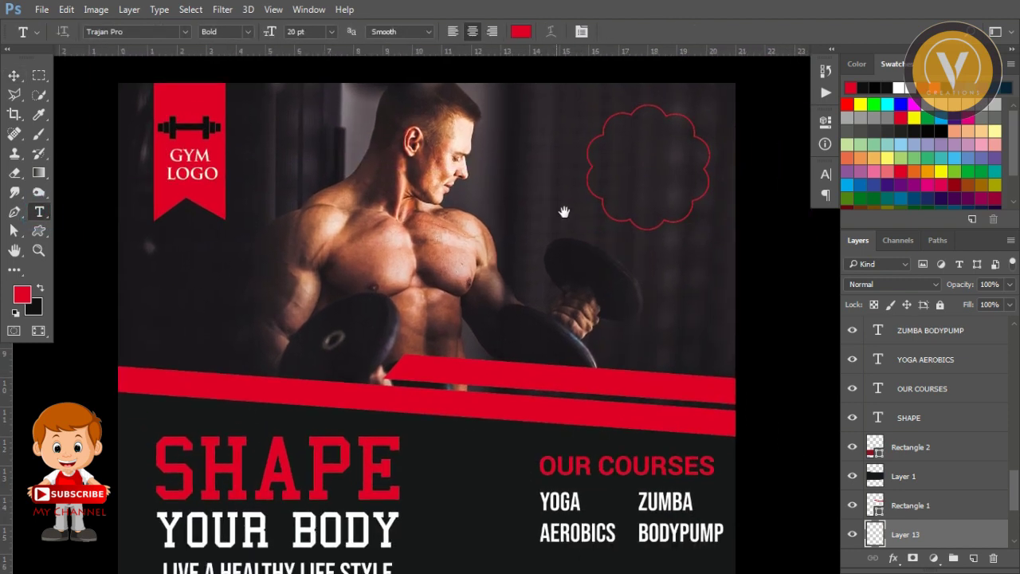
click(632, 159)
text(S)
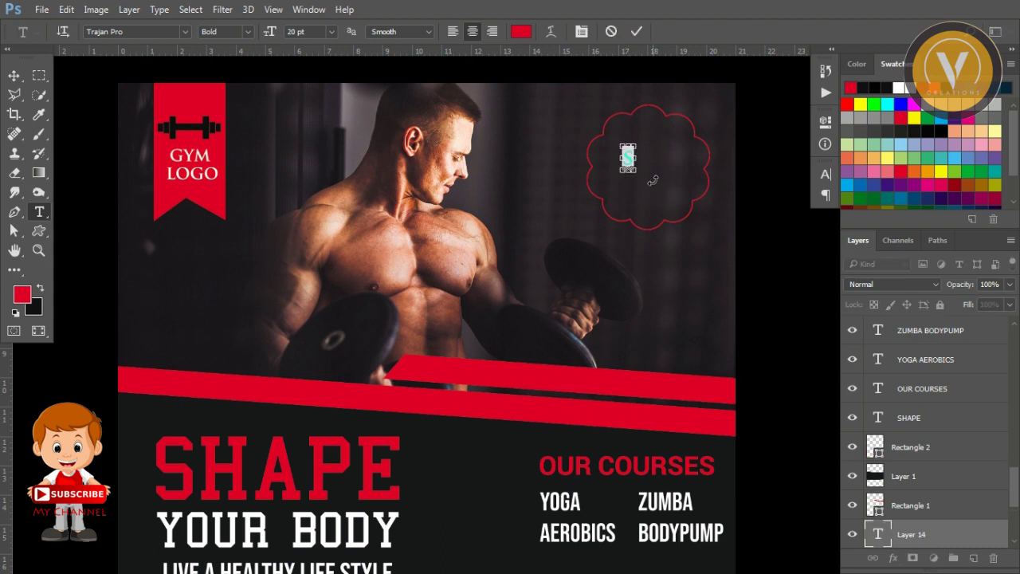
click(112, 32)
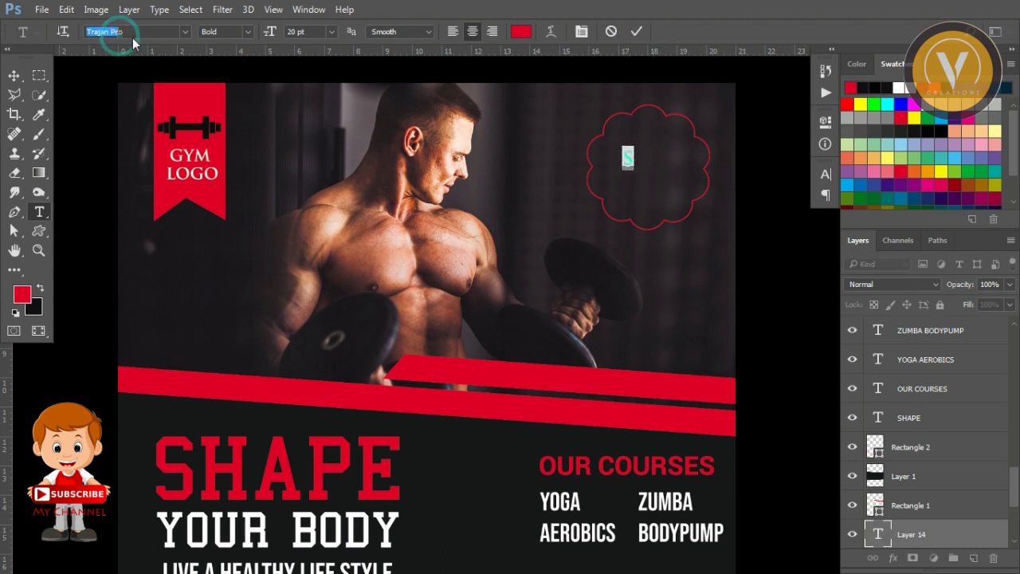
click(187, 32)
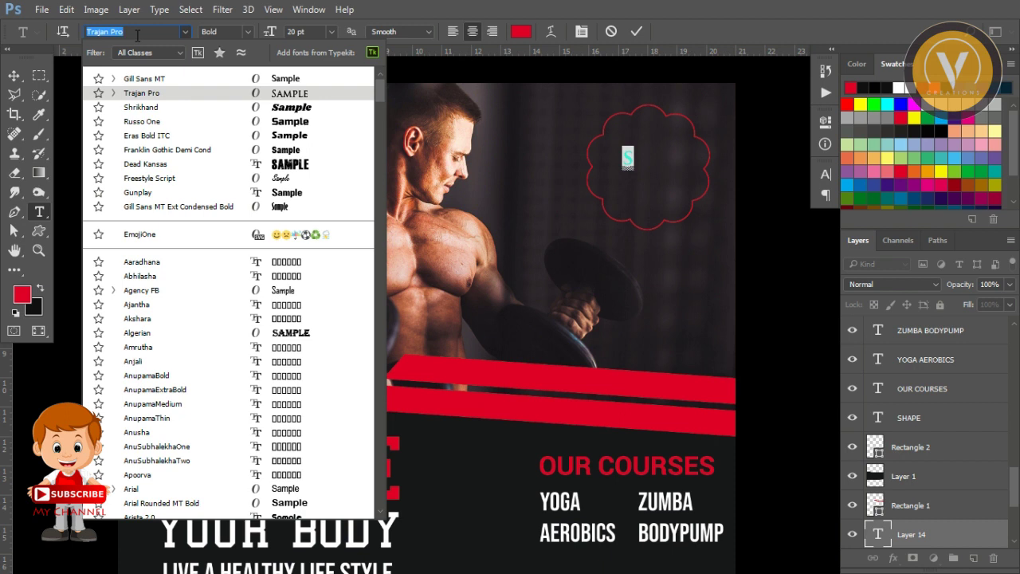
text(be)
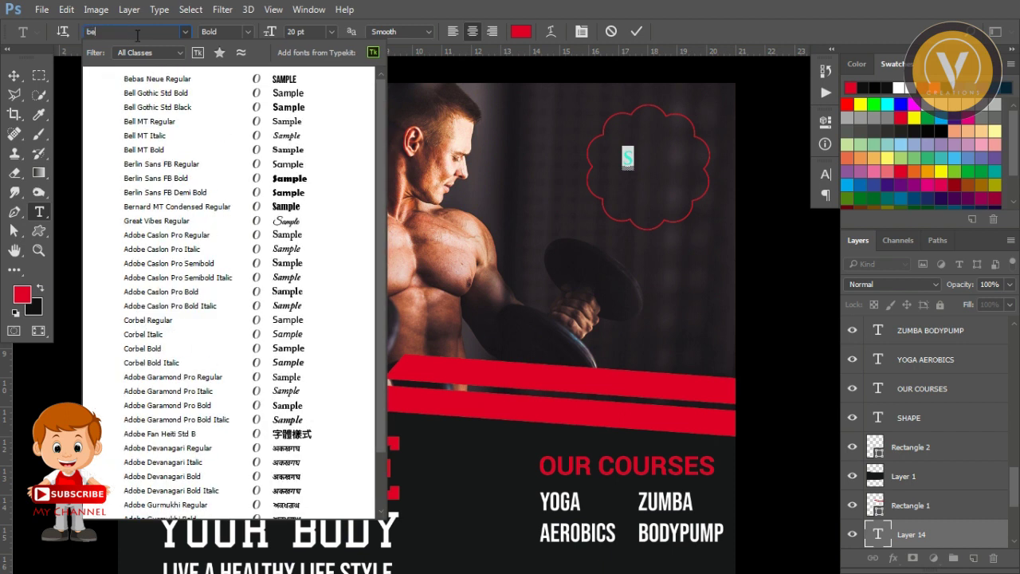
text(b)
click(186, 79)
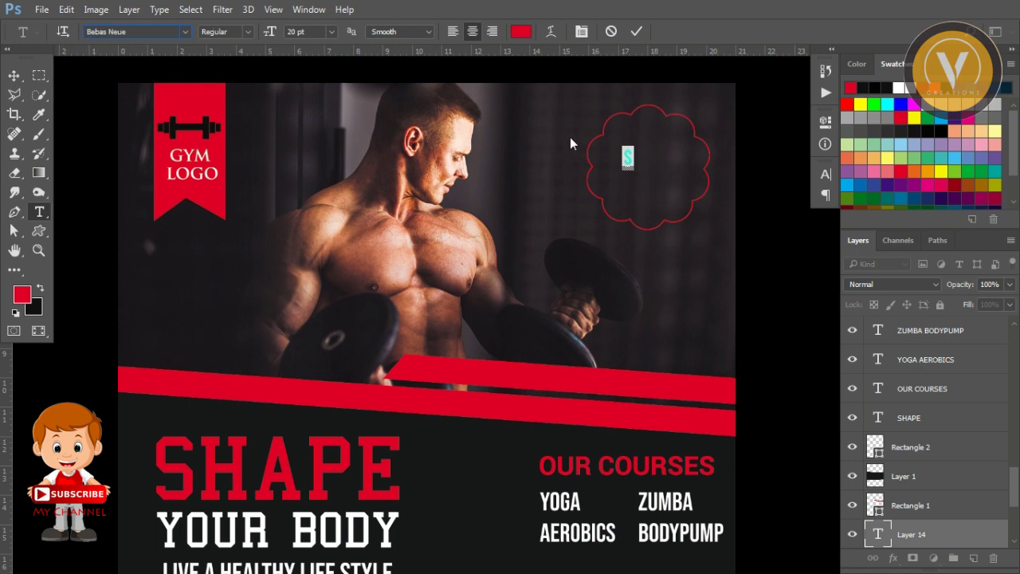
double_click(627, 159)
text(%)
Scale the 30% text up to fill the cloud and move it toward the top.
key(ctrl+a)
key(ctrl+shift+comma)
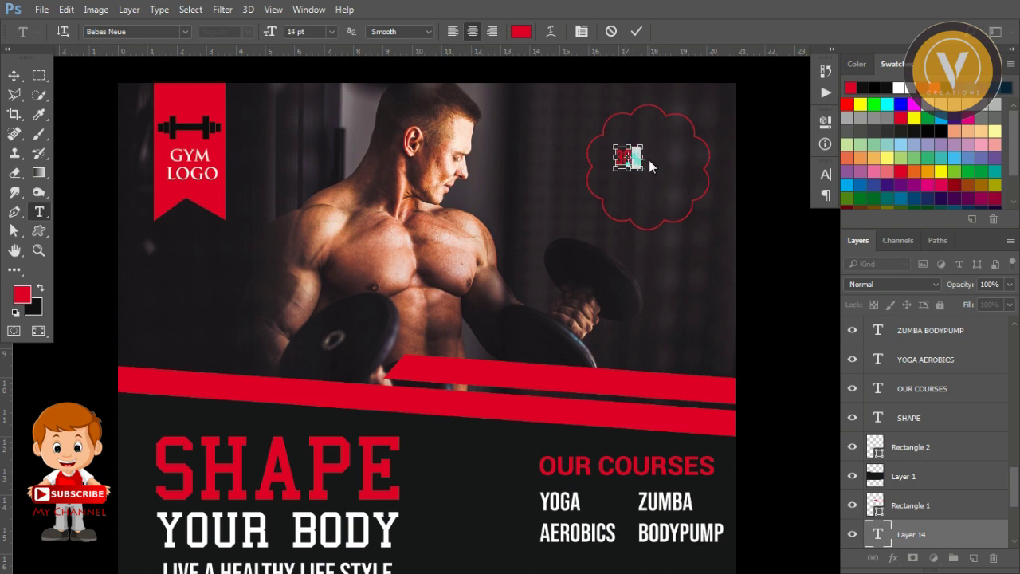
key(ctrl+Return)
key(ctrl+t)
drag(641, 169, 682, 201)
key(Return)
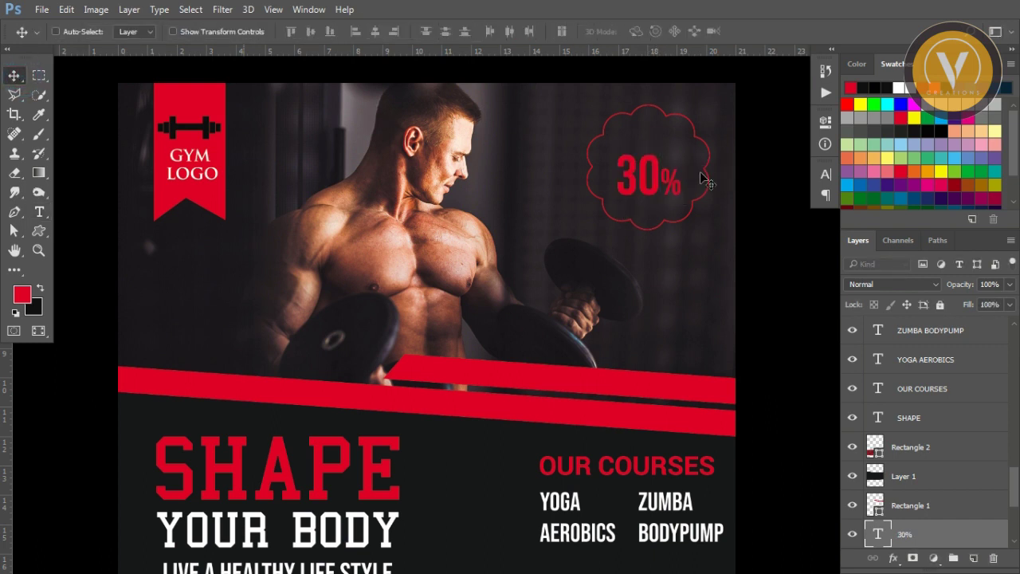
drag(646, 181, 646, 151)
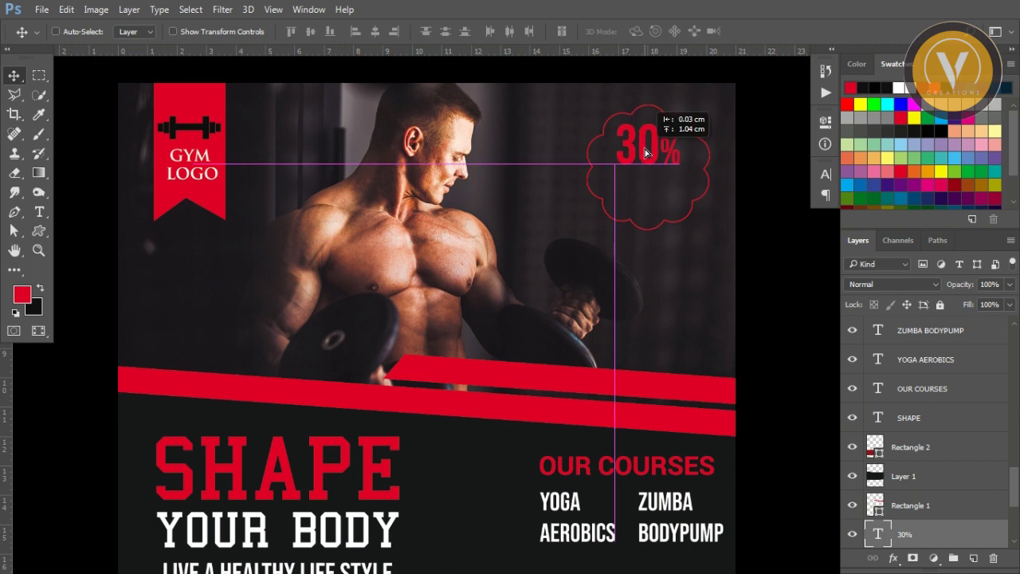
Add white DISCOUNT text in the cloud's lower half below the 30%.
key(t)
click(627, 206)
key(ctrl+a)
text($)
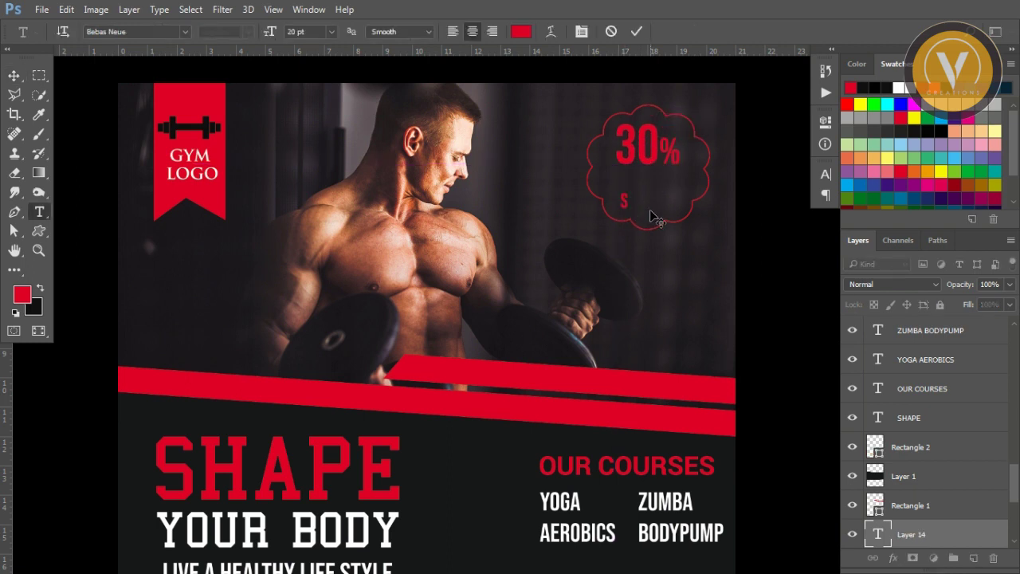
drag(635, 201, 627, 199)
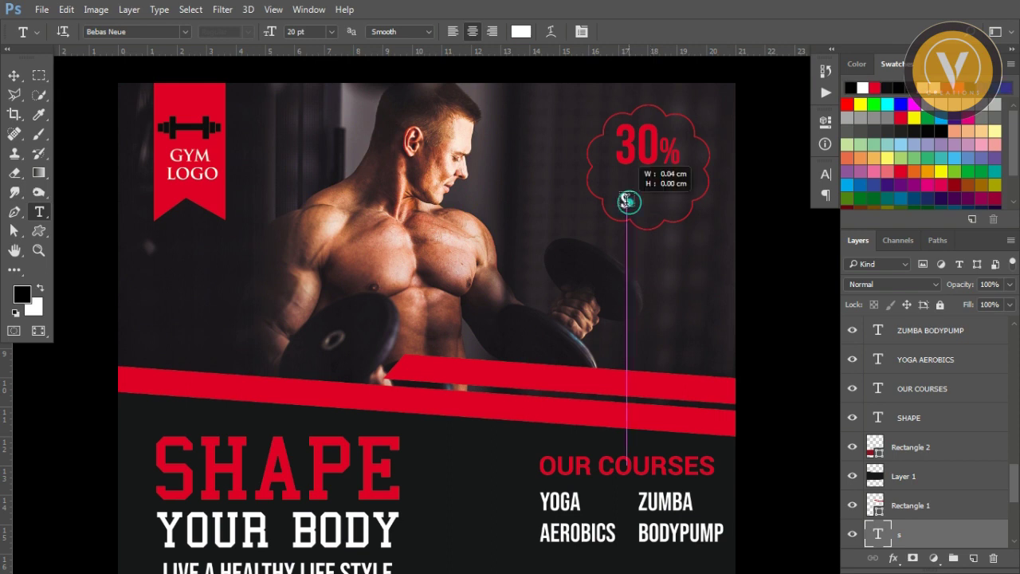
text($)
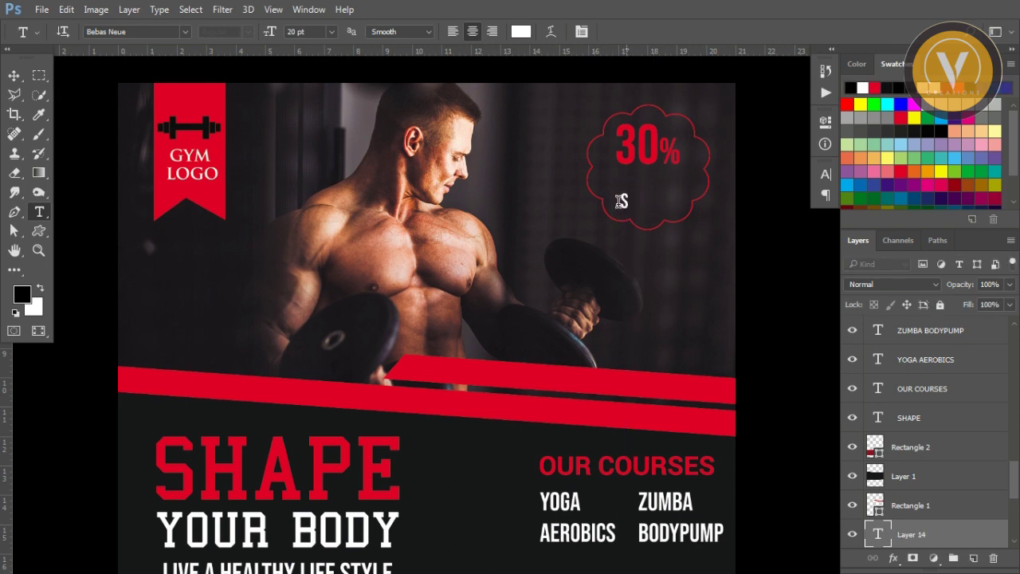
text($)
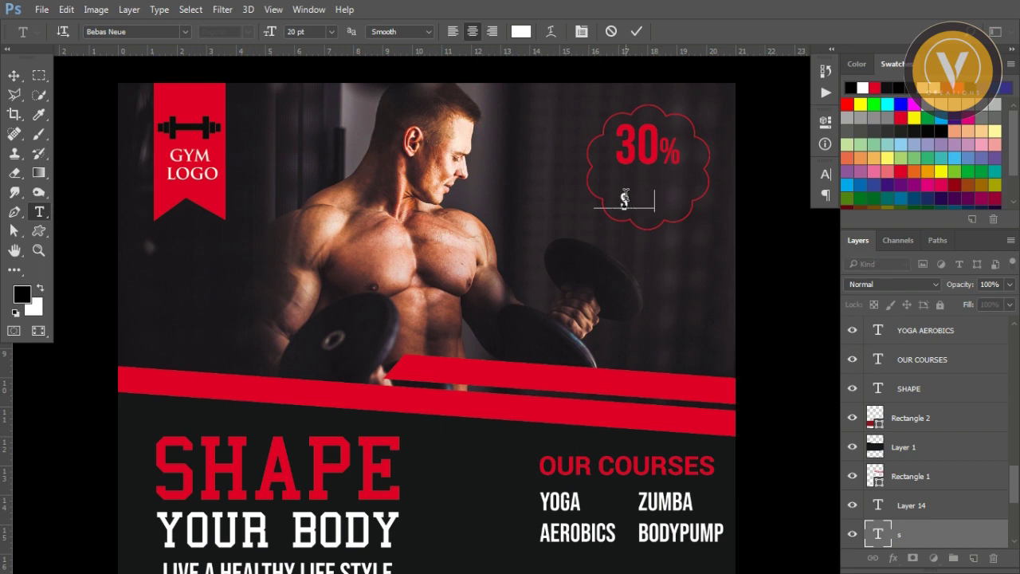
text(DISCOUNT)
key(ctrl+Return)
click(626, 200)
click(637, 203)
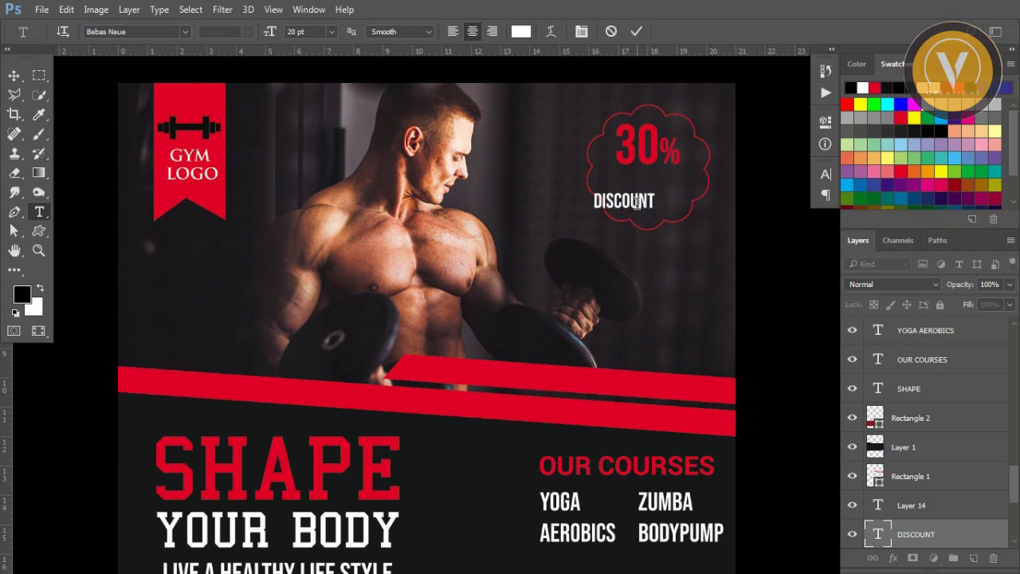
key(ctrl+Return)
Move DISCOUNT under the 30% and align both texts' horizontal centres.
key(v)
drag(636, 203, 653, 192)
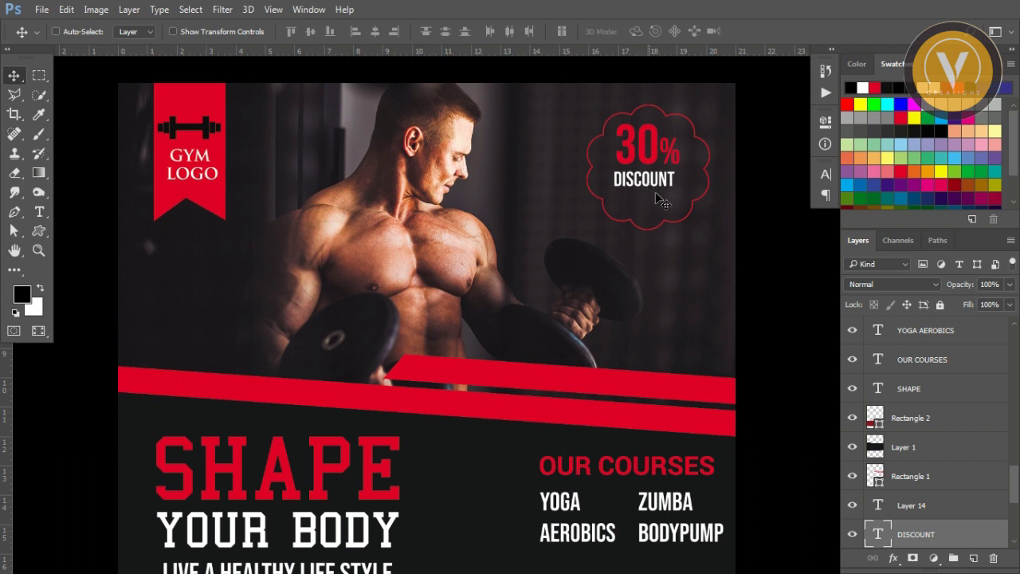
key(Right)
right_click(654, 153)
click(686, 162)
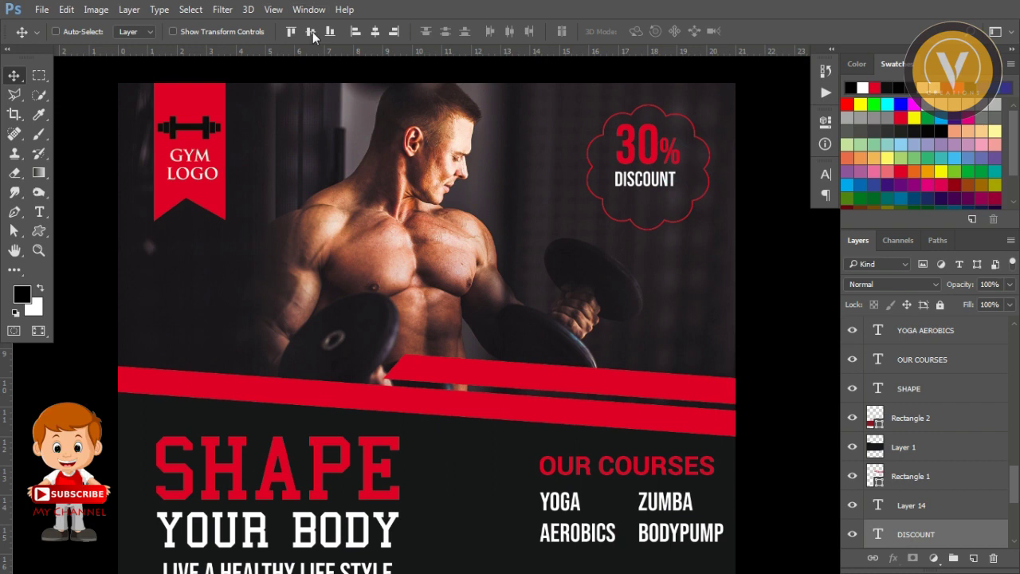
click(375, 31)
click(683, 187)
Type AT ADMISSION on a new text line below the badge text.
key(t)
click(593, 233)
text(S)
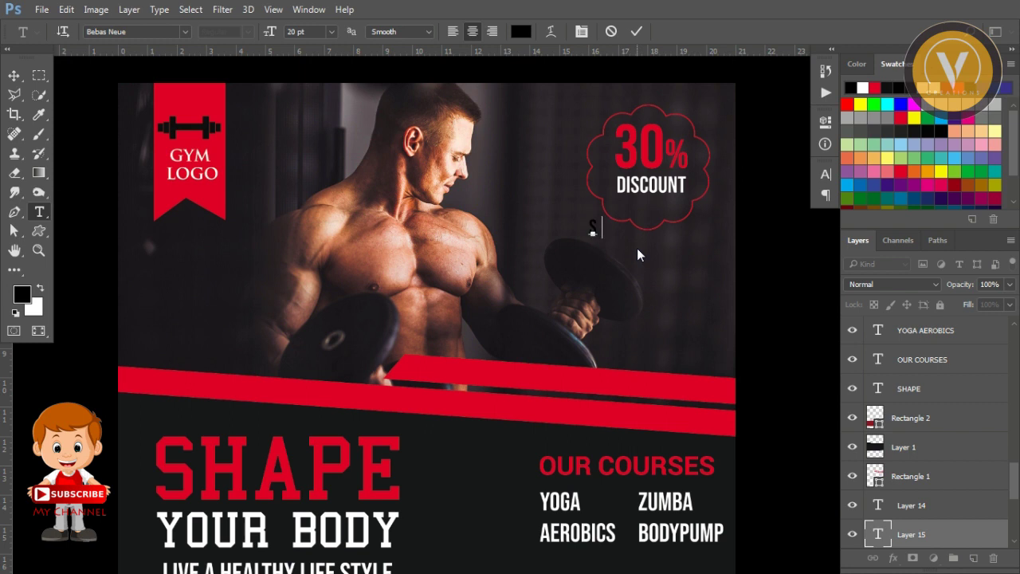
text(AT ADMISSION)
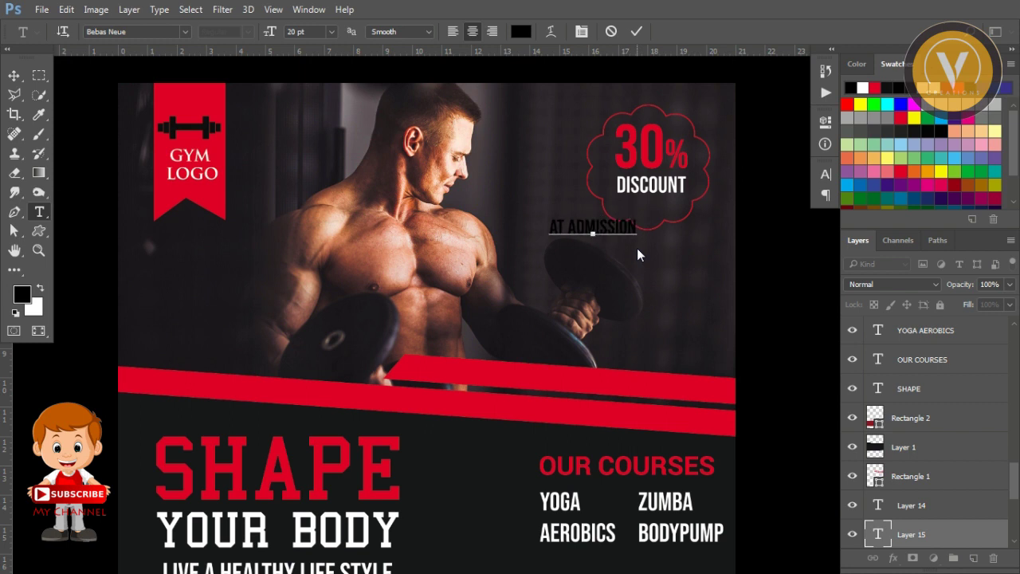
Commit AT ADMISSION in white and reselect all of its text.
key(ctrl+Return)
key(v)
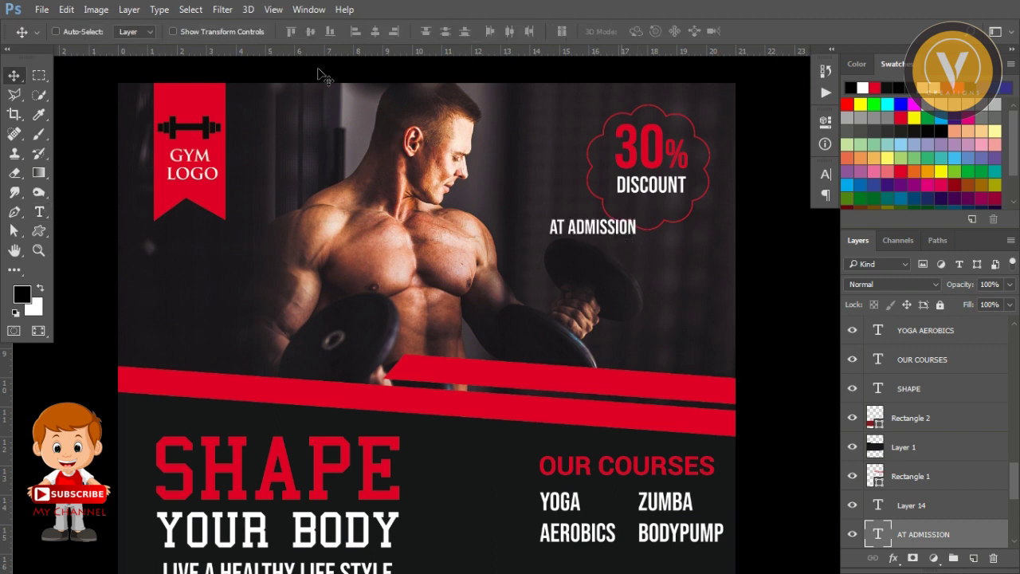
key(t)
triple_click(610, 227)
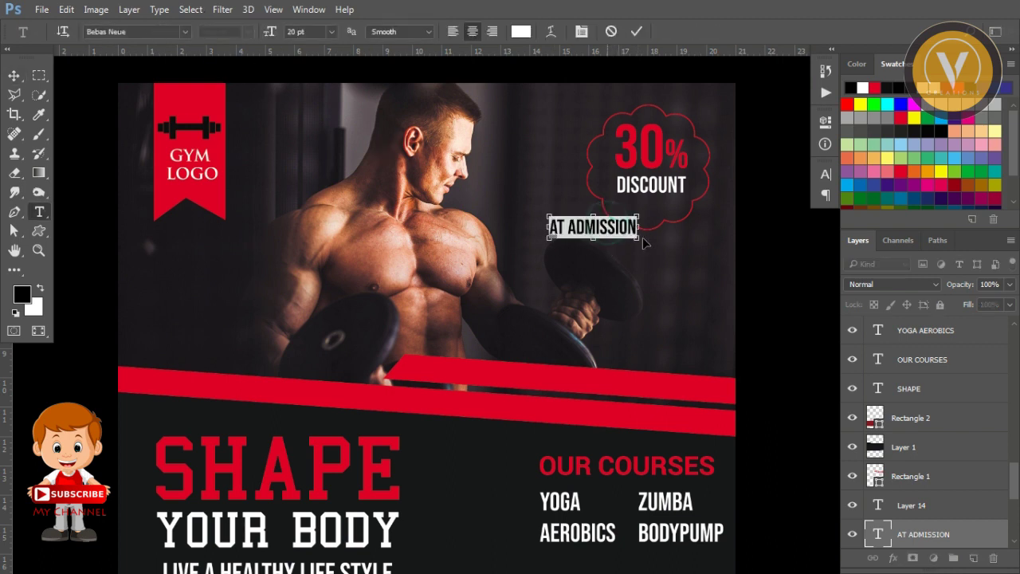
Set AT ADMISSION to 15 pt and nudge it under DISCOUNT.
key(ctrl+t)
text(15)
key(Return)
click(13, 75)
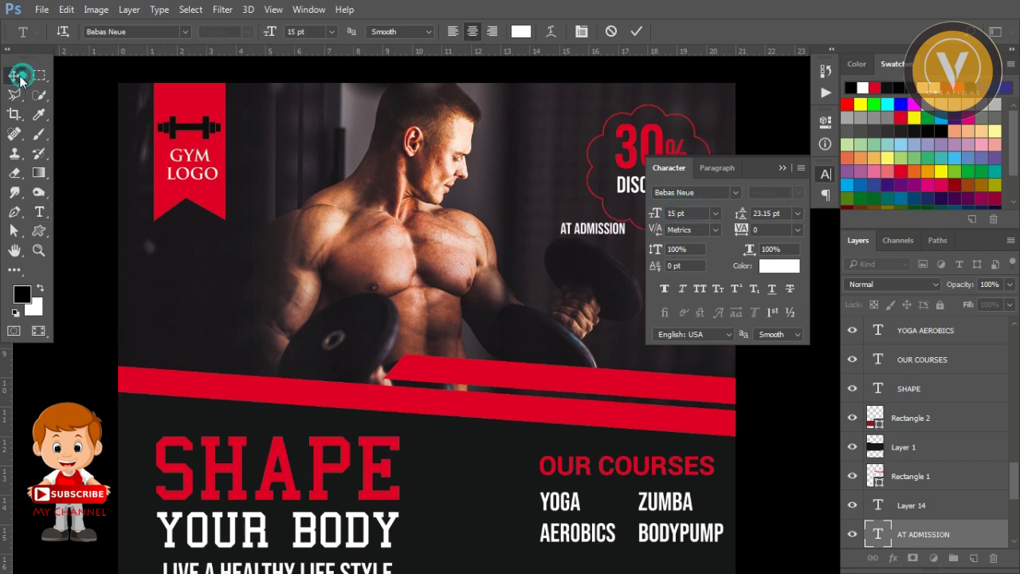
click(692, 214)
text(1)
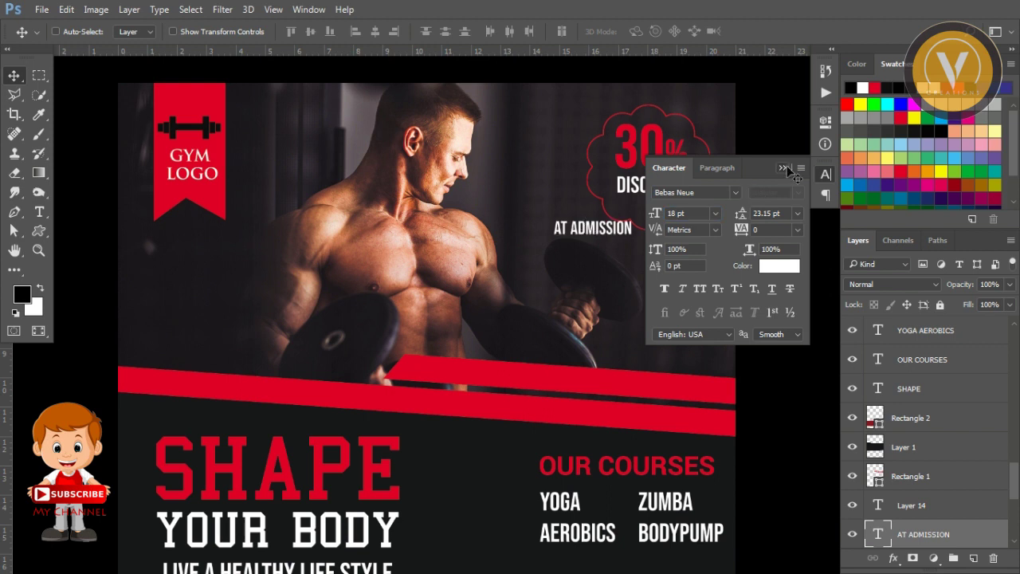
key(Return)
text(5)
key(Return)
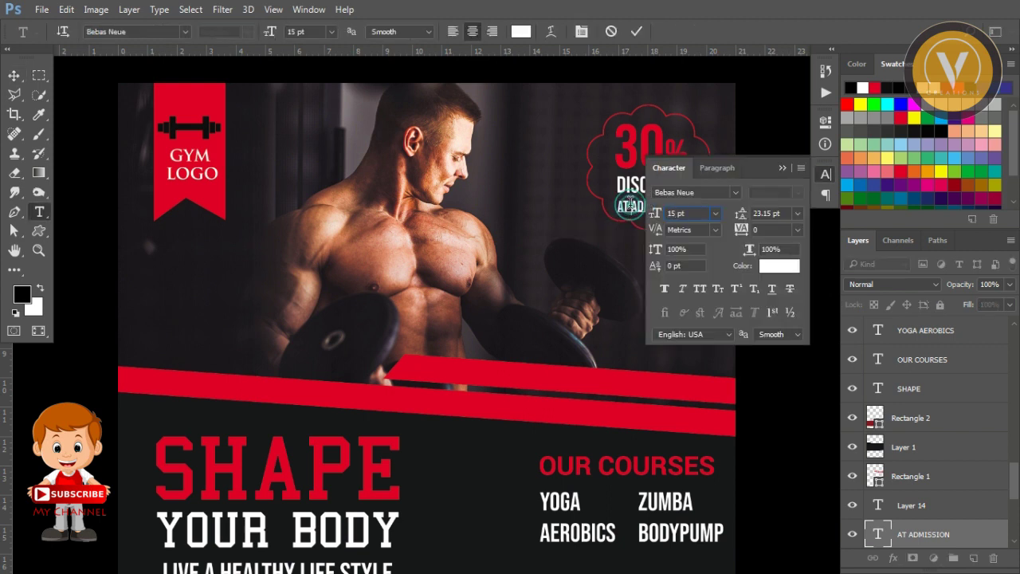
click(14, 75)
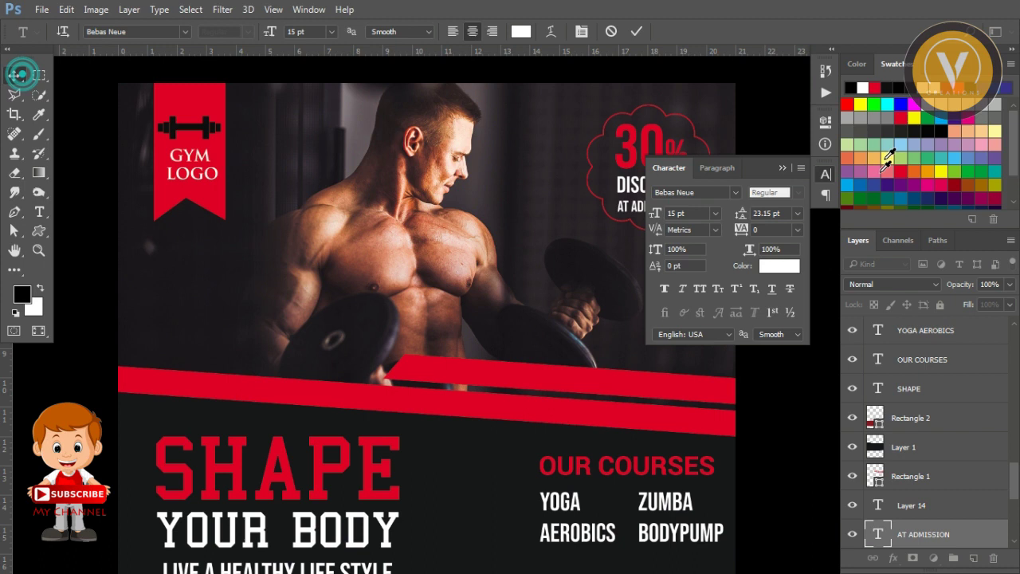
click(781, 172)
drag(659, 211, 658, 208)
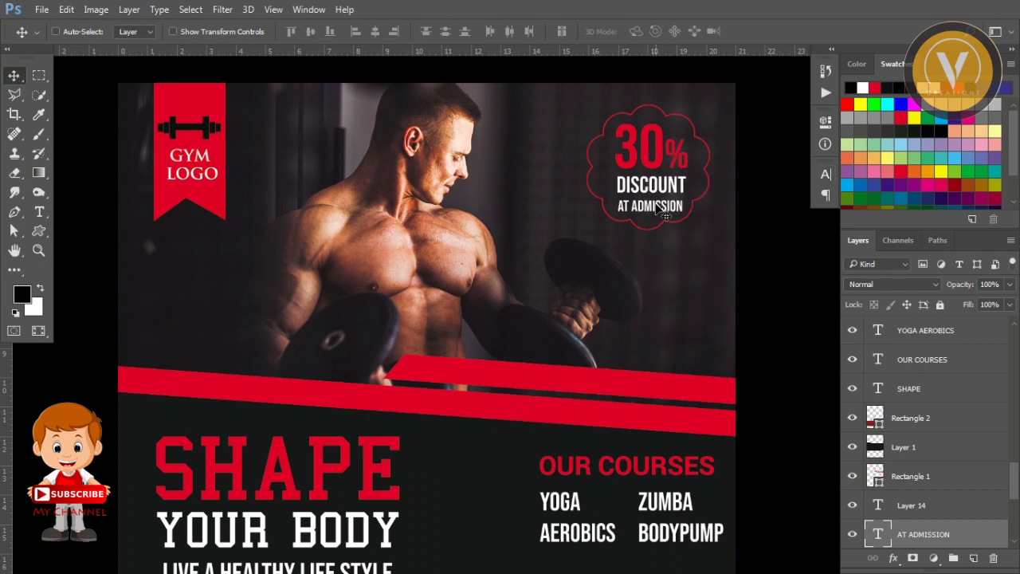
key(ctrl)
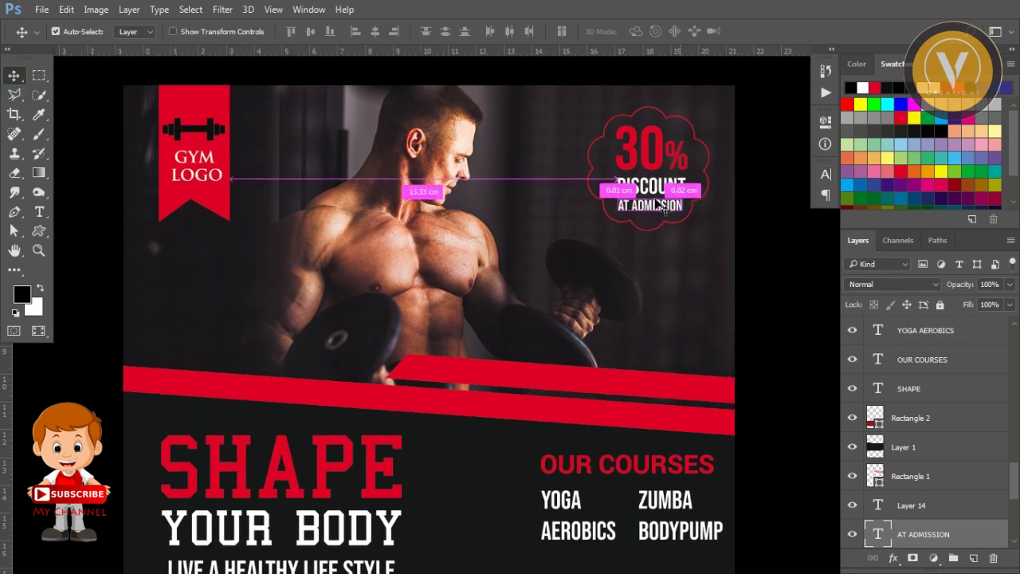
On a new layer, drag a black-to-transparent gradient to fade the red stripe's lower edge.
scroll(650, 232, down, 1)
scroll(670, 247, down, 1)
scroll(686, 259, down, 1)
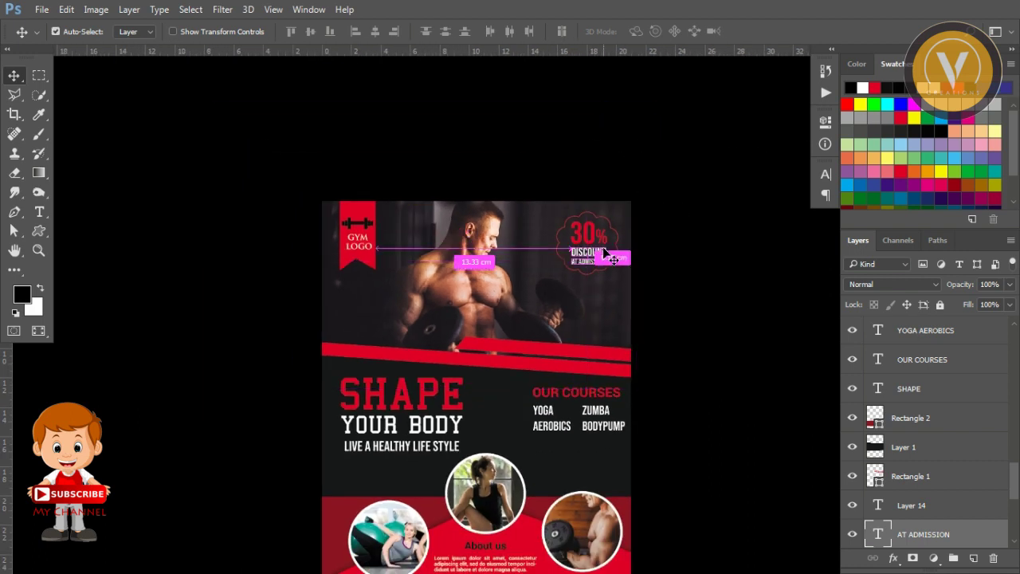
scroll(701, 275, down, 1)
key(ctrl+shift+n)
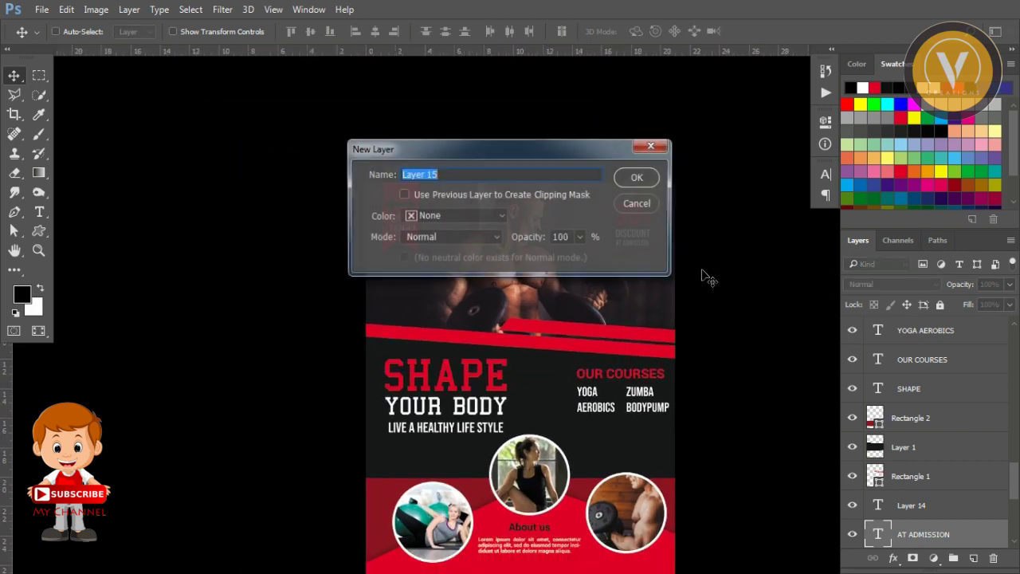
key(Return)
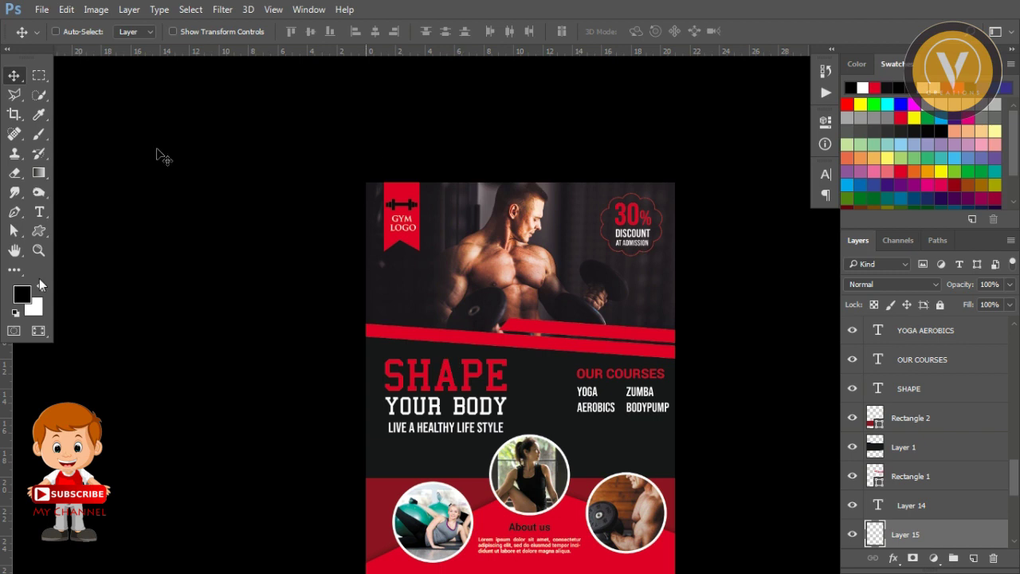
key(g)
right_click(39, 172)
click(84, 32)
click(728, 116)
click(985, 311)
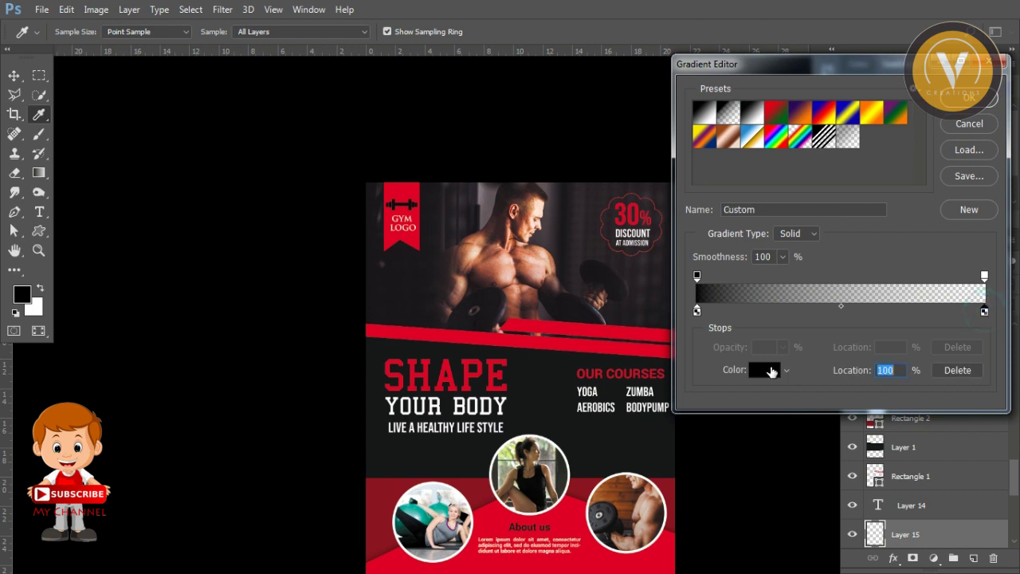
click(765, 370)
click(919, 119)
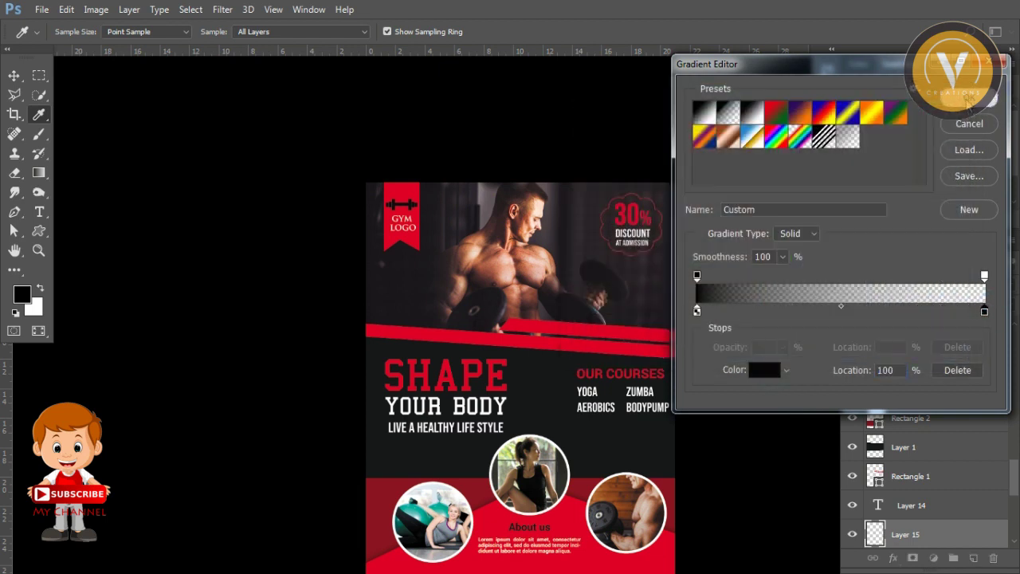
click(976, 98)
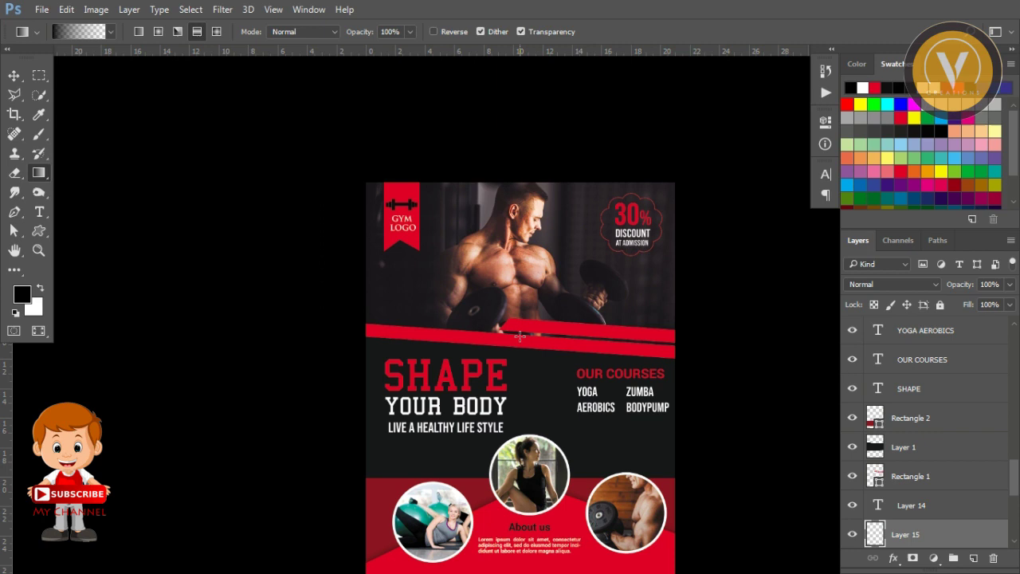
mouse_move(519, 341)
mouse_down()
mouse_move(534, 318)
mouse_move(512, 334)
mouse_move(522, 331)
mouse_up()
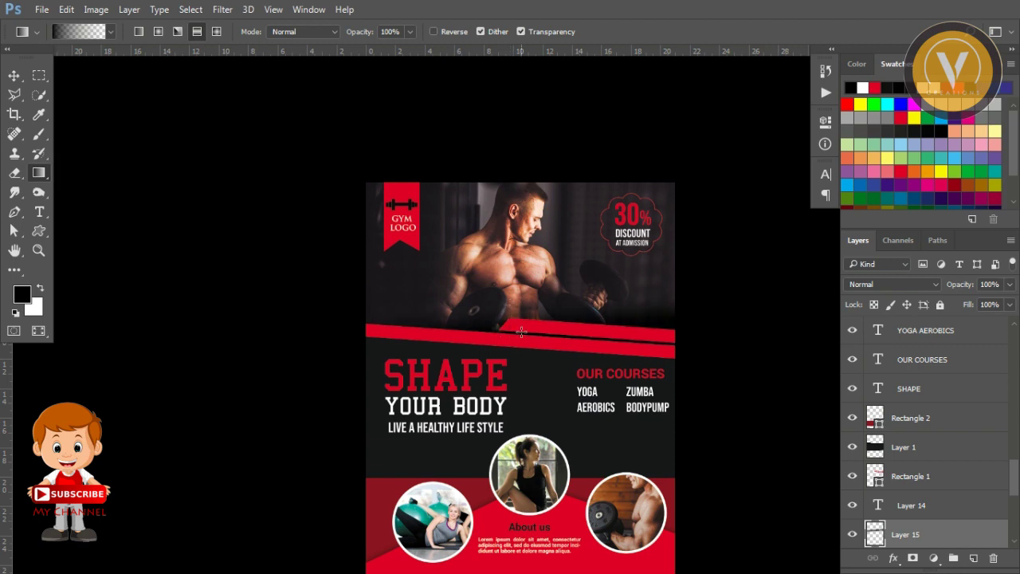
Set the stripe layer to 70% opacity and stretch it taller upward.
key(v)
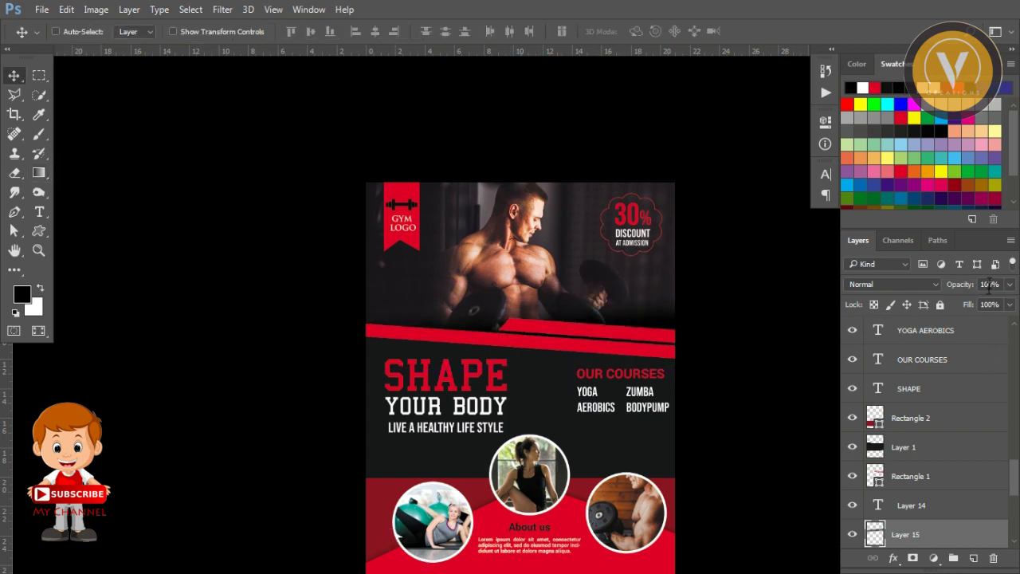
click(1011, 285)
drag(1011, 304, 992, 307)
key(ctrl+t)
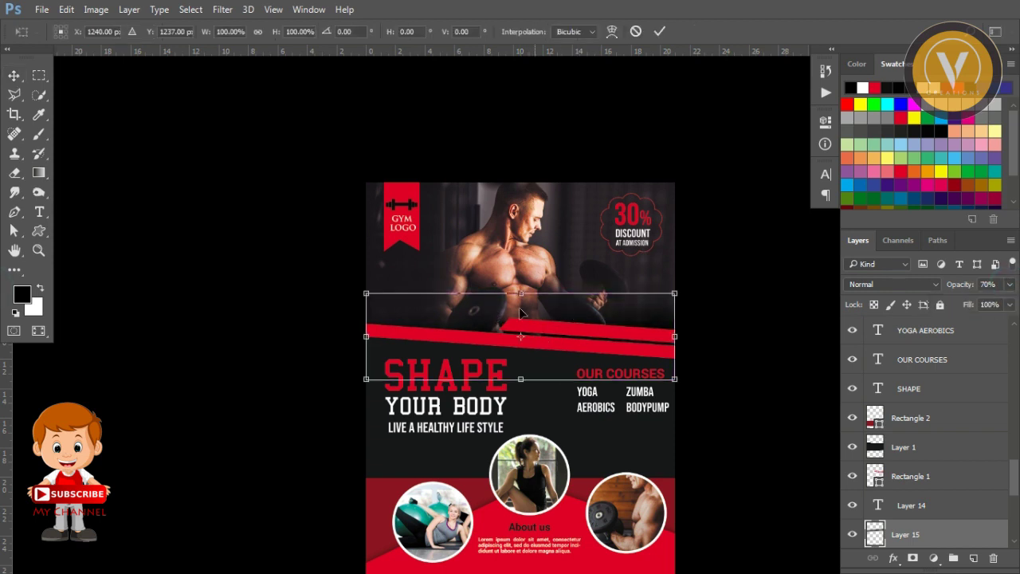
drag(523, 293, 523, 277)
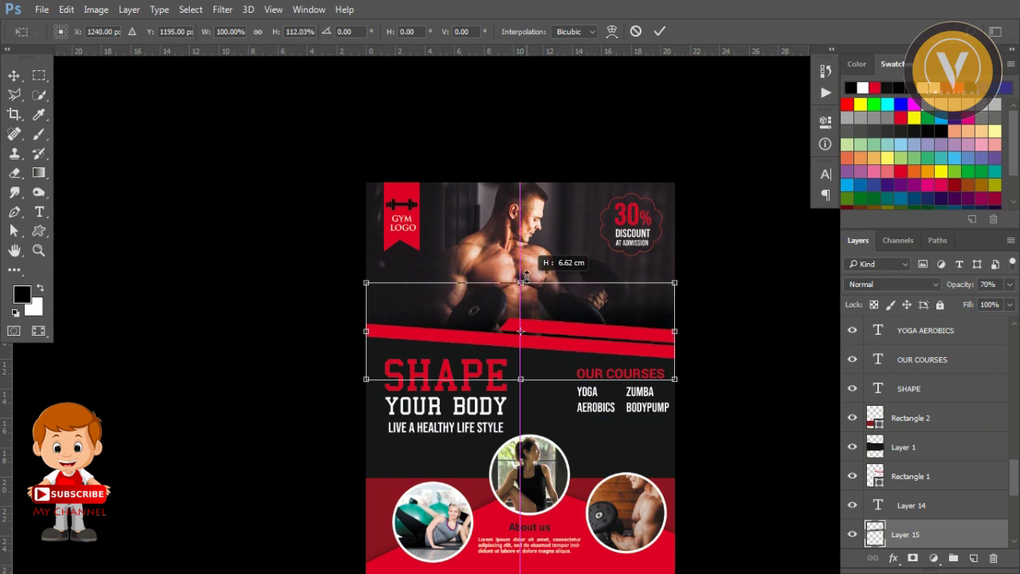
key(Return)
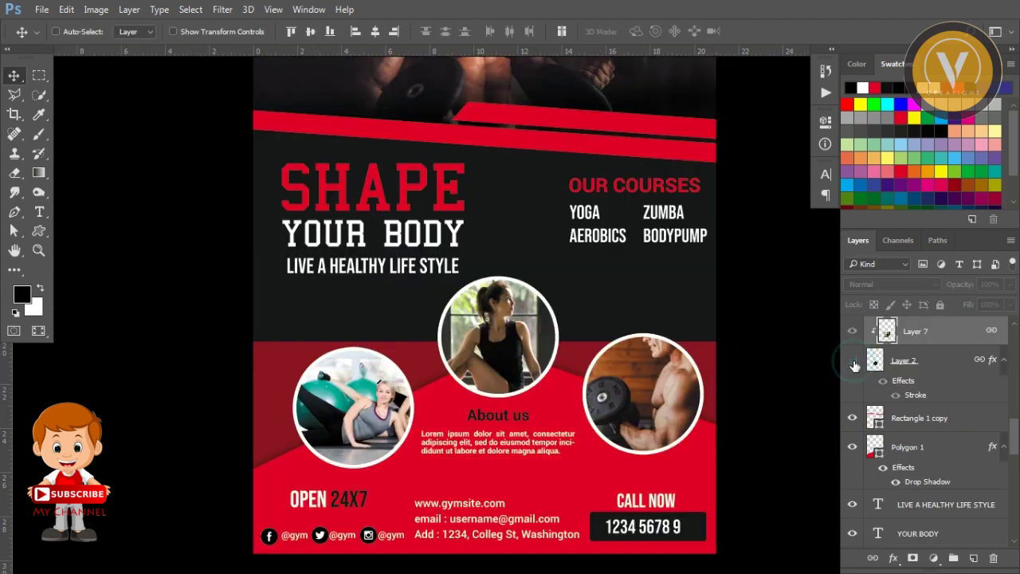
Give the centre circle photo a Multiply drop shadow: 59 px distance, 0% spread, 106 px size.
click(852, 361)
click(904, 360)
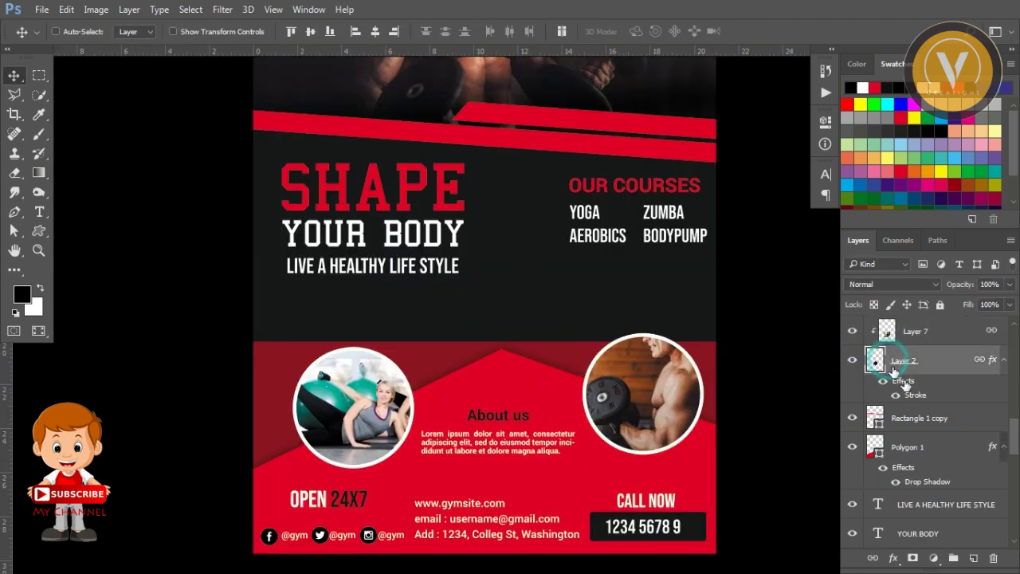
click(852, 360)
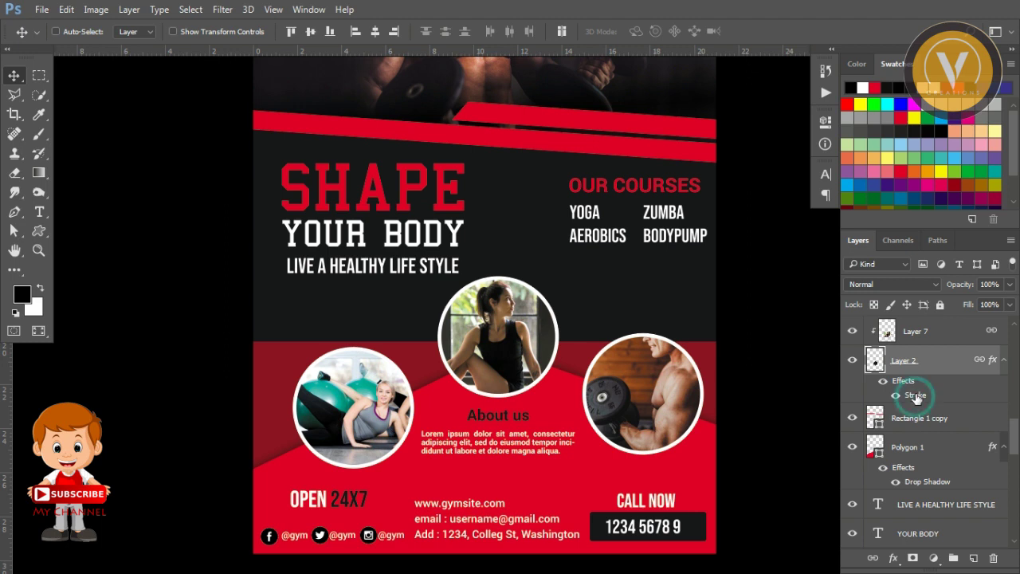
double_click(915, 397)
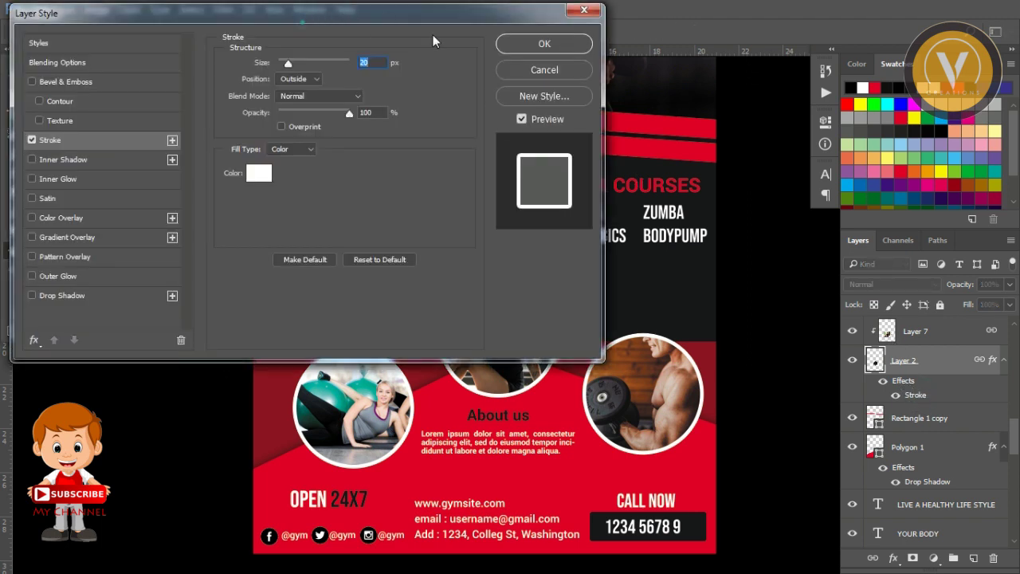
drag(433, 13, 1011, 125)
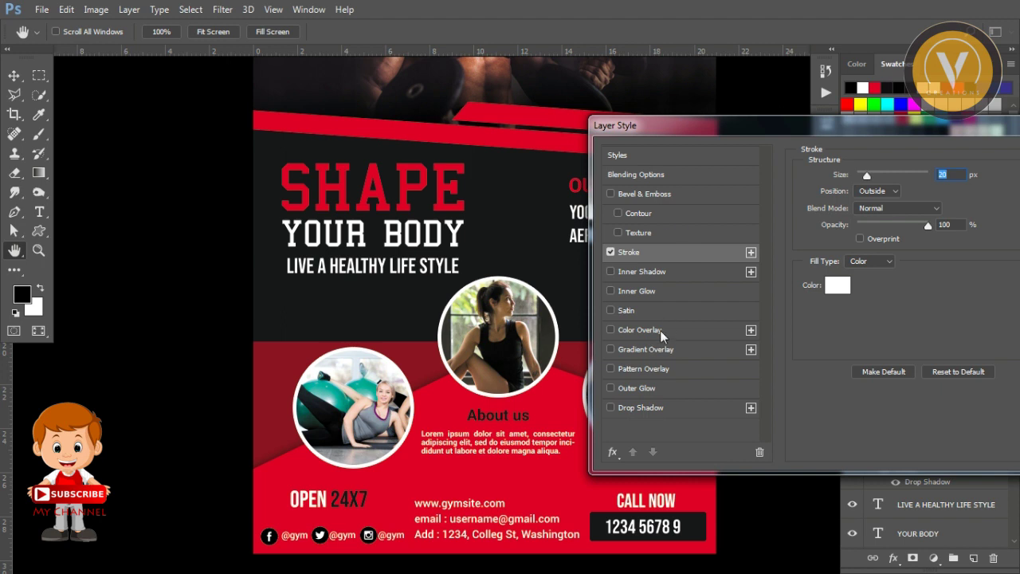
click(637, 410)
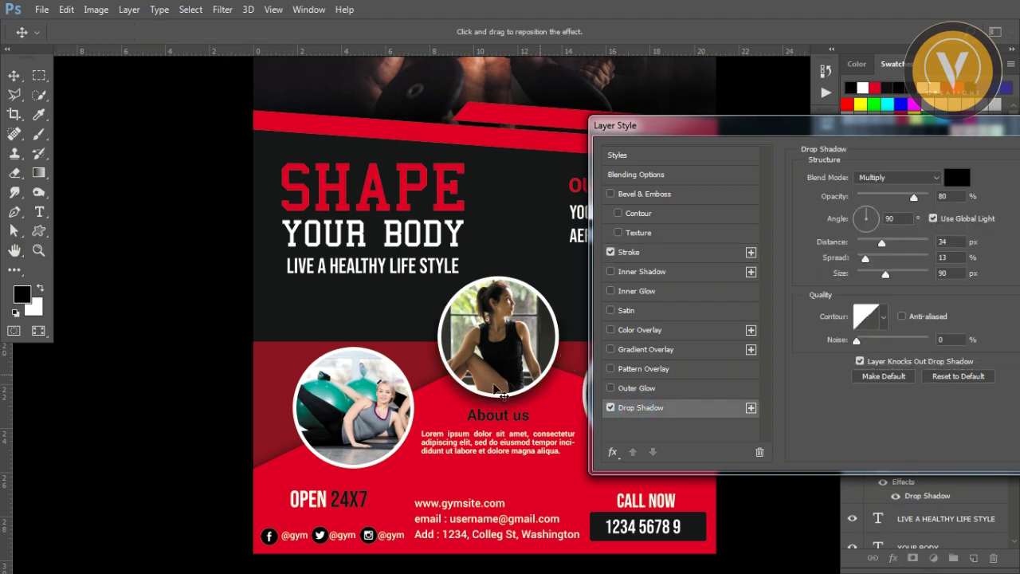
drag(913, 197, 918, 197)
drag(886, 274, 891, 274)
mouse_move(866, 260)
mouse_down()
mouse_move(896, 242)
mouse_move(857, 259)
mouse_move(900, 243)
mouse_up()
drag(845, 125, 788, 37)
drag(863, 137, 845, 135)
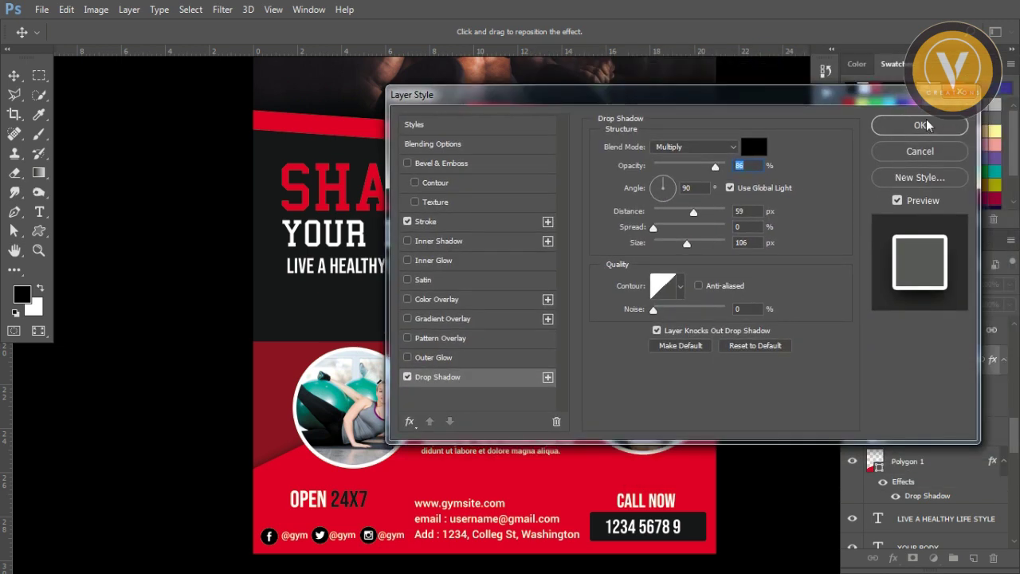
click(922, 125)
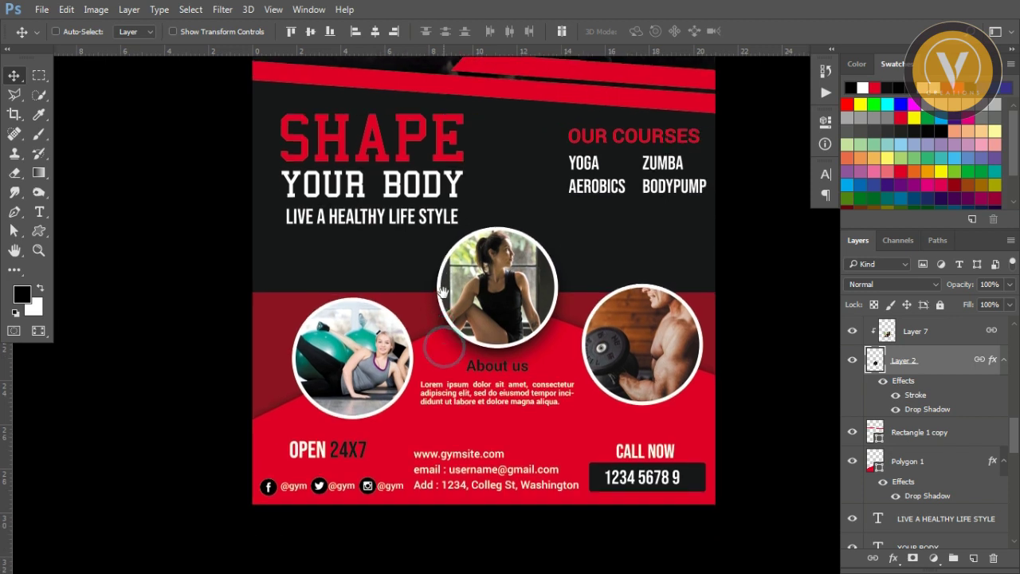
drag(444, 293, 443, 280)
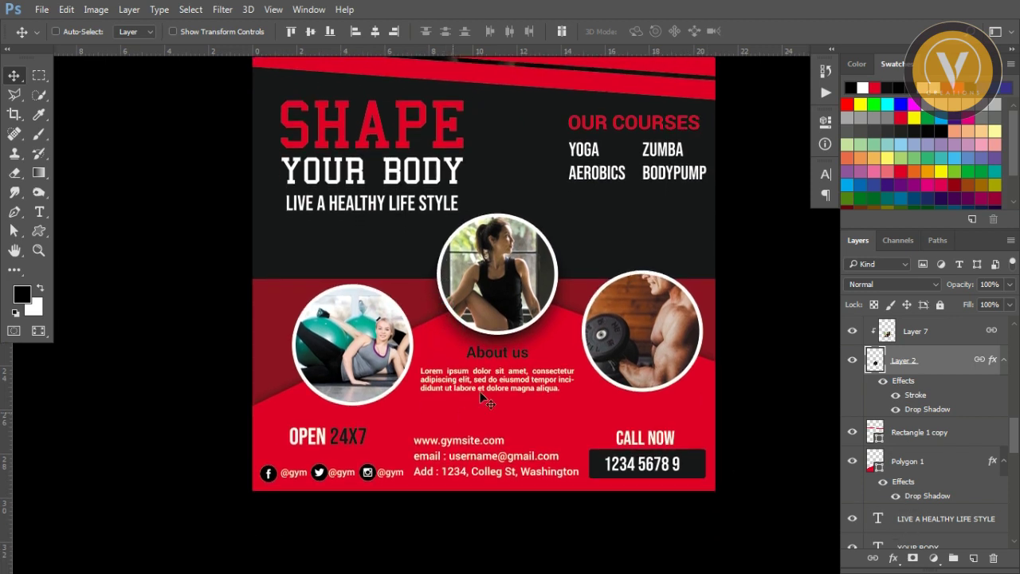
Add a drop shadow to the left circle photo's layer.
right_click(405, 333)
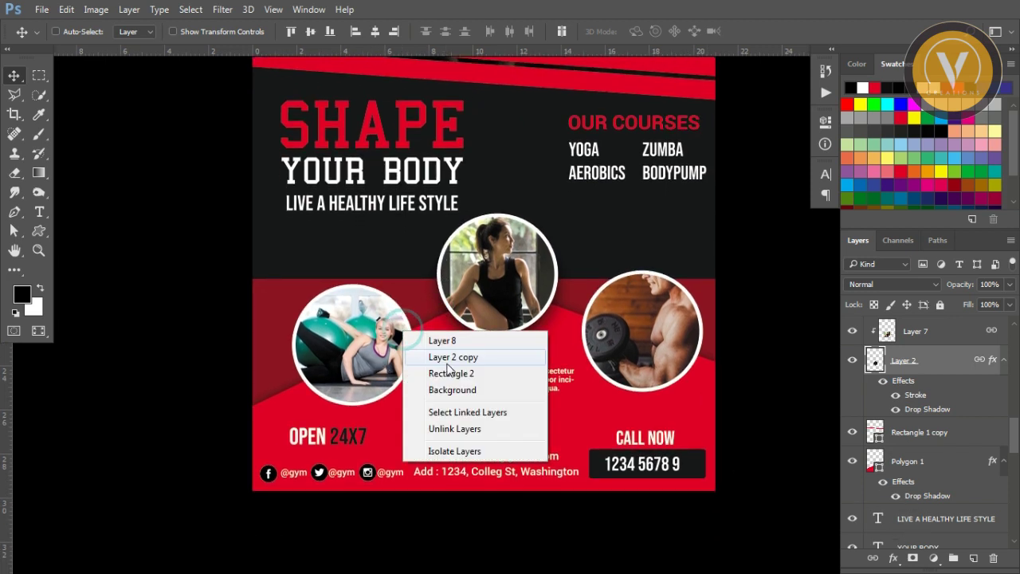
click(451, 359)
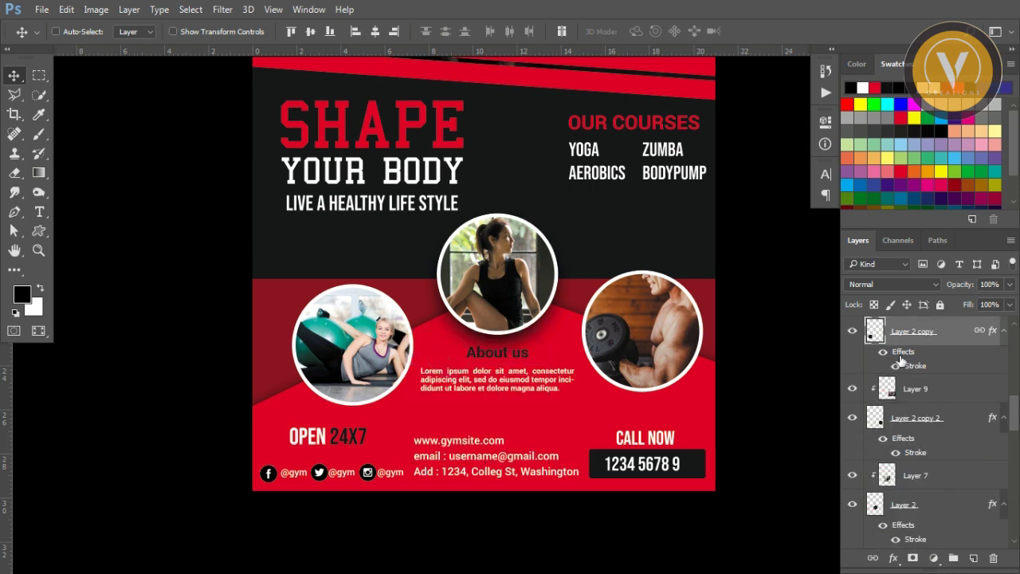
double_click(916, 366)
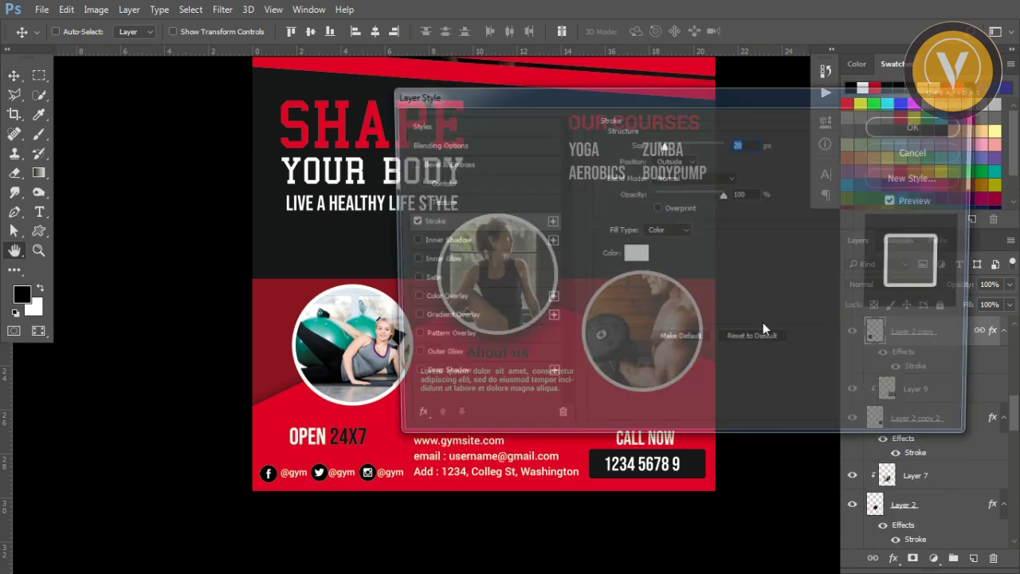
drag(458, 93, 624, 99)
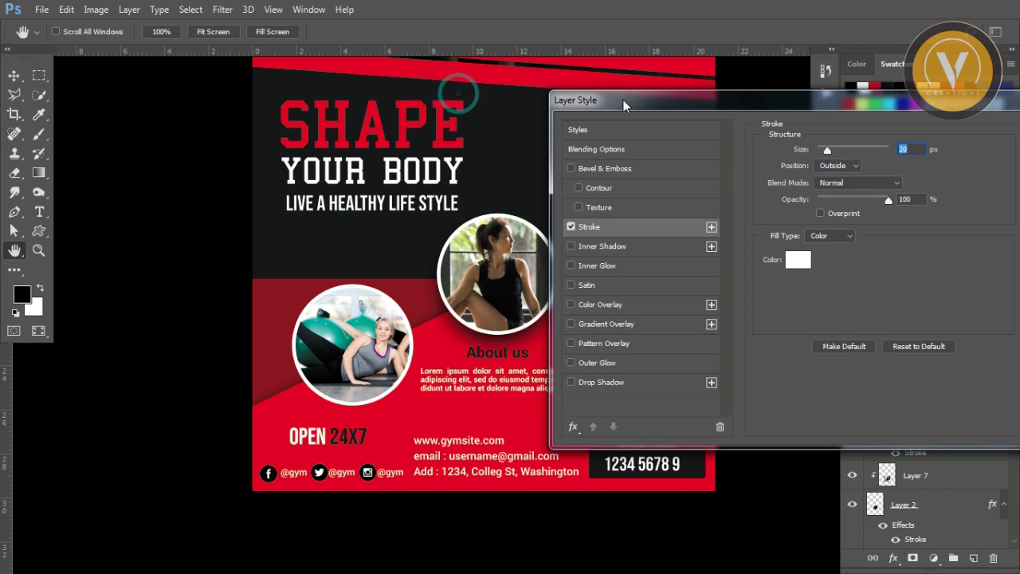
click(590, 384)
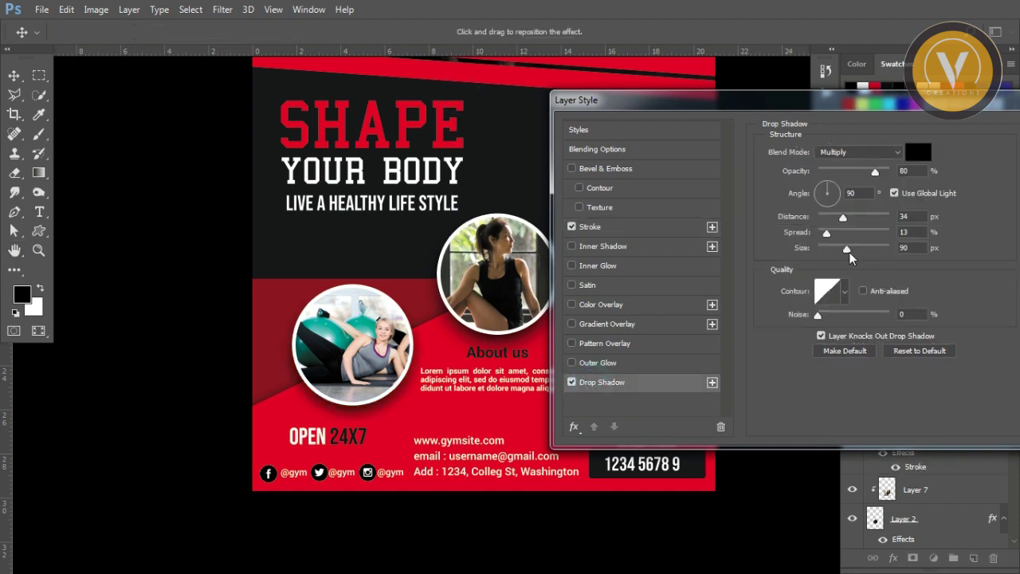
drag(830, 103, 734, 102)
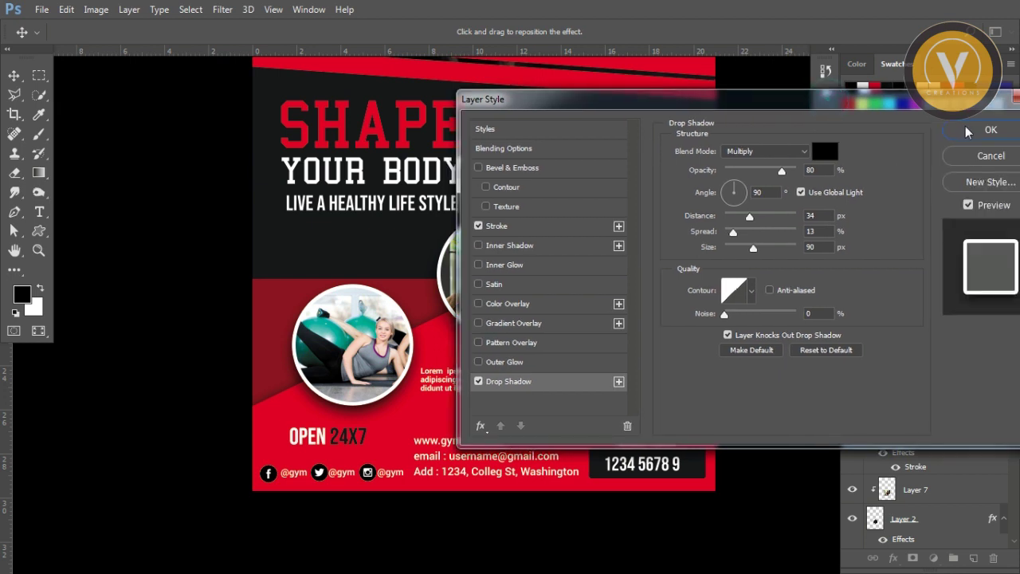
click(989, 127)
Enable a drop shadow on the right circle photo with opacity lowered to 66%.
right_click(681, 312)
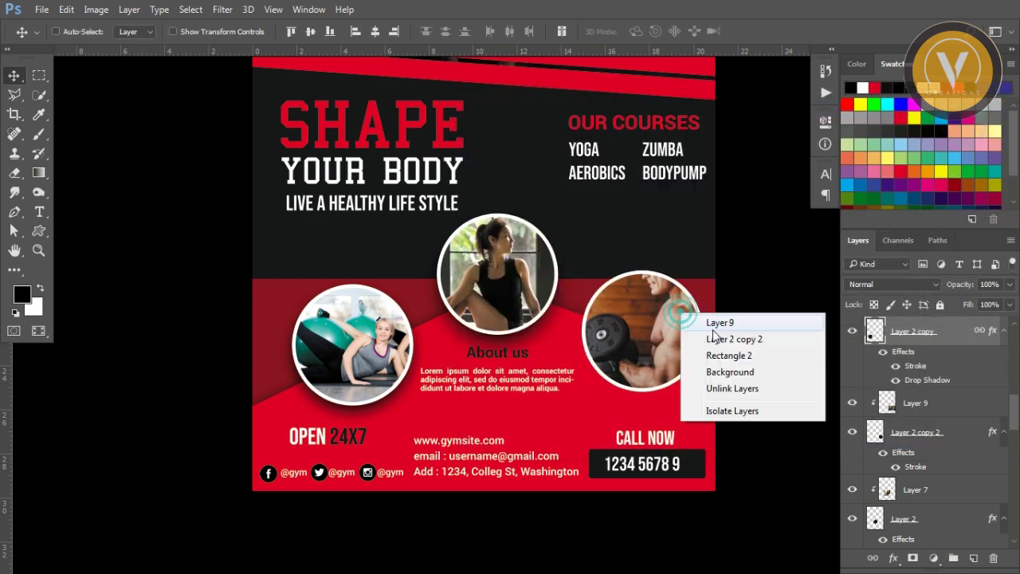
click(723, 338)
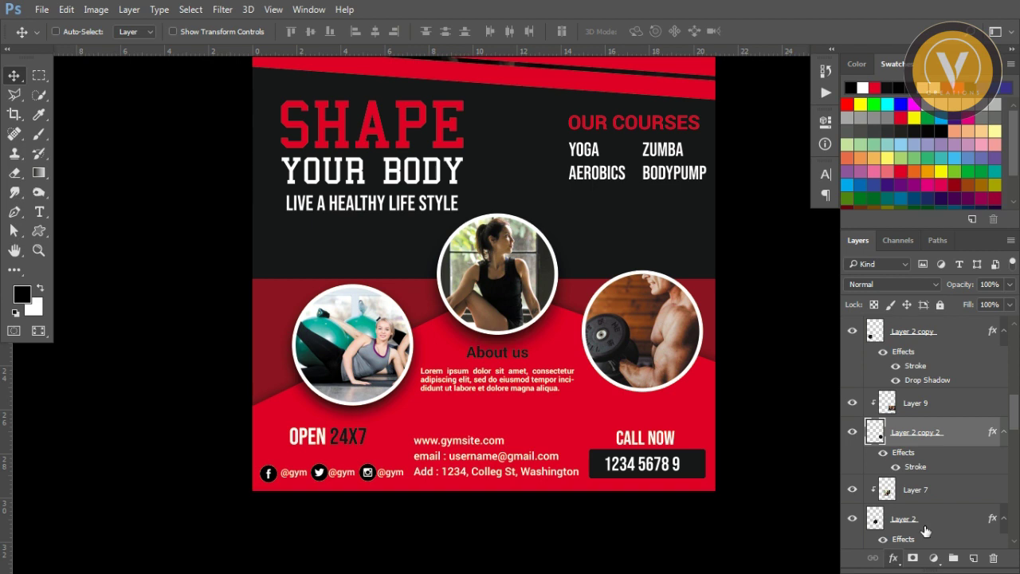
double_click(913, 469)
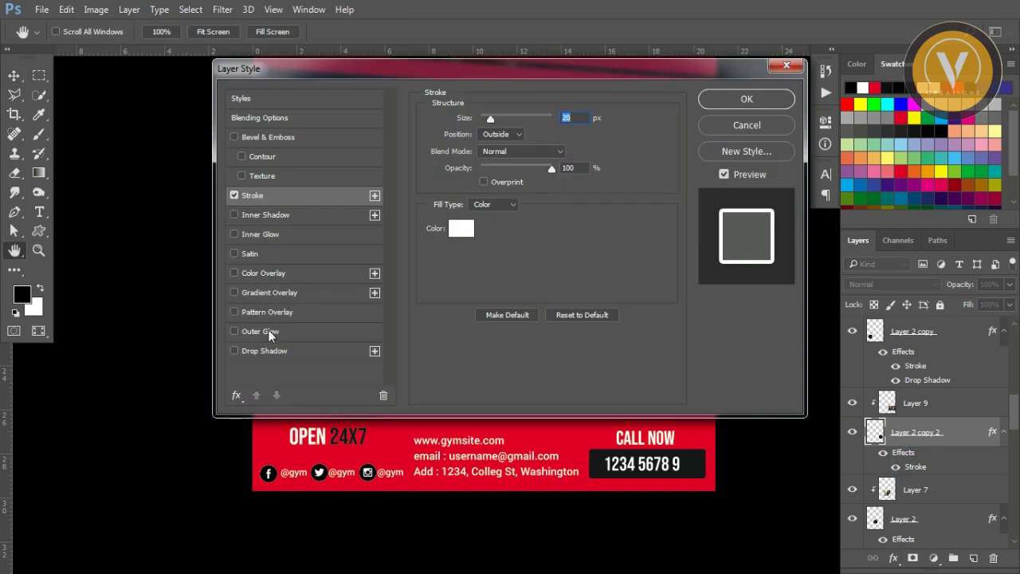
click(274, 350)
drag(341, 71, 50, 97)
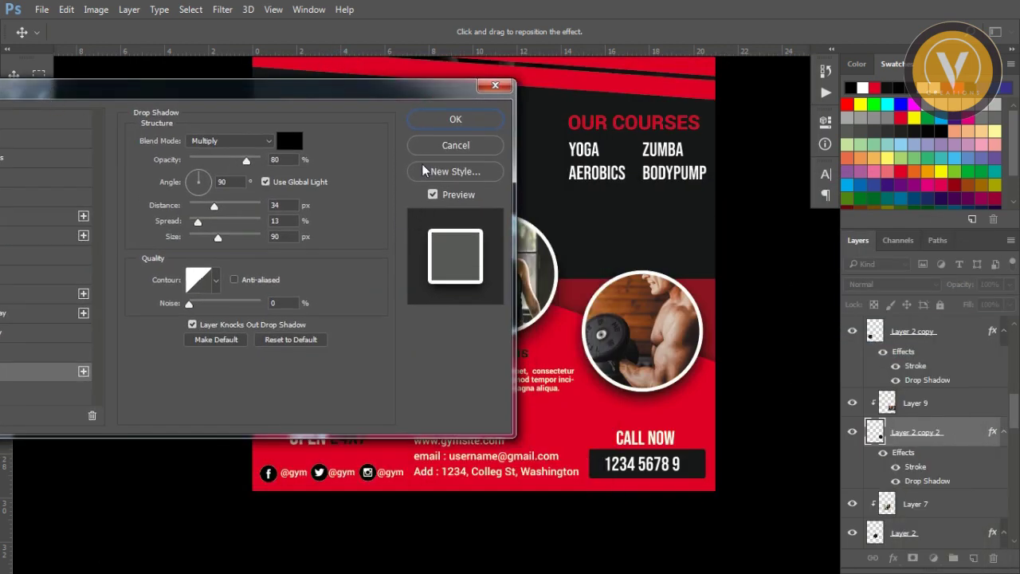
drag(247, 161, 236, 160)
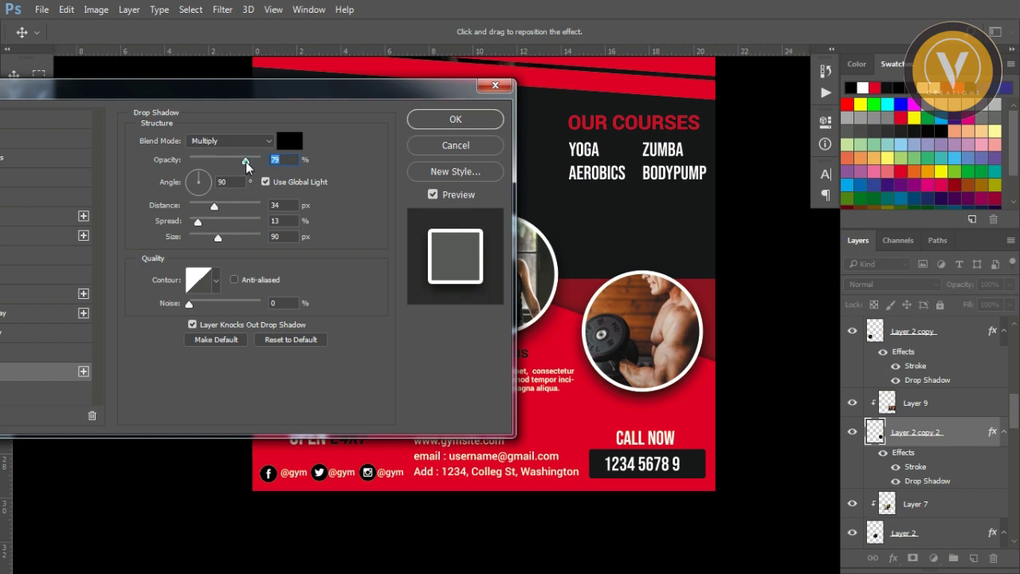
Apply the right circle's shadow and view the finished flyer full-screen without panels.
click(455, 118)
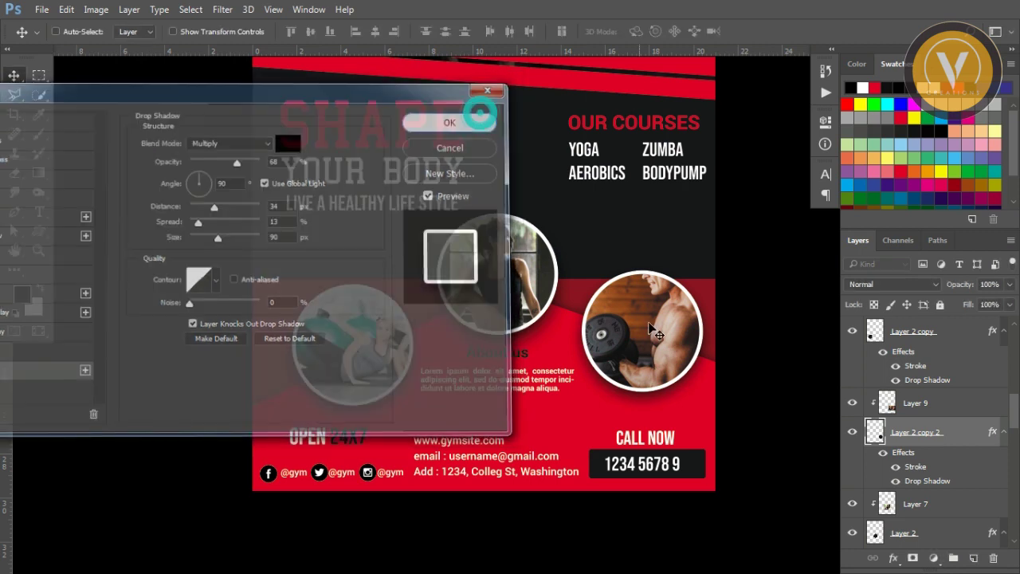
key(ctrl+minus)
key(ctrl+minus)
key(f)
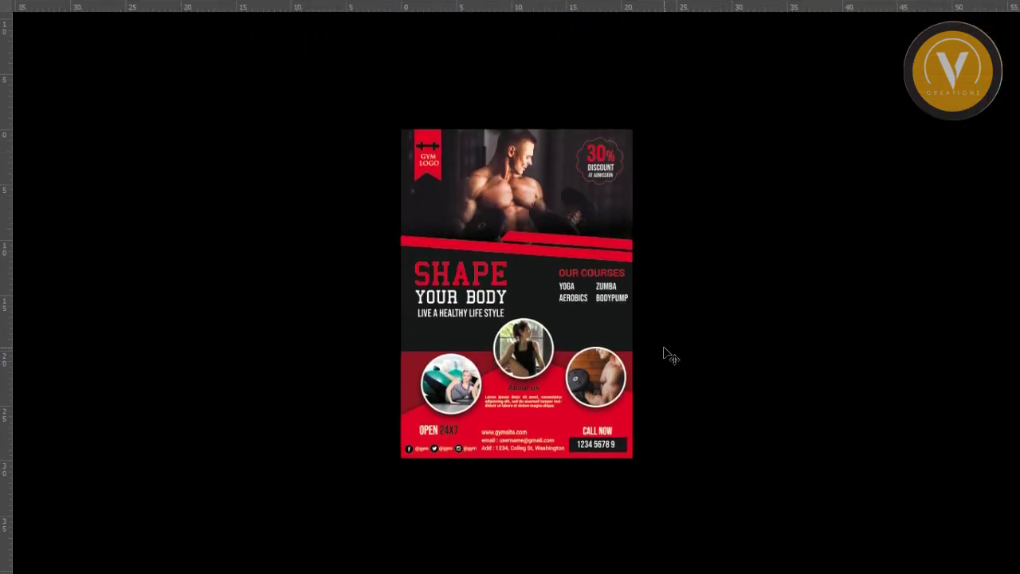
key(ctrl+plus)
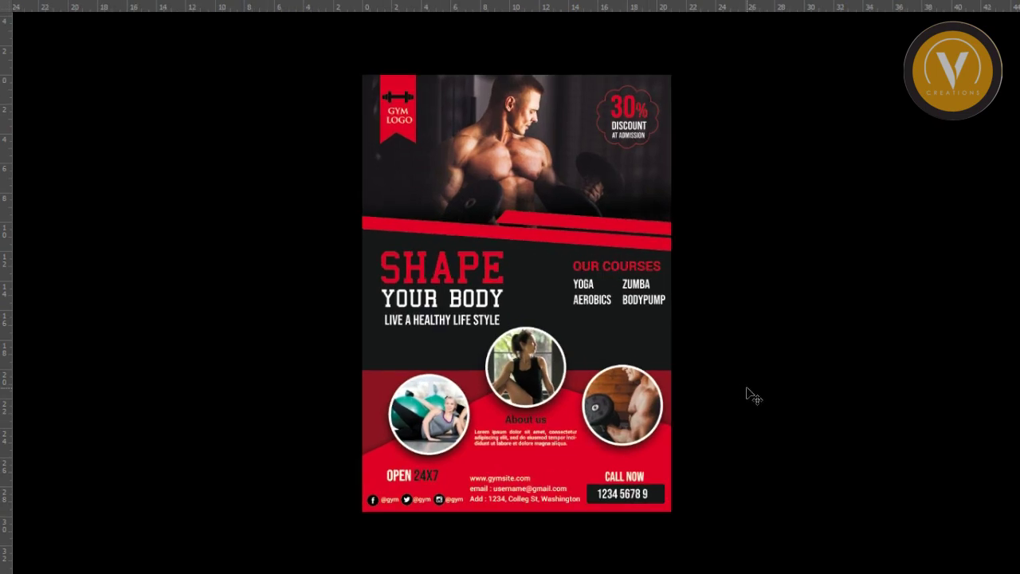